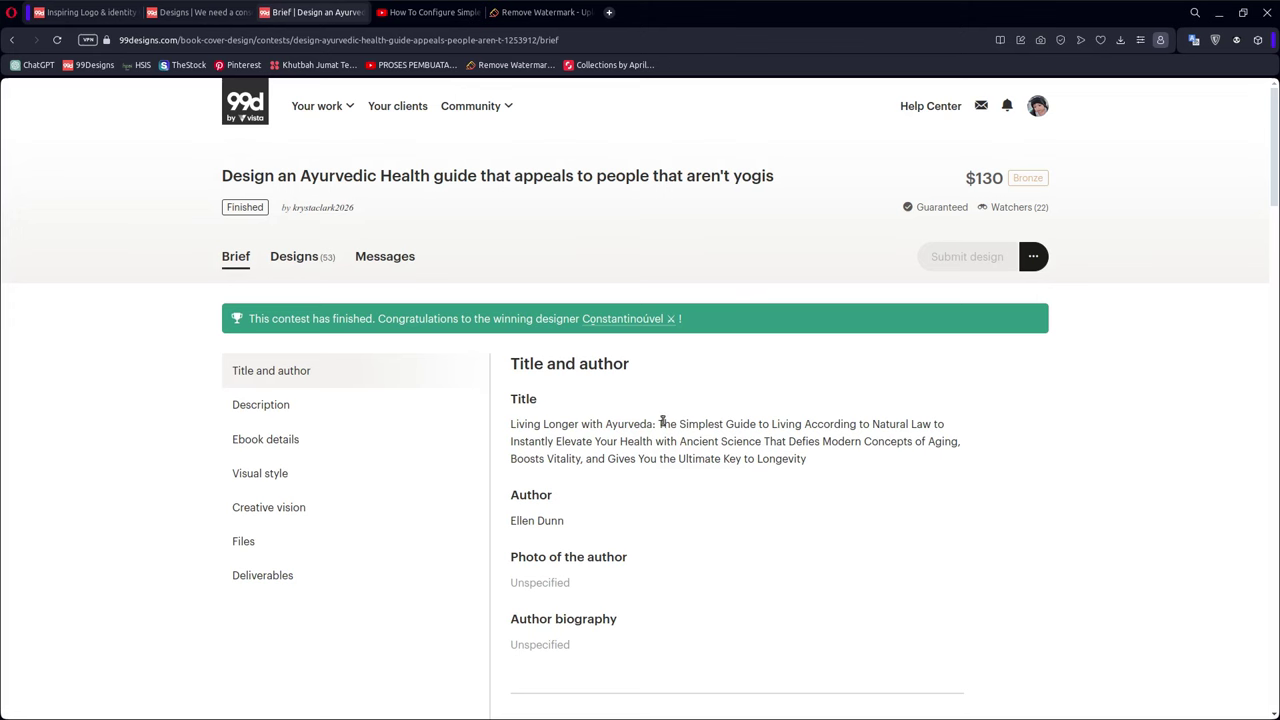
Step: Select and copy the subtitle part of the book title from the contest page
drag(660, 422, 822, 465)
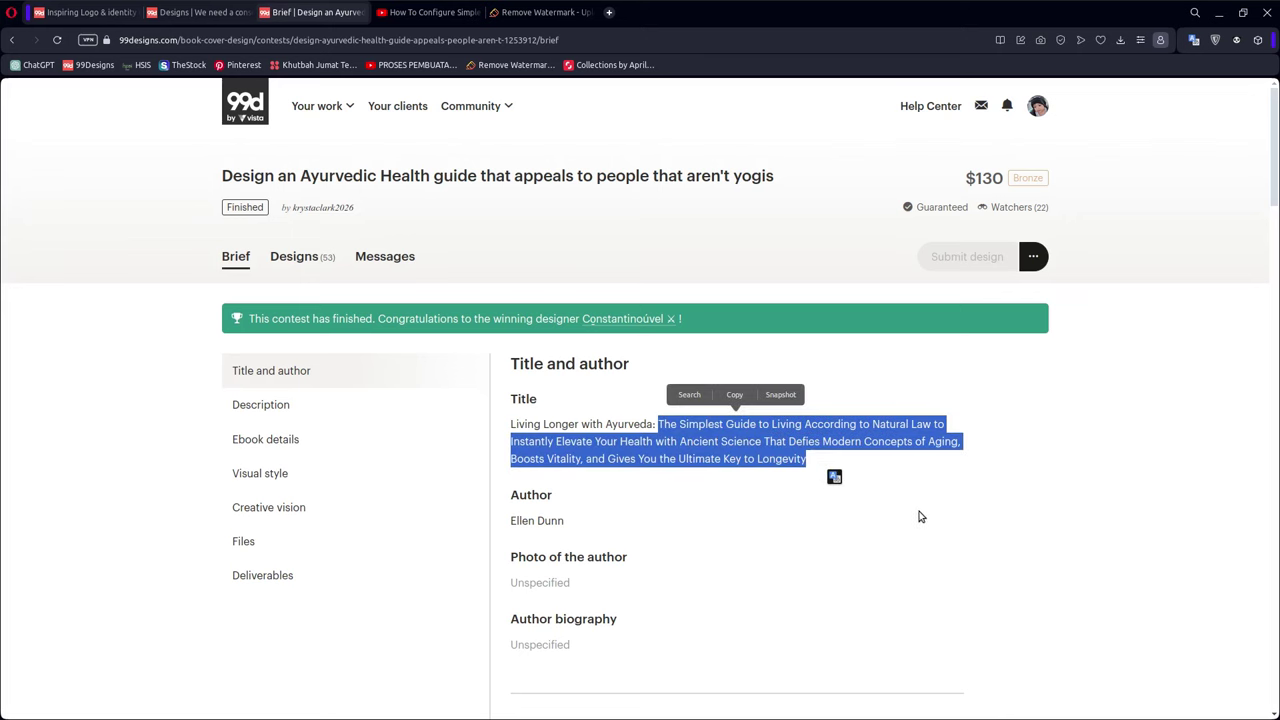
click(616, 515)
drag(616, 515, 245, 545)
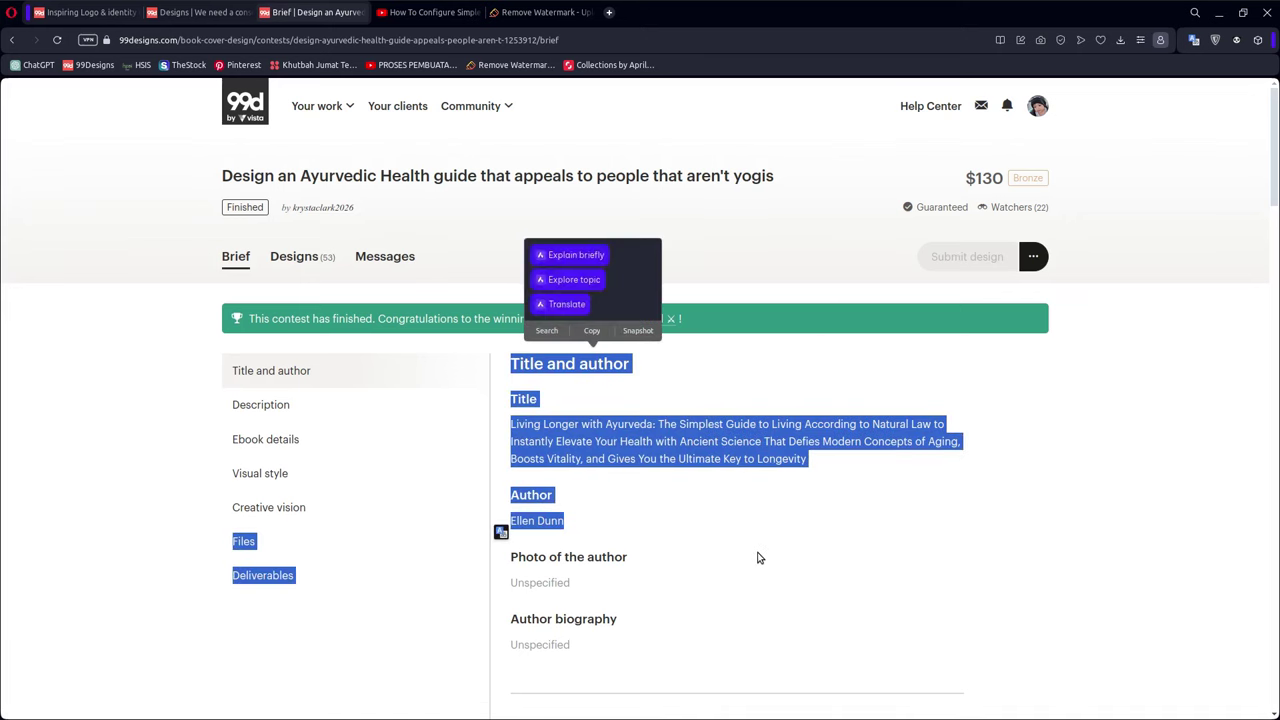
scroll(765, 540, down, 3)
scroll(770, 529, down, 1)
click(700, 485)
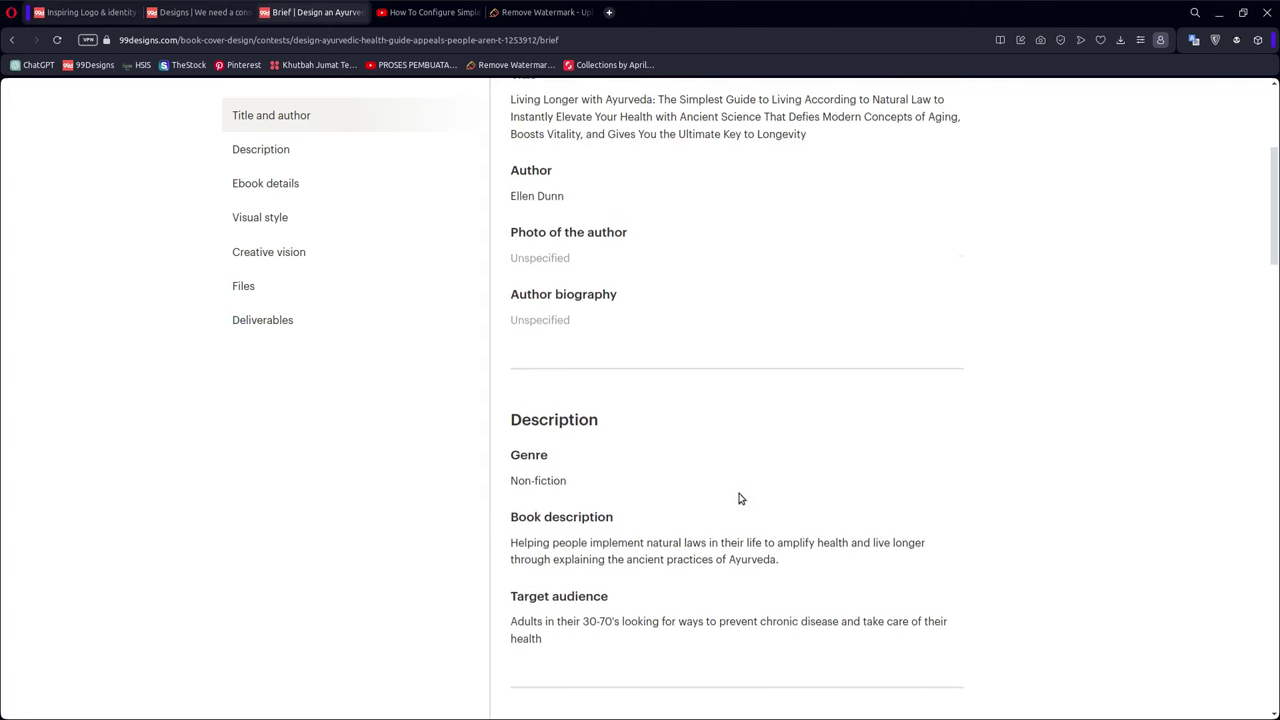
Step: Scroll down through the contest page and back up to the top
scroll(740, 490, down, 2)
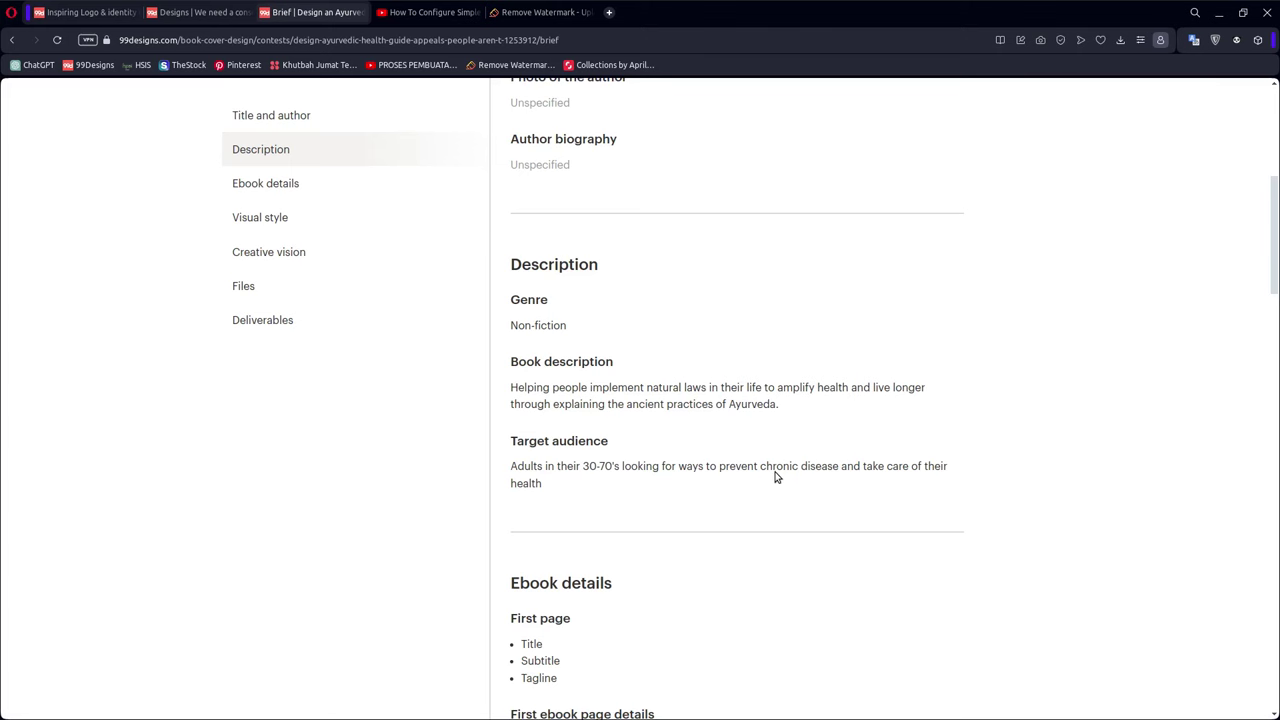
scroll(777, 477, down, 3)
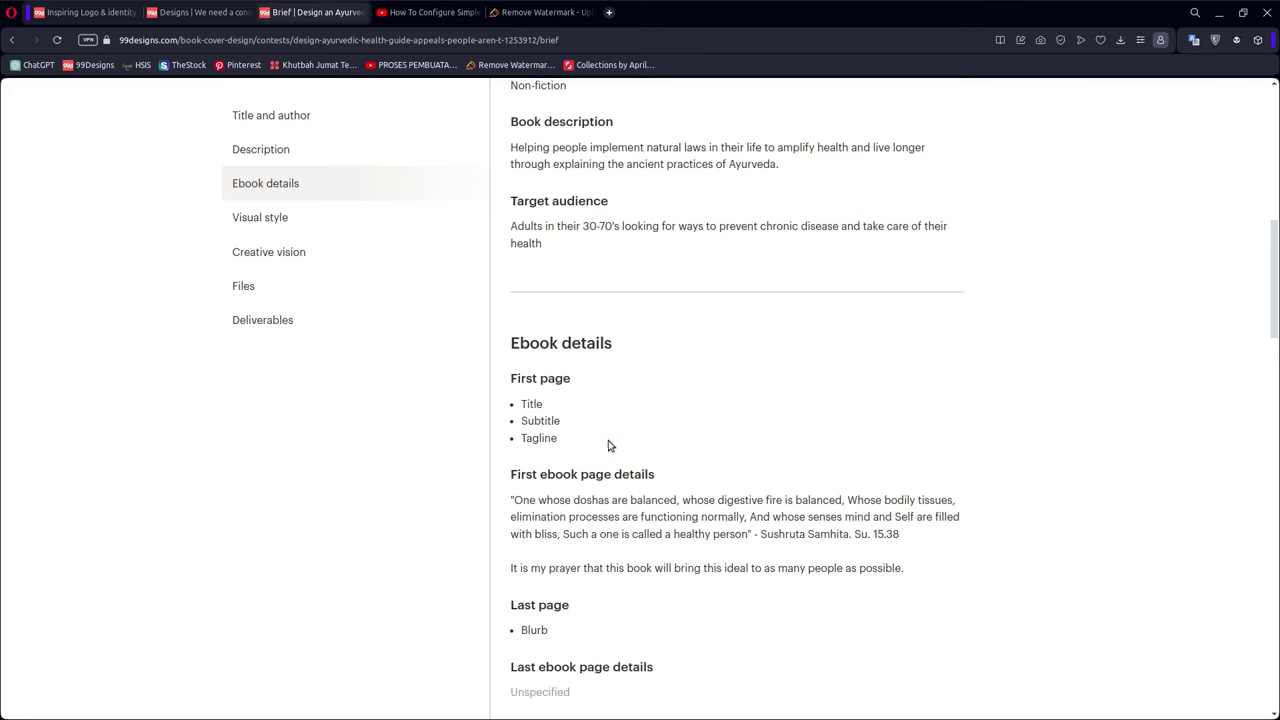
scroll(826, 446, down, 3)
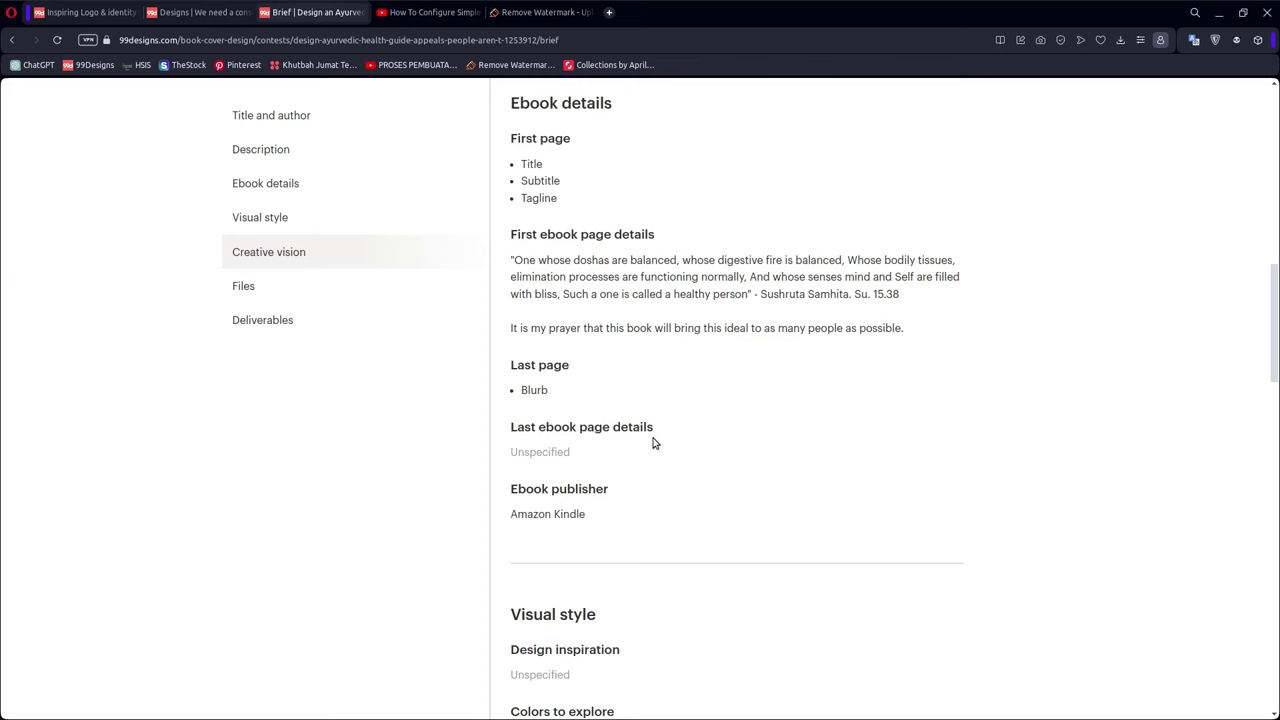
scroll(652, 443, down, 2)
scroll(652, 443, down, 3)
scroll(652, 443, down, 3)
scroll(652, 443, down, 3)
scroll(652, 443, down, 2)
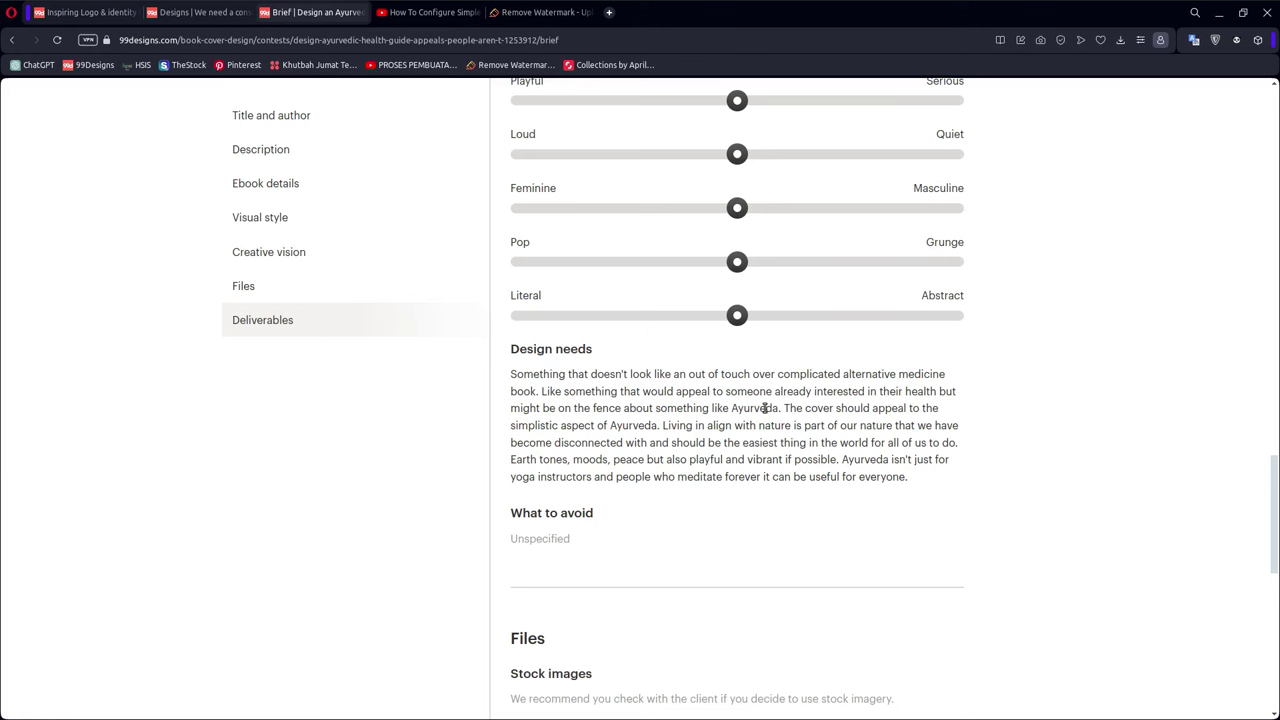
scroll(770, 450, down, 3)
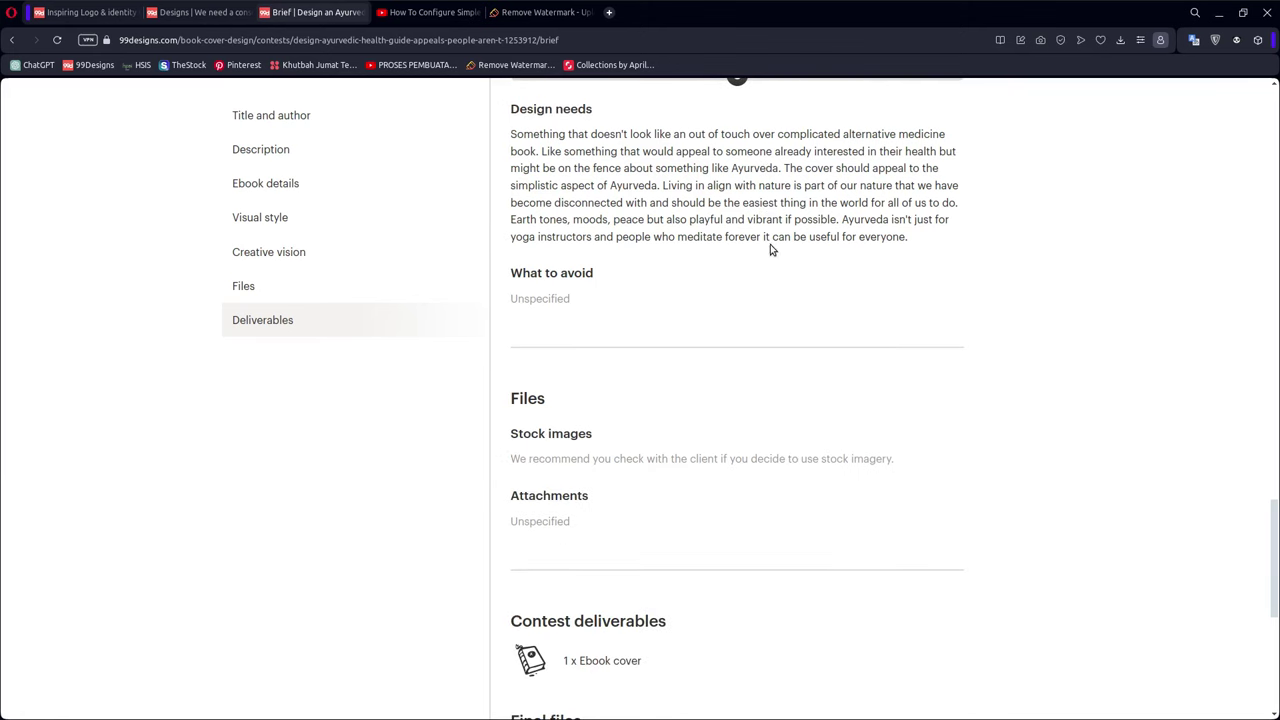
scroll(745, 425, down, 3)
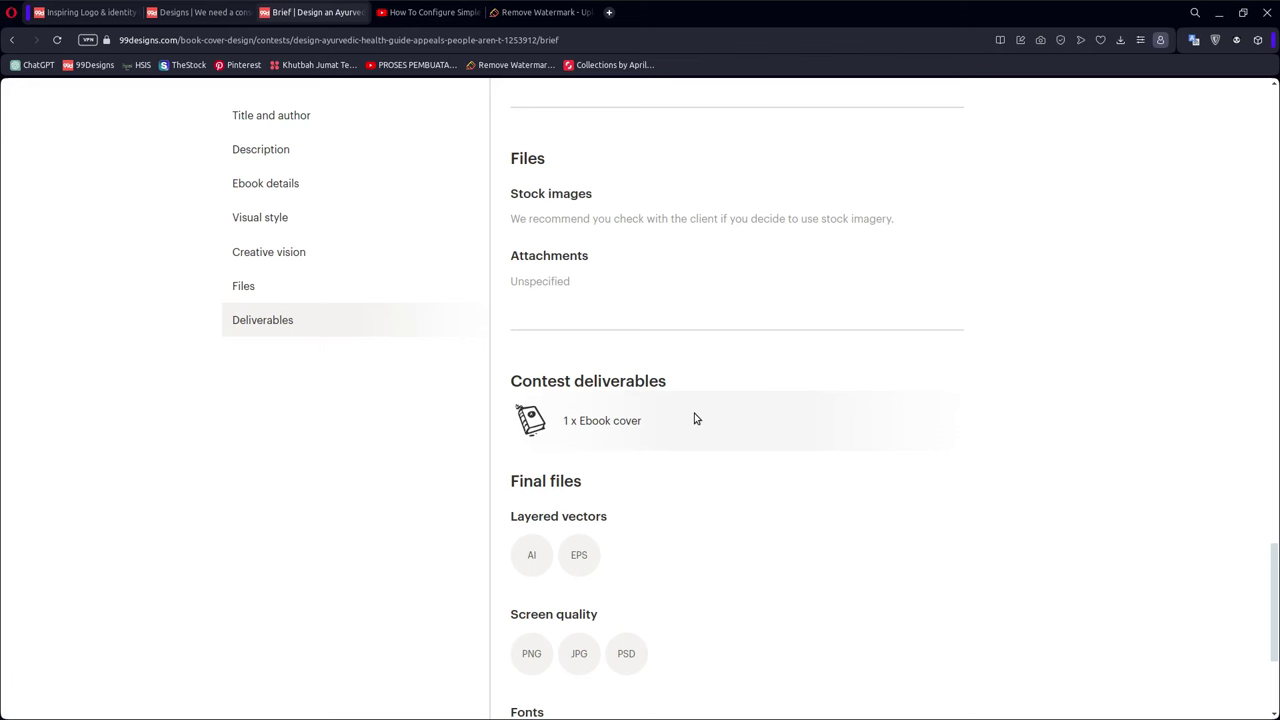
scroll(671, 478, down, 3)
scroll(669, 474, up, 2)
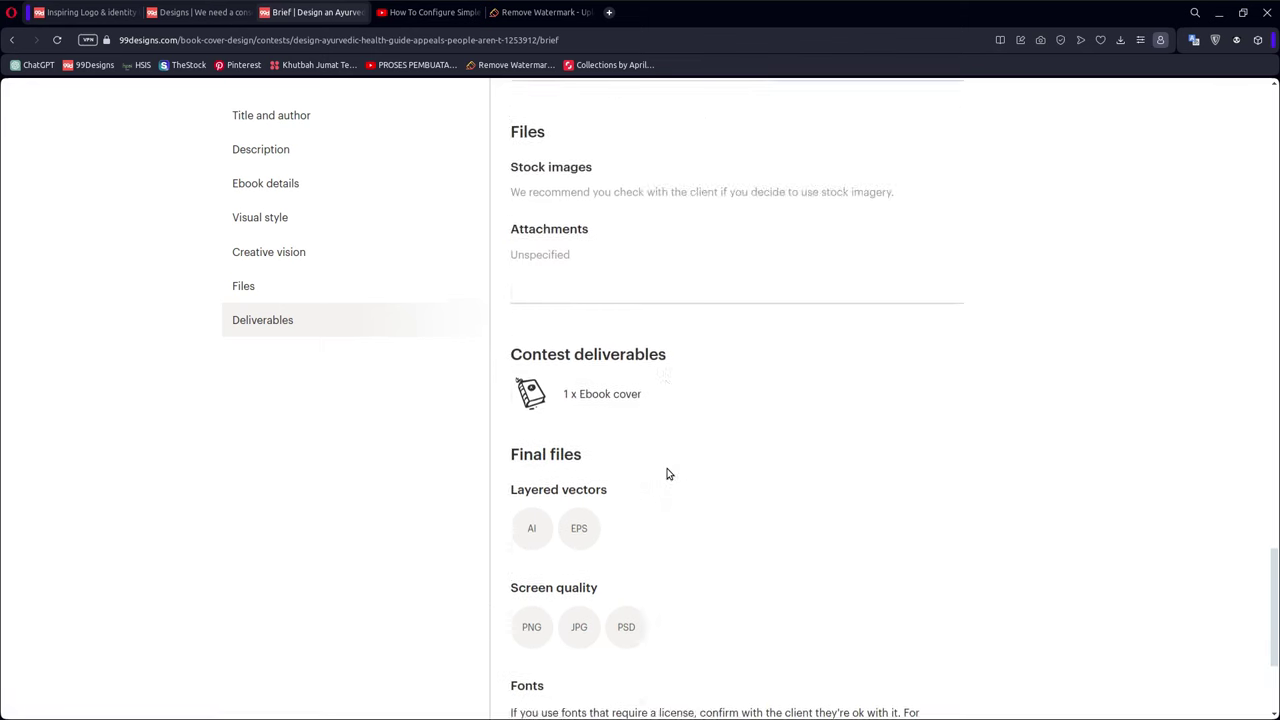
scroll(665, 472, up, 5)
scroll(663, 474, up, 8)
scroll(651, 477, up, 2)
scroll(600, 380, up, 2)
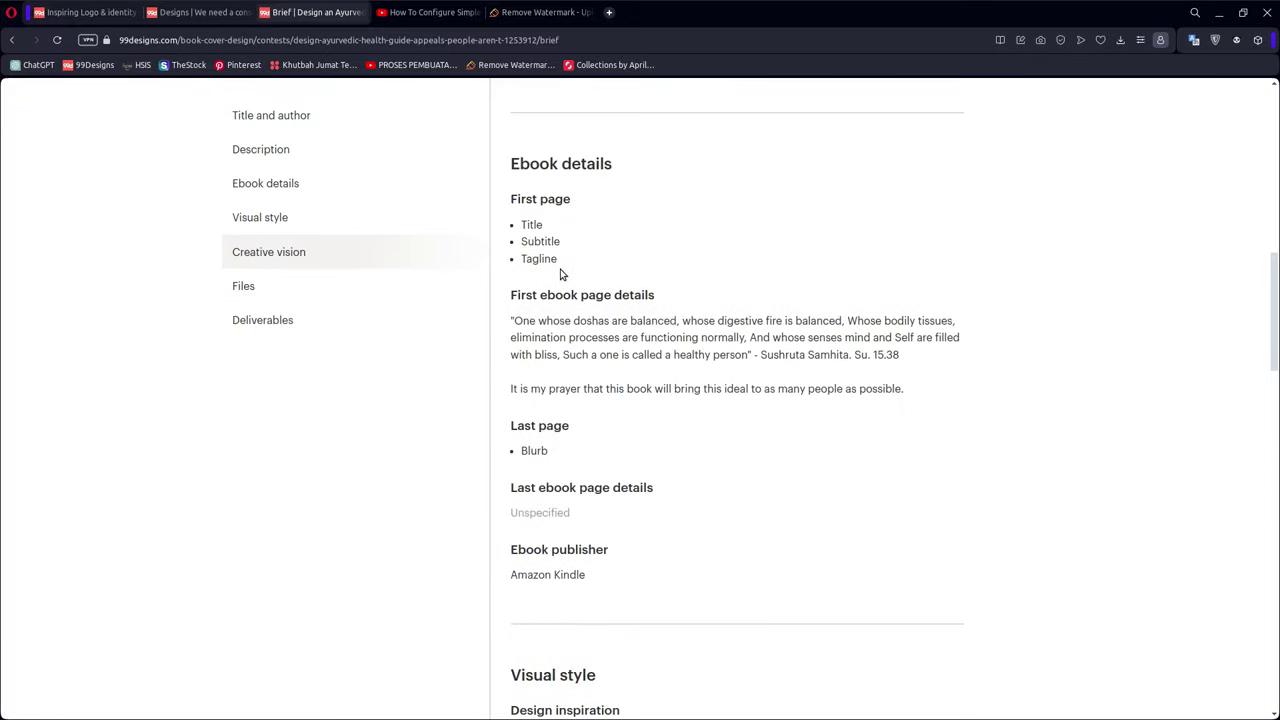
scroll(597, 340, up, 3)
scroll(618, 346, up, 6)
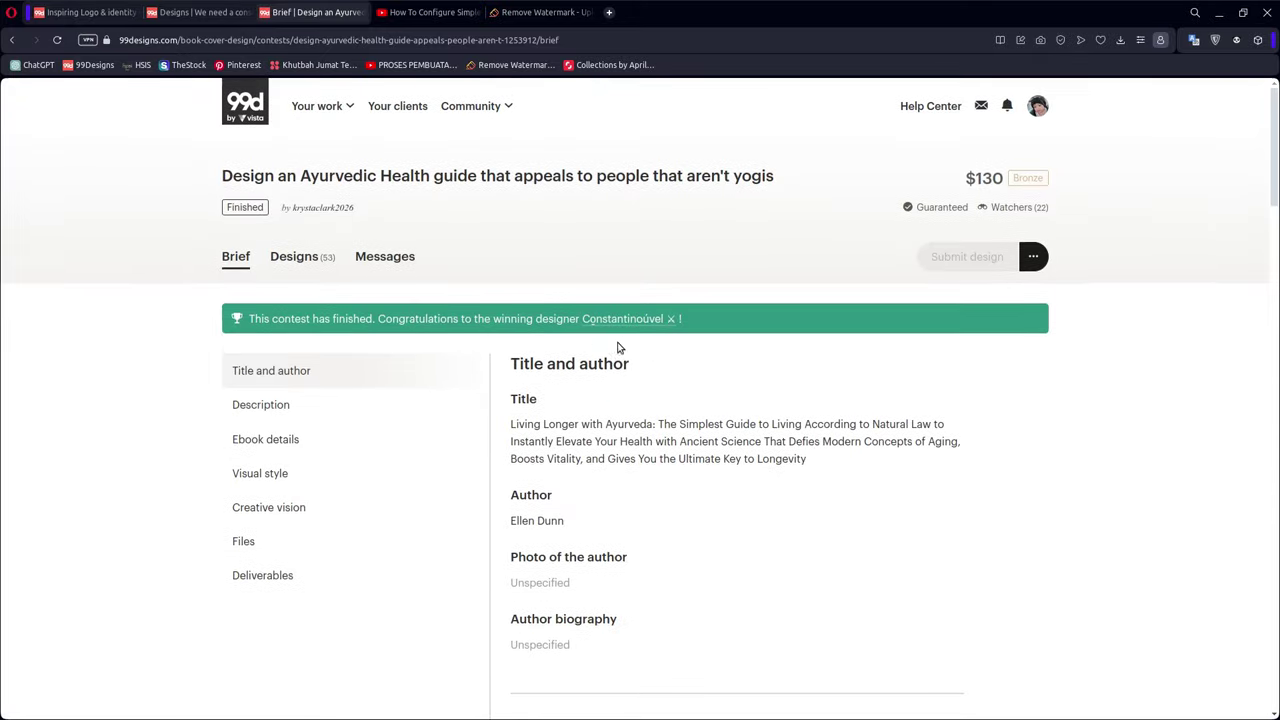
Step: Open winning entry #32's paid-stock list and follow its Adobe Stock photo link
click(298, 262)
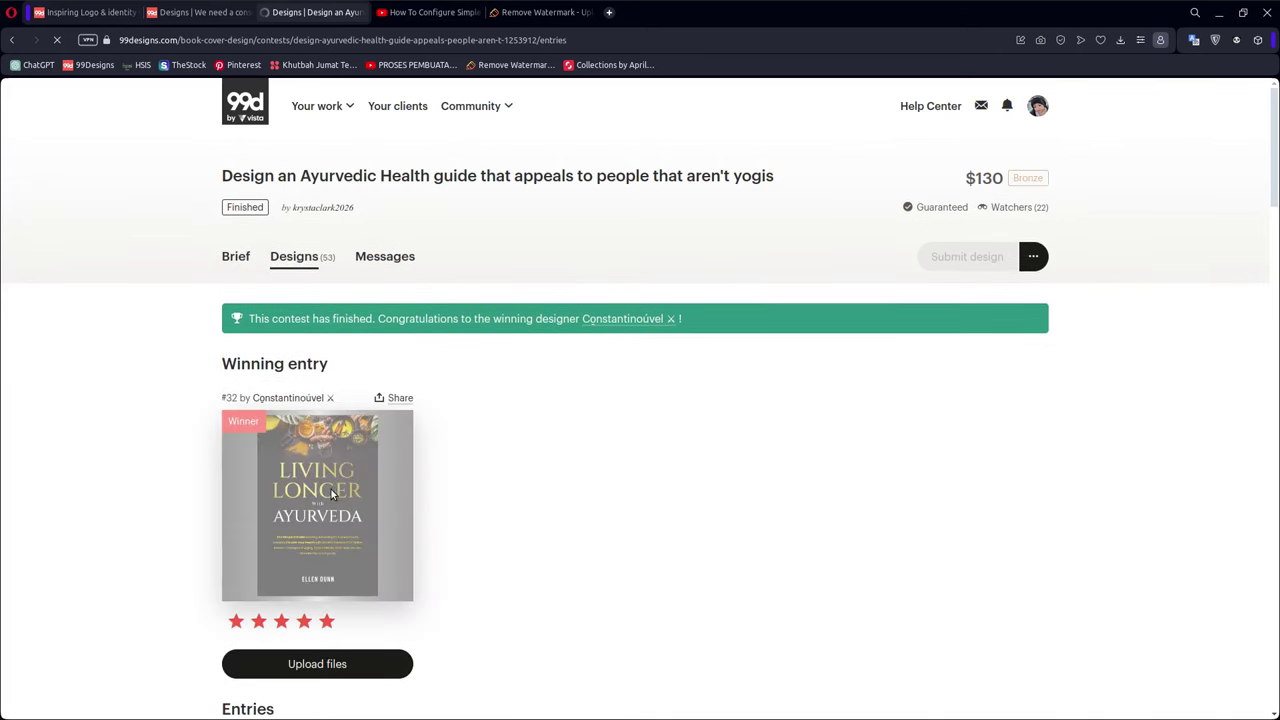
click(335, 503)
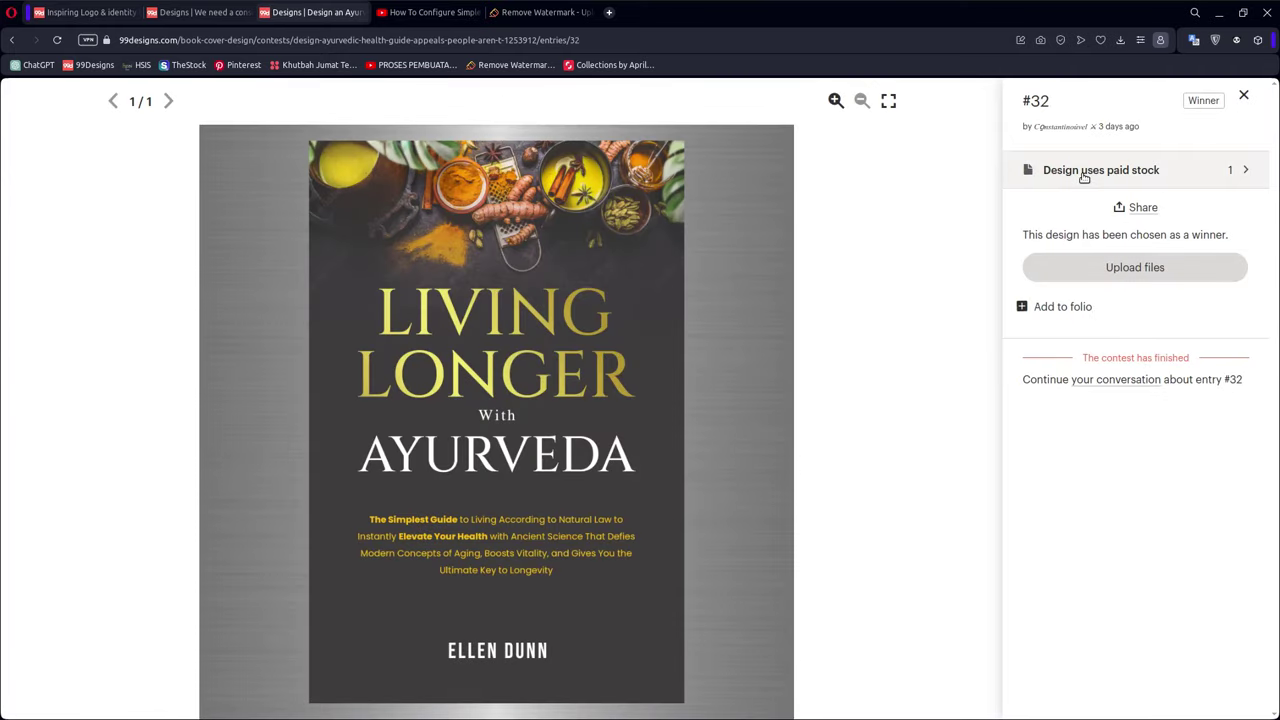
click(1080, 174)
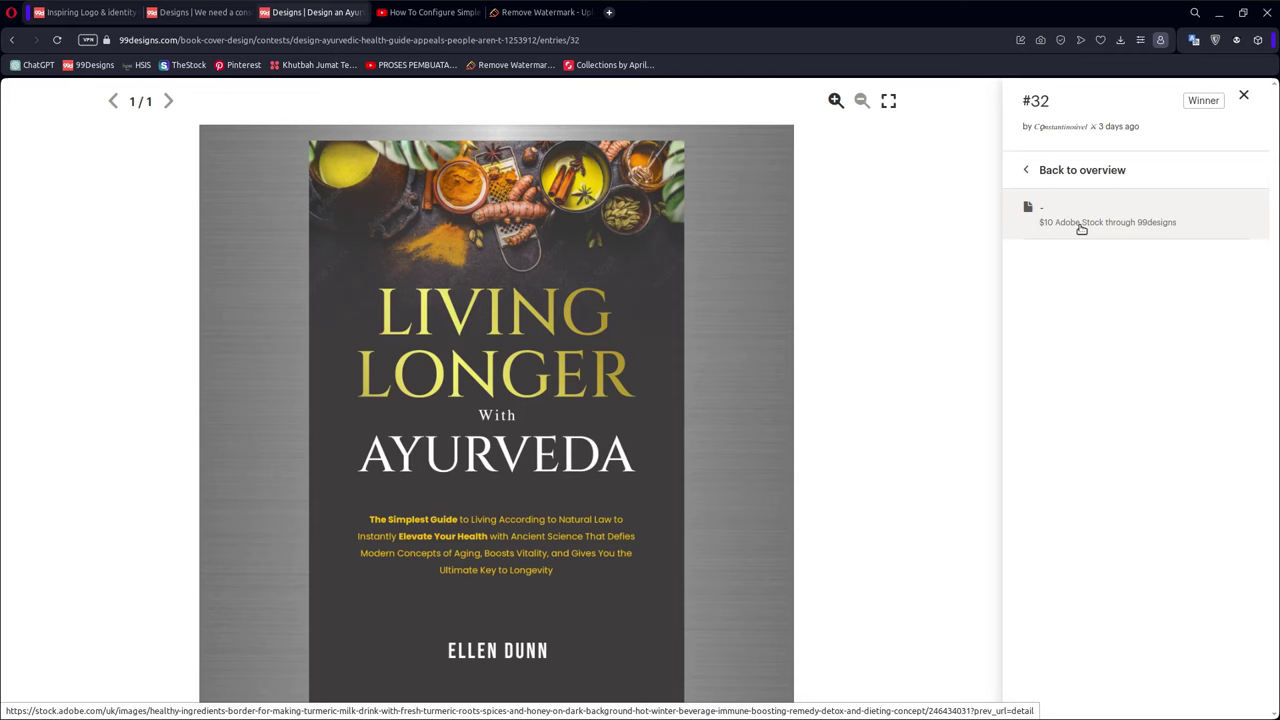
click(1080, 223)
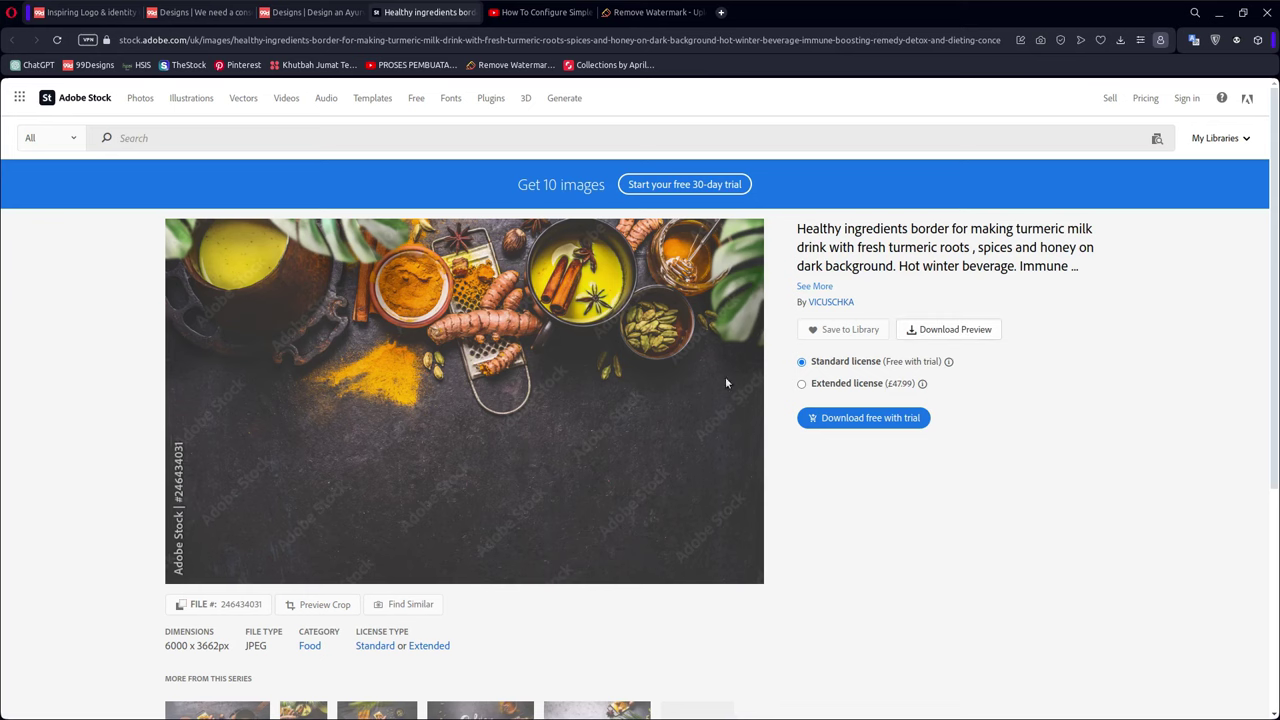
Step: Switch to the Remove Watermark tab, then bring GIMP to the front
click(643, 10)
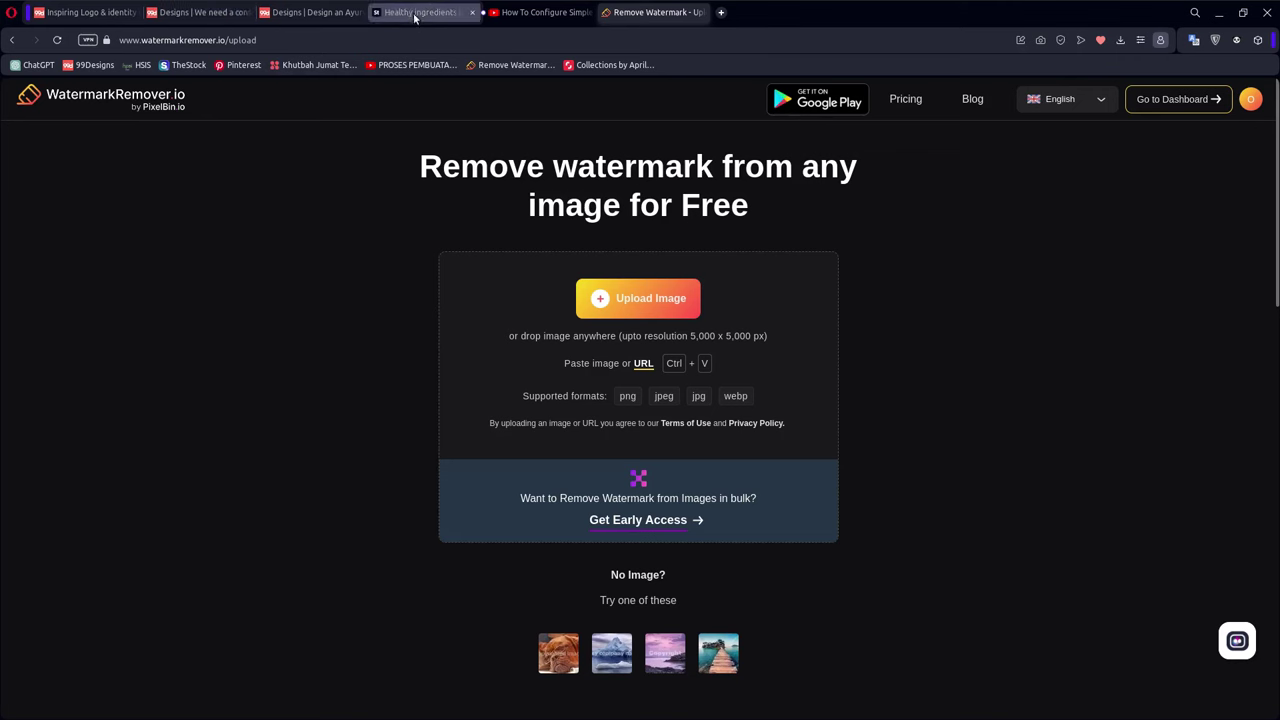
mouse_move(491, 700)
click(850, 688)
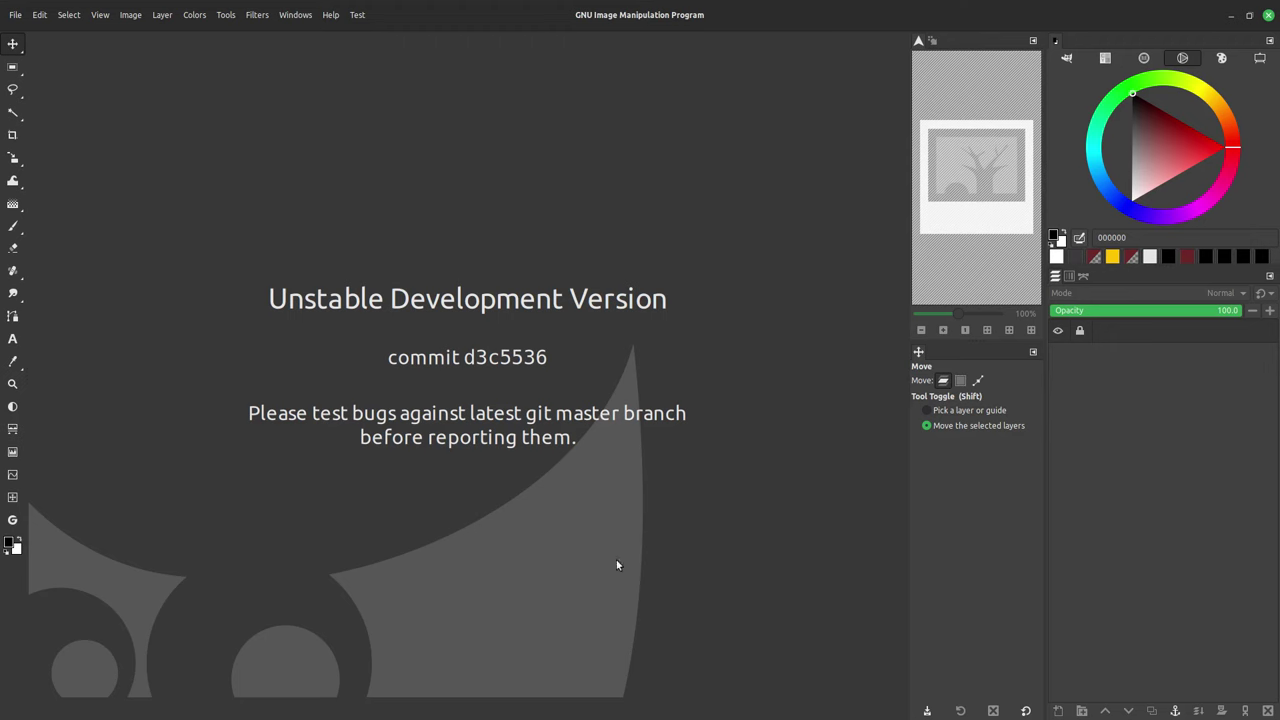
Step: Create a new blank 1600×2560 px image, keeping pixels as the unit
click(15, 14)
click(27, 44)
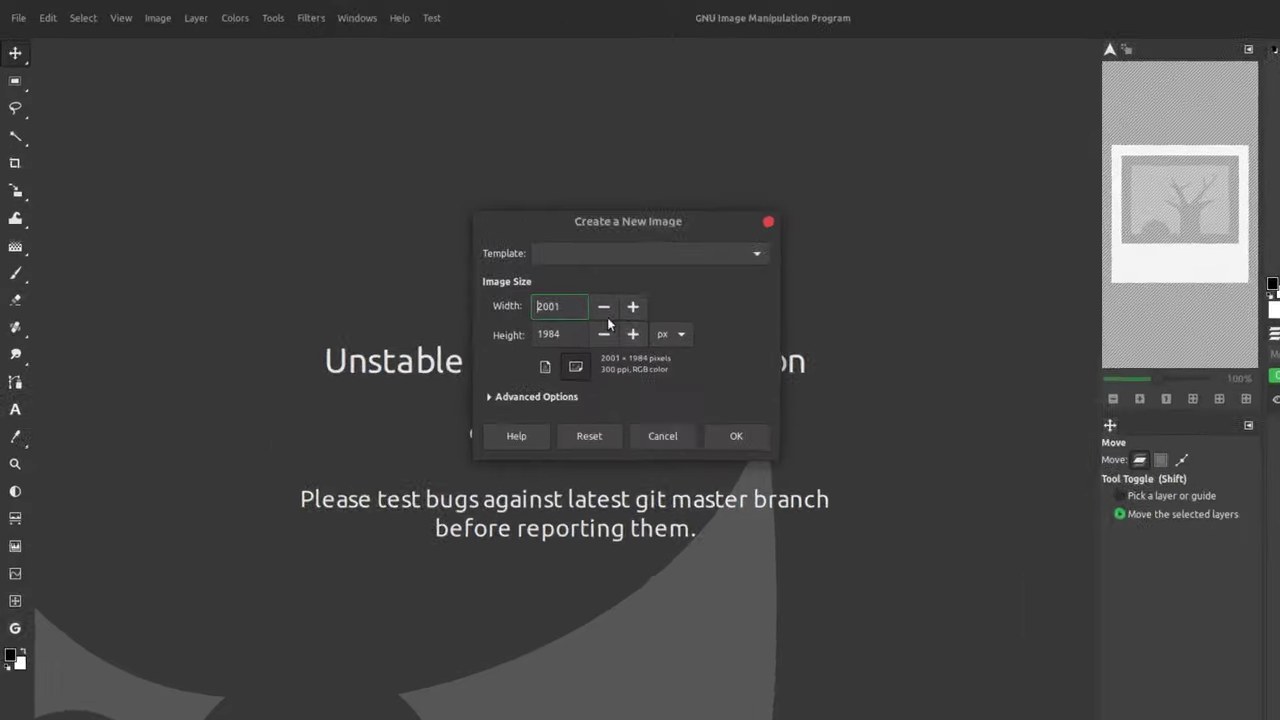
click(645, 322)
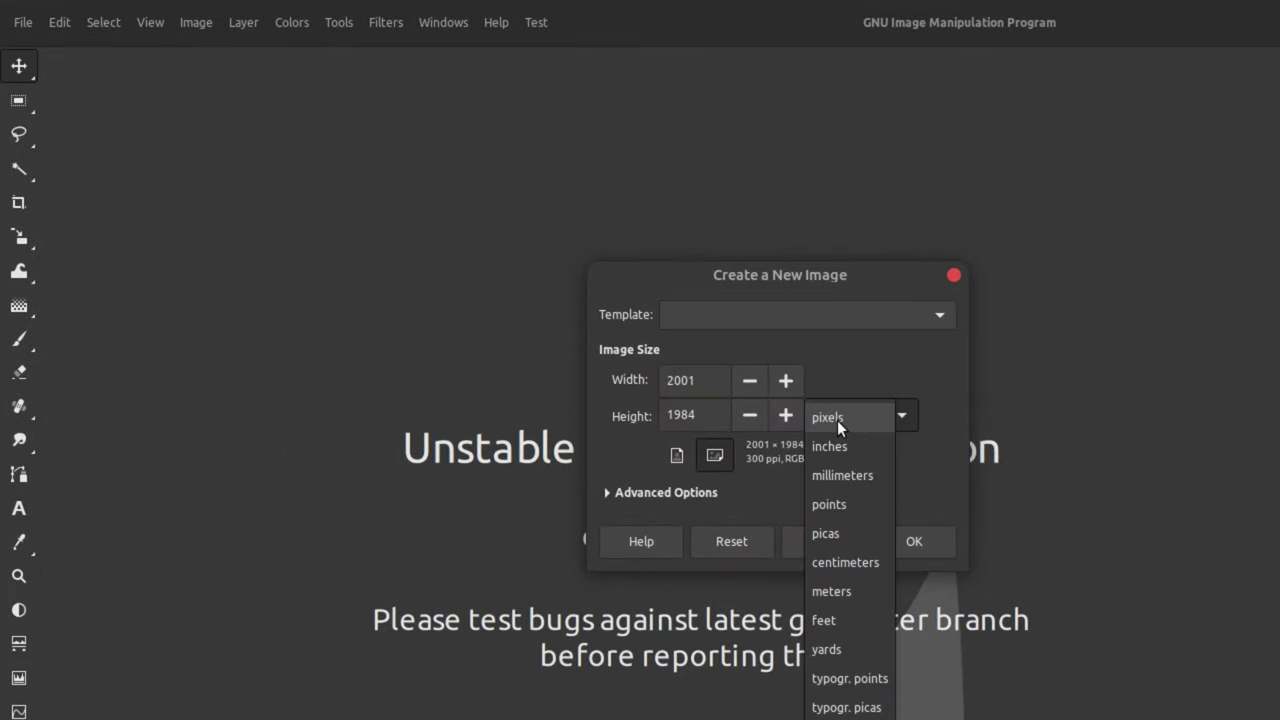
click(837, 420)
double_click(680, 380)
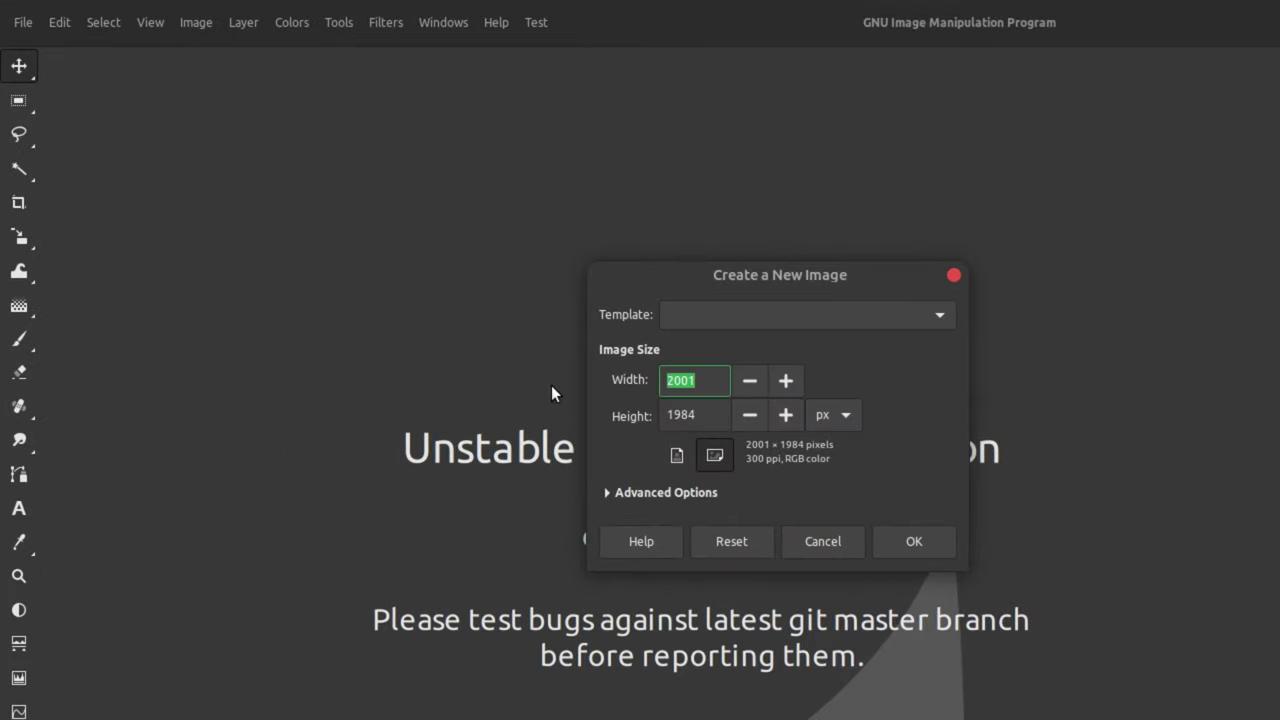
text(1600)
key(Tab)
text(2560)
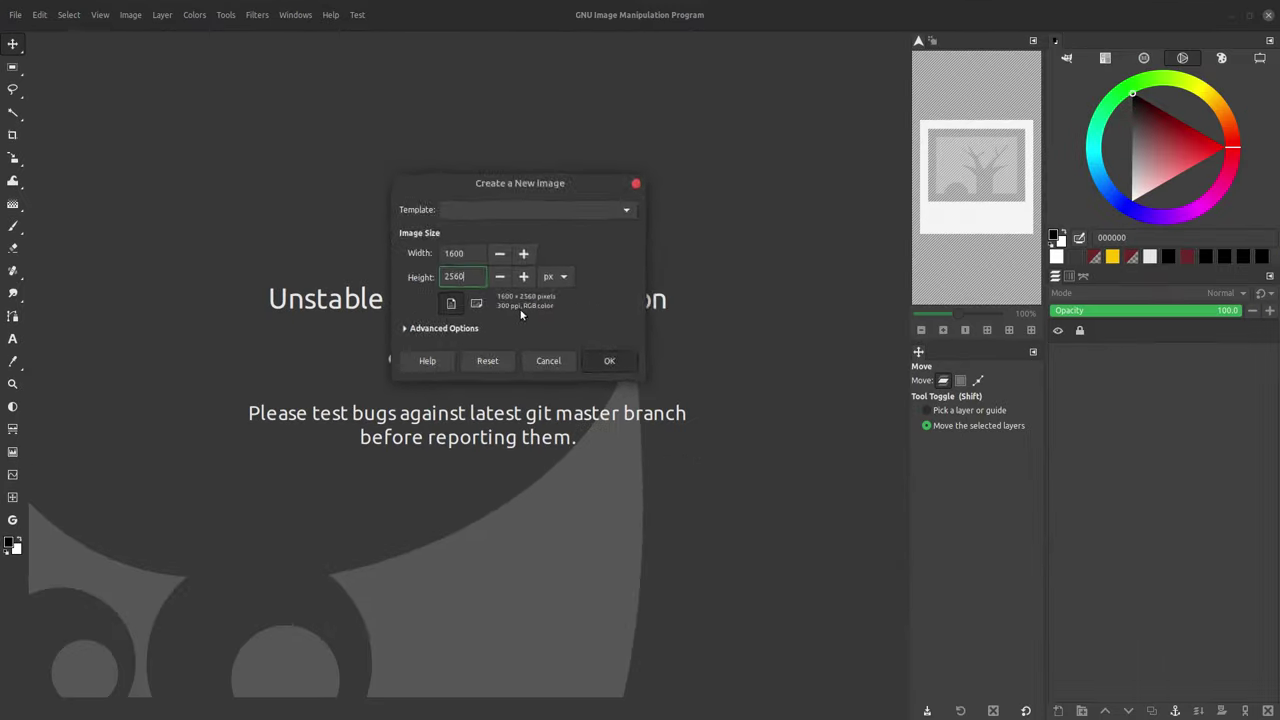
key(Return)
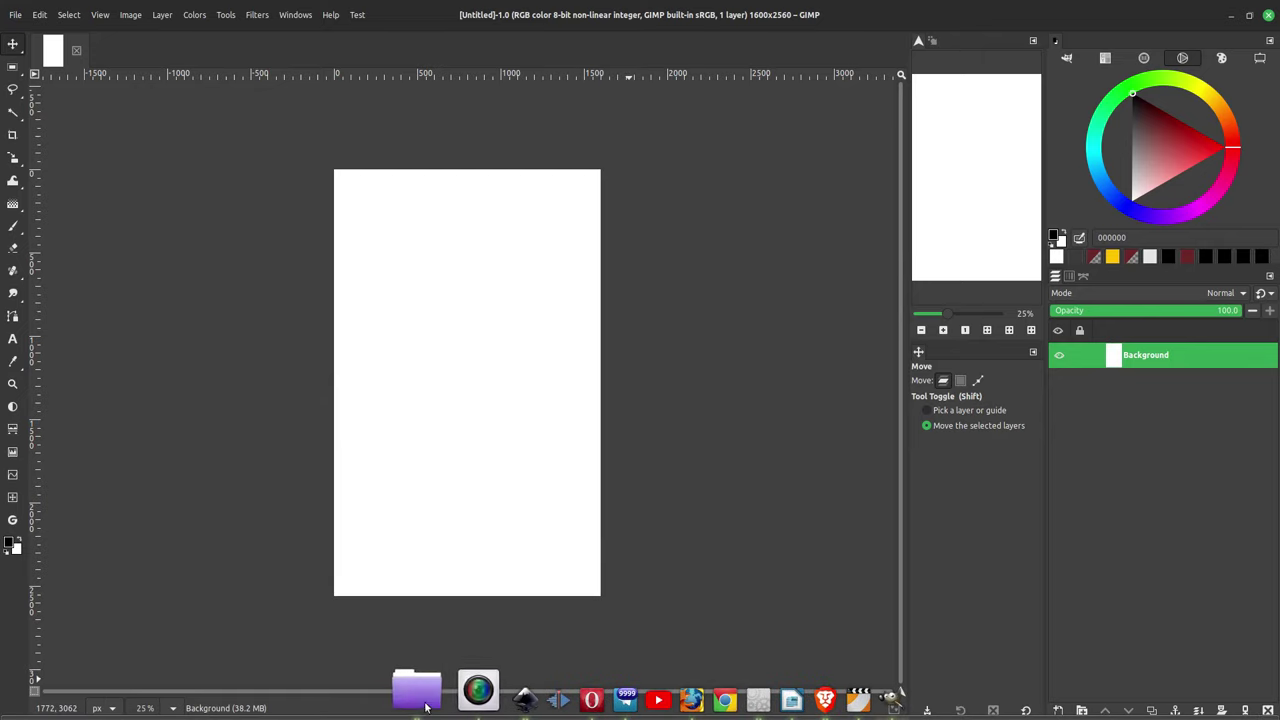
click(428, 690)
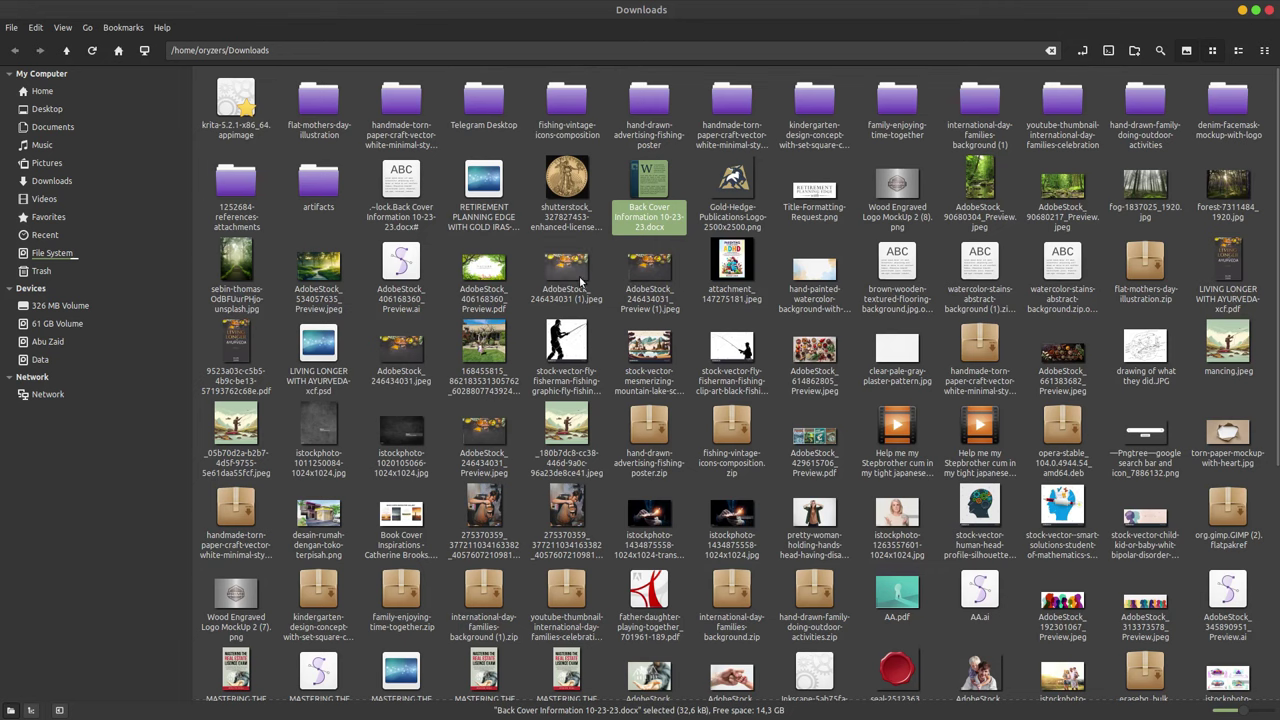
click(572, 270)
drag(572, 270, 860, 700)
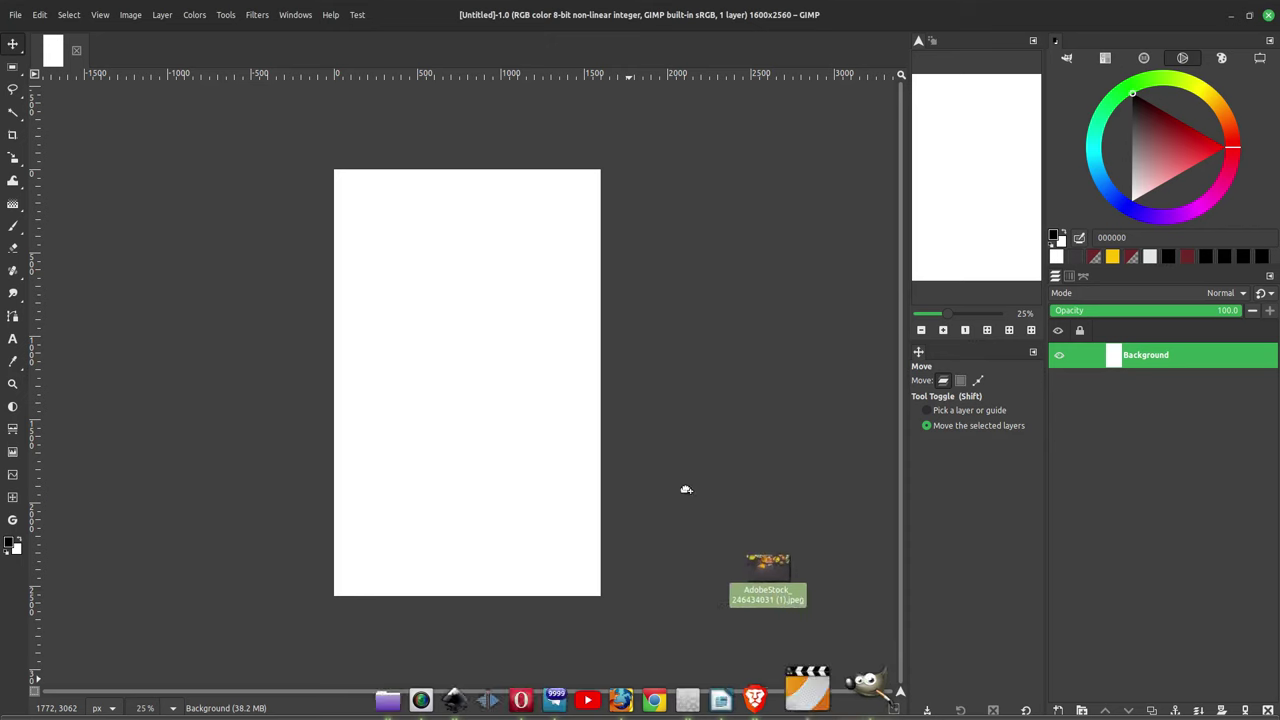
drag(860, 700, 520, 382)
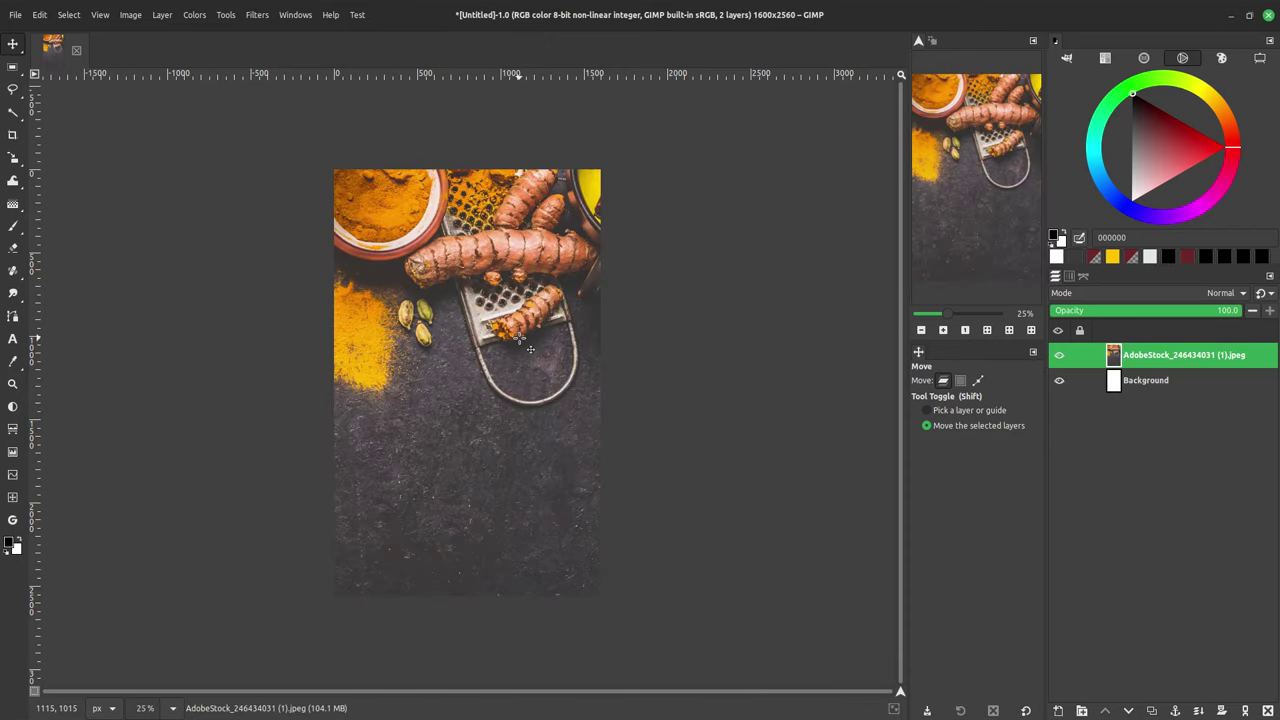
Step: Scale the turmeric photo to about 1643×1003 px and position it at the canvas top
ctrl+scroll(655, 245, down, 3)
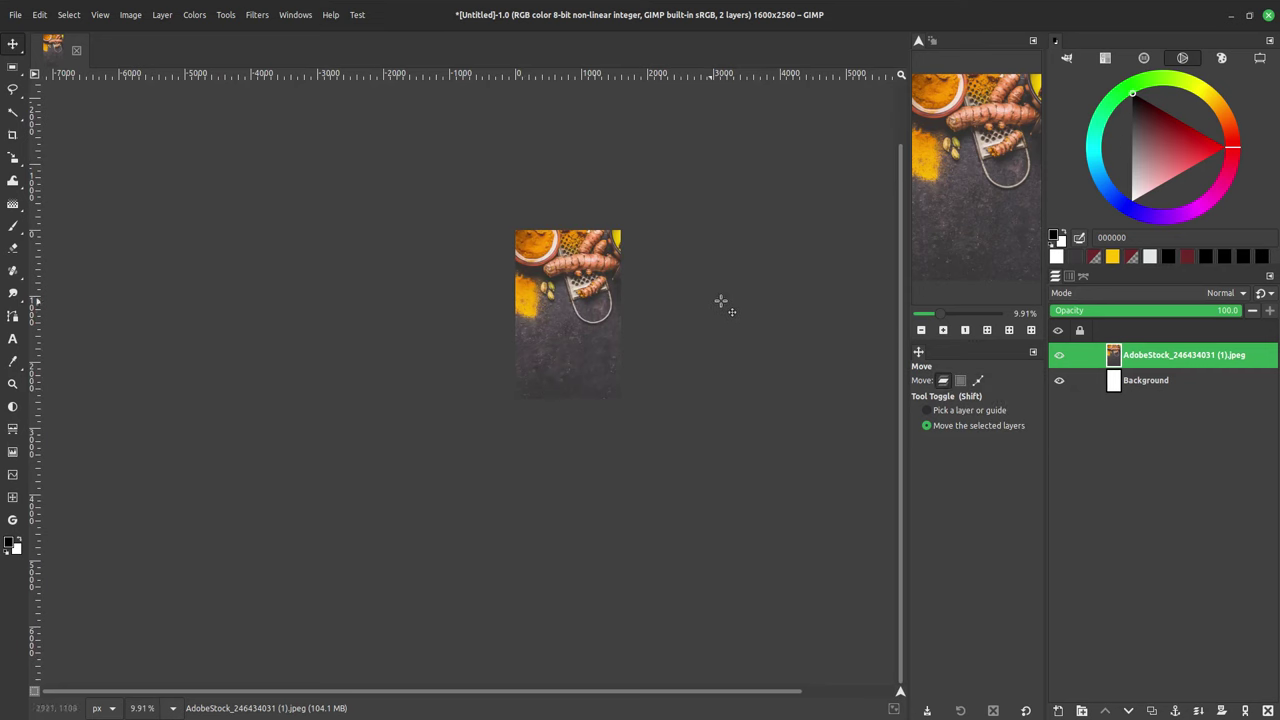
key(shift+s)
click(755, 292)
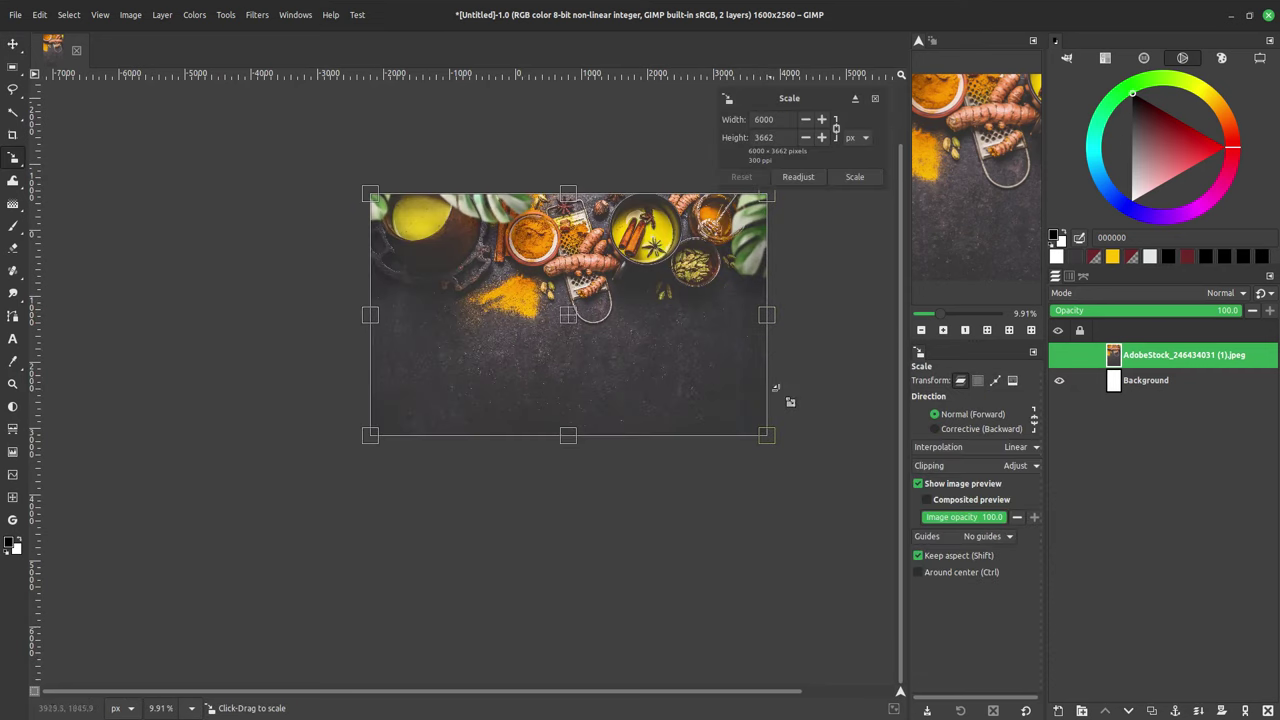
mouse_move(767, 435)
mouse_down()
mouse_move(423, 234)
mouse_move(564, 266)
mouse_up()
ctrl+scroll(620, 230, up, 1)
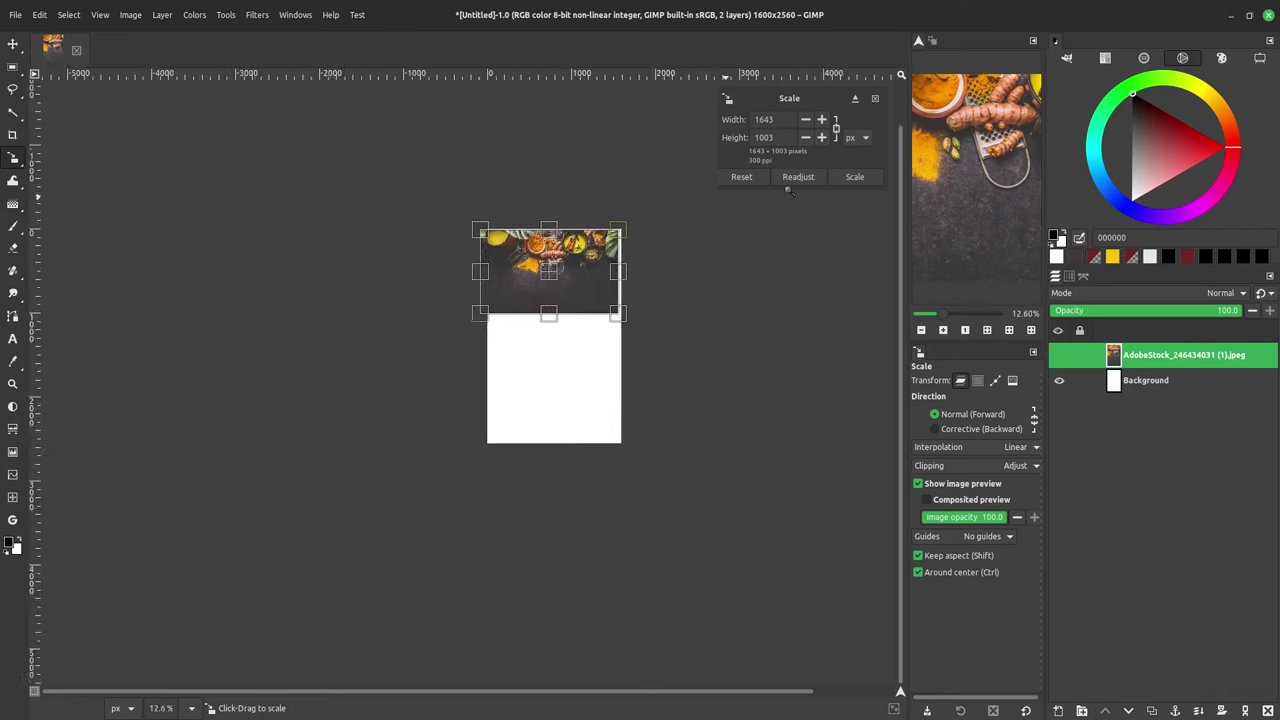
ctrl+scroll(565, 266, up, 10)
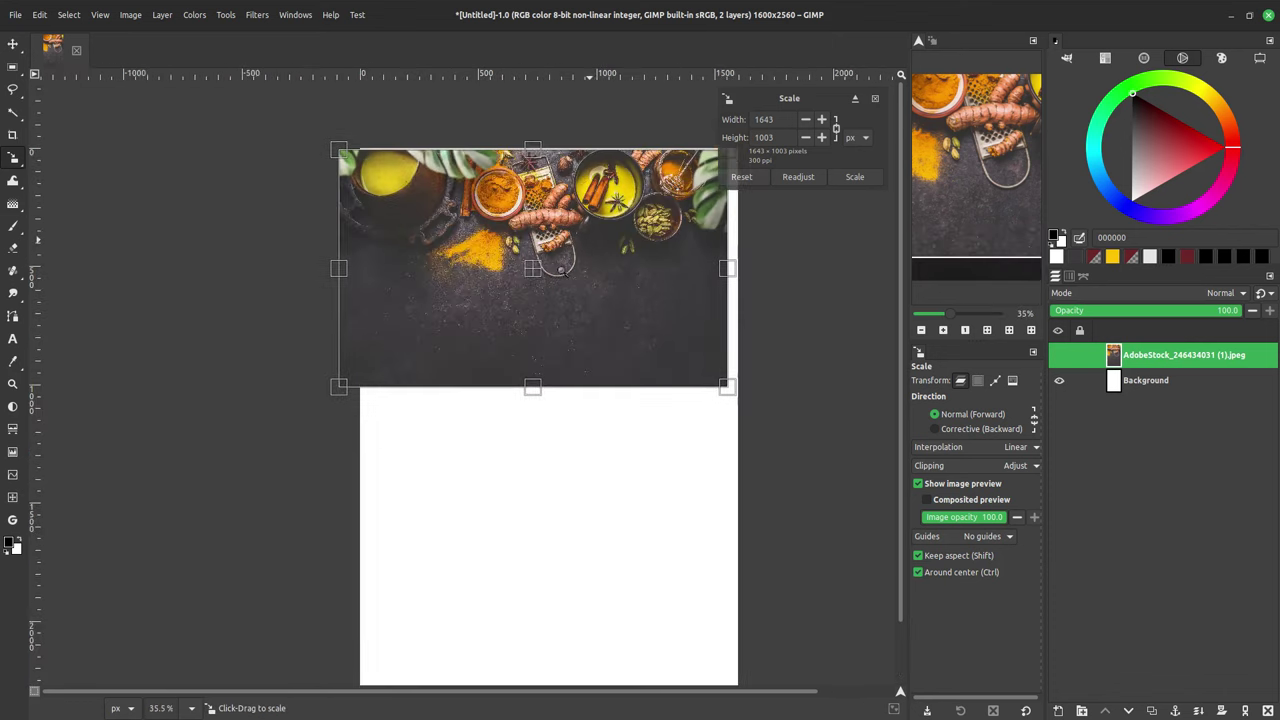
ctrl+scroll(562, 273, down, 1)
drag(550, 275, 563, 278)
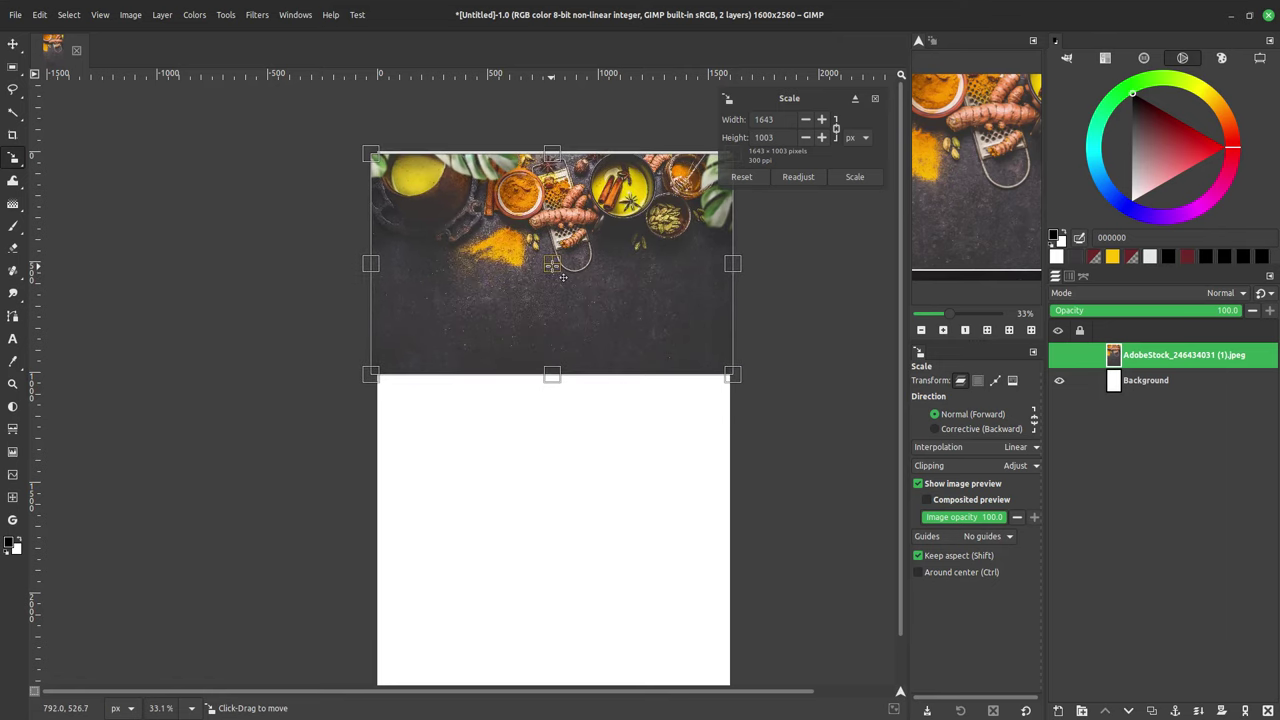
click(855, 178)
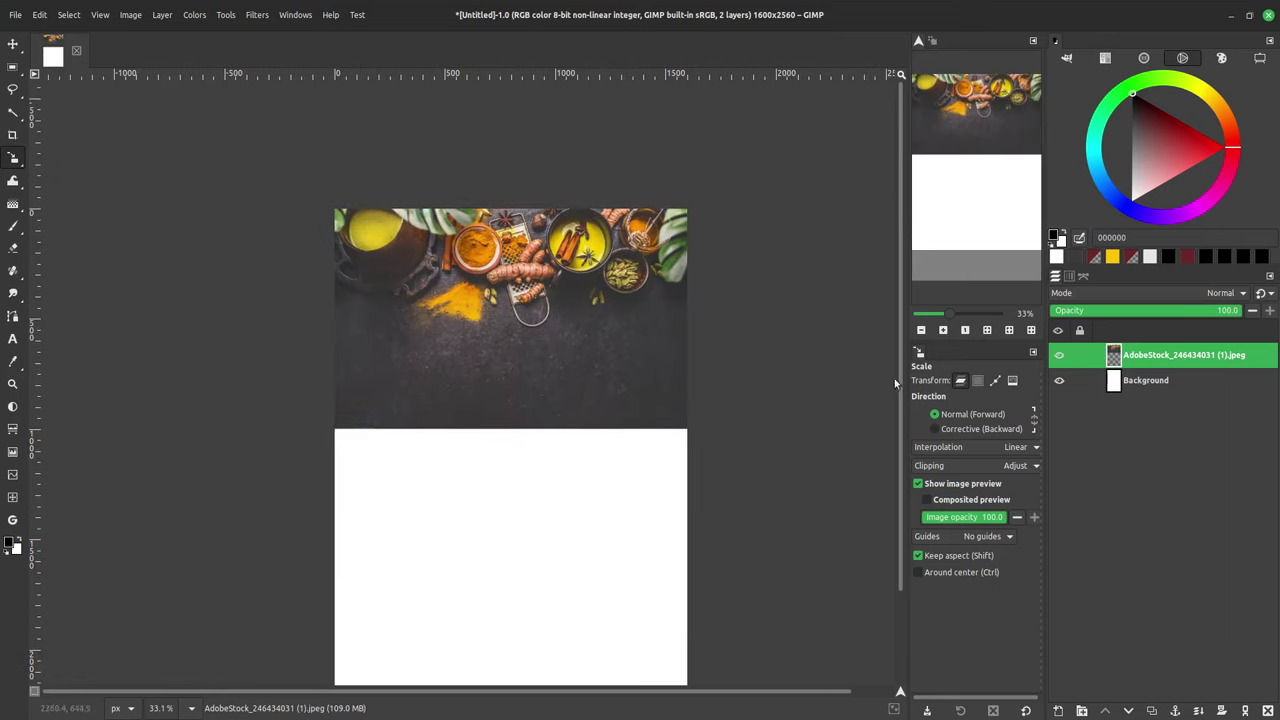
click(13, 44)
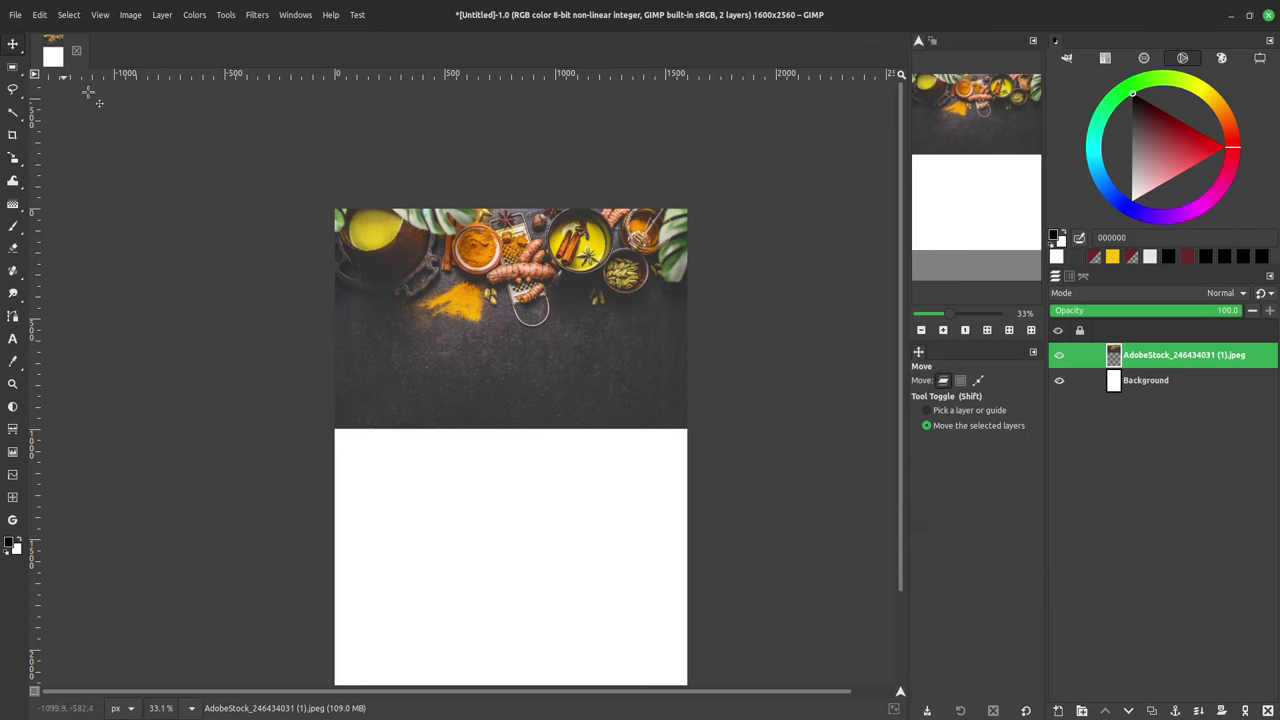
drag(14, 48, 96, 67)
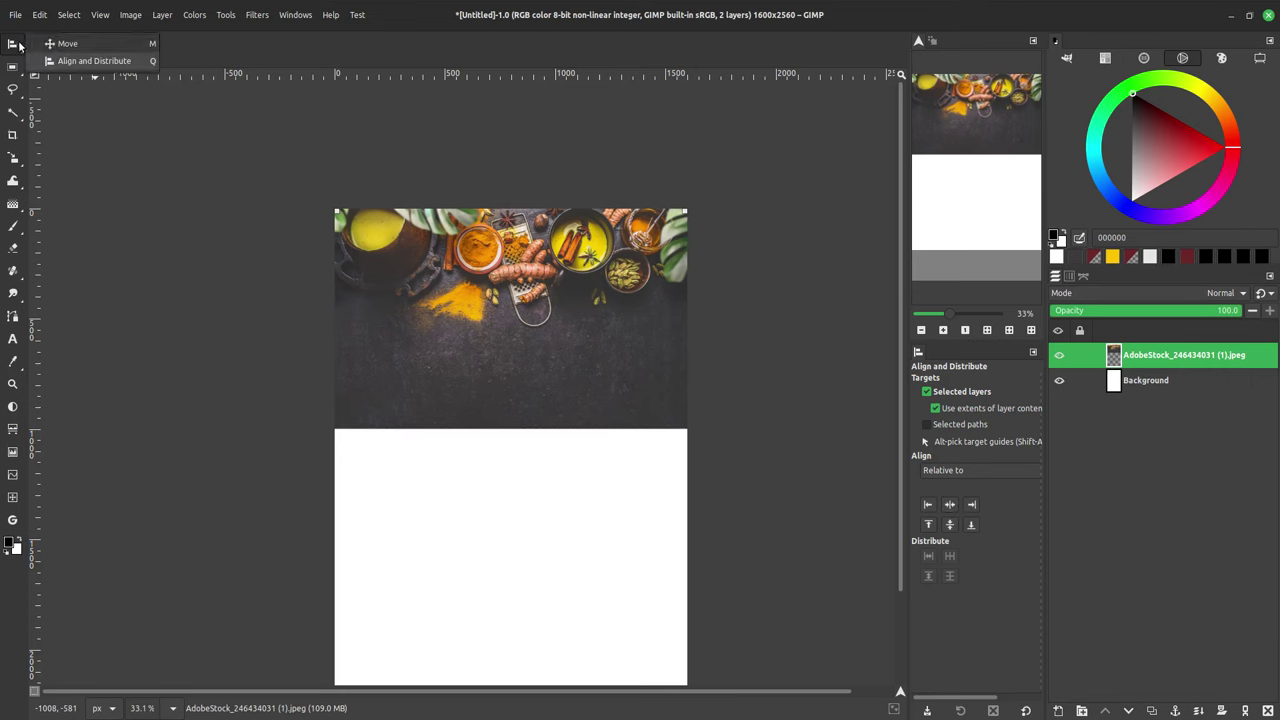
key(m)
scroll(620, 400, down, 2)
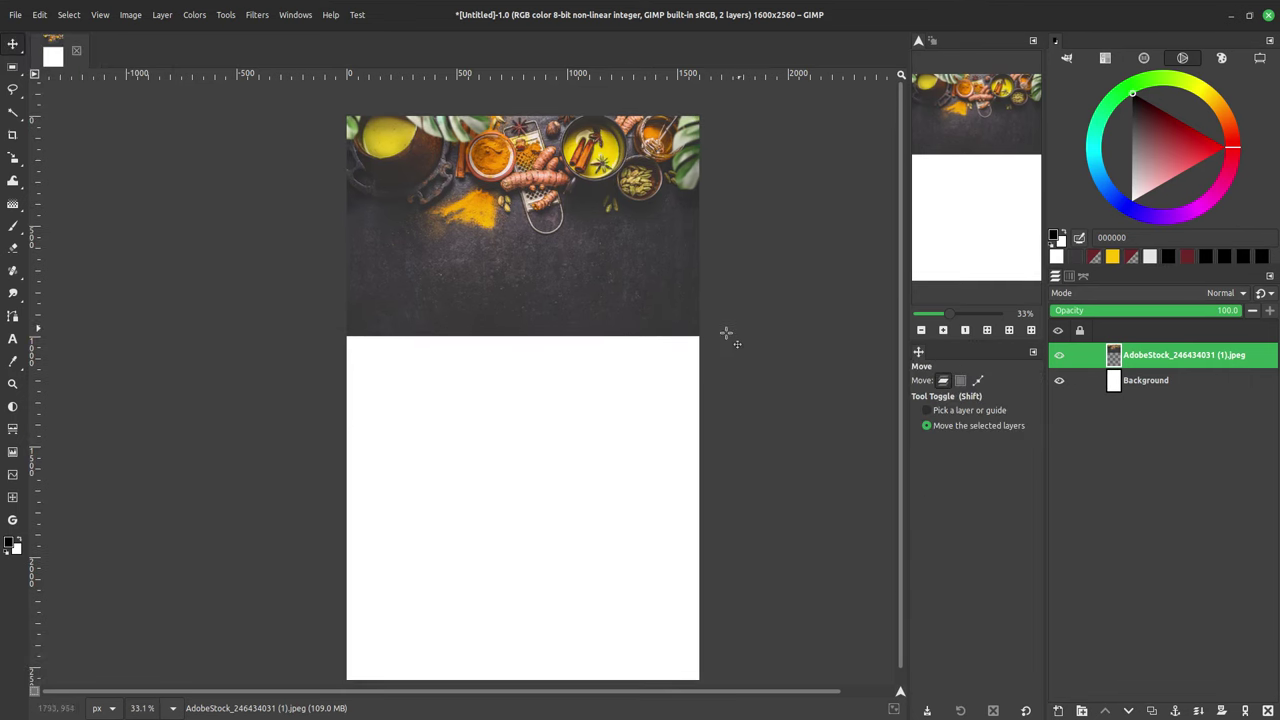
ctrl+scroll(603, 425, down, 3)
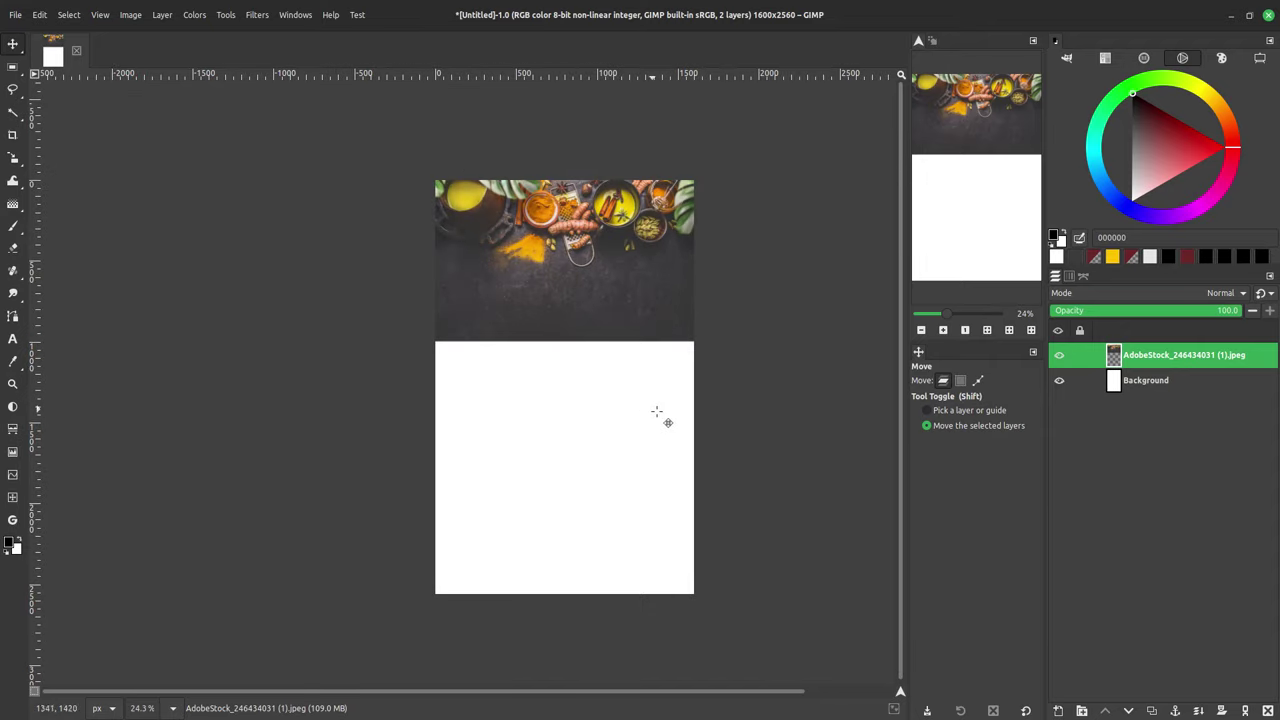
ctrl+scroll(730, 218, up, 6)
ctrl+scroll(730, 218, up, 3)
ctrl+scroll(705, 337, down, 6)
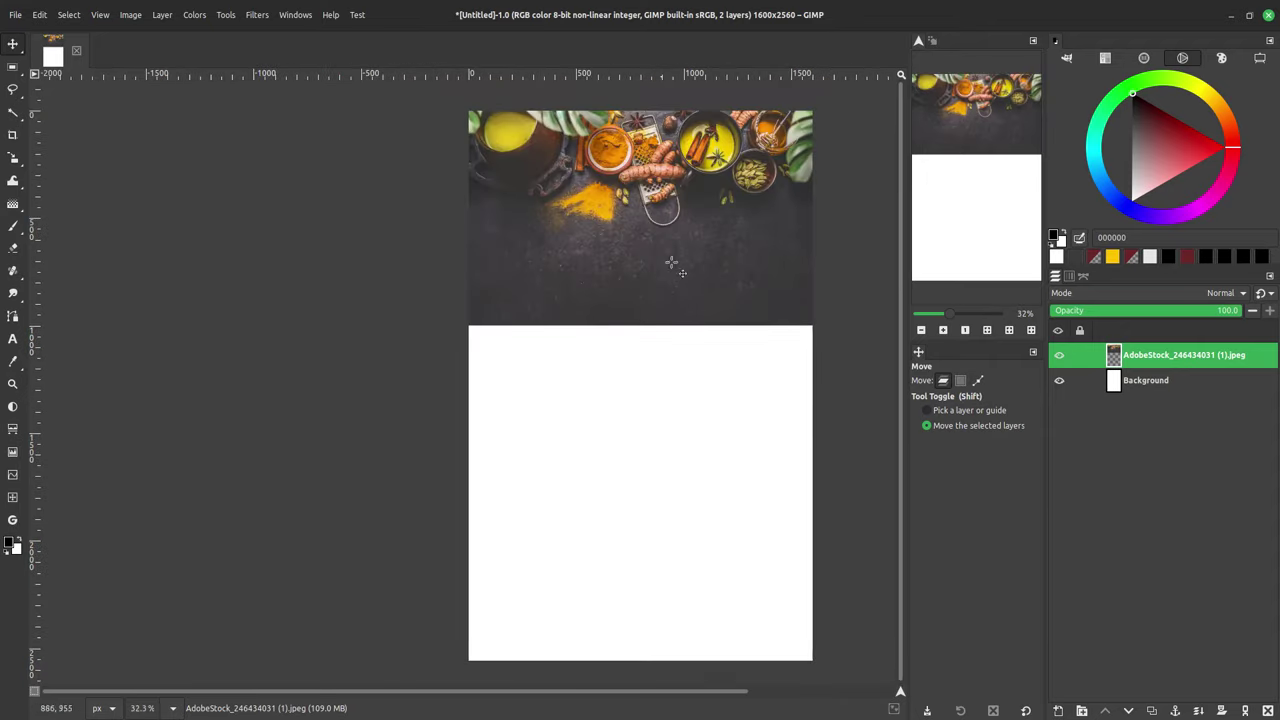
scroll(643, 290, right, 2)
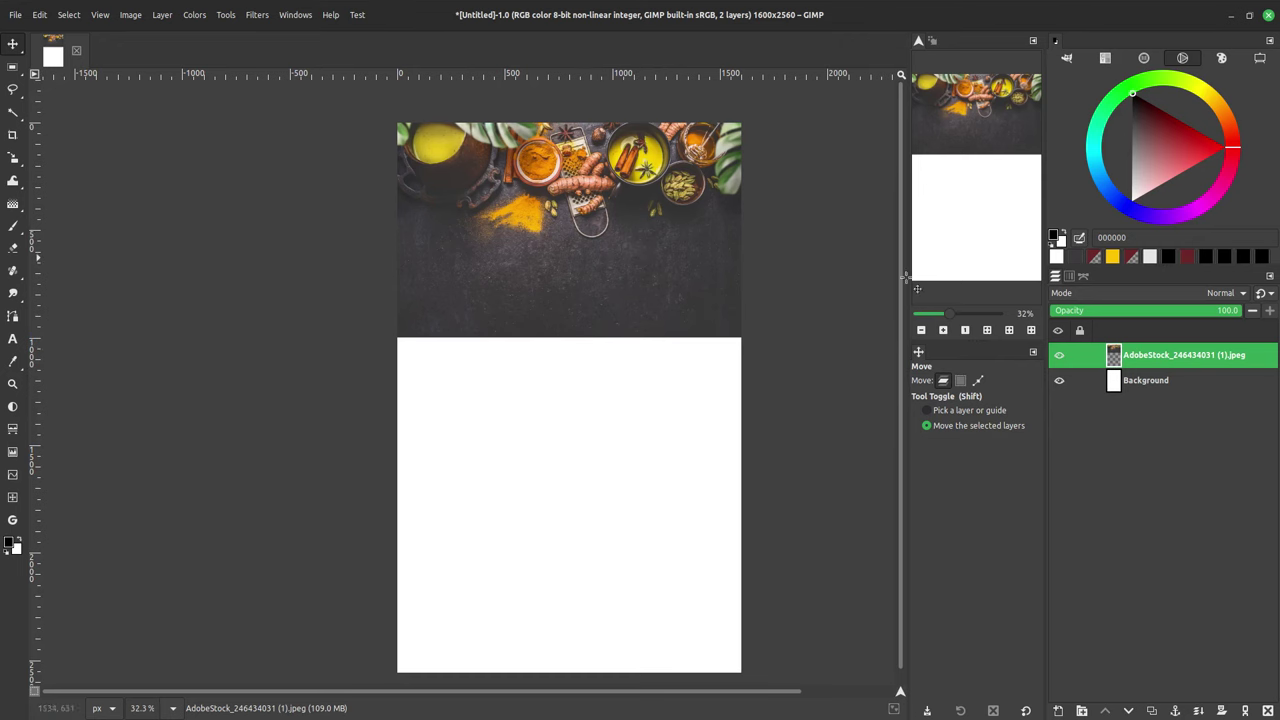
click(1058, 710)
Step: Move the new layer below the photo and fill it with the photo's sampled dark grey
drag(1158, 370, 1160, 394)
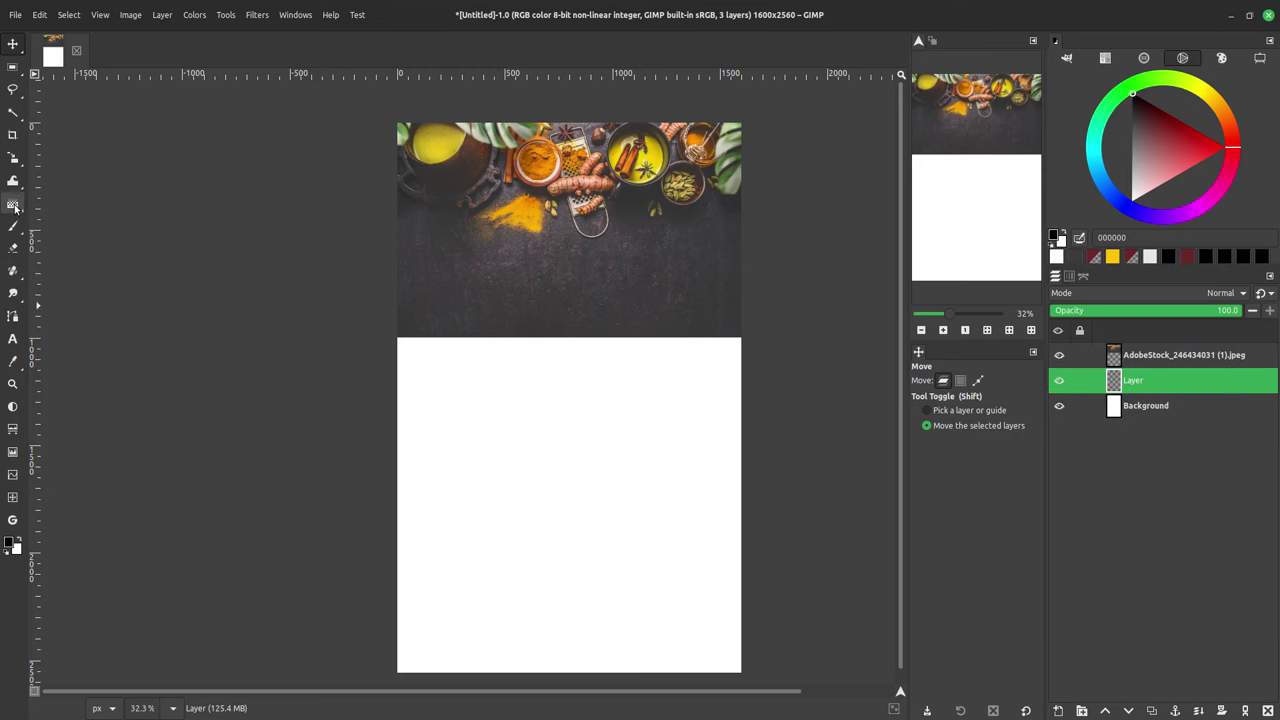
key(shift+b)
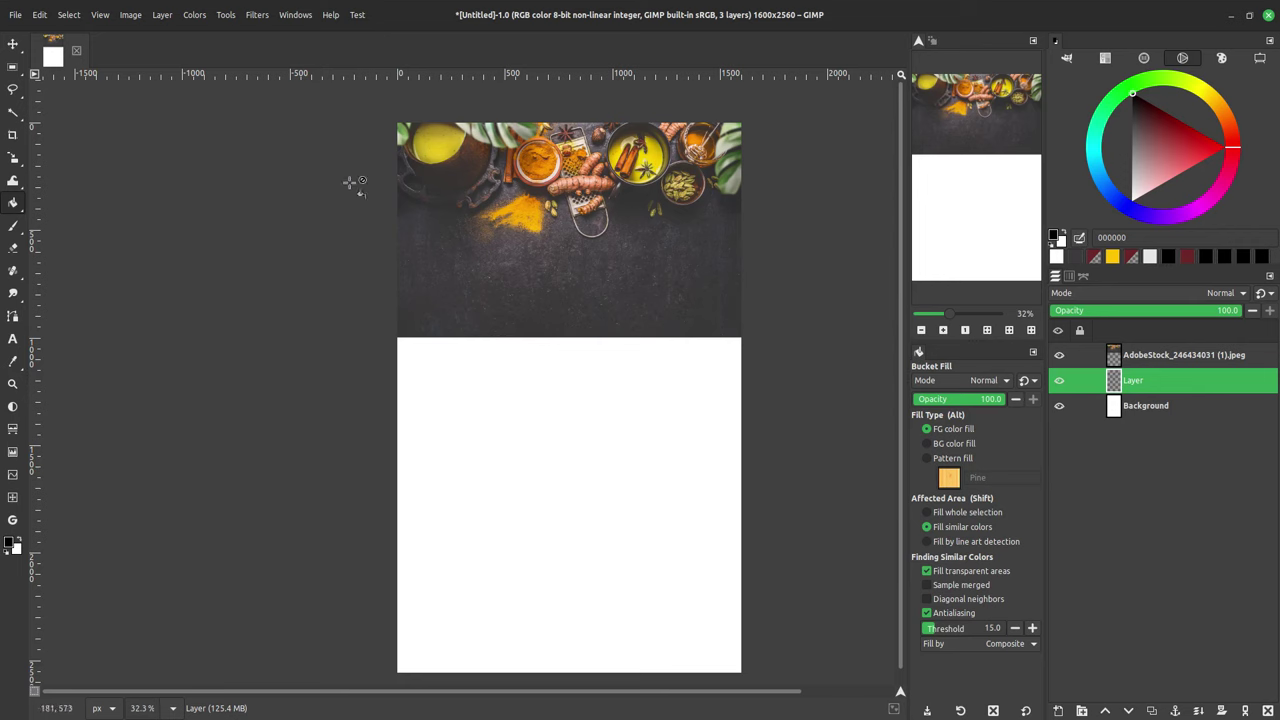
click(13, 362)
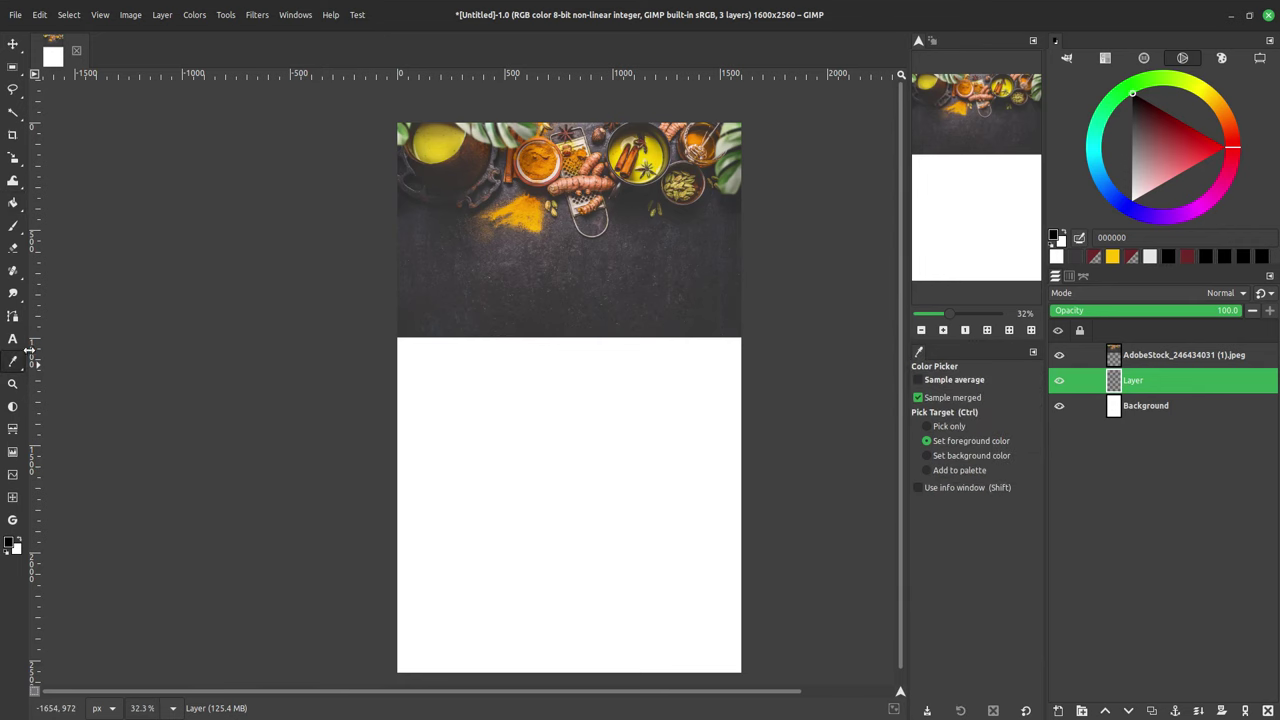
ctrl+scroll(545, 330, up, 3)
ctrl+scroll(545, 330, up, 3)
scroll(565, 320, up, 2)
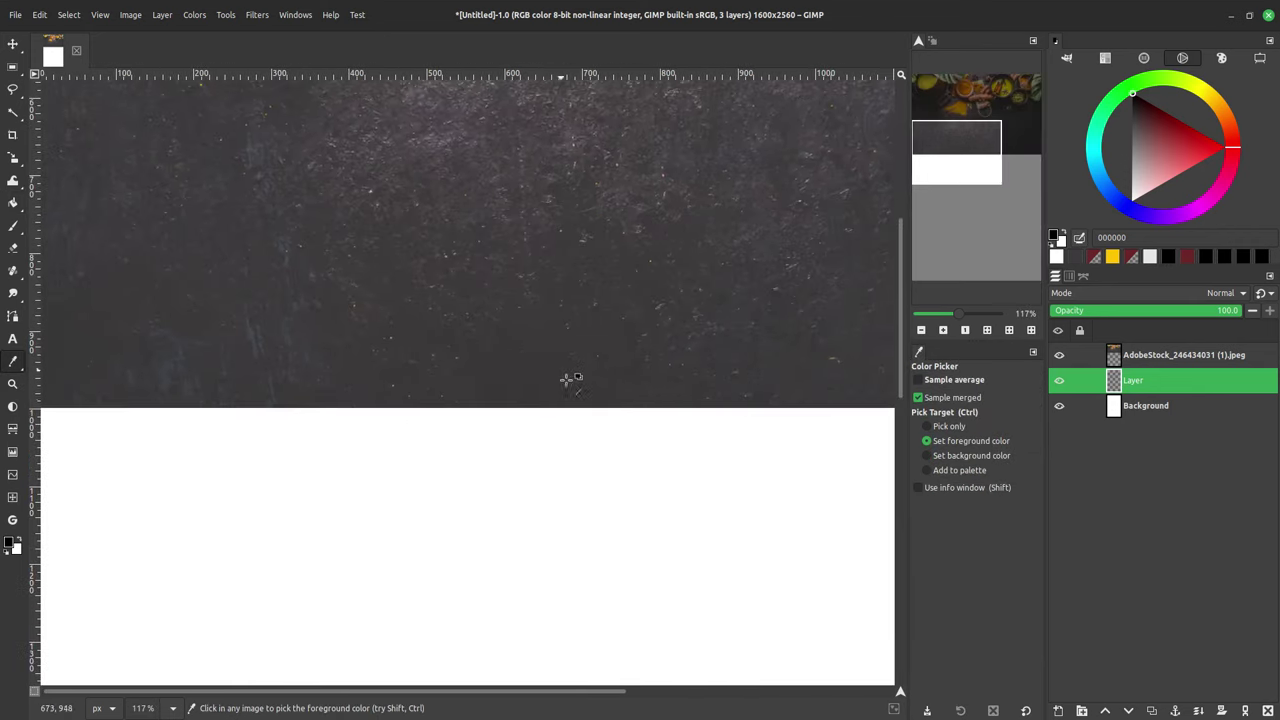
click(610, 361)
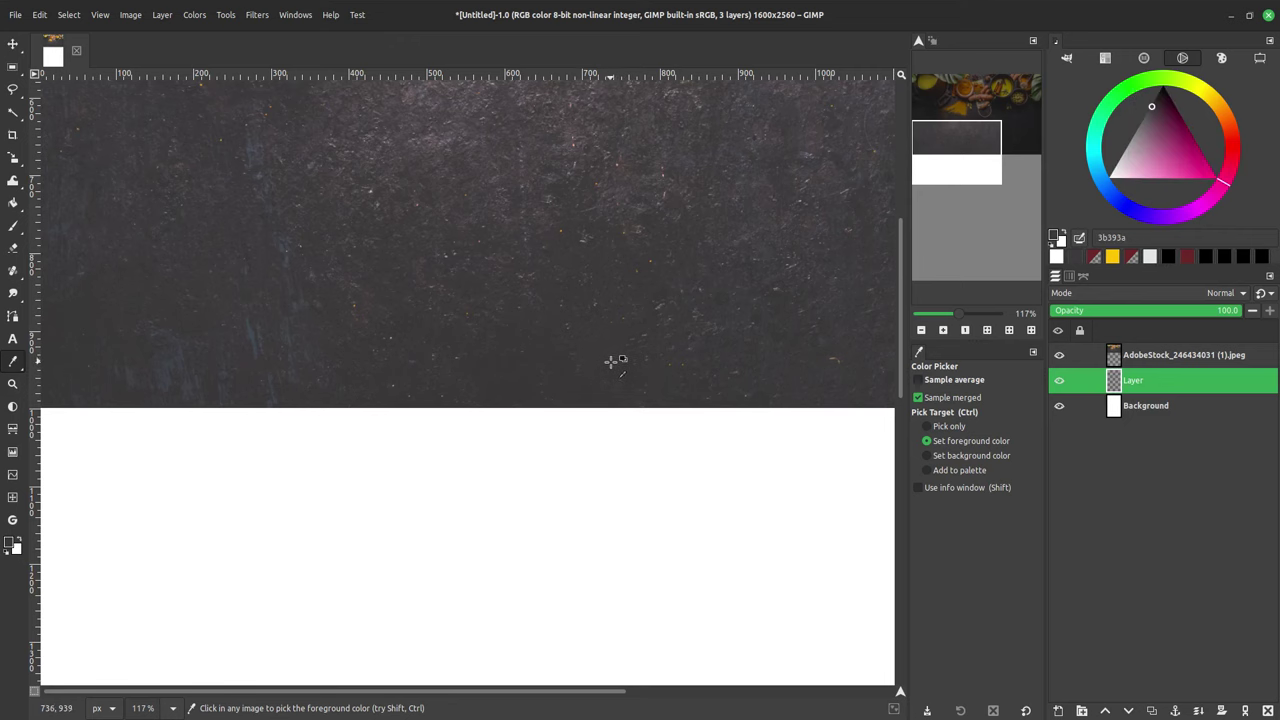
key(shift+b)
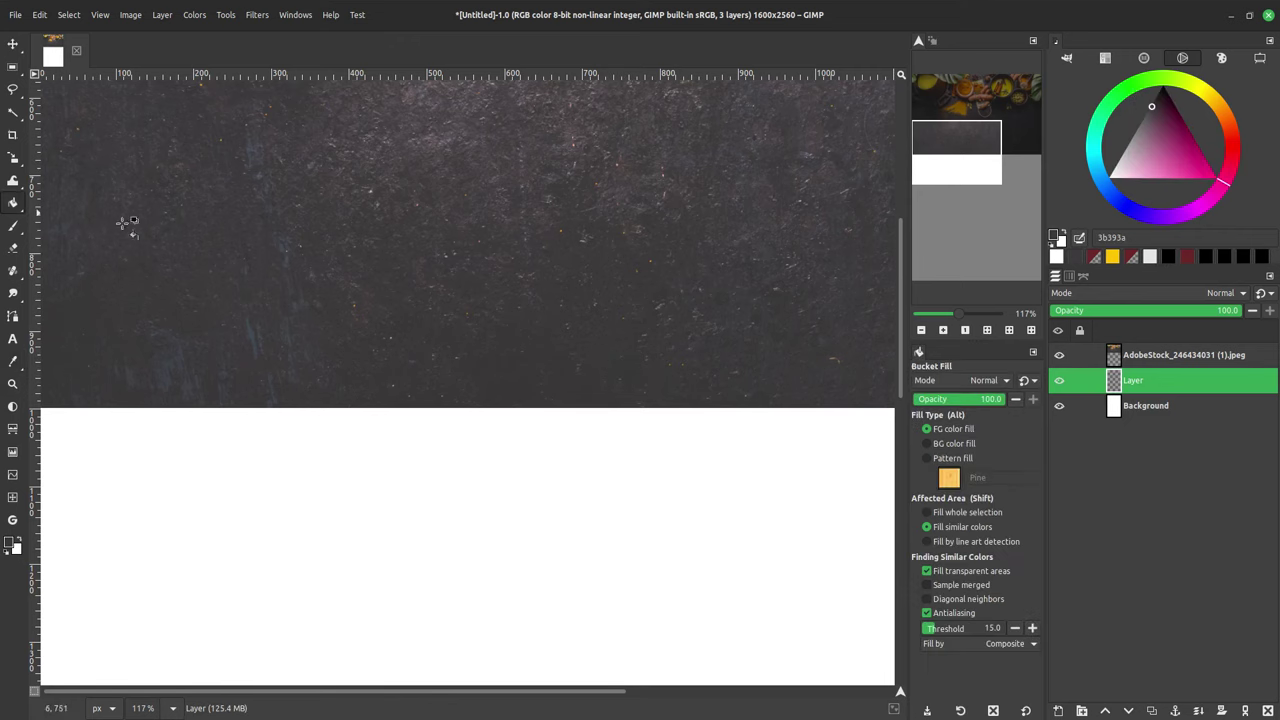
ctrl+scroll(500, 443, down, 3)
ctrl+scroll(600, 475, down, 4)
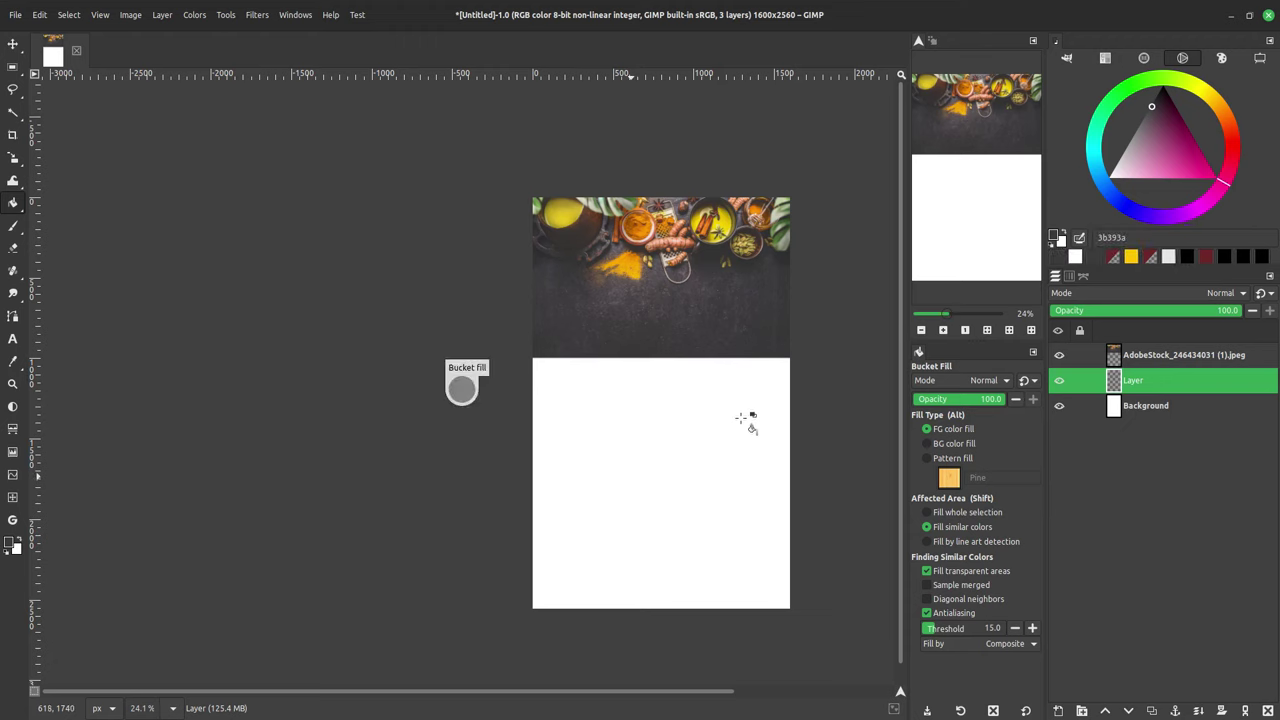
click(743, 420)
Step: Sample a closer charcoal grey from the photo as the fill colour
ctrl+scroll(729, 323, up, 3)
scroll(760, 245, down, 1)
ctrl+scroll(760, 245, up, 5)
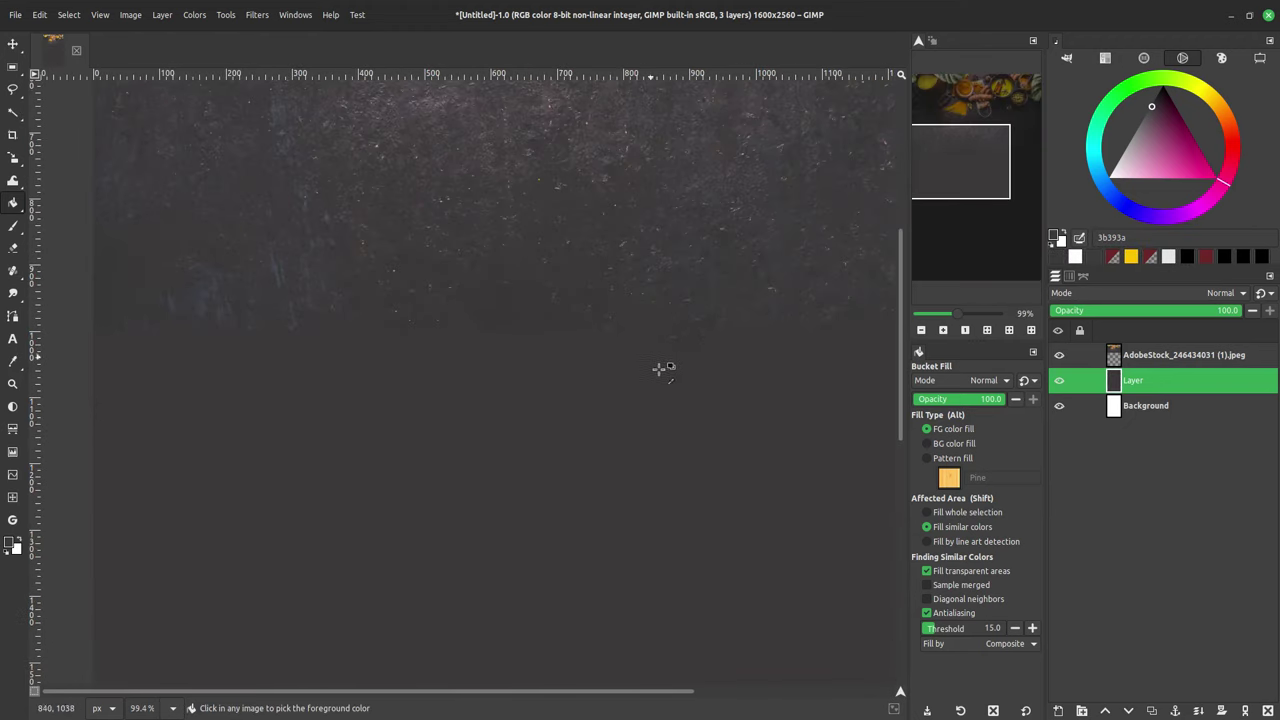
ctrl+scroll(663, 366, up, 5)
ctrl+scroll(723, 194, up, 2)
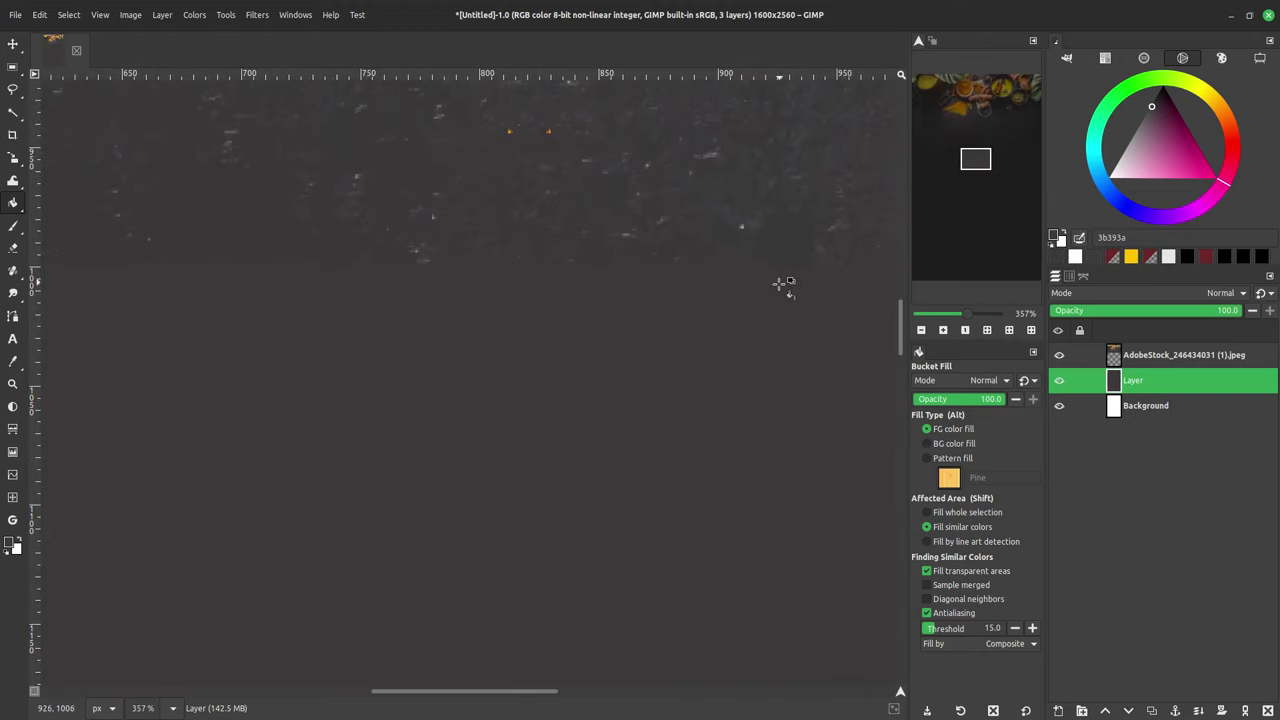
click(14, 366)
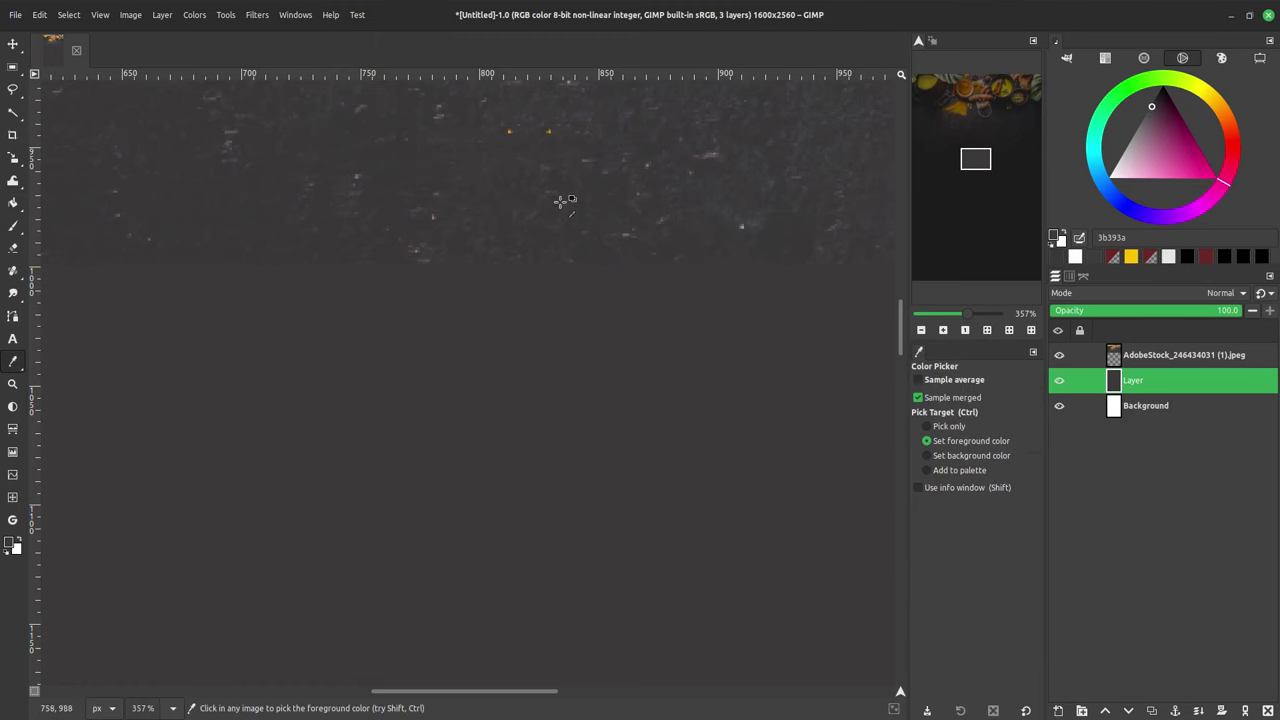
click(775, 256)
click(13, 202)
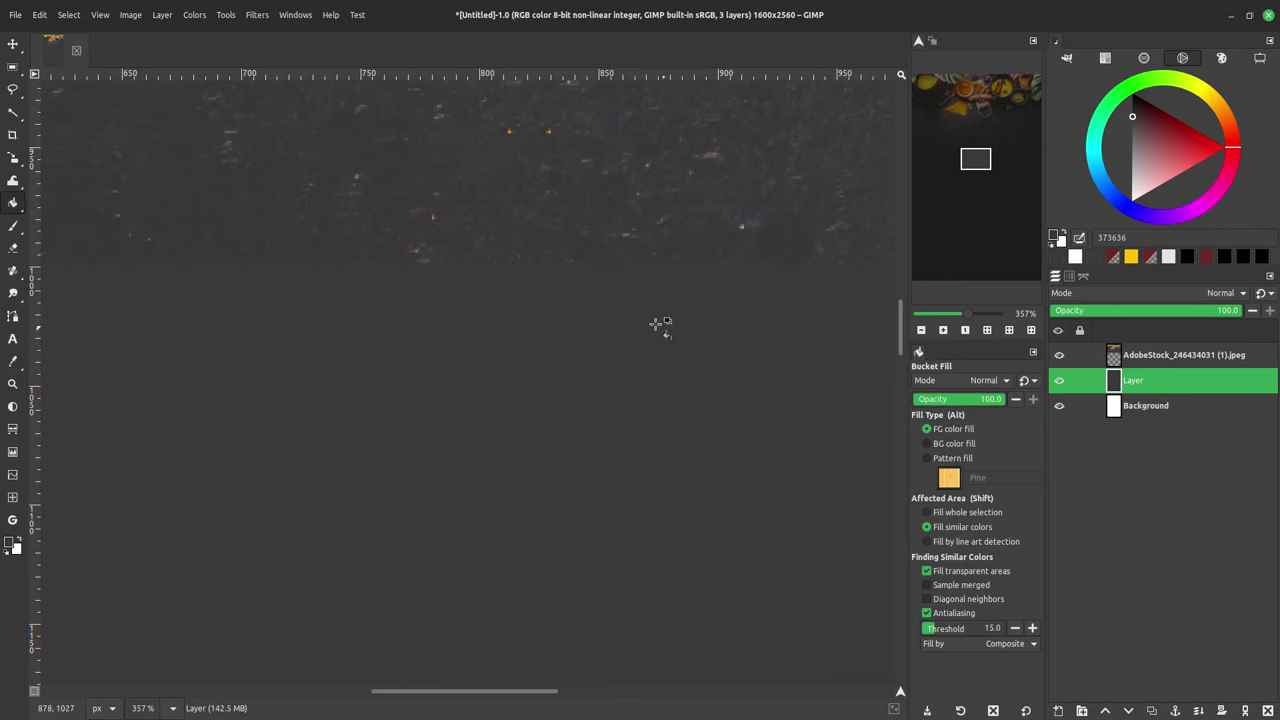
ctrl+scroll(571, 371, down, 10)
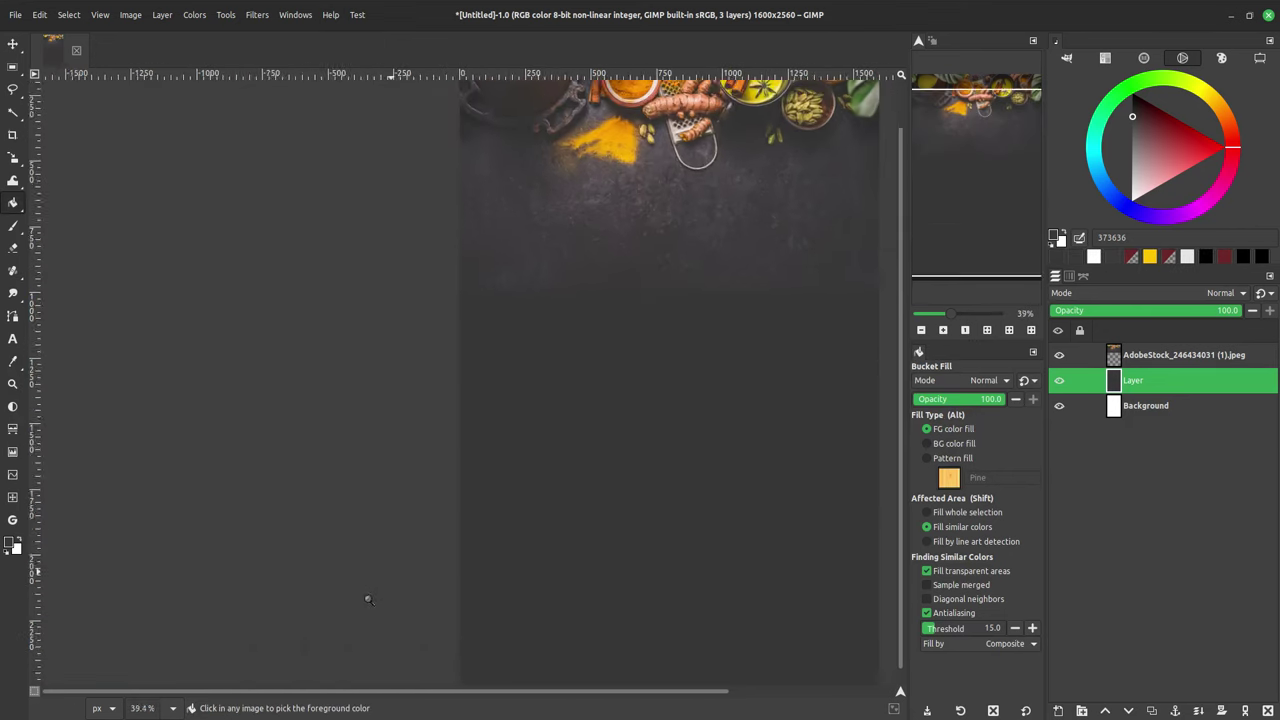
ctrl+scroll(730, 320, down, 3)
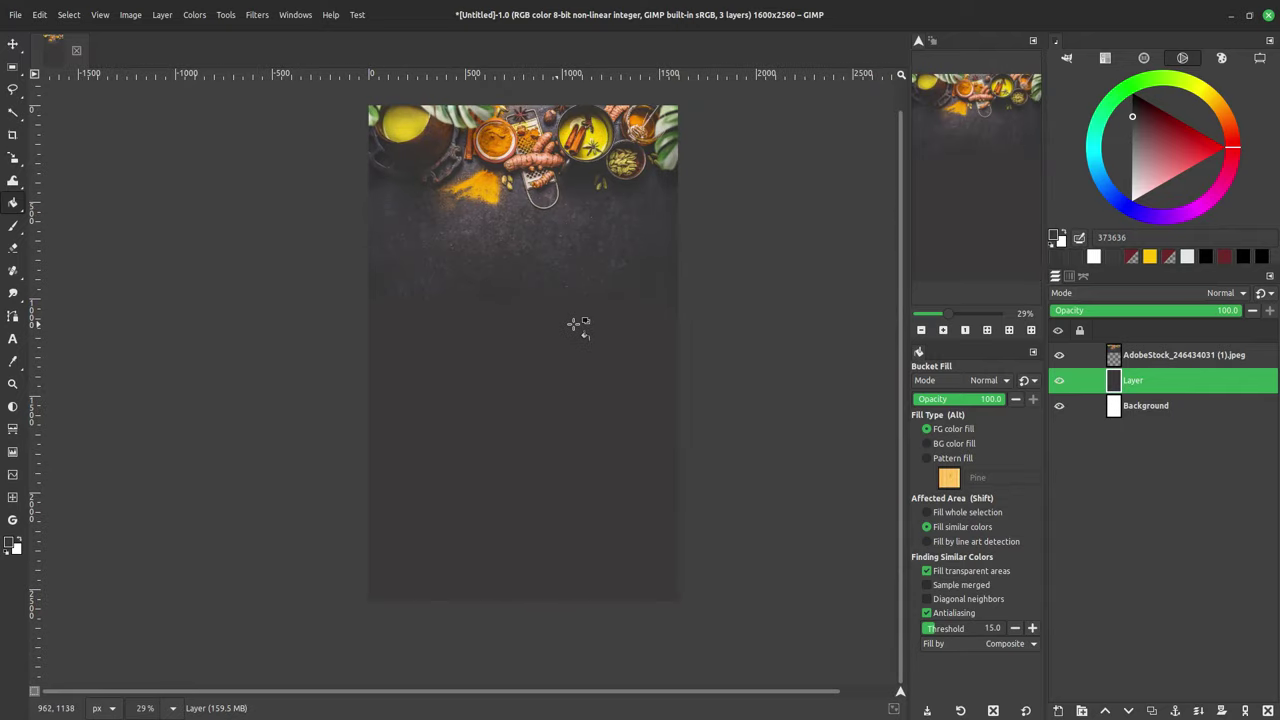
click(11, 44)
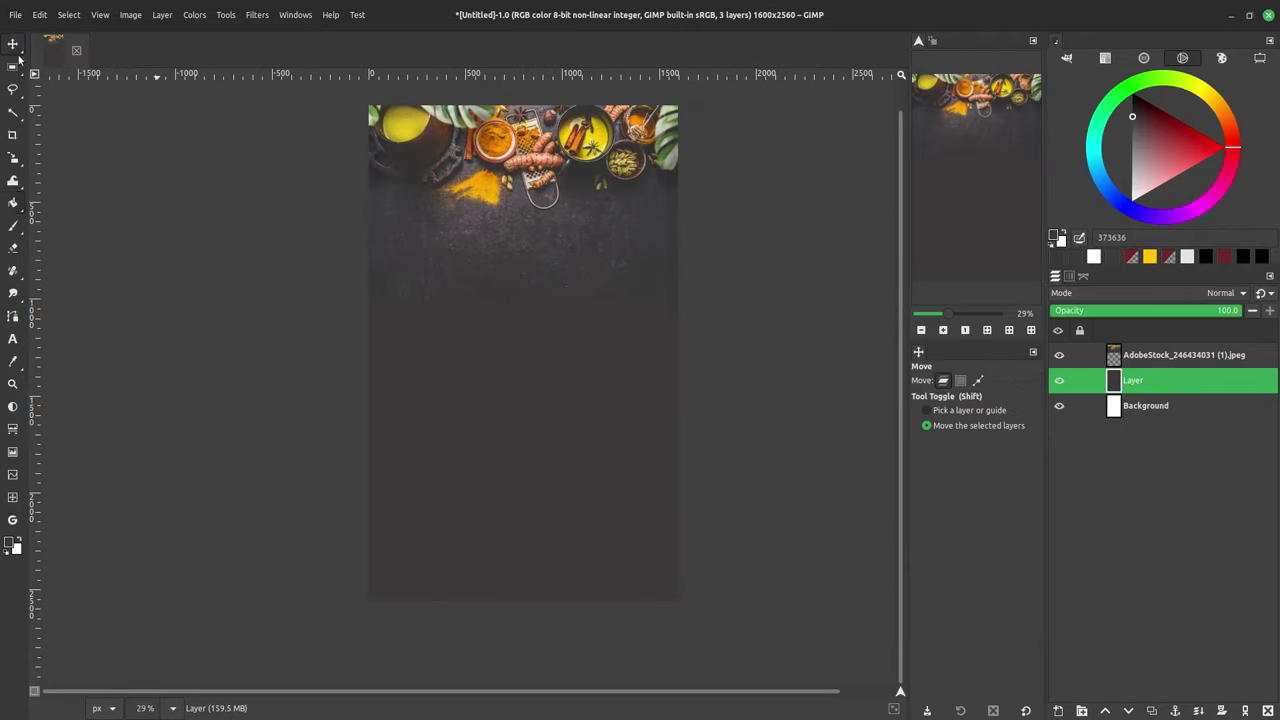
Step: Add a layer mask to the spice photo and draw a vertical gradient with default colours
click(1174, 362)
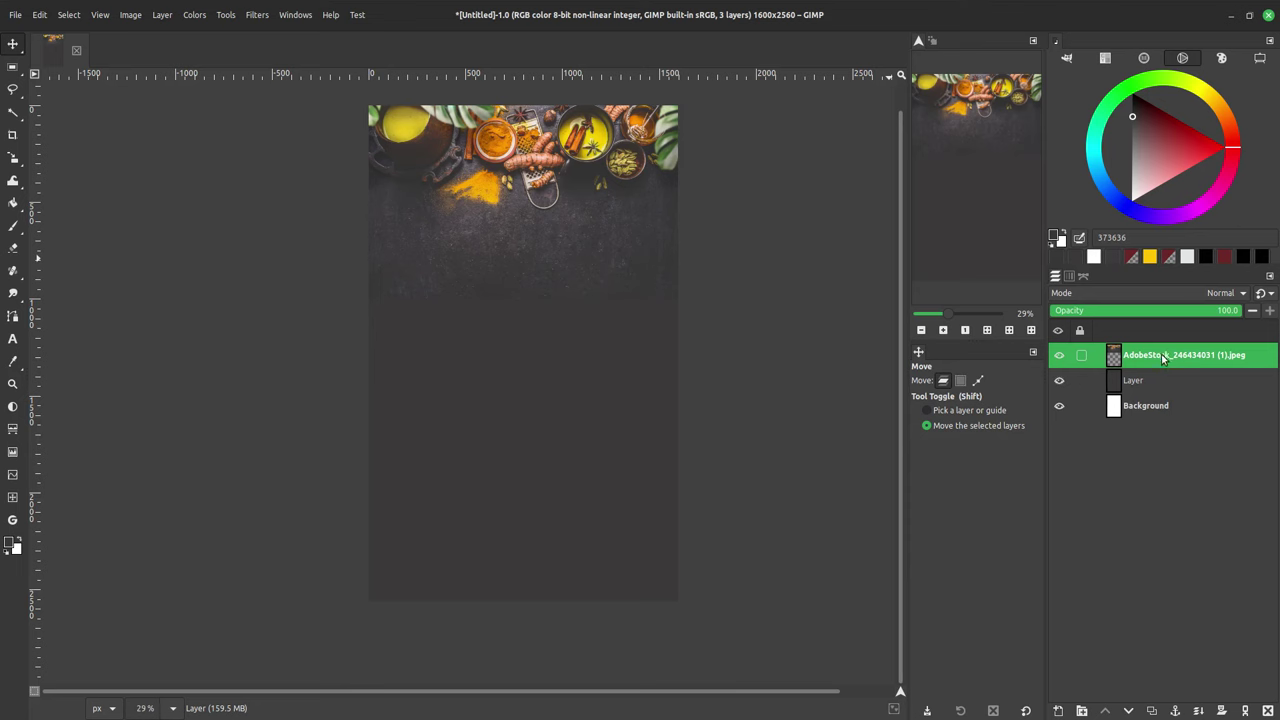
click(1222, 711)
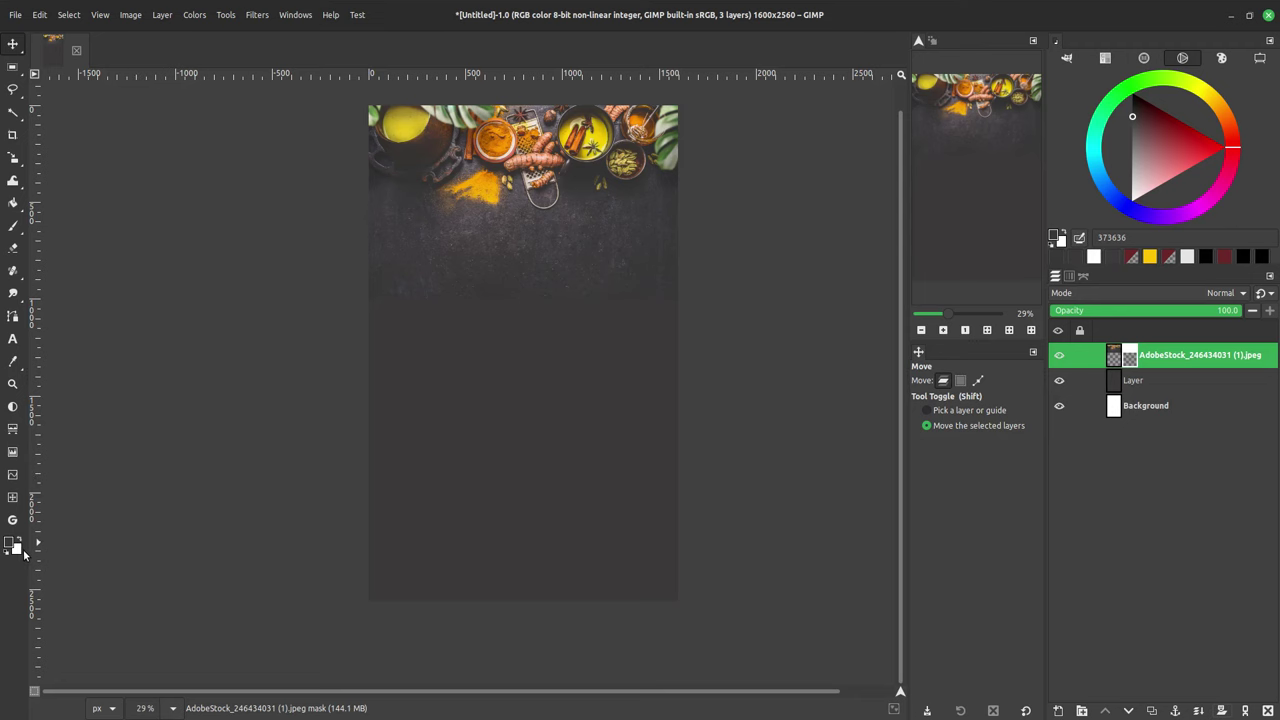
key(d)
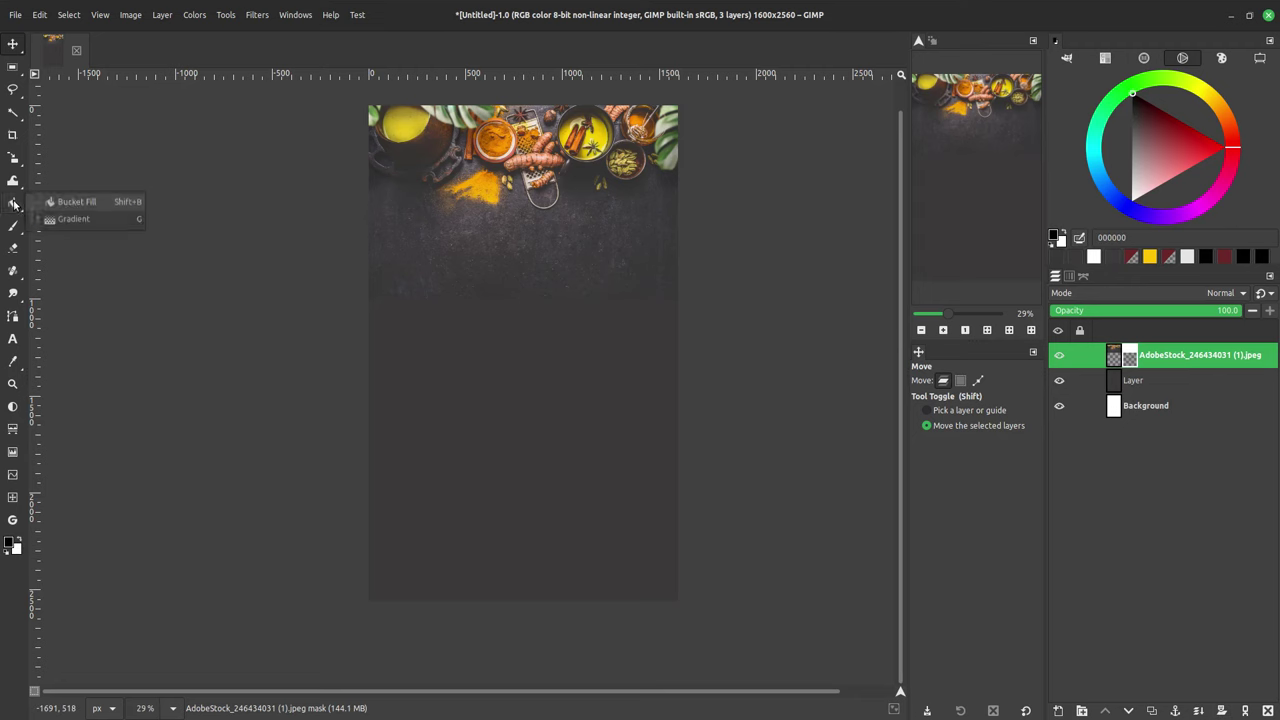
click(89, 222)
scroll(573, 380, up, 2)
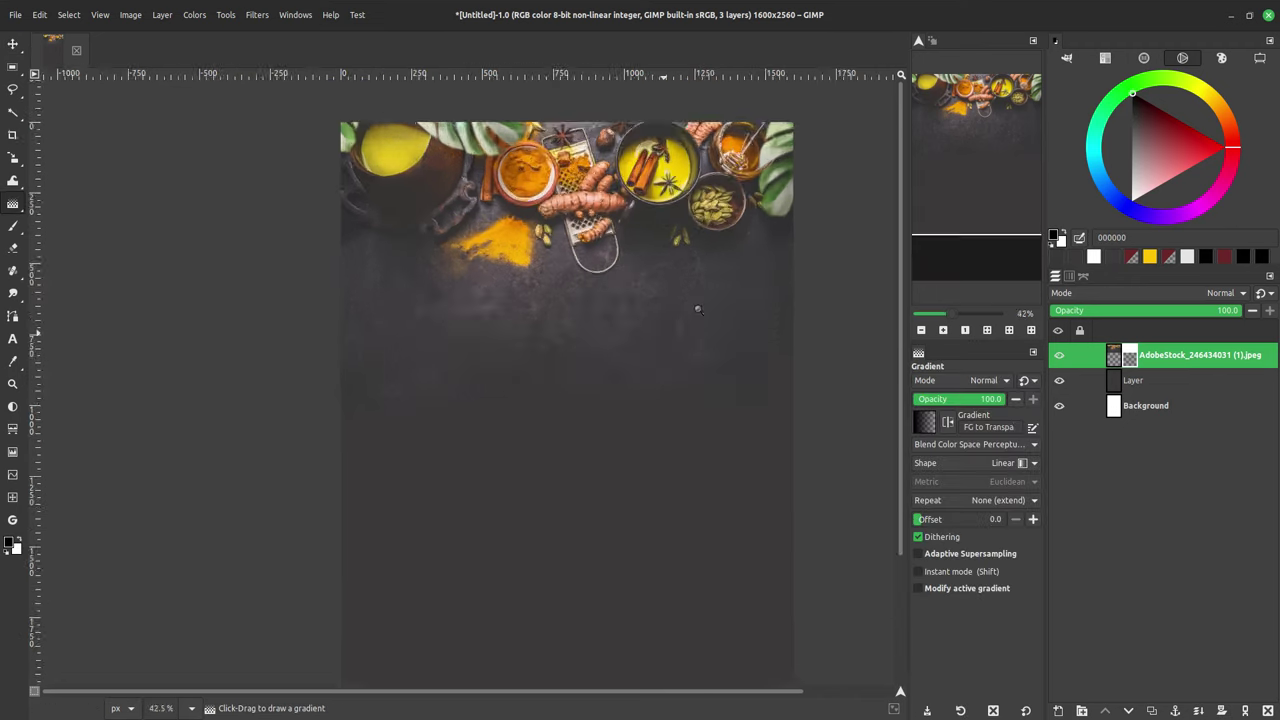
scroll(573, 380, up, 1)
mouse_move(606, 320)
mouse_down()
mouse_move(606, 378)
mouse_move(607, 318)
mouse_up()
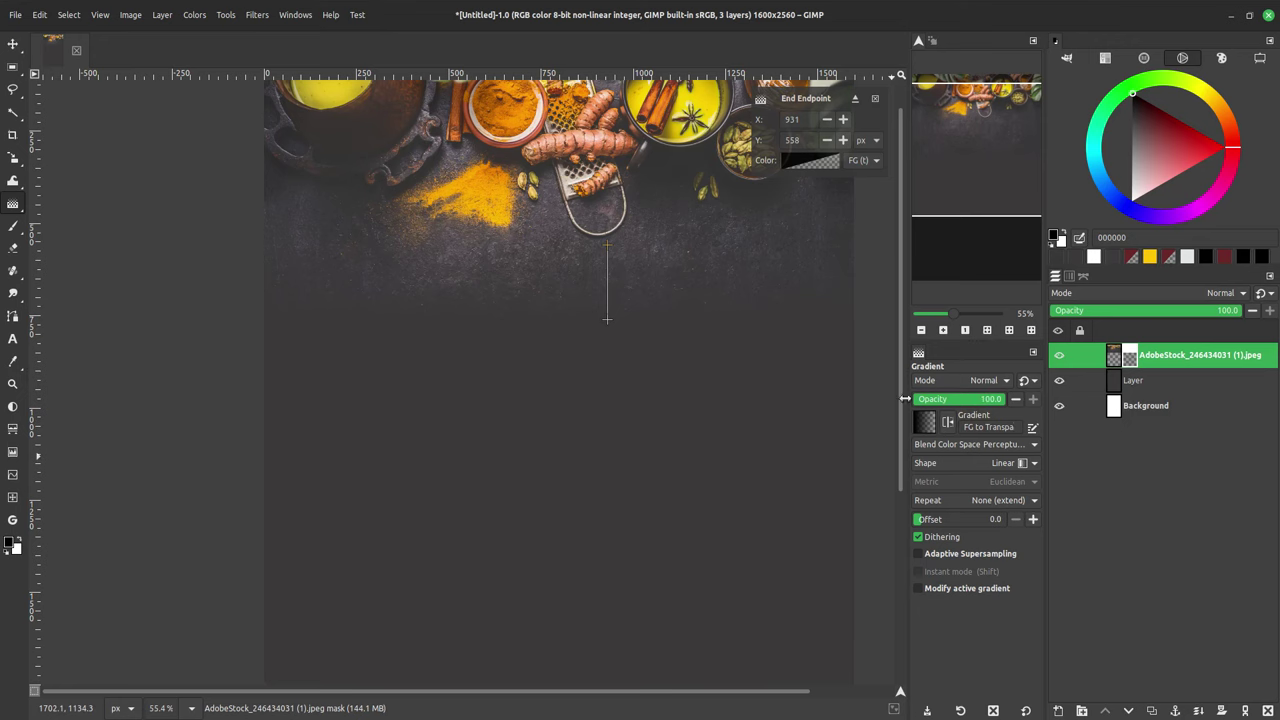
Step: Stretch the FG to Transparent gradient so the photo fades smoothly into the grey
click(927, 424)
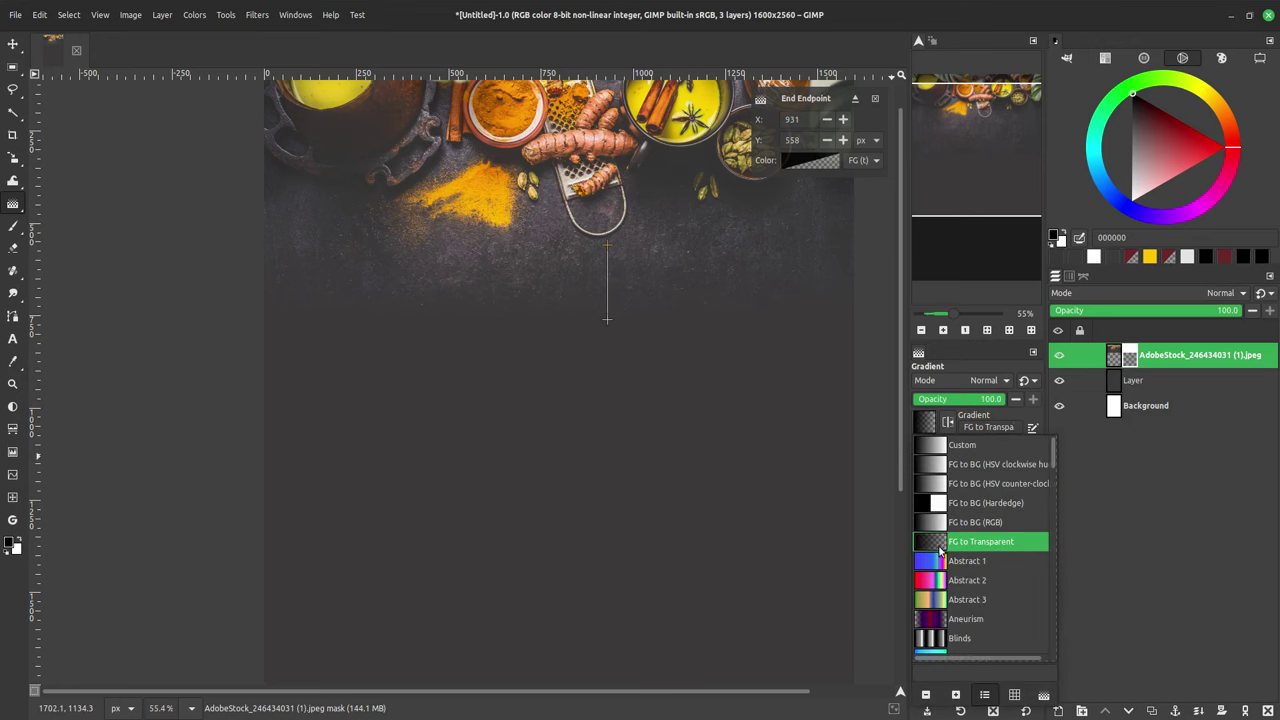
click(608, 246)
drag(608, 246, 609, 164)
scroll(580, 320, down, 5)
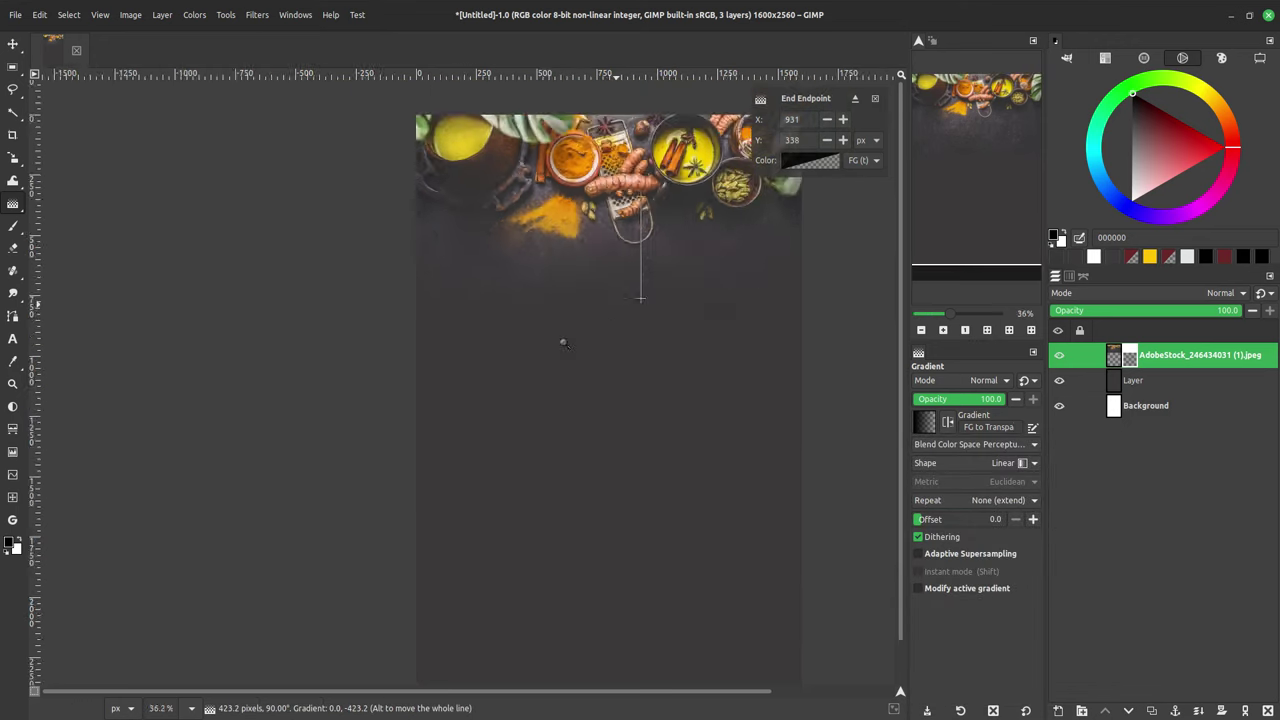
scroll(636, 302, up, 3)
mouse_move(663, 290)
mouse_down()
mouse_move(658, 374)
mouse_move(655, 354)
mouse_up()
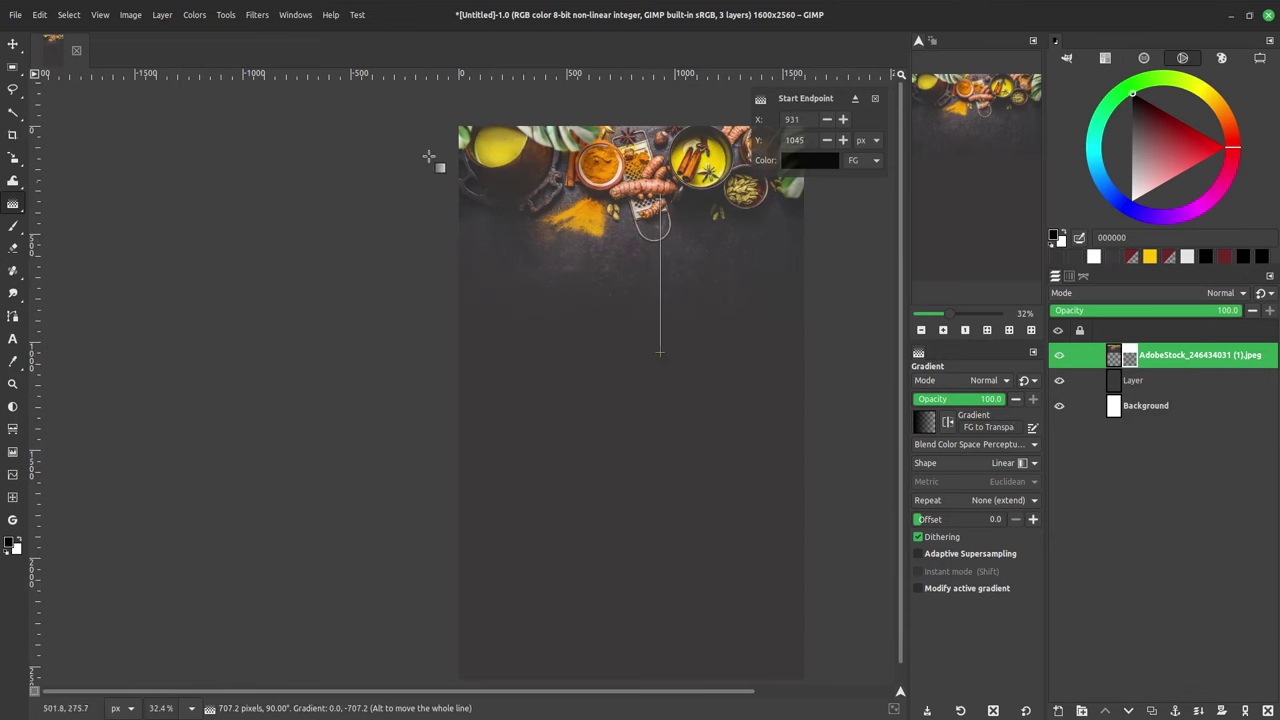
click(13, 44)
click(12, 338)
click(570, 338)
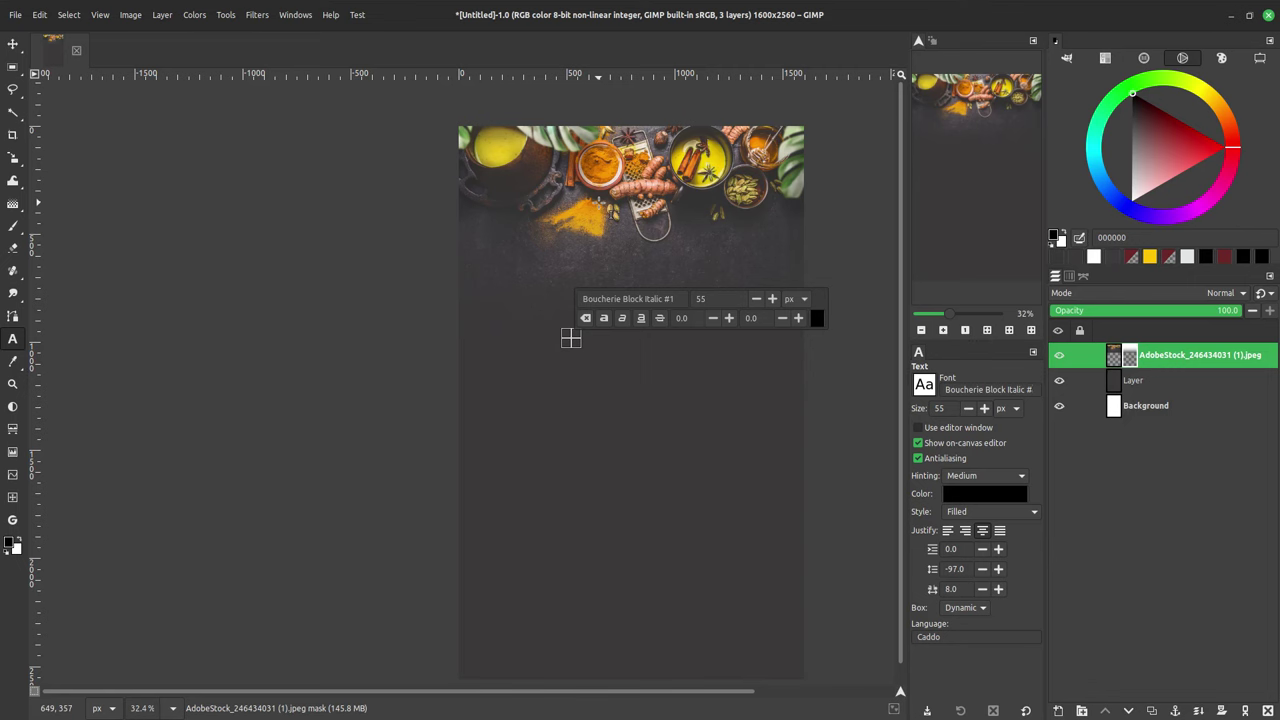
Step: Paste the LIVING LONGER title and make it white Cinzel Medium
key(ctrl+v)
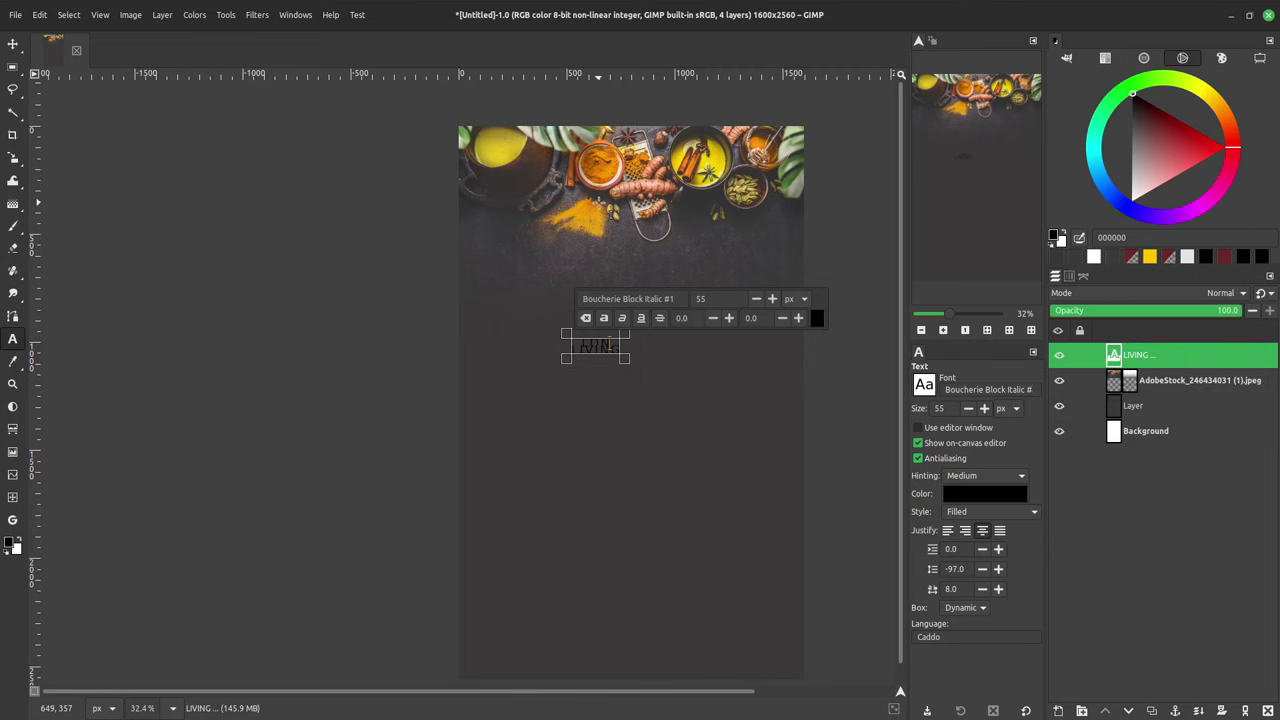
key(ctrl+a)
click(660, 298)
text(co)
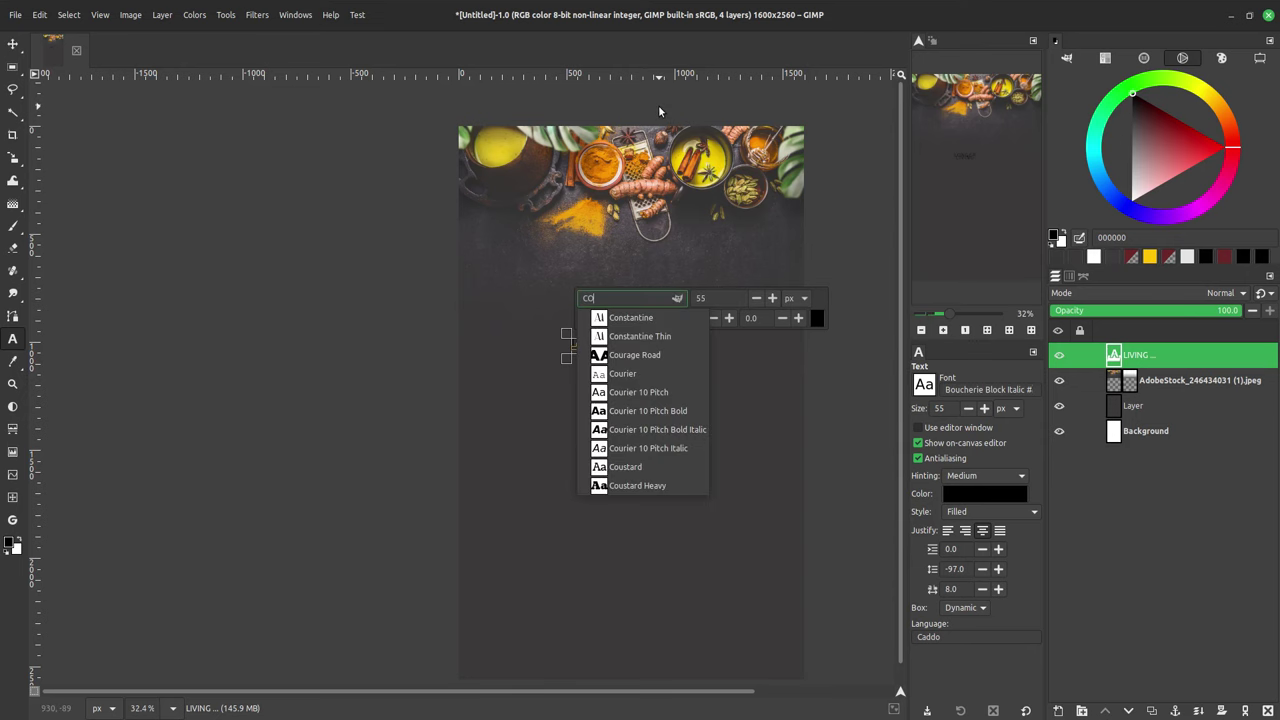
text(IN)
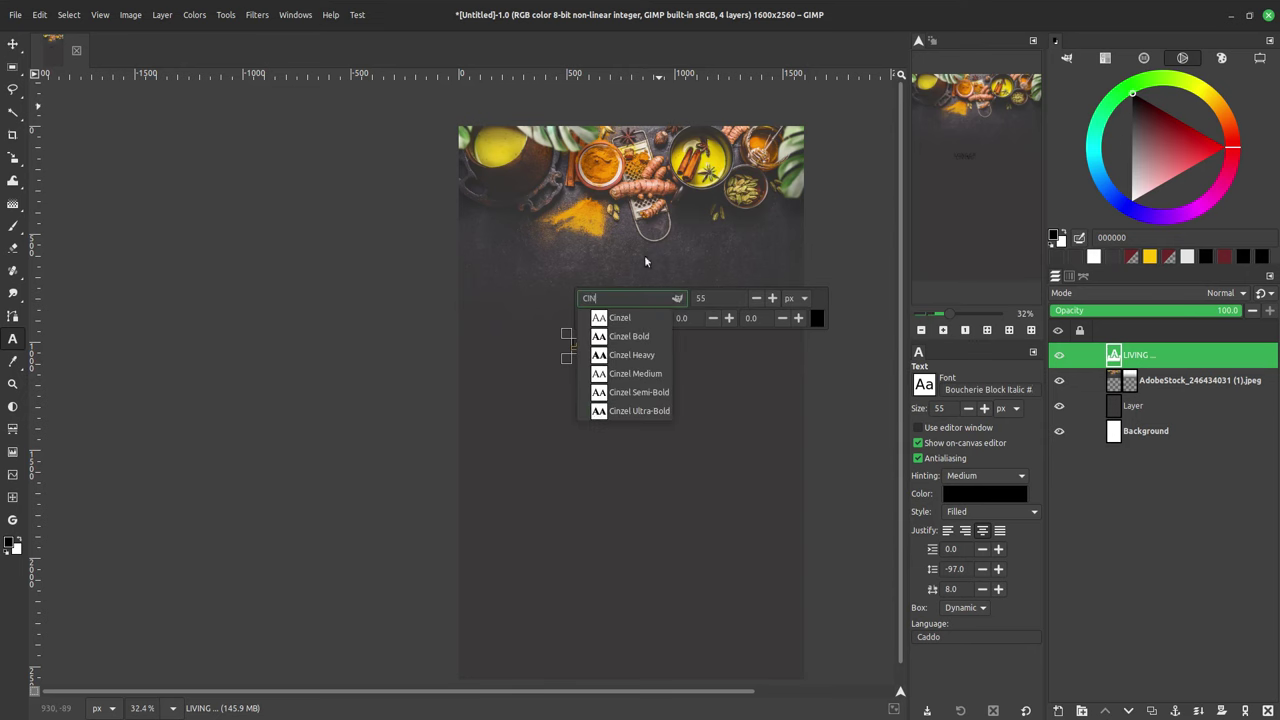
click(648, 374)
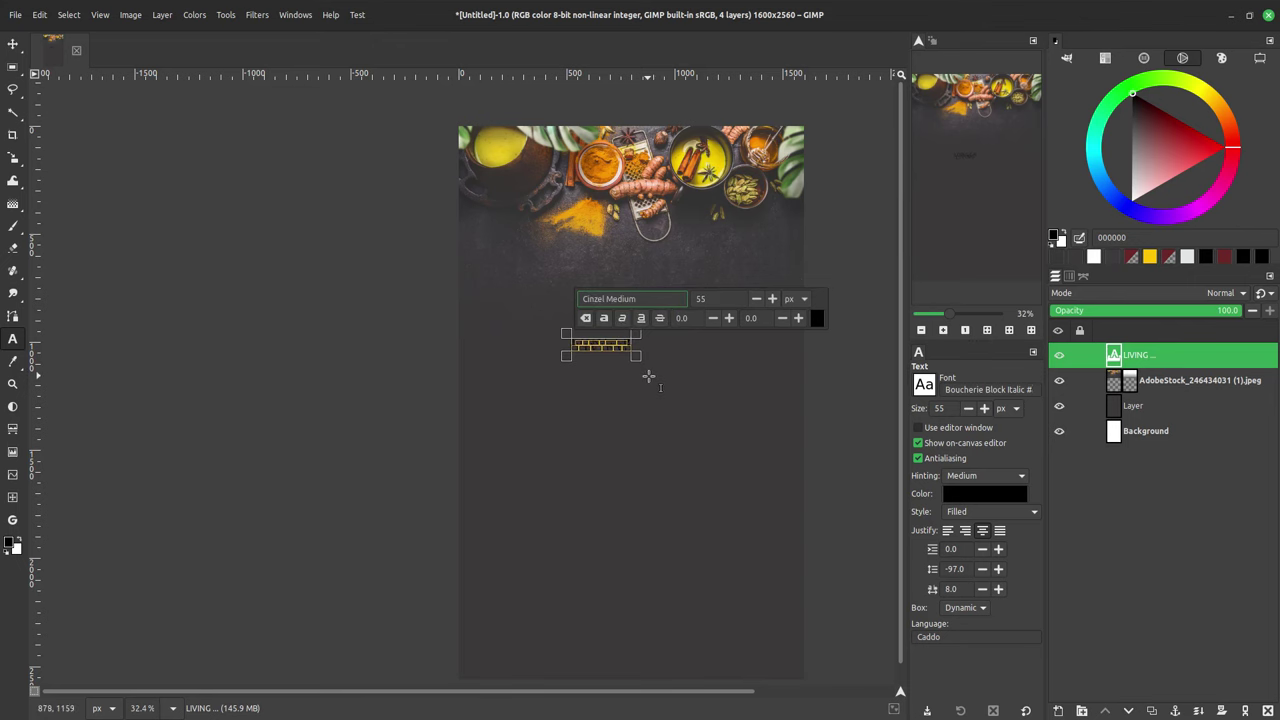
click(817, 318)
drag(471, 280, 448, 266)
click(810, 497)
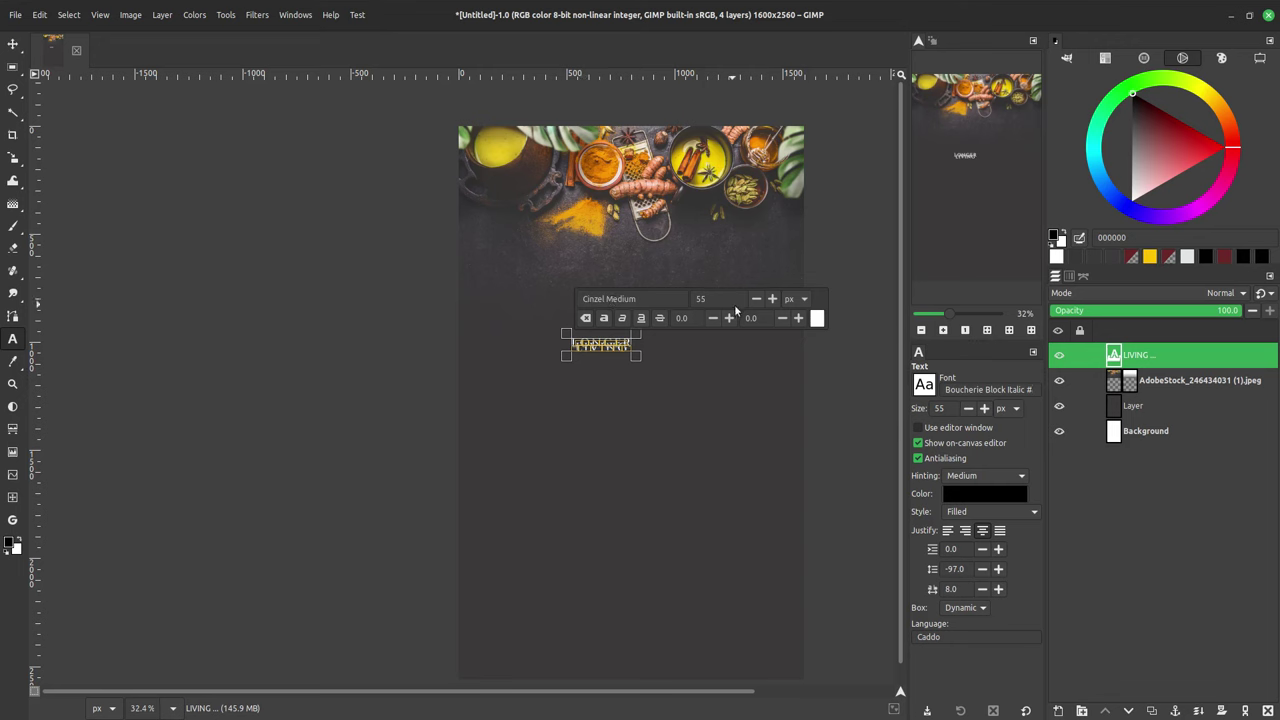
Step: Enlarge the title to 285 px and move it to the cover's upper middle
click(771, 299)
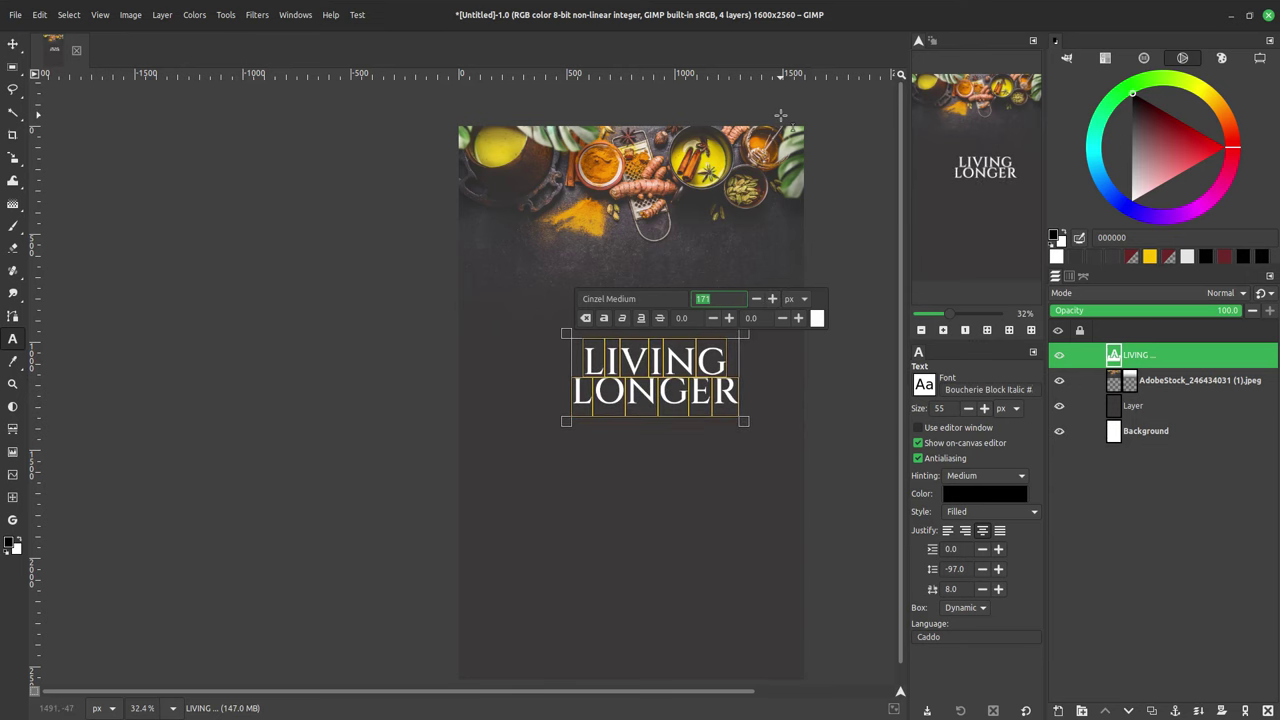
text(5)
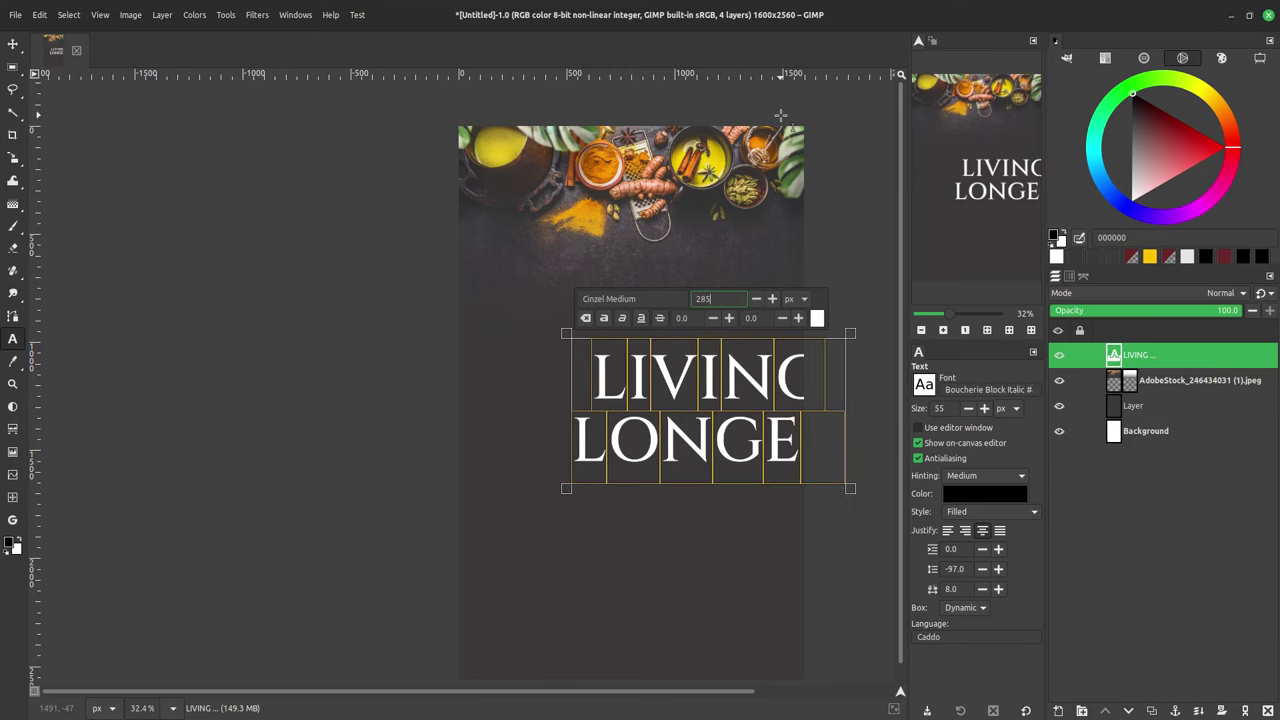
click(13, 43)
drag(758, 400, 688, 330)
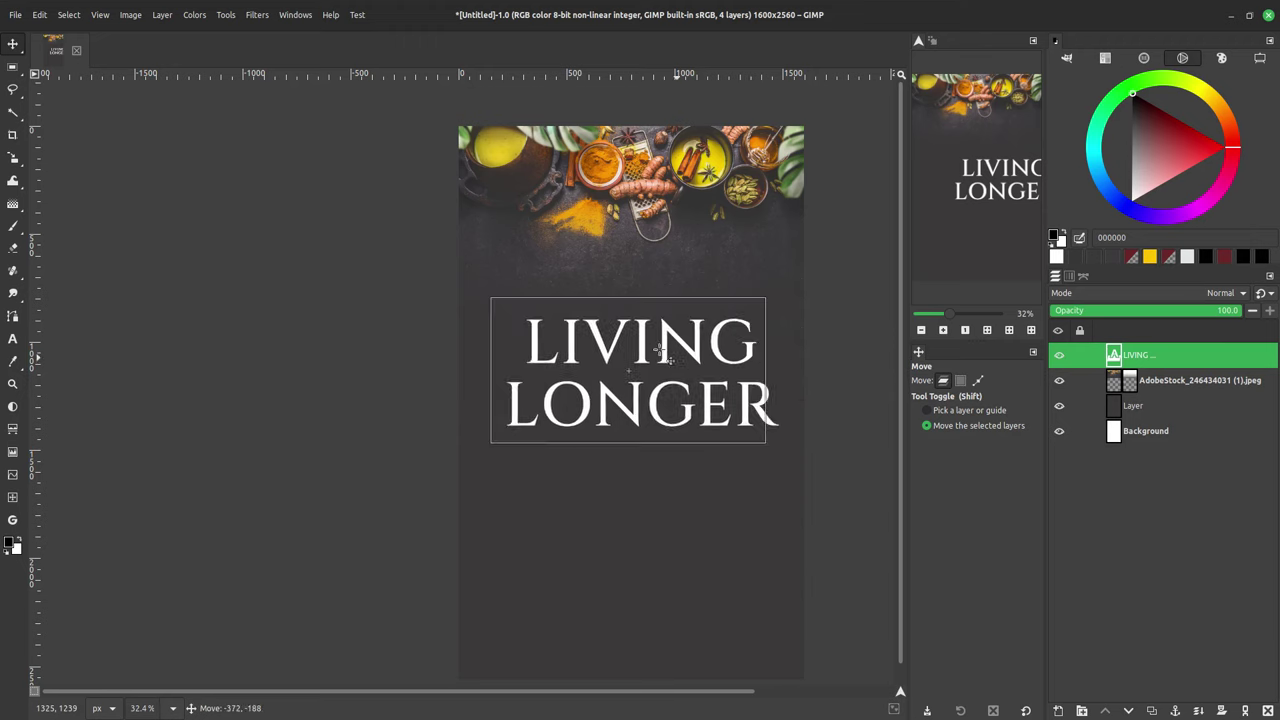
scroll(549, 409, down, 5)
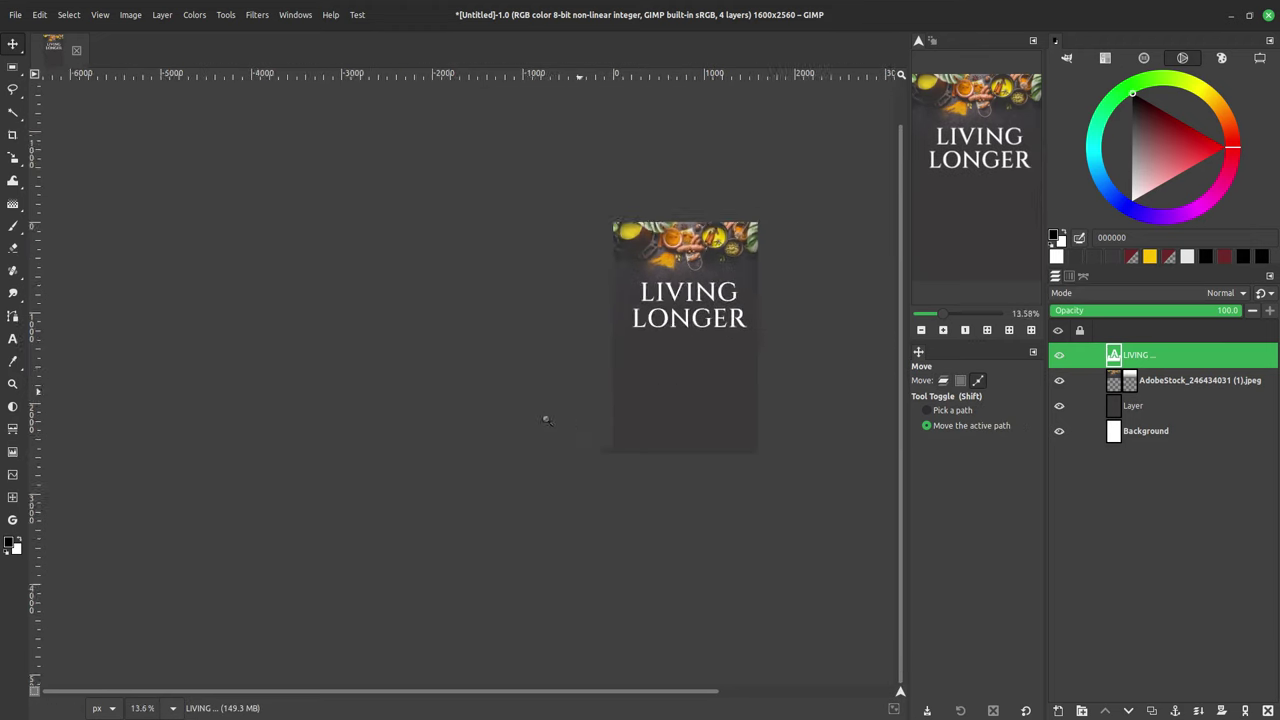
scroll(775, 275, up, 4)
drag(775, 275, 668, 327)
Step: Reduce the LIVING LONGER title size to 275 px
key(t)
click(652, 297)
click(655, 252)
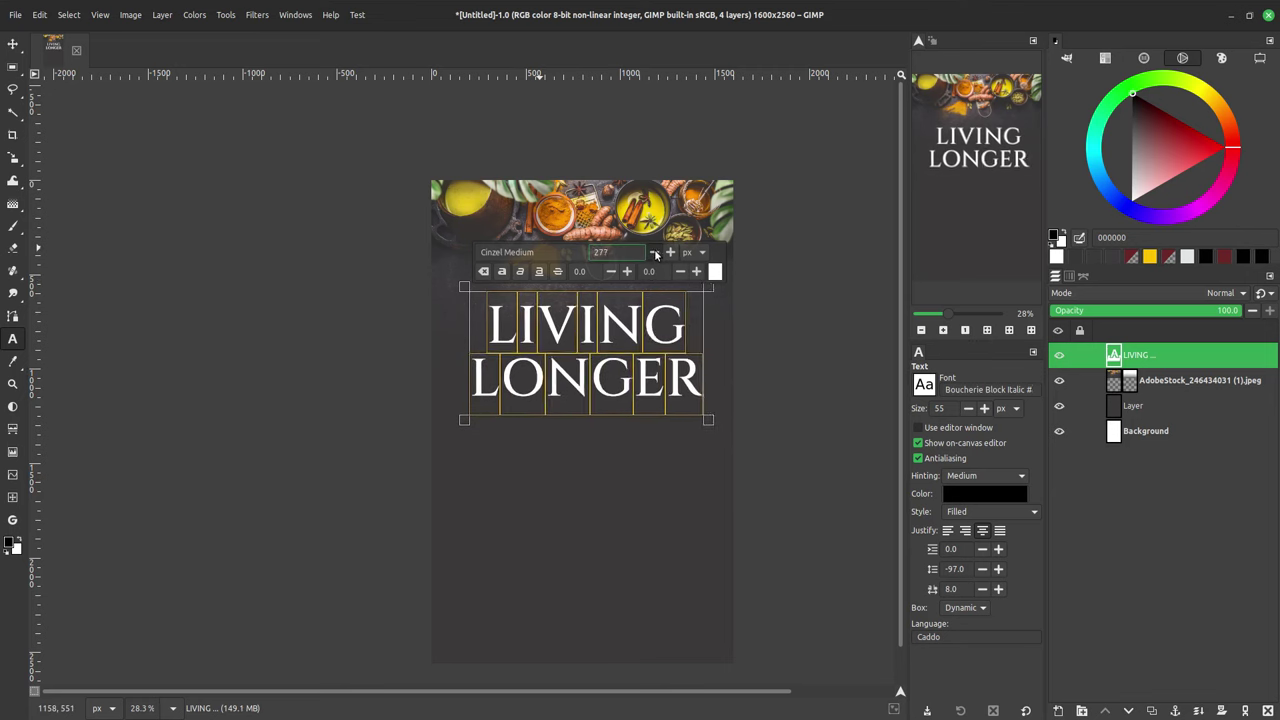
click(627, 250)
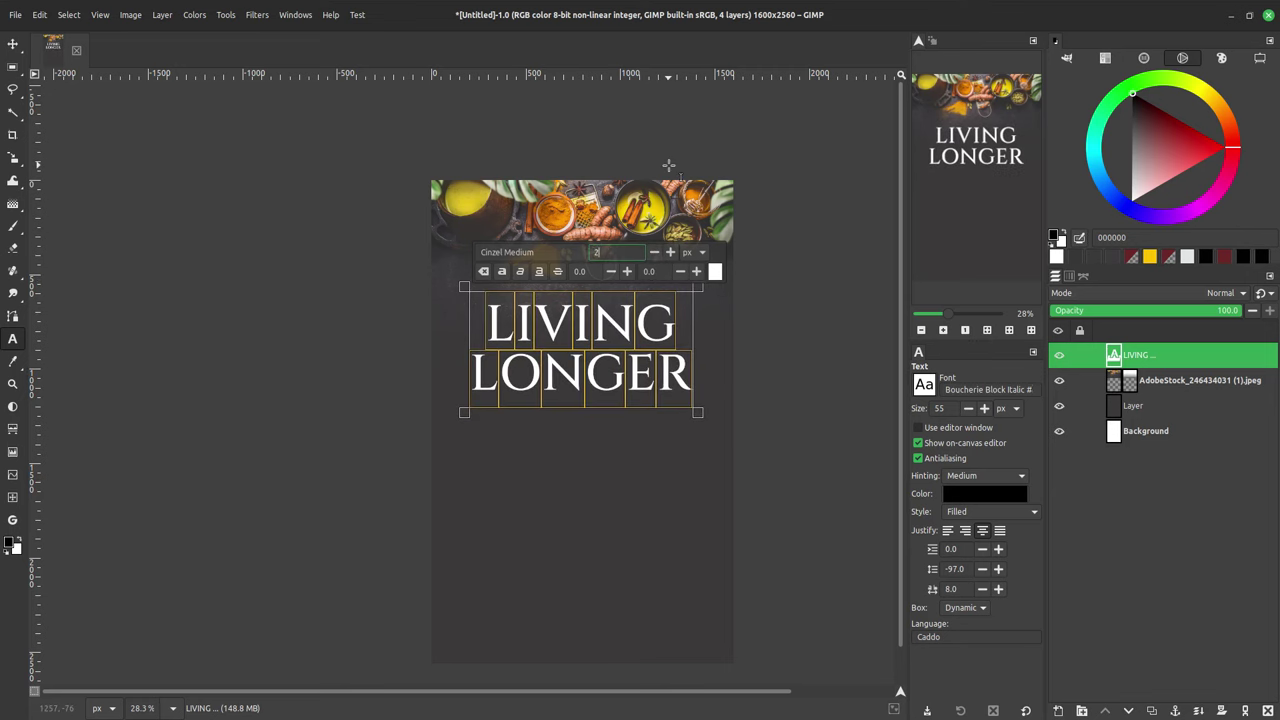
text(75)
key(Return)
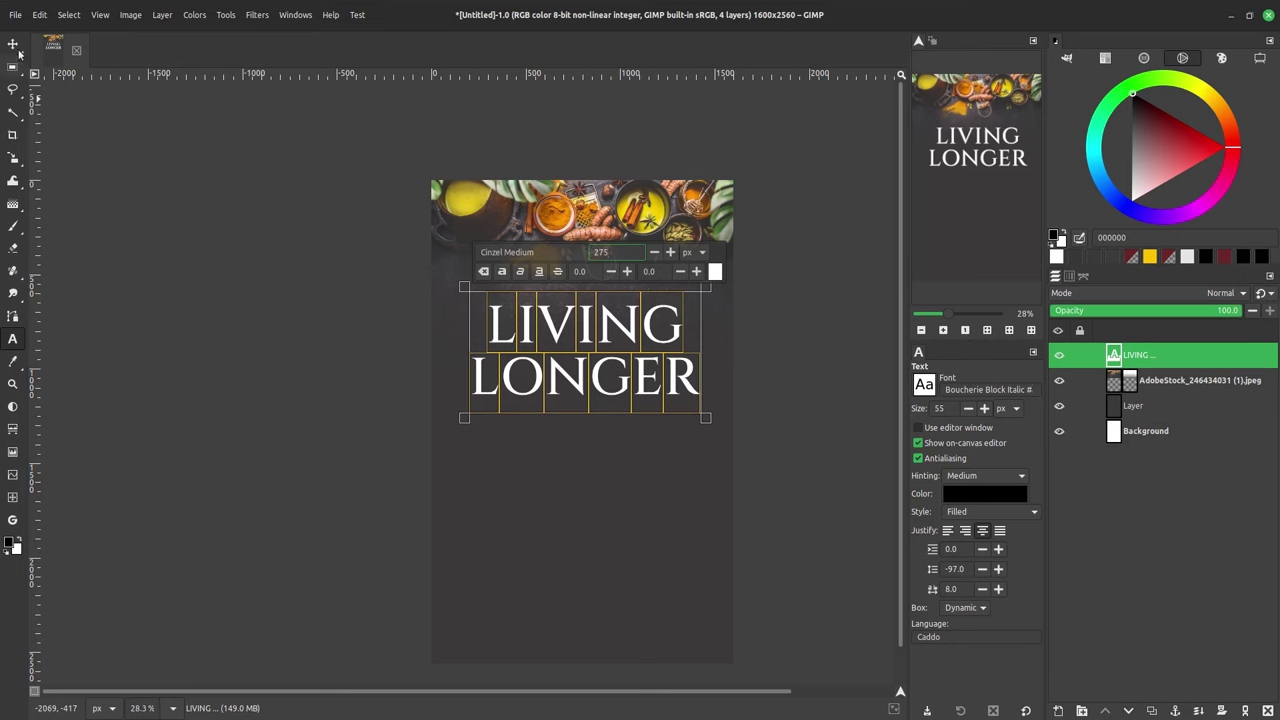
click(13, 44)
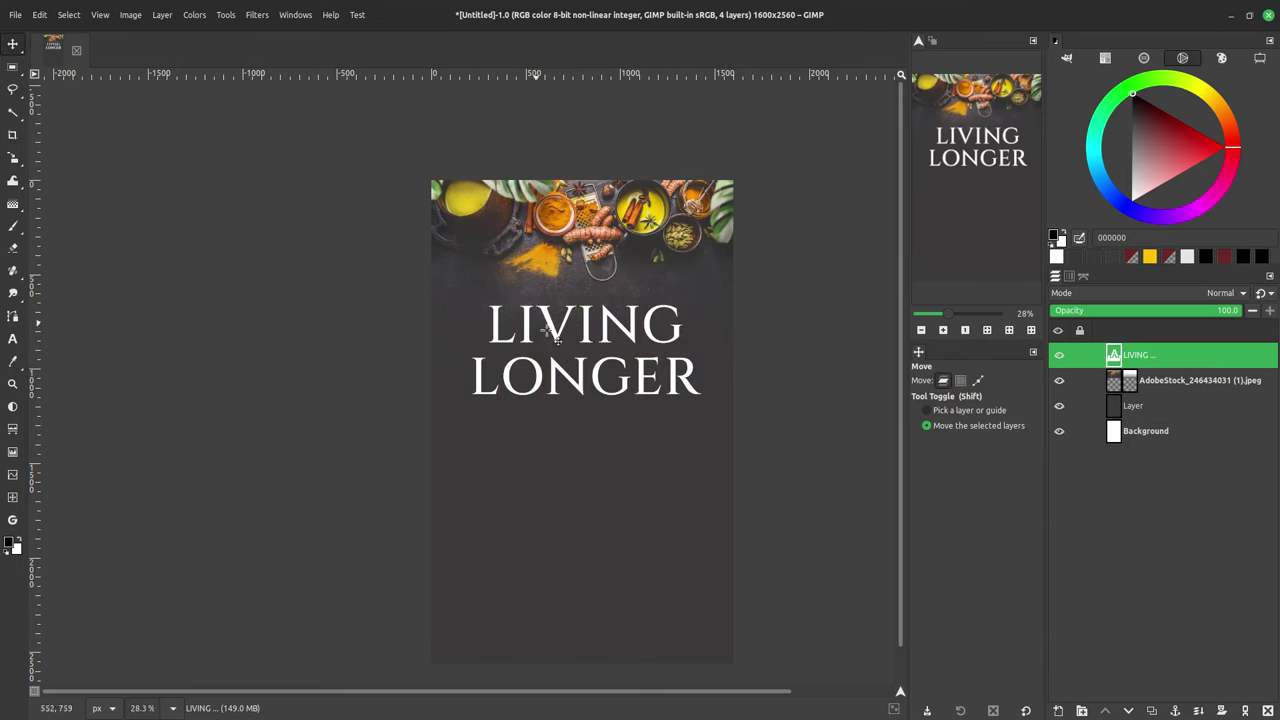
Step: Re-select Cinzel Medium for the title and toggle Bold off
key(t)
click(603, 345)
click(553, 252)
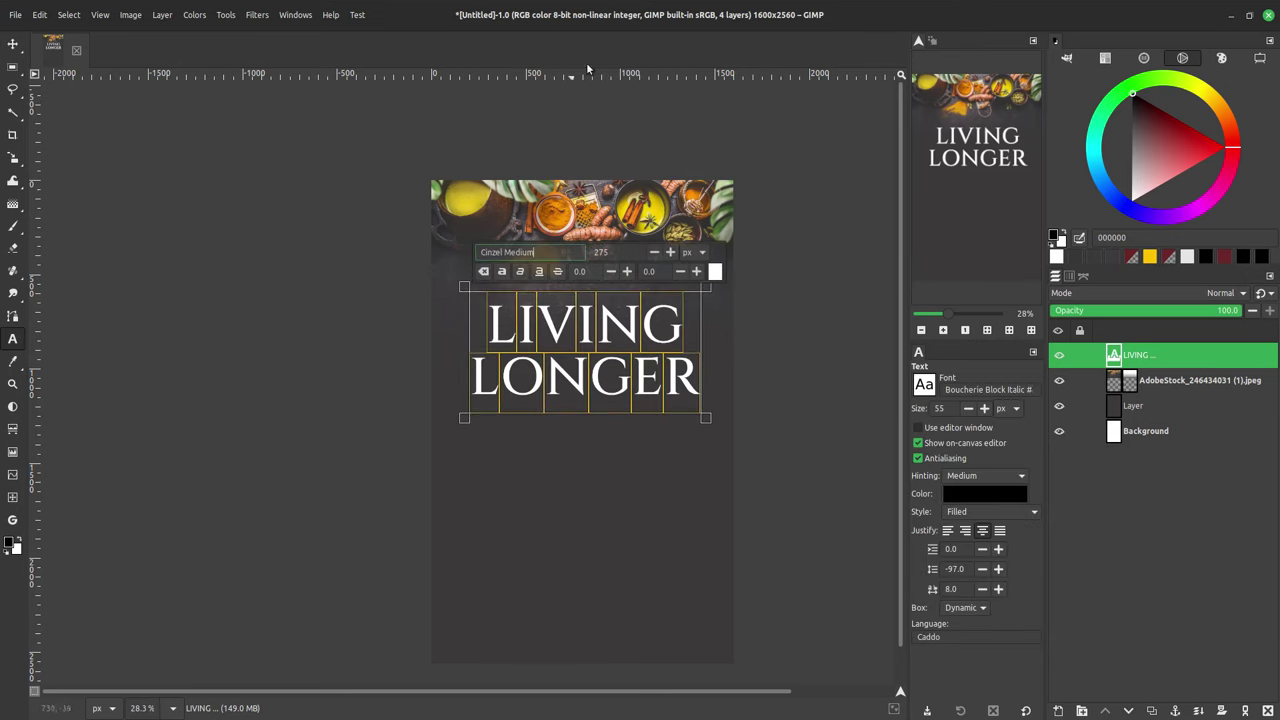
text(CIN)
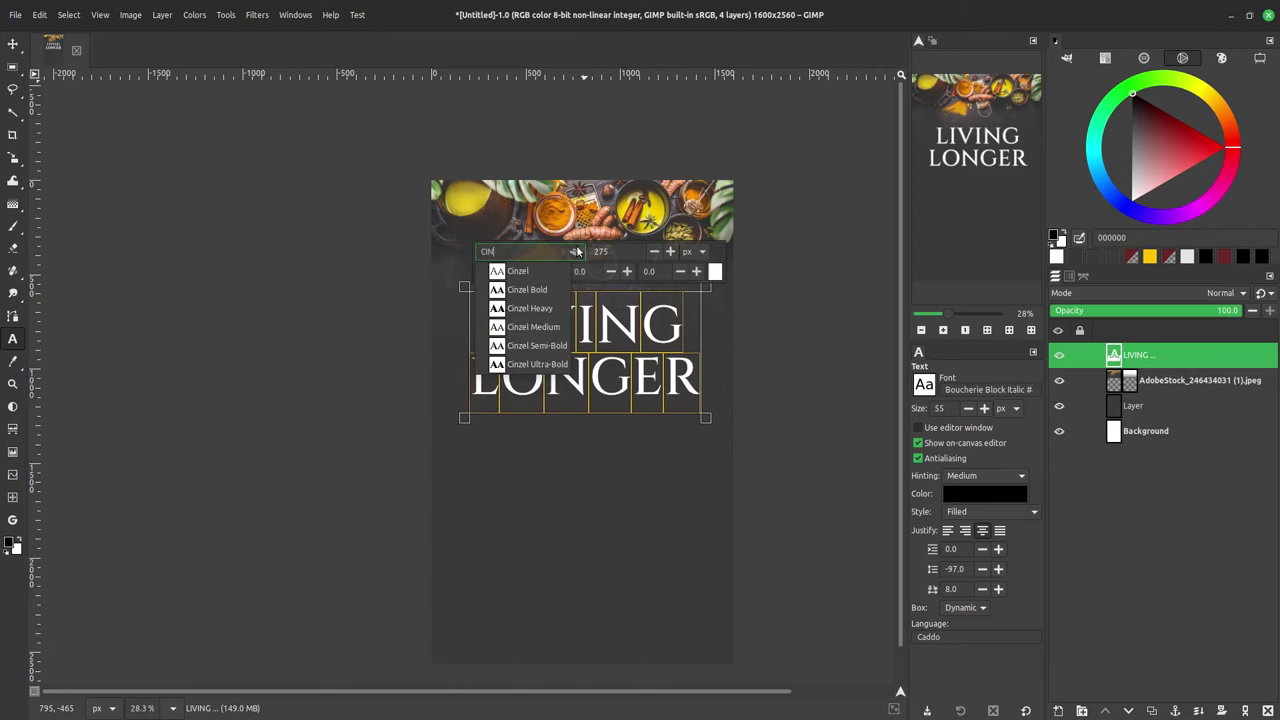
click(548, 328)
click(502, 271)
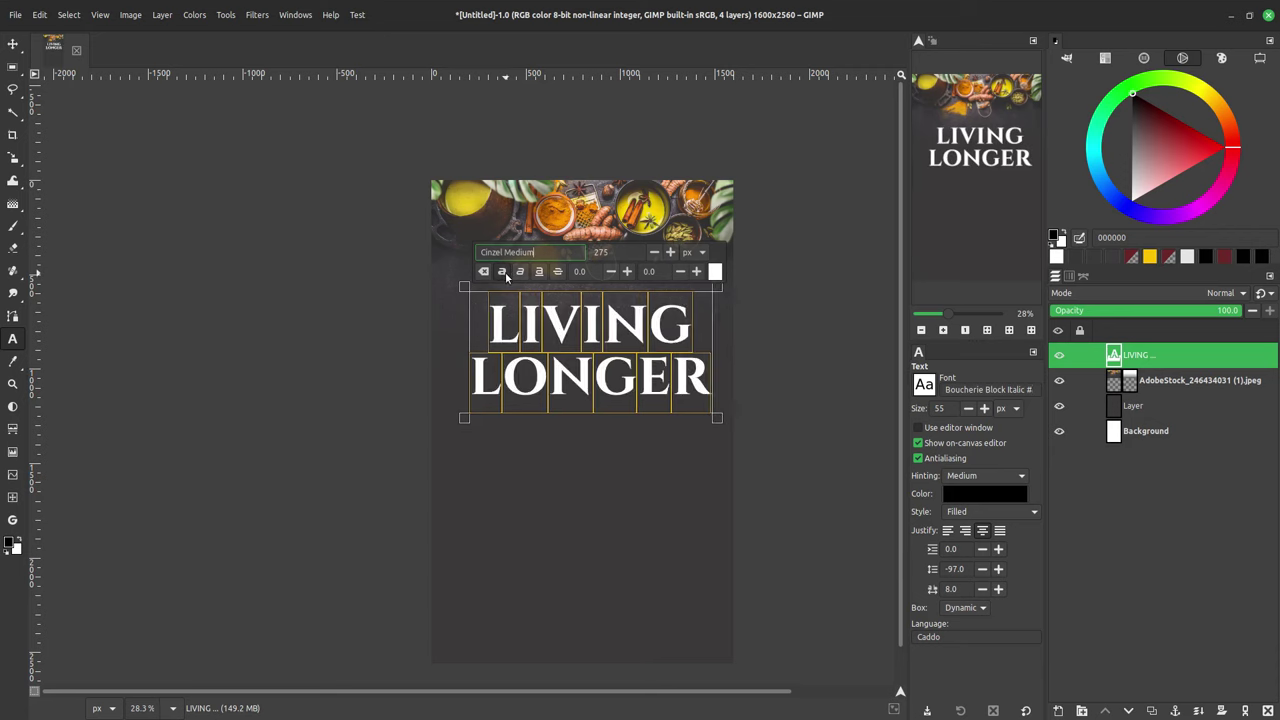
click(8, 48)
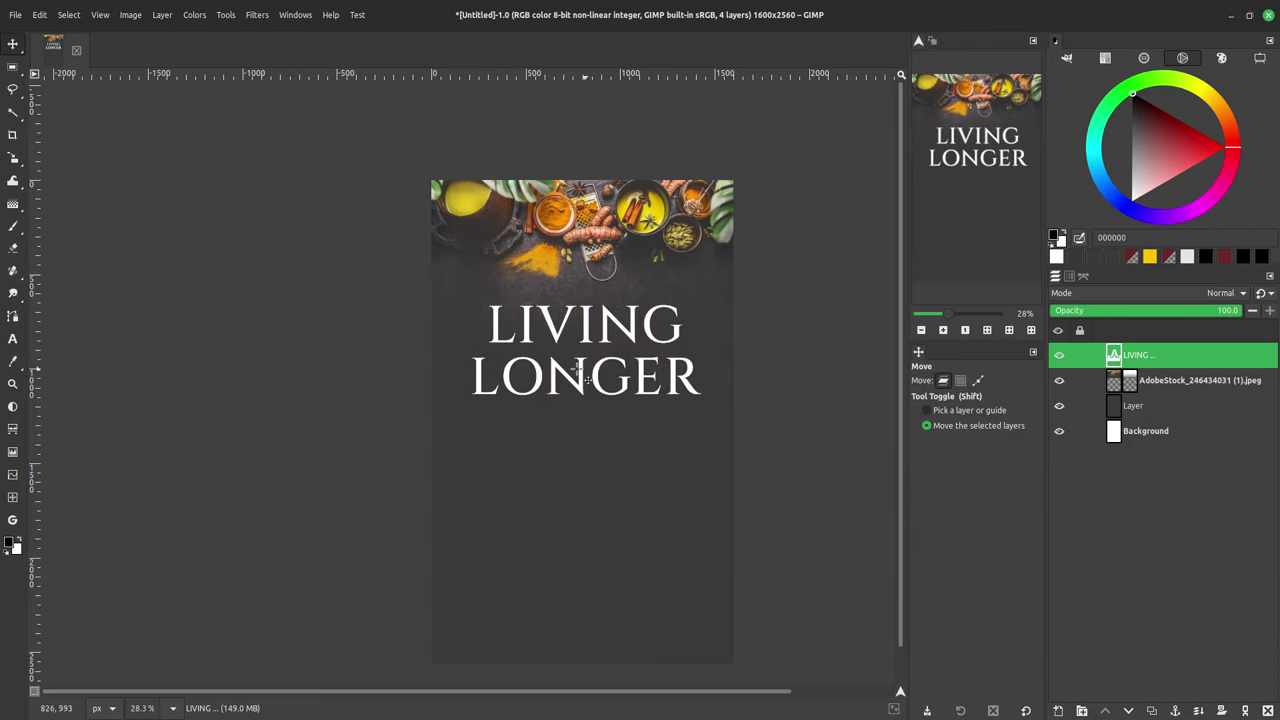
scroll(588, 378, down, 2)
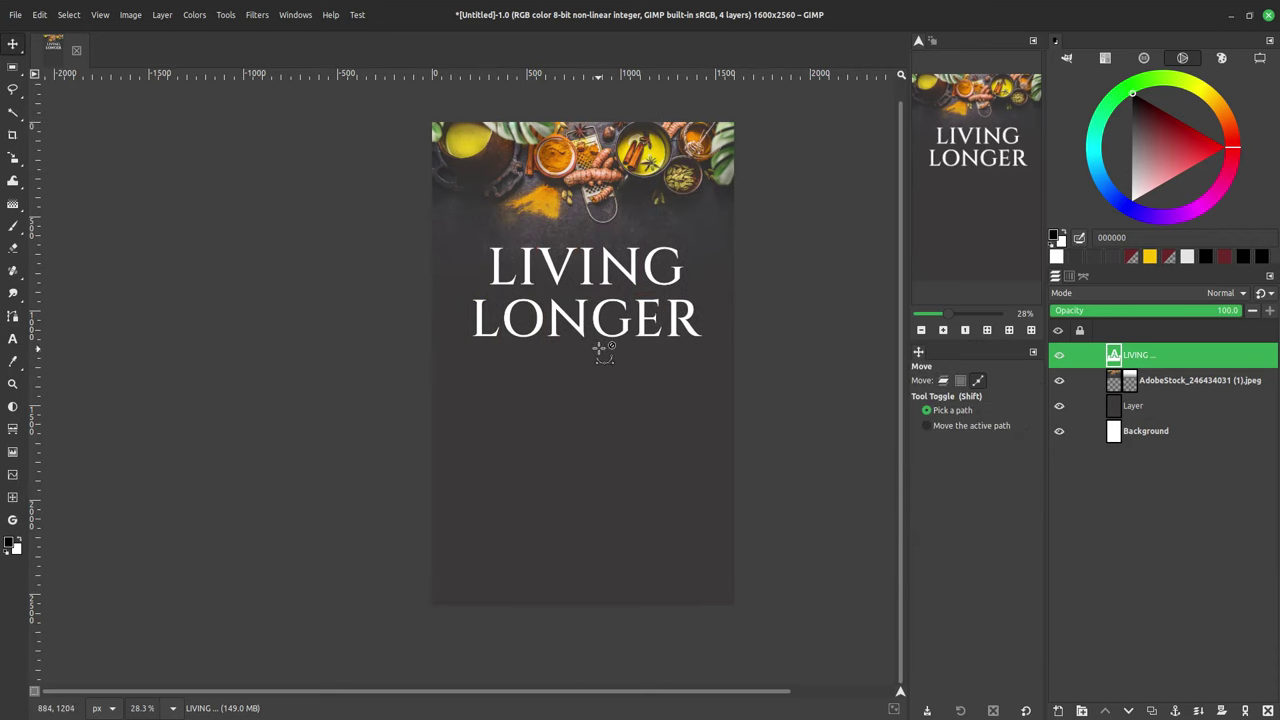
Step: Duplicate the title layer, move the copy below it, and retype it as AYURVEDA
key(shift+ctrl+d)
drag(600, 314, 598, 431)
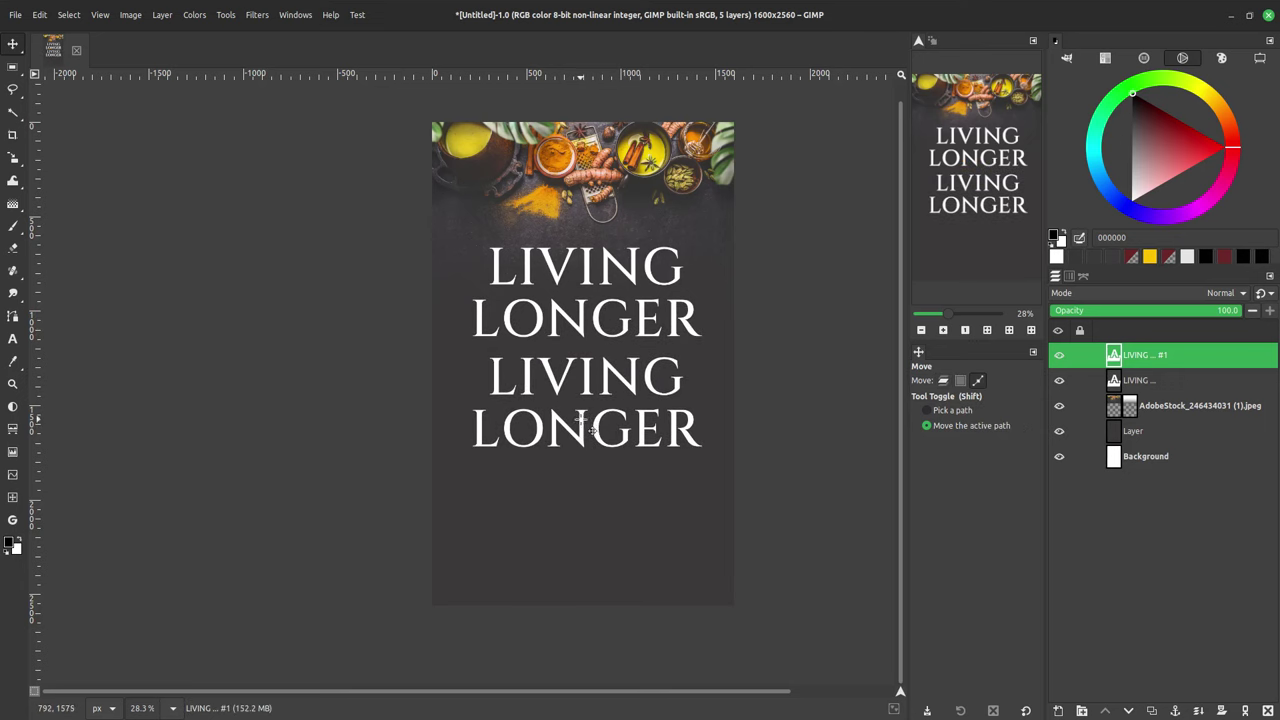
key(t)
click(592, 428)
text(AYURVEDA)
Step: Shrink the AYURVEDA text so it sits slightly smaller beneath the title
key(ctrl+a)
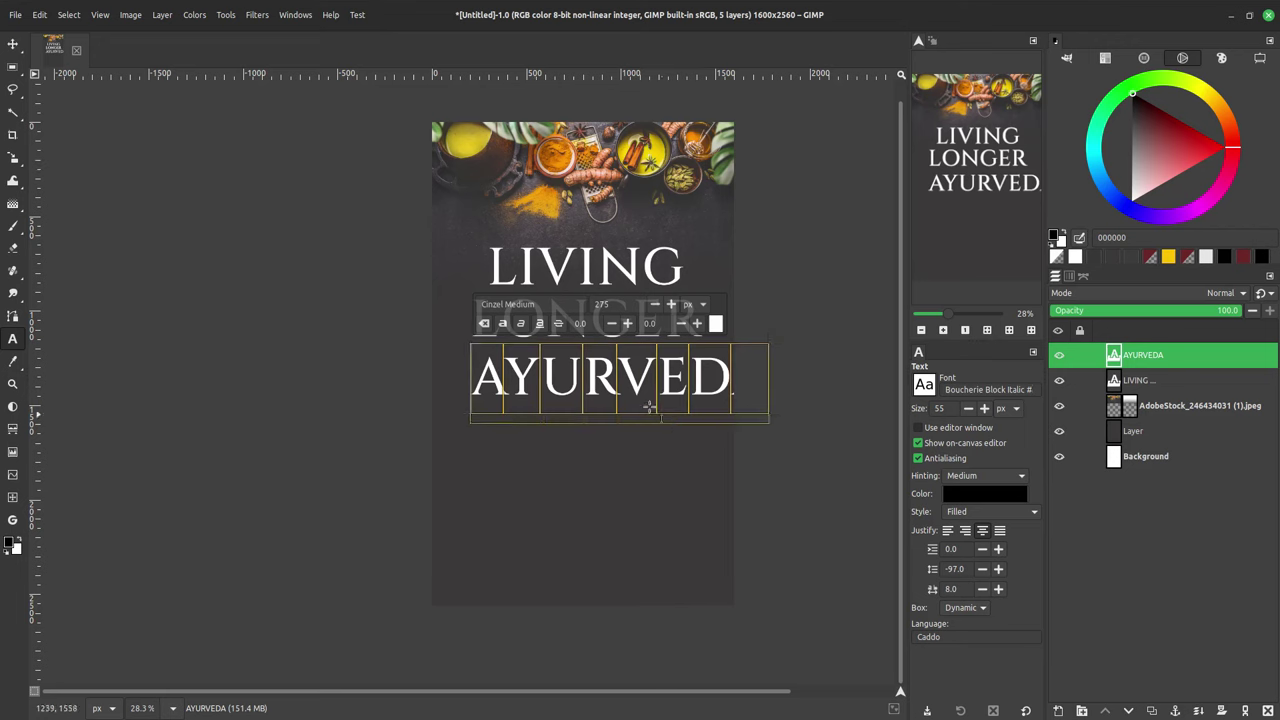
click(656, 306)
drag(656, 313, 557, 265)
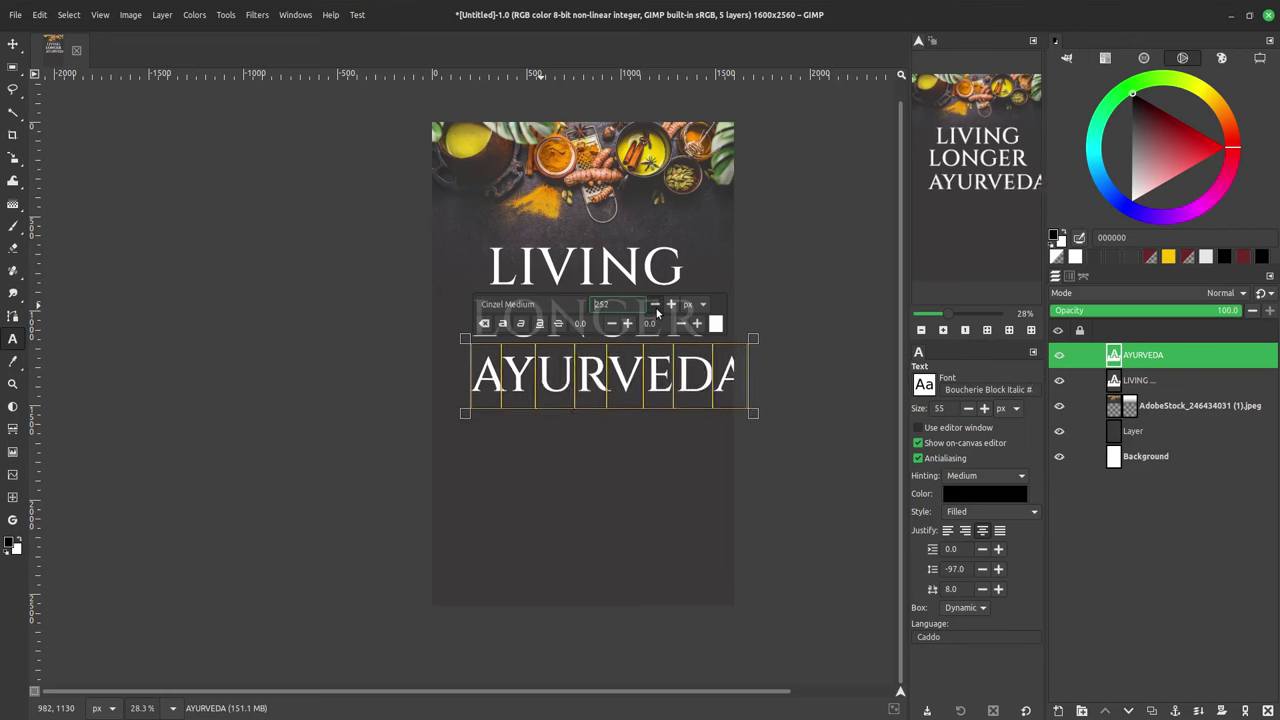
click(13, 44)
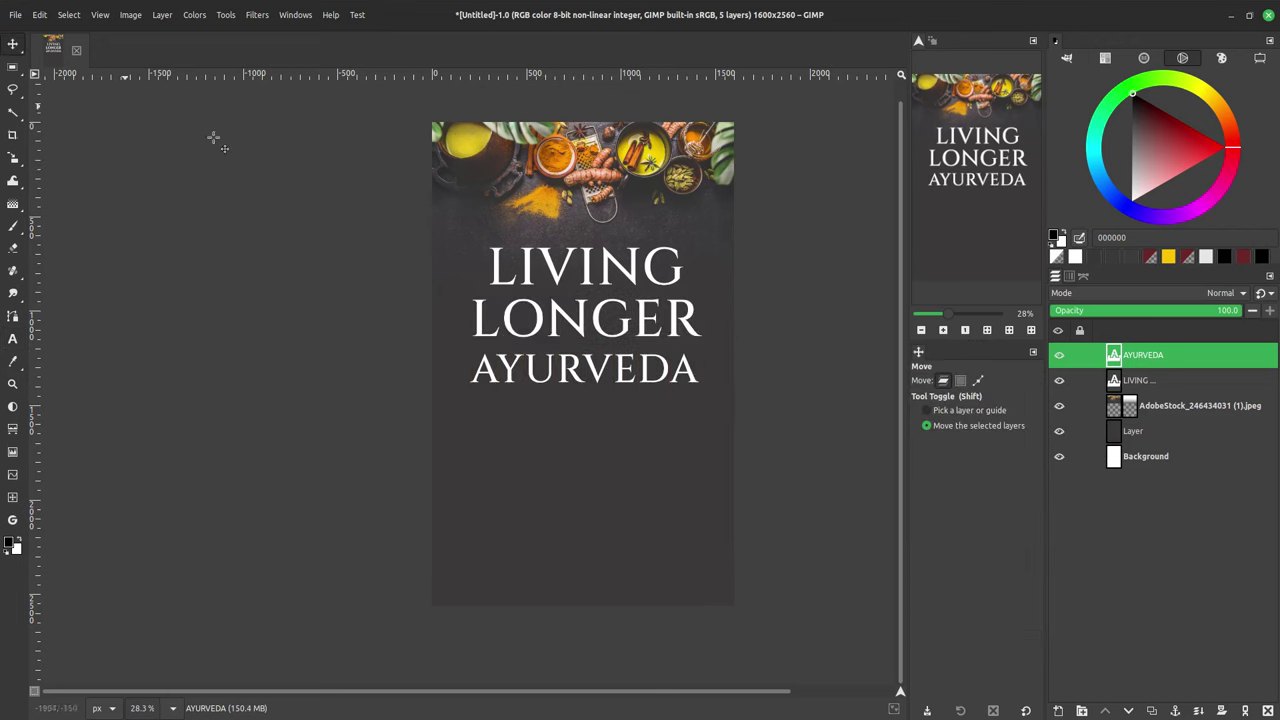
ctrl+scroll(545, 378, up, 2)
ctrl+scroll(545, 378, up, 2)
ctrl+scroll(542, 378, up, 2)
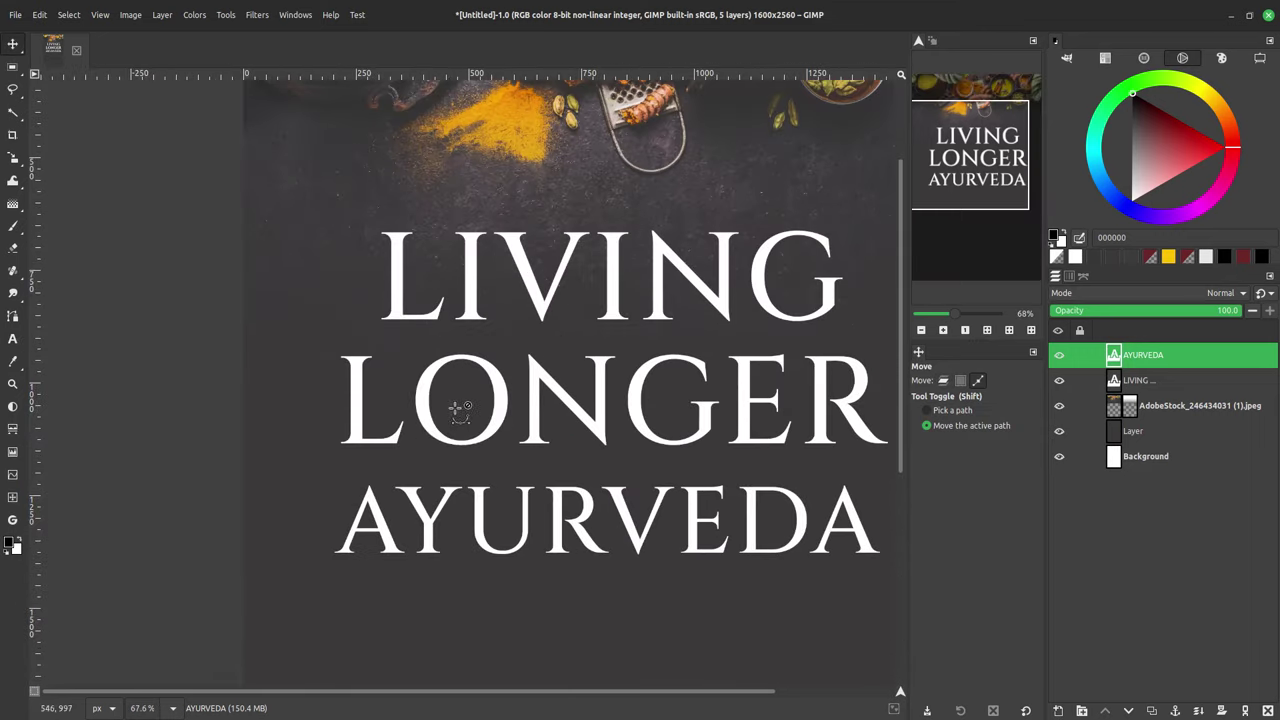
ctrl+scroll(450, 340, up, 2)
ctrl+scroll(537, 362, up, 2)
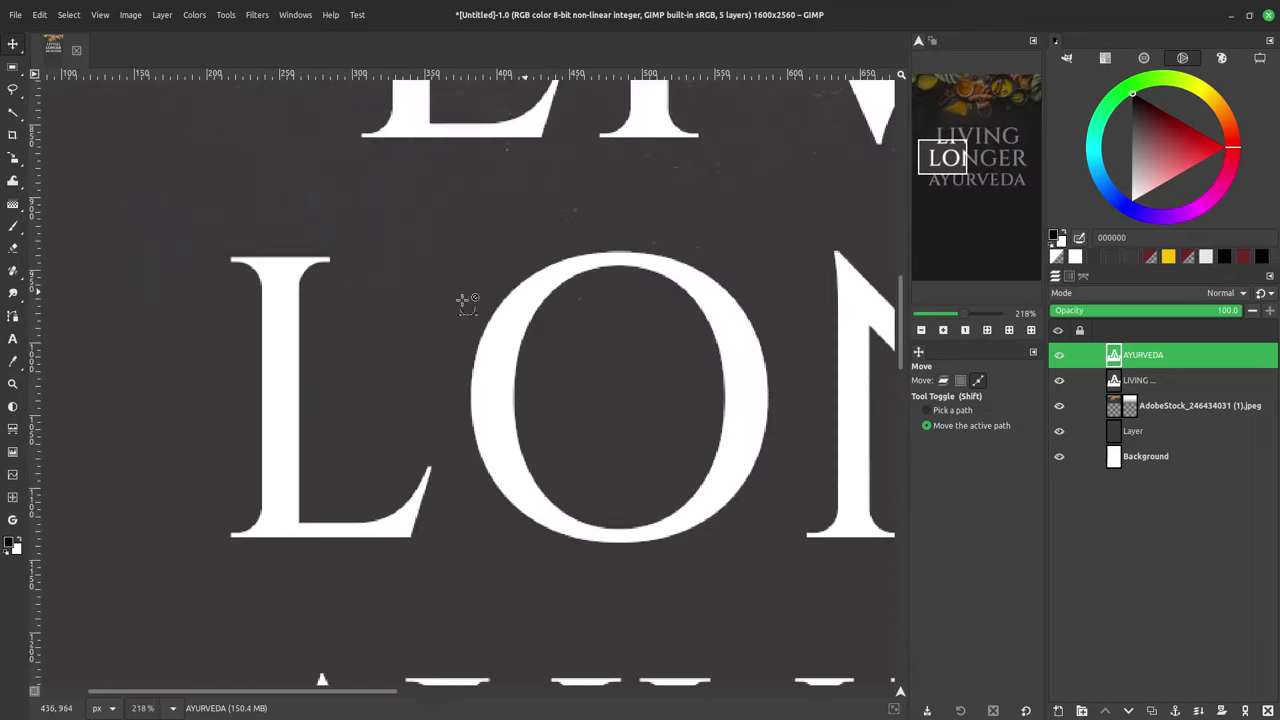
scroll(100, 330, left, 2)
drag(37, 330, 341, 310)
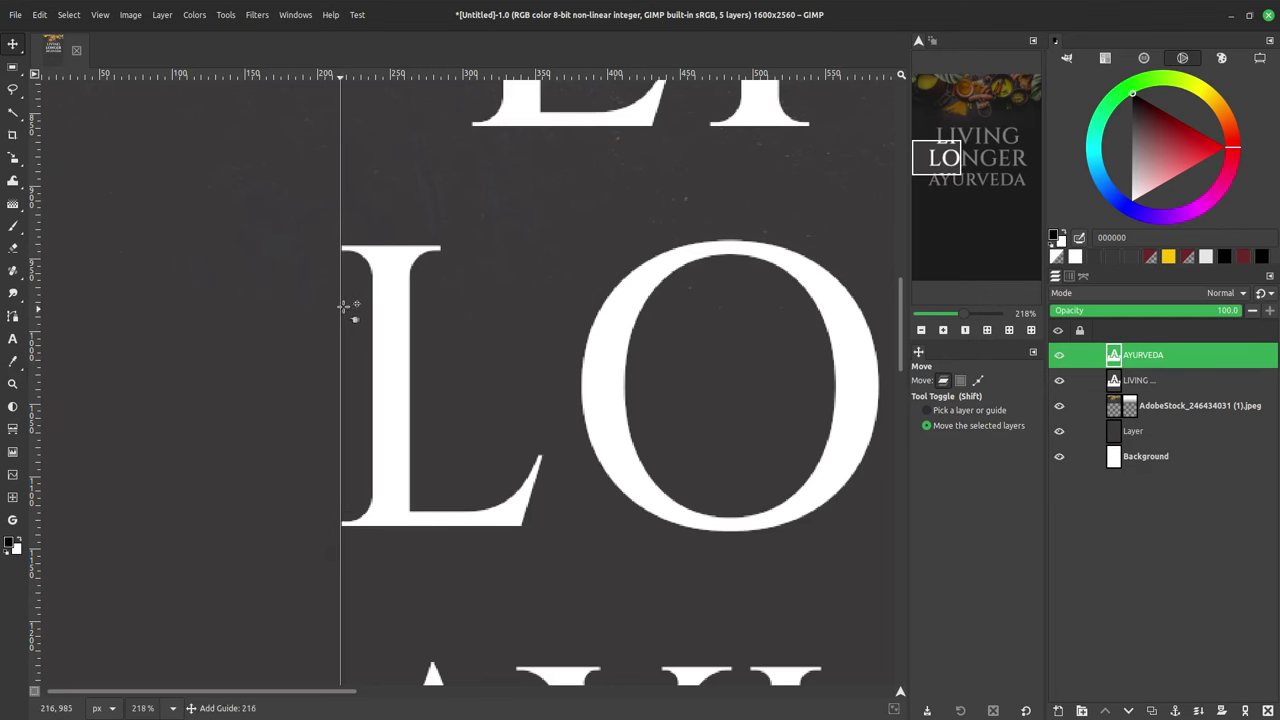
ctrl+scroll(443, 295, down, 3)
scroll(635, 296, right, 3)
ctrl+scroll(635, 296, up, 1)
ctrl+scroll(395, 340, up, 1)
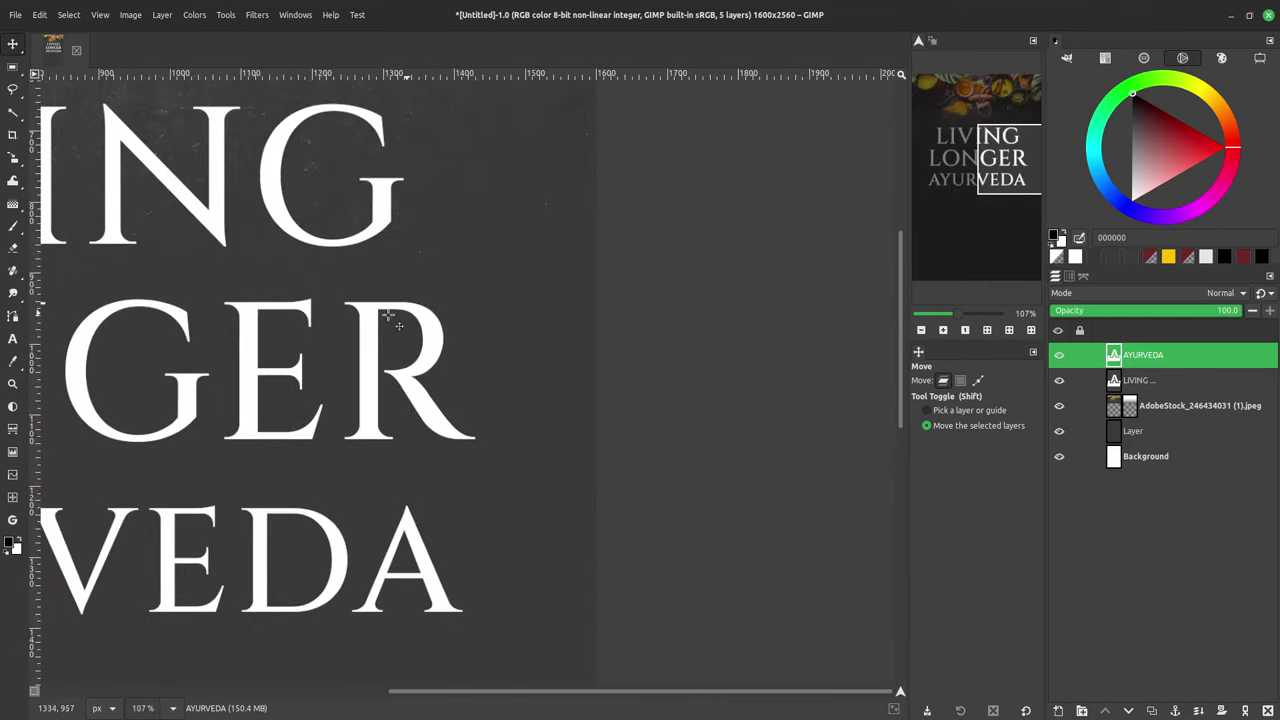
ctrl+scroll(412, 282, down, 4)
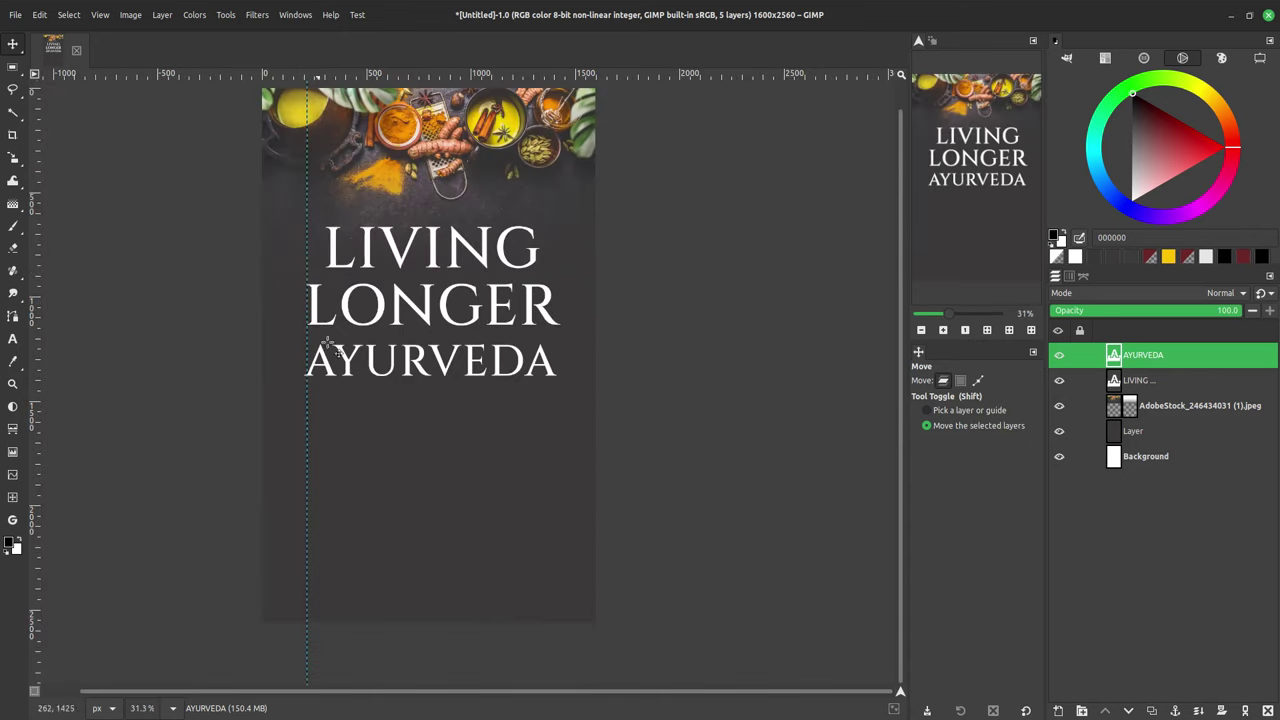
click(76, 62)
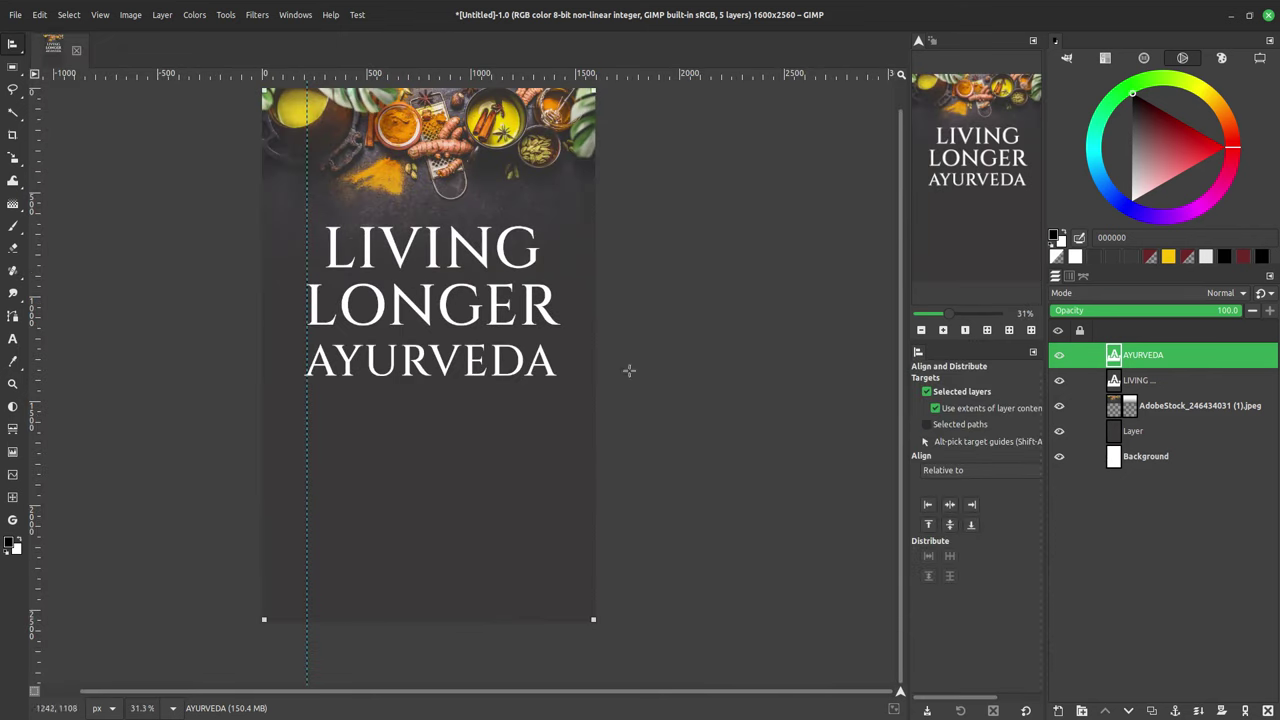
click(1155, 384)
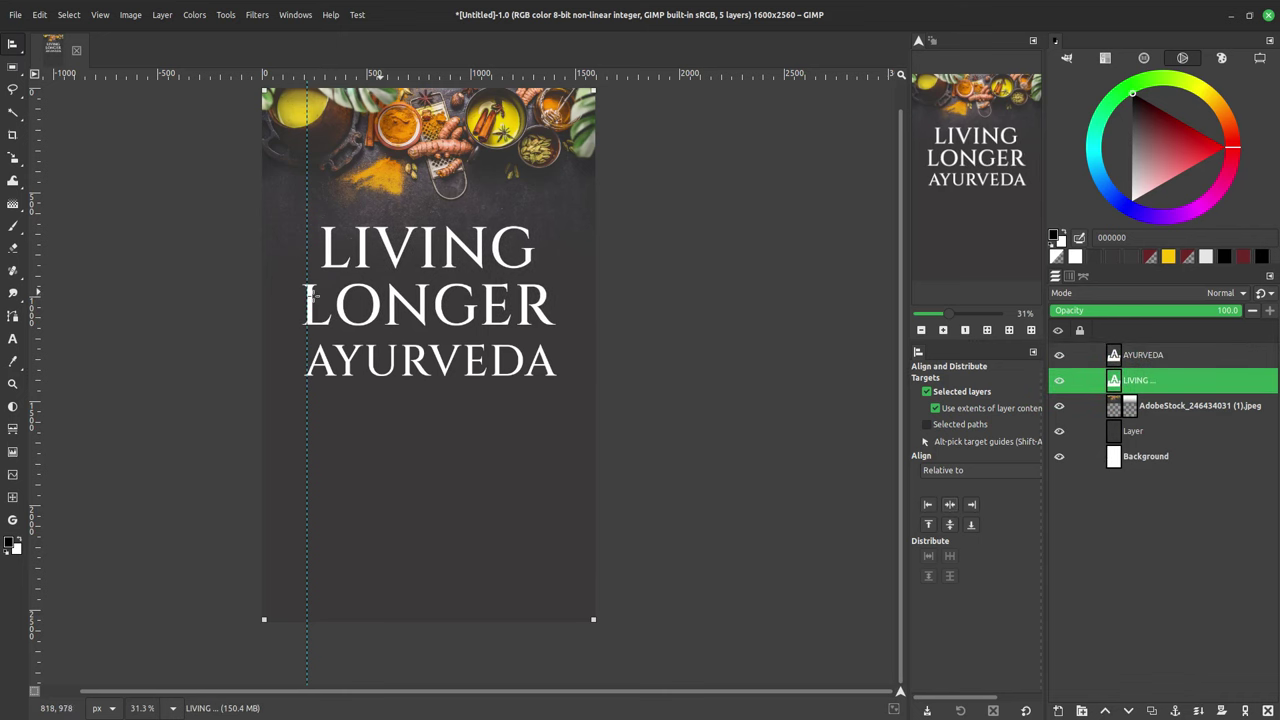
ctrl+scroll(302, 290, up, 10)
click(24, 48)
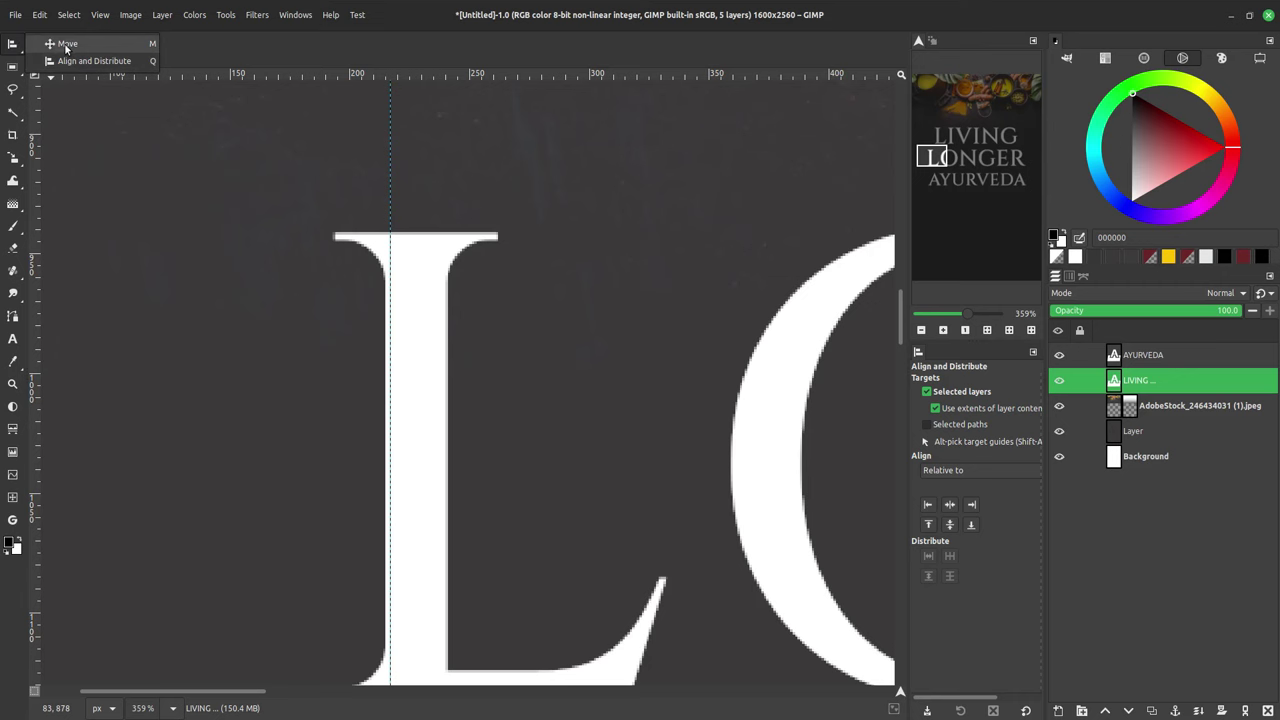
click(70, 46)
ctrl+scroll(414, 305, up, 1)
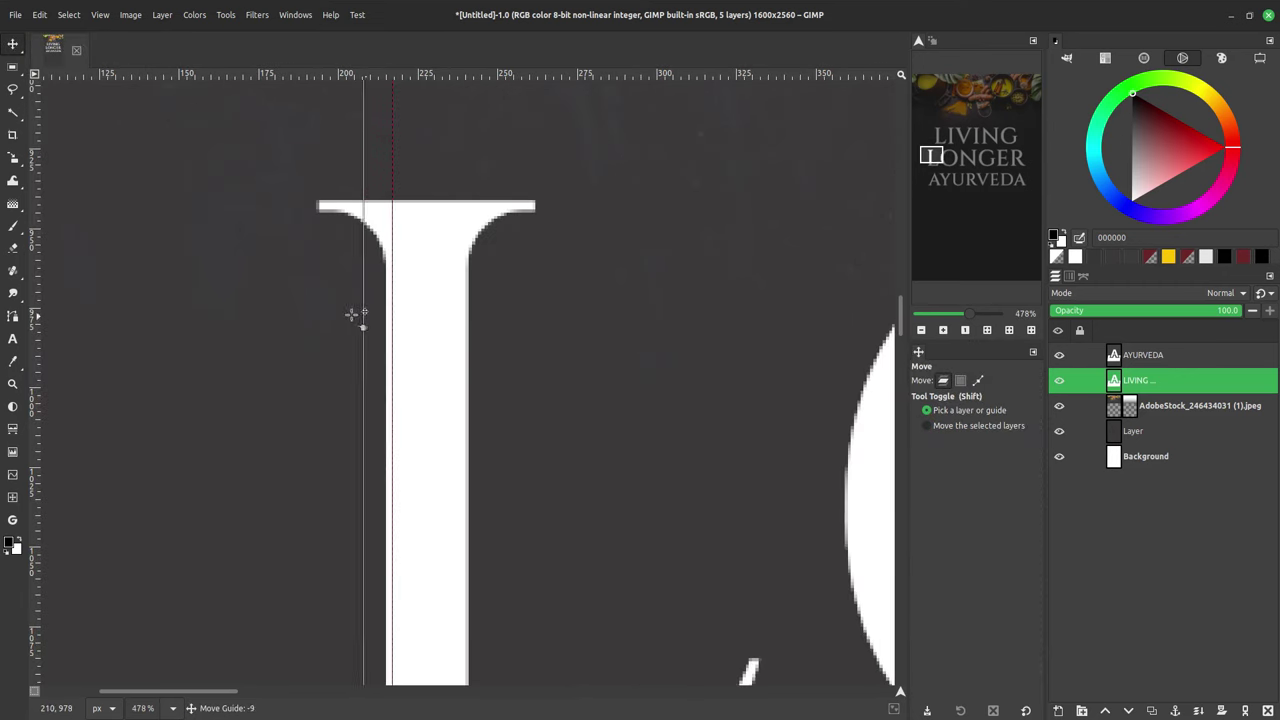
drag(392, 318, 319, 306)
ctrl+scroll(371, 301, down, 2)
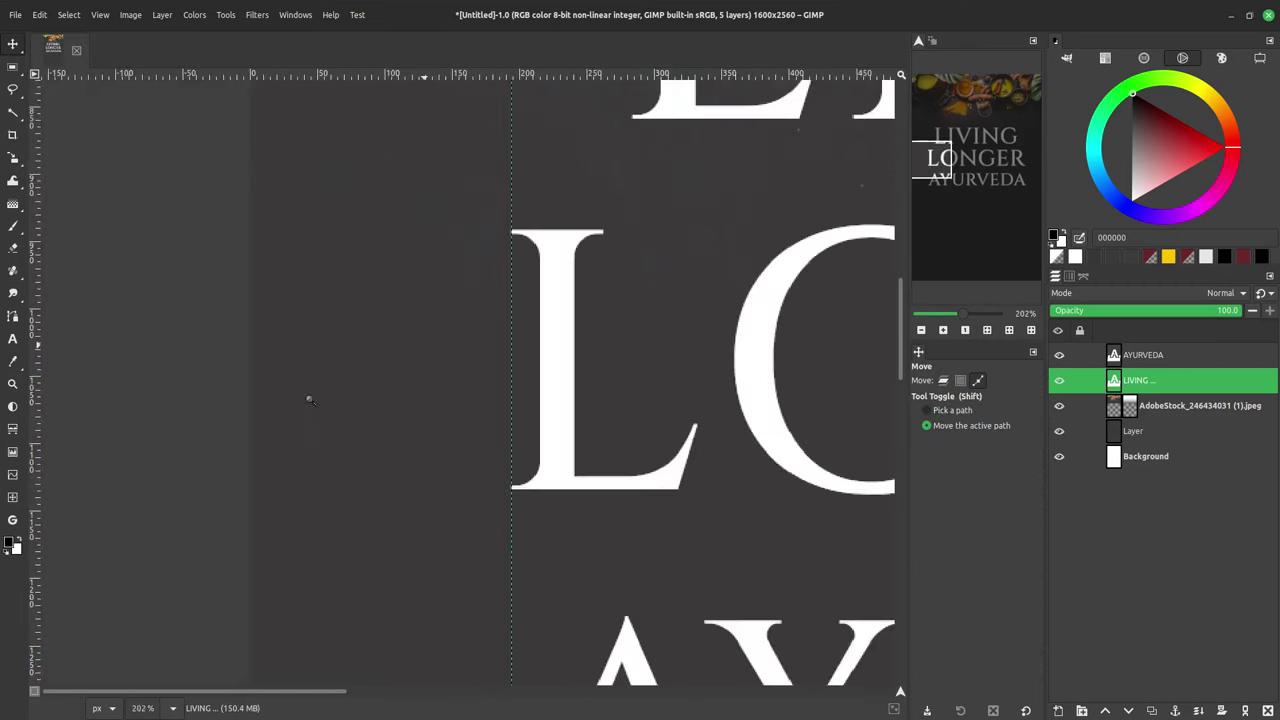
ctrl+scroll(490, 315, down, 2)
ctrl+scroll(378, 293, down, 1)
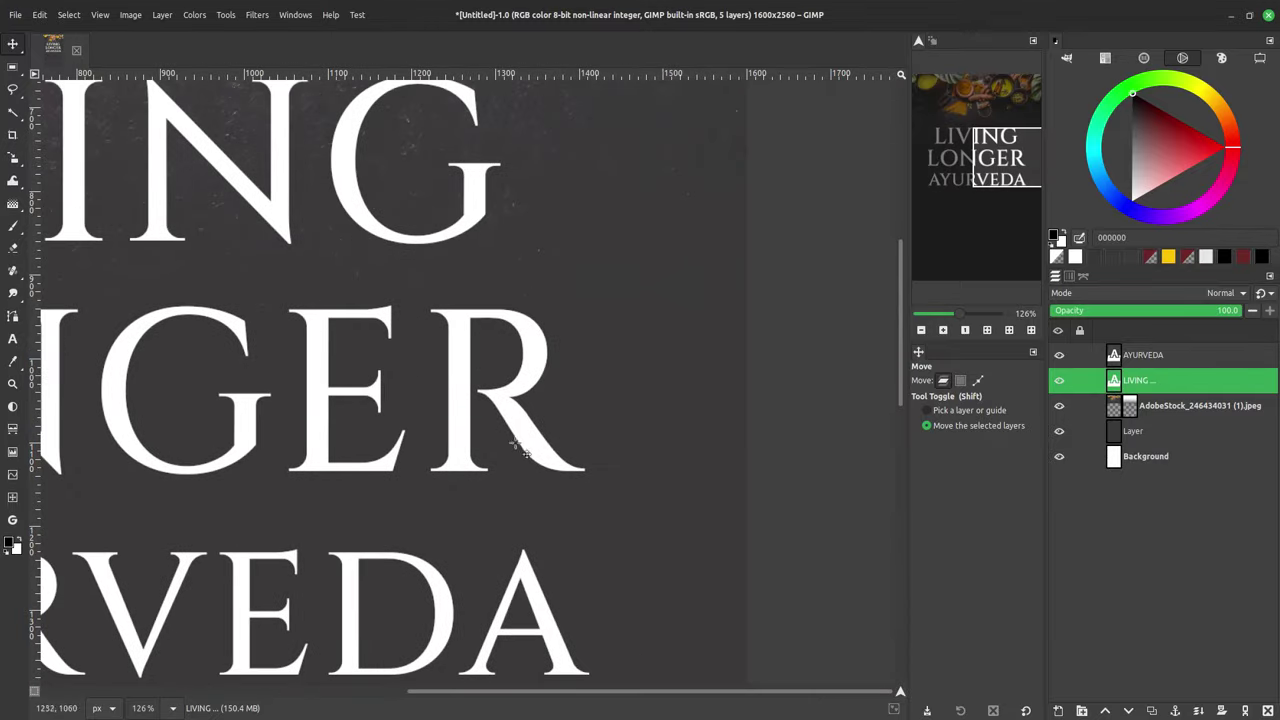
ctrl+scroll(515, 443, up, 3)
ctrl+scroll(334, 371, up, 1)
ctrl+scroll(493, 436, up, 1)
drag(38, 402, 511, 441)
ctrl+scroll(608, 329, down, 1)
ctrl+scroll(417, 403, down, 3)
ctrl+scroll(306, 534, down, 3)
ctrl+scroll(410, 455, down, 1)
ctrl+scroll(410, 455, up, 2)
ctrl+scroll(329, 386, up, 5)
drag(373, 421, 351, 429)
key(Page_Down)
ctrl+scroll(308, 443, up, 2)
ctrl+scroll(342, 478, up, 1)
scroll(342, 478, left, 1)
ctrl+scroll(366, 531, down, 3)
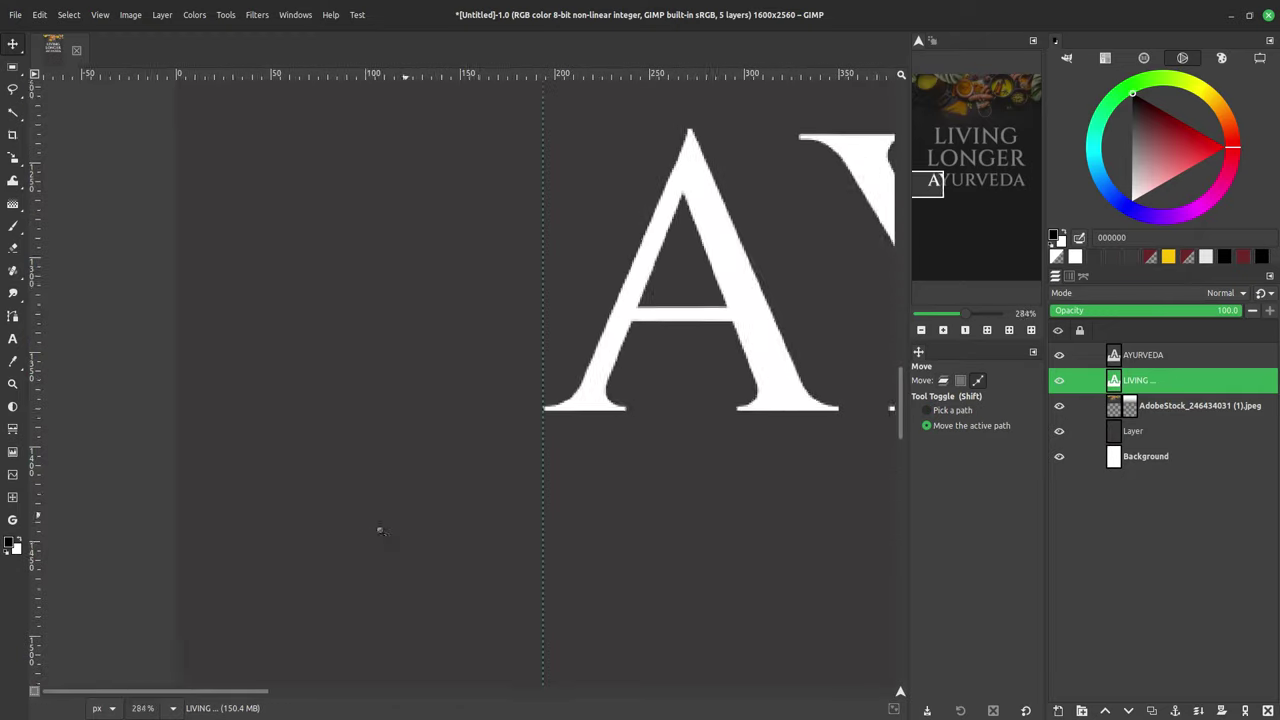
ctrl+scroll(357, 423, down, 2)
ctrl+scroll(423, 400, up, 2)
ctrl+scroll(460, 487, down, 3)
ctrl+scroll(462, 486, down, 2)
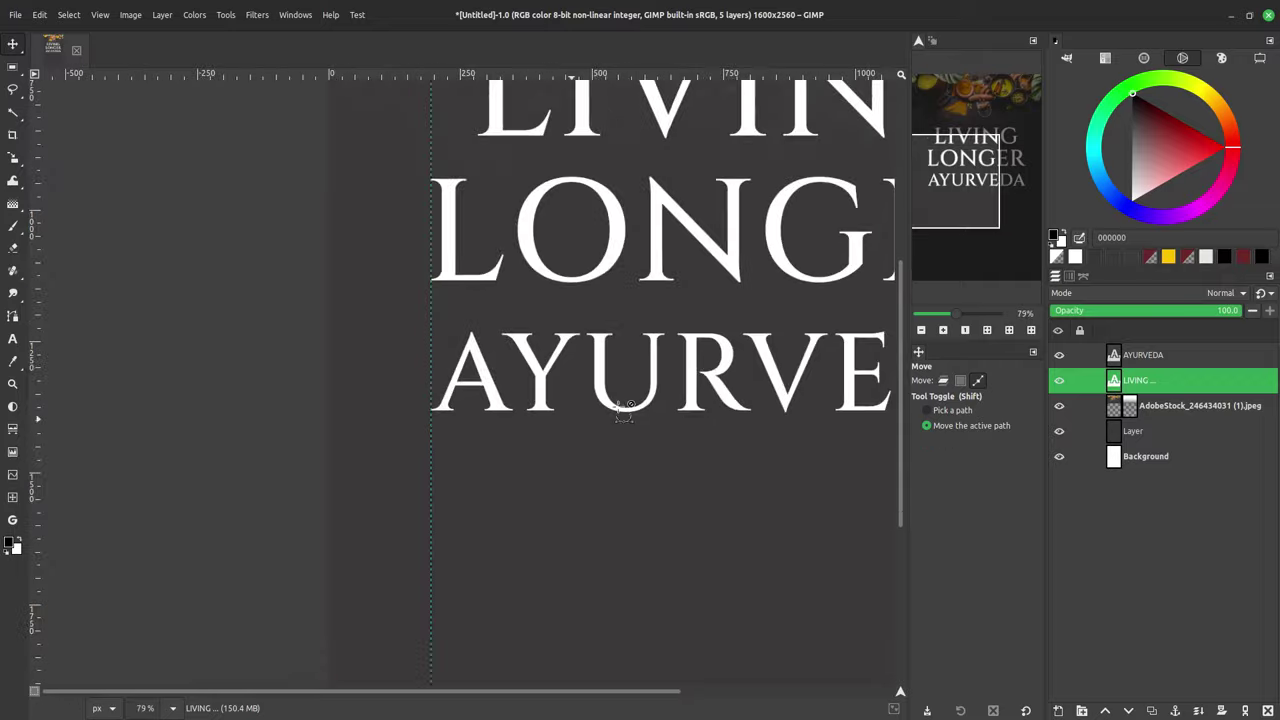
ctrl+scroll(556, 401, up, 1)
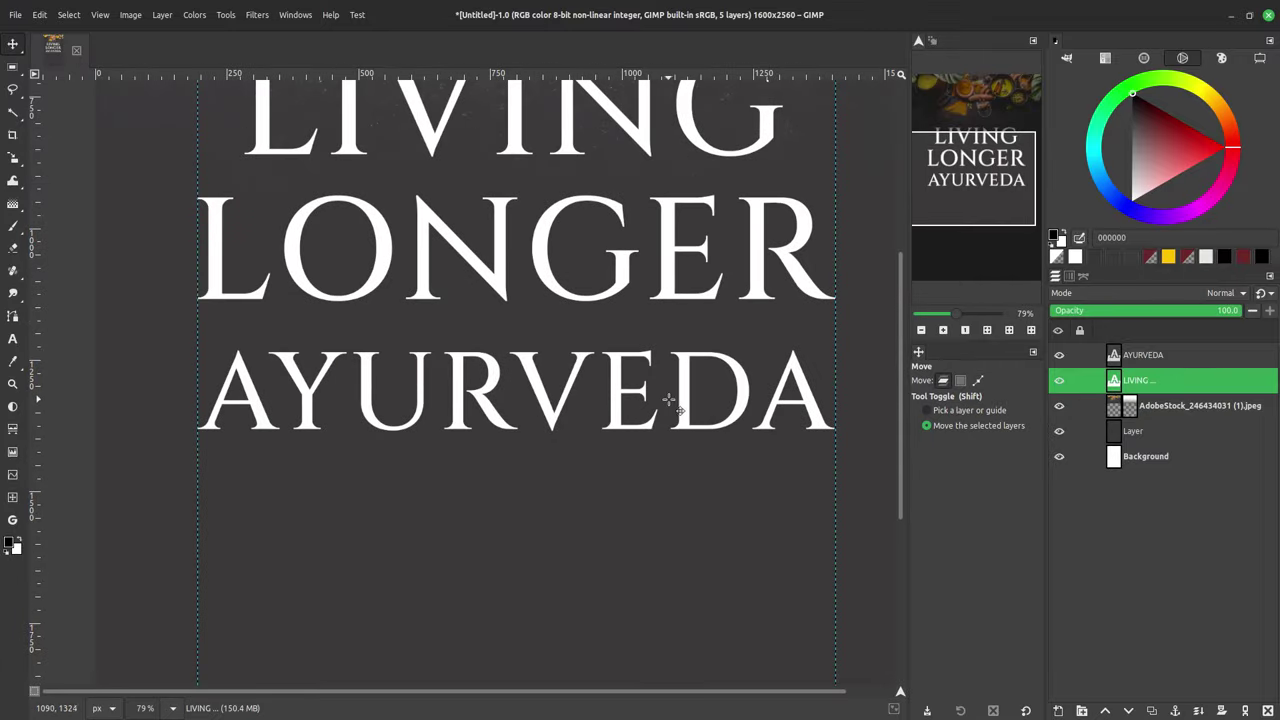
double_click(596, 406)
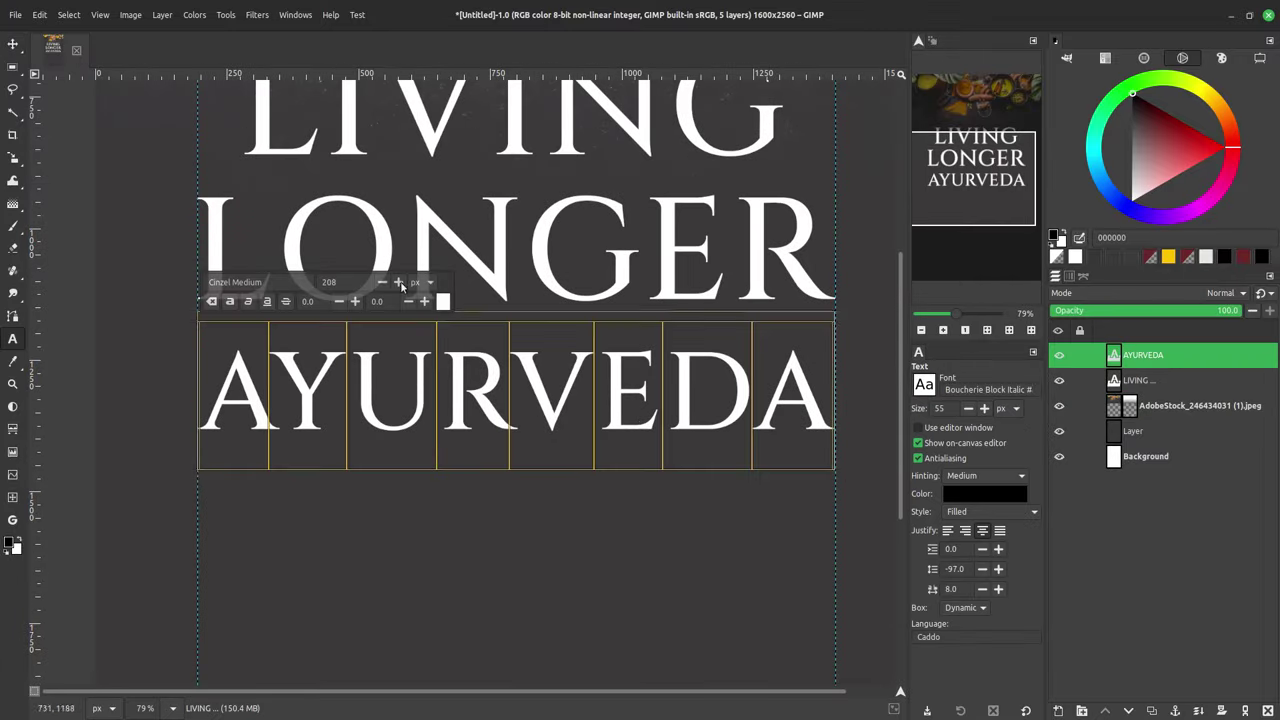
click(13, 44)
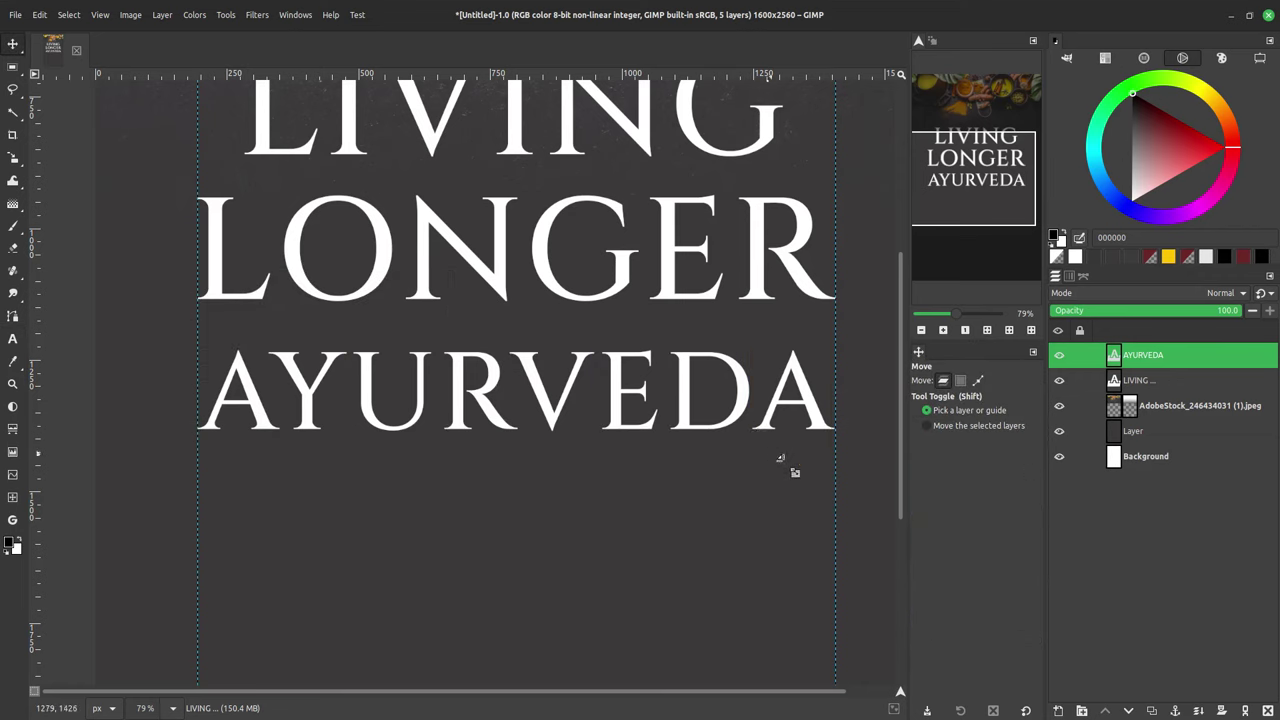
key(shift+s)
click(786, 463)
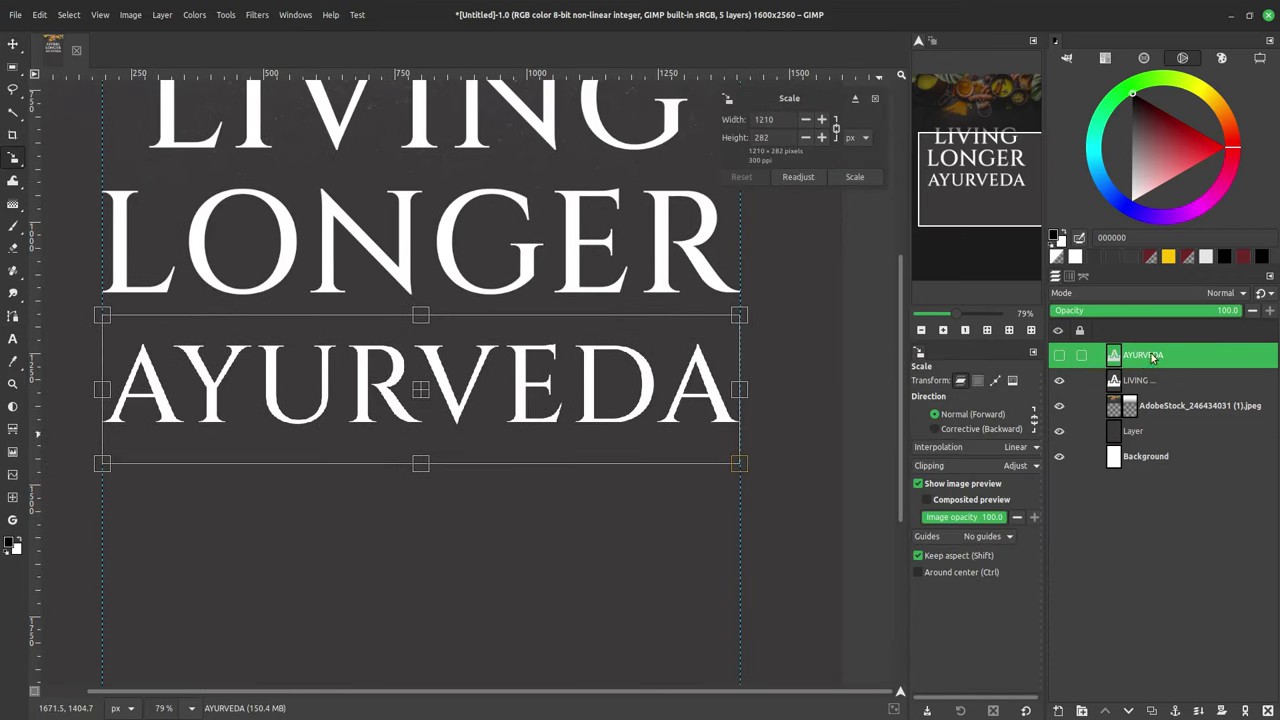
drag(762, 474, 777, 477)
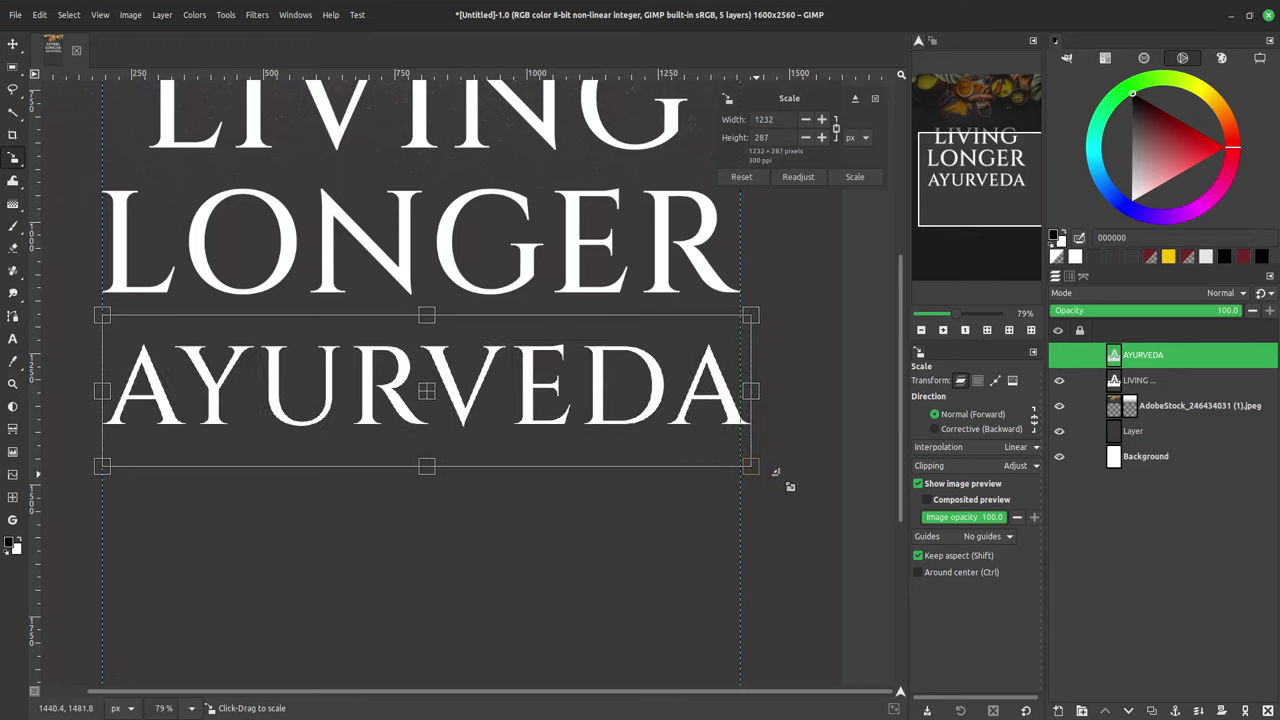
key(Return)
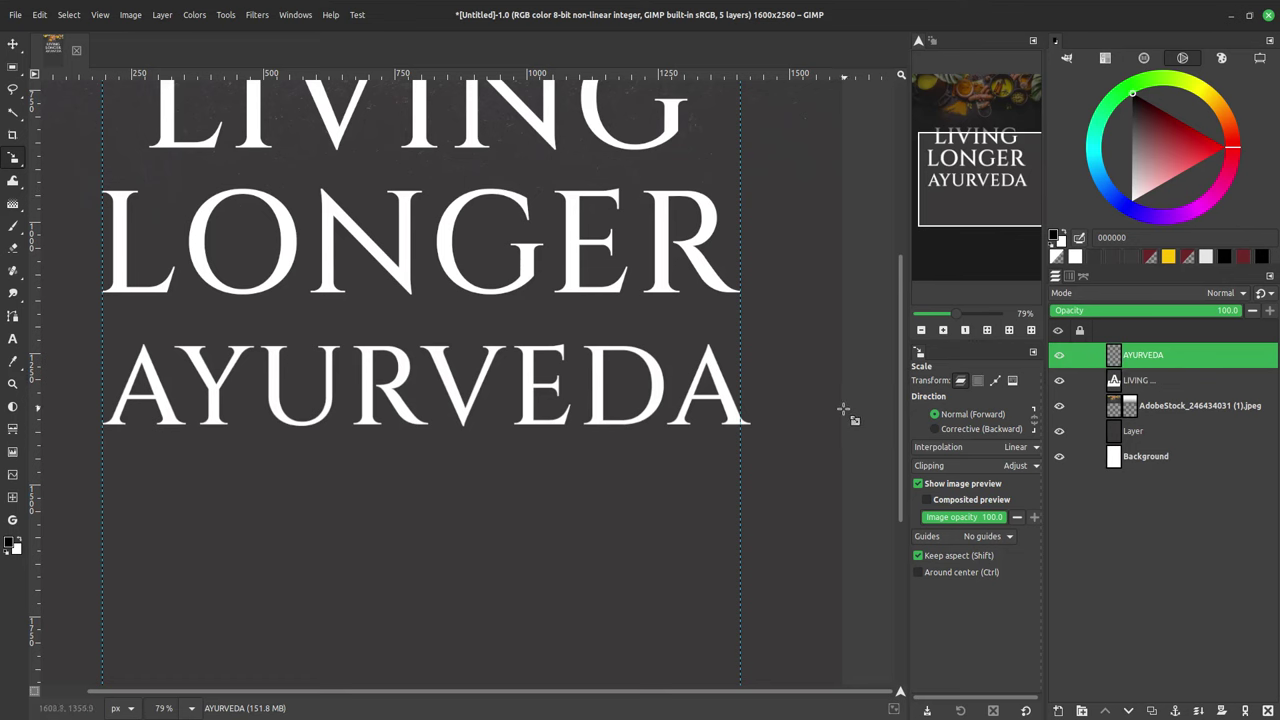
key(ctrl+z)
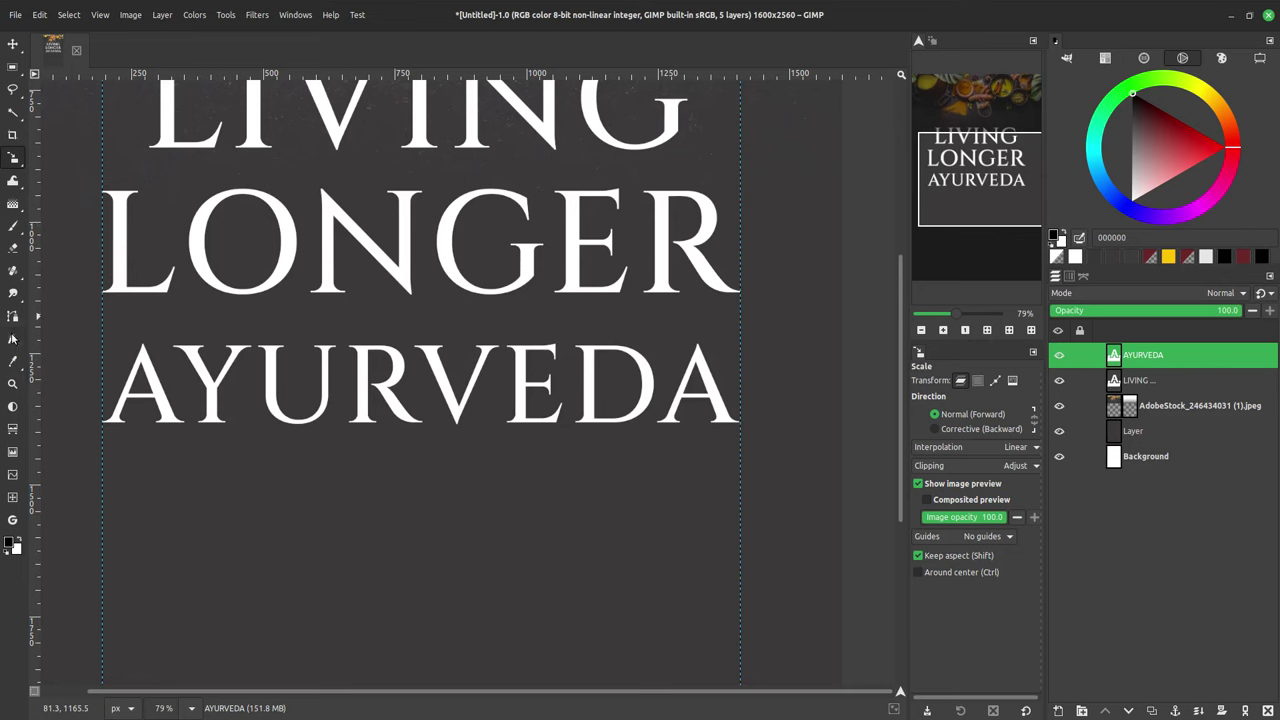
click(13, 337)
click(503, 400)
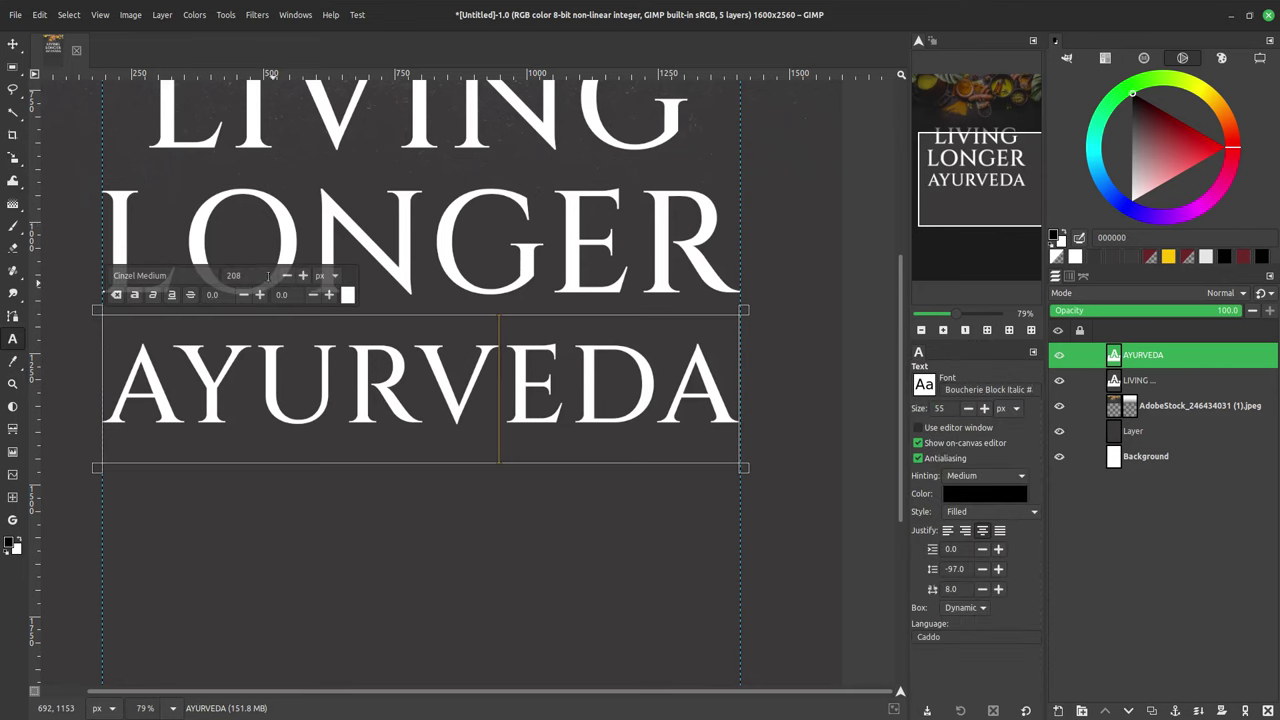
click(13, 44)
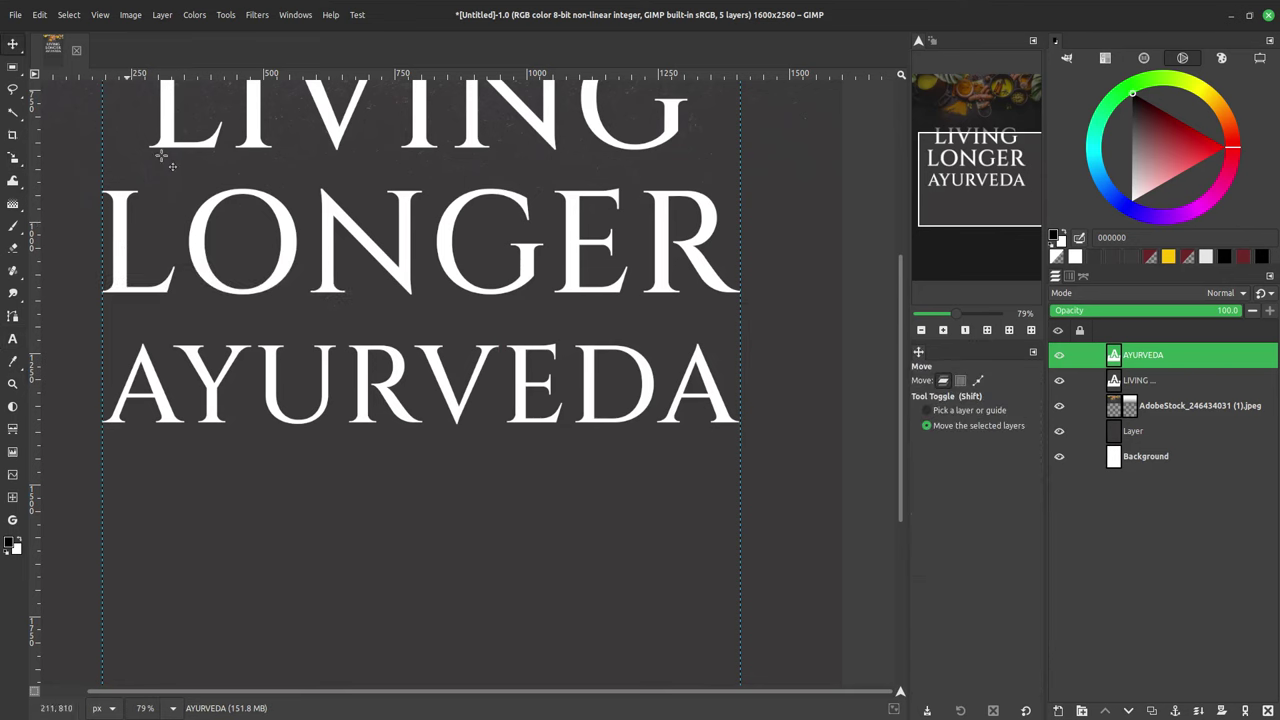
scroll(606, 398, left, 2)
scroll(606, 398, down, 3)
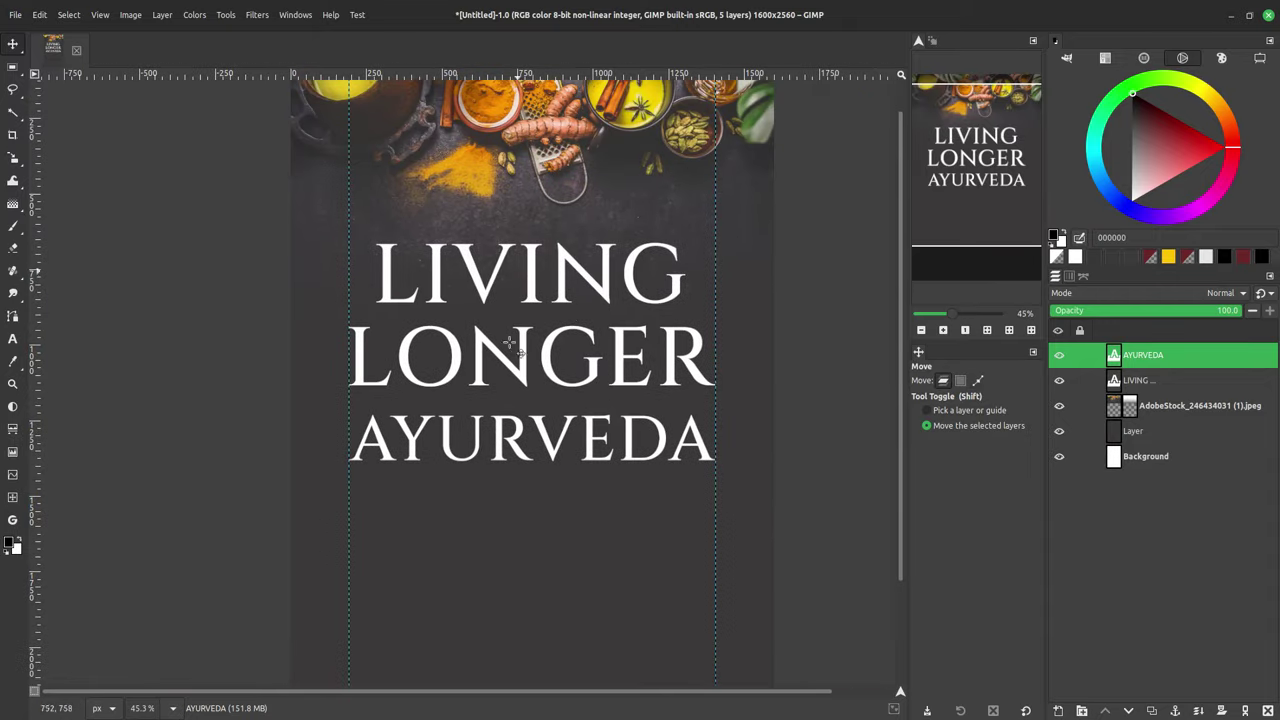
scroll(530, 375, down, 2)
scroll(610, 314, up, 1)
scroll(583, 306, up, 1)
scroll(650, 267, up, 2)
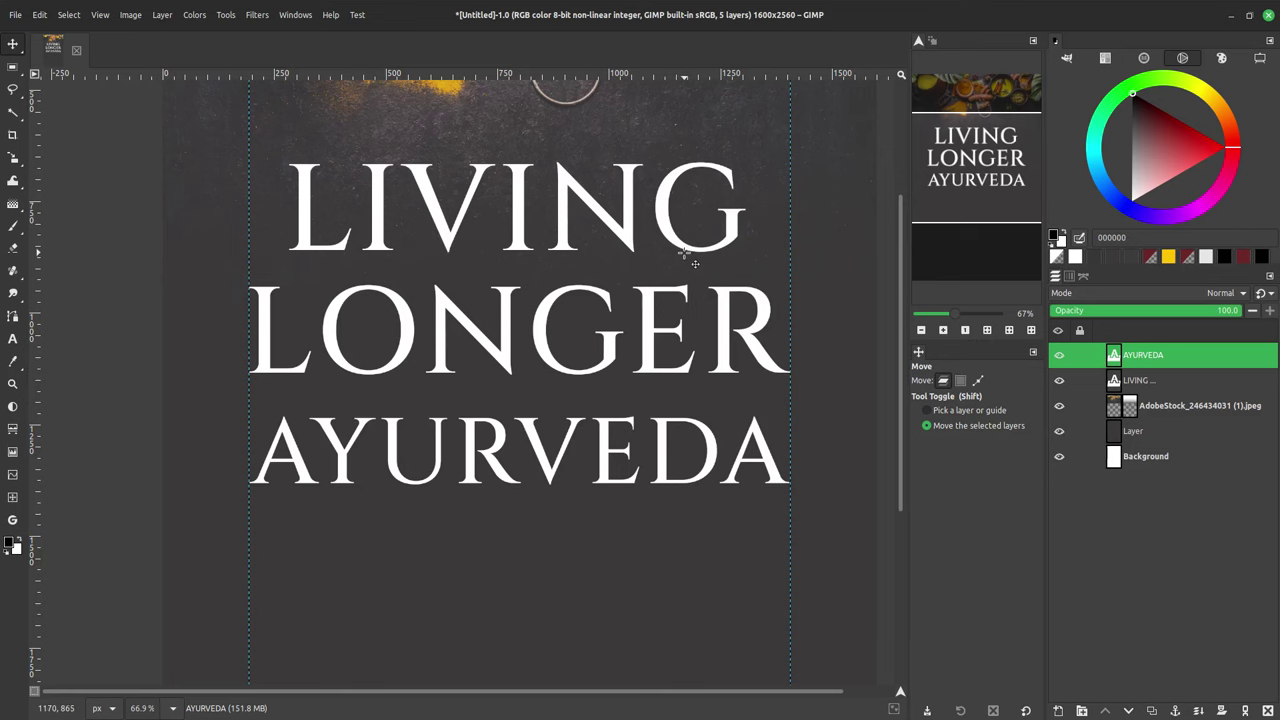
click(1157, 384)
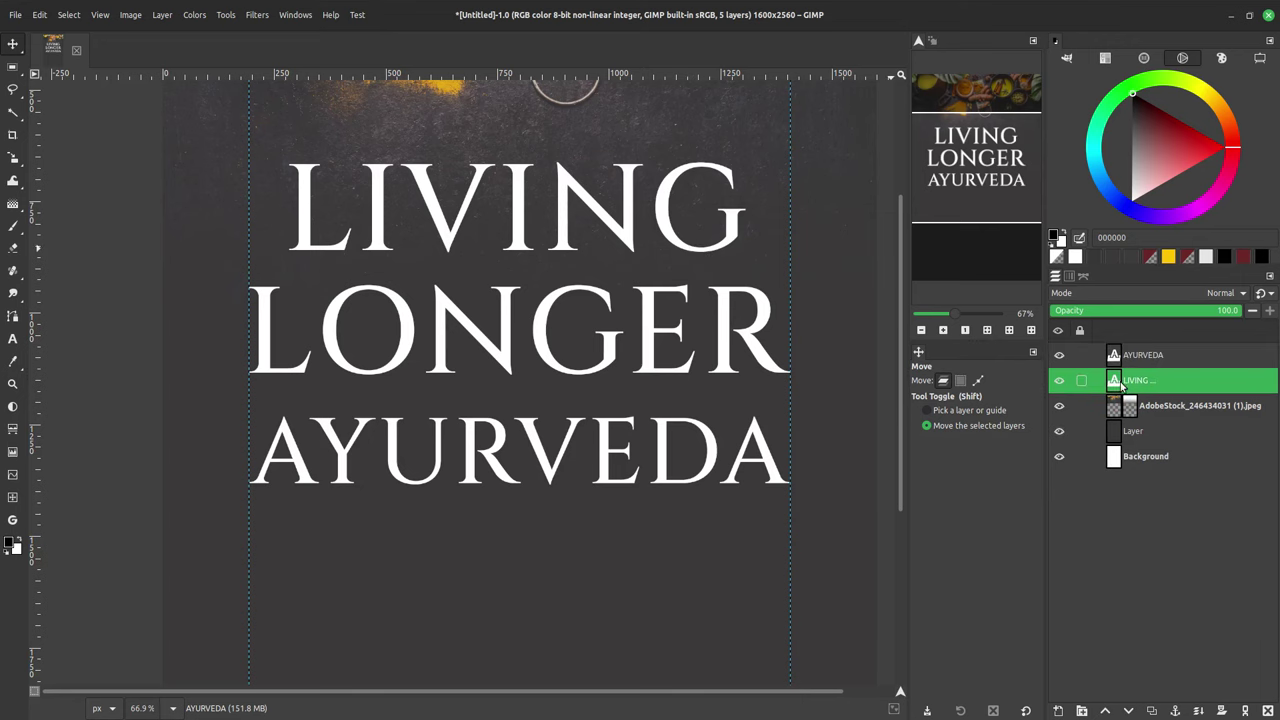
Step: Select the LIVING LONGER letter shapes with Alpha to Selection and add an empty layer above
right_click(1114, 385)
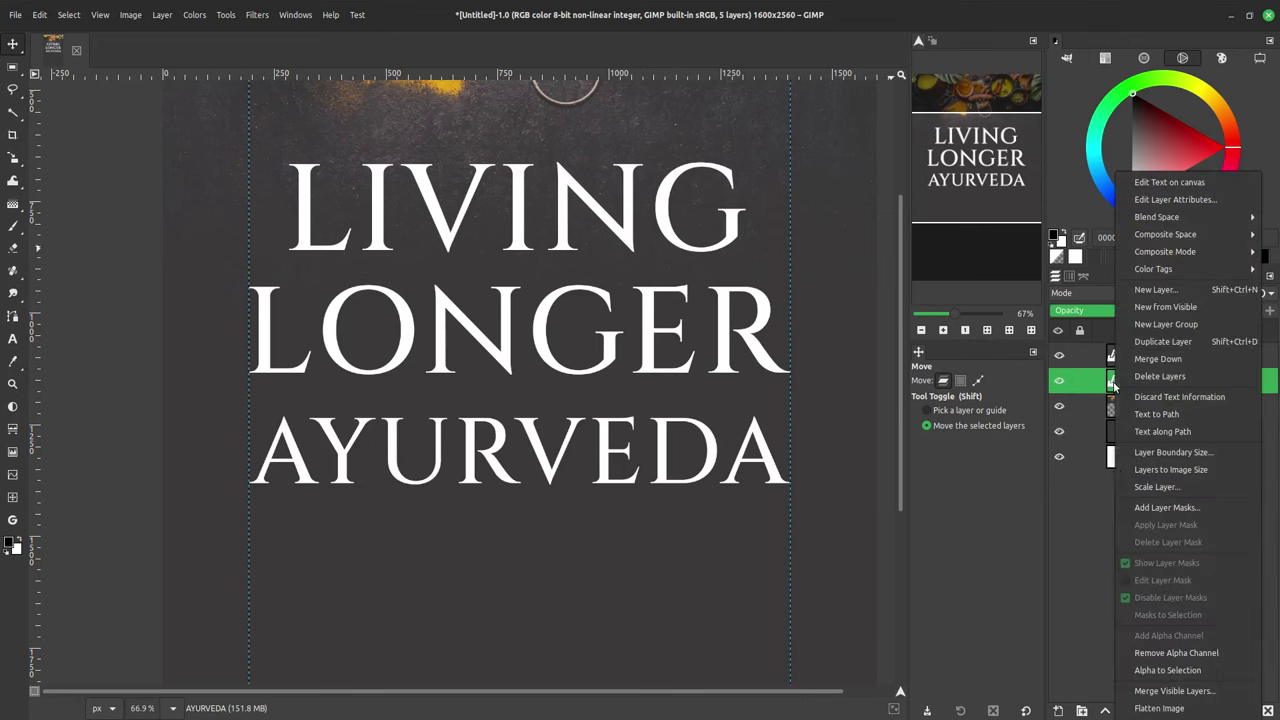
click(1165, 670)
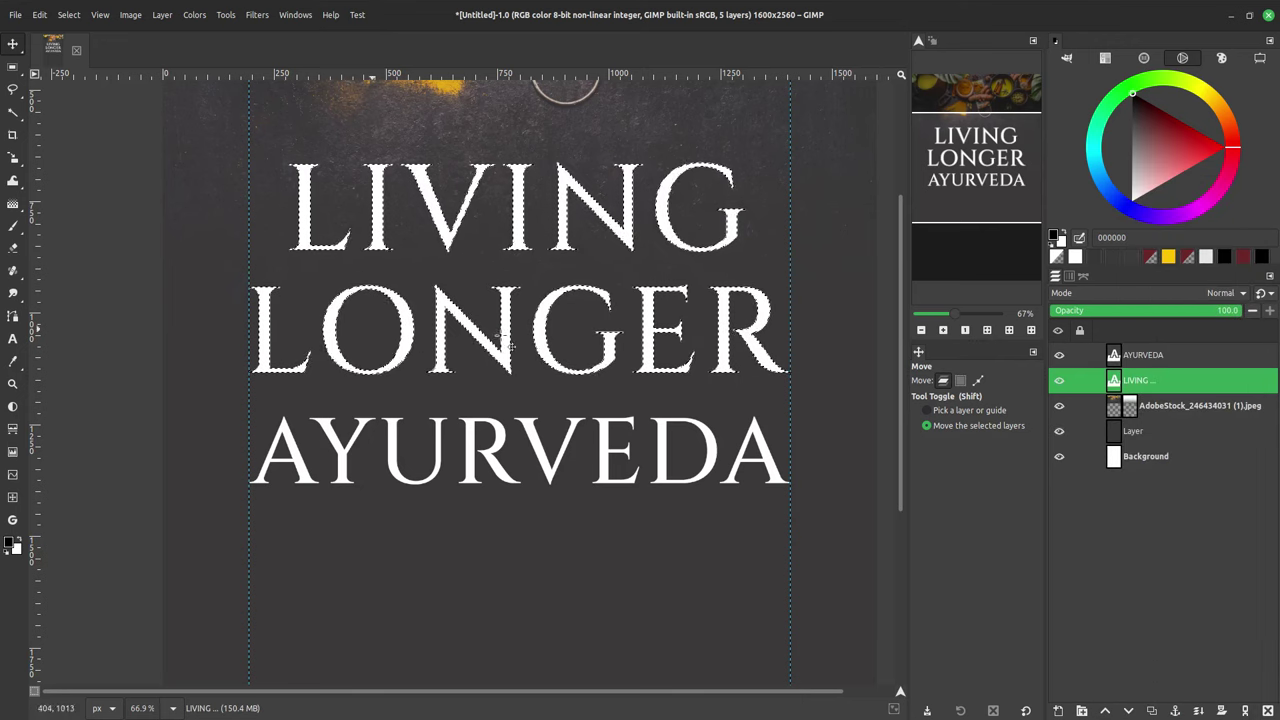
shift+click(1059, 711)
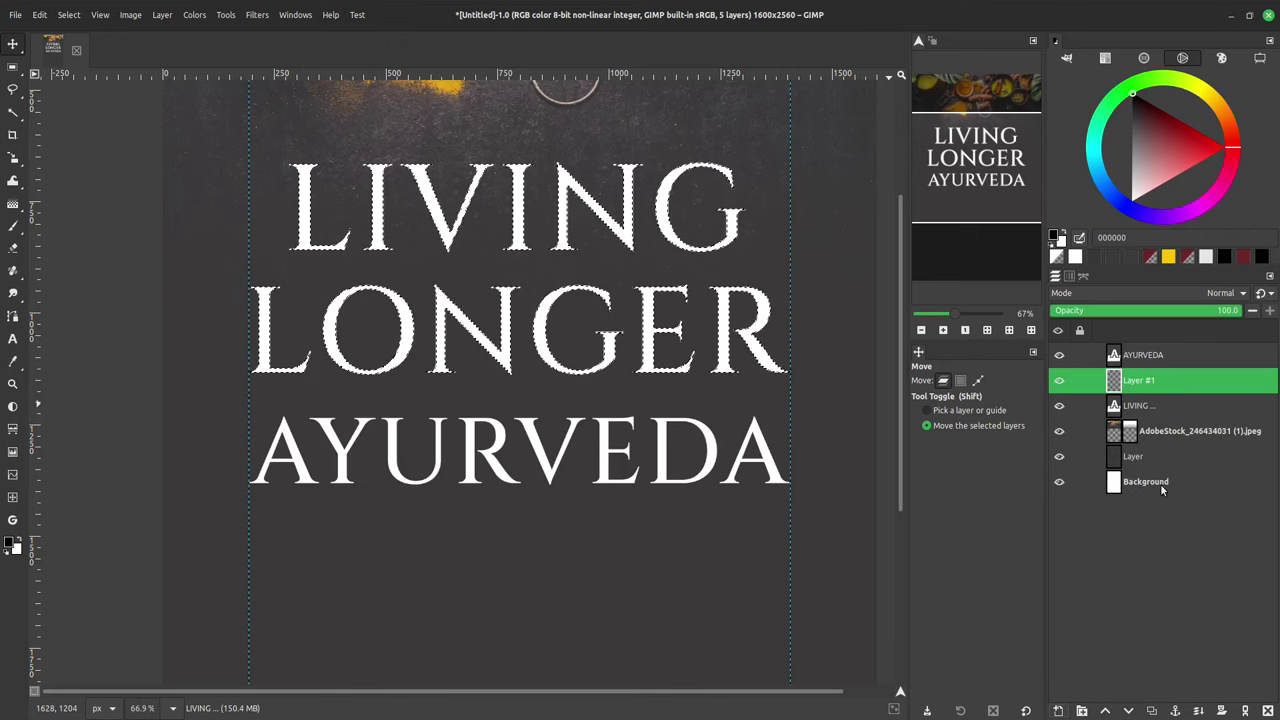
Step: Choose the Golden gradient for the Gradient tool
click(14, 205)
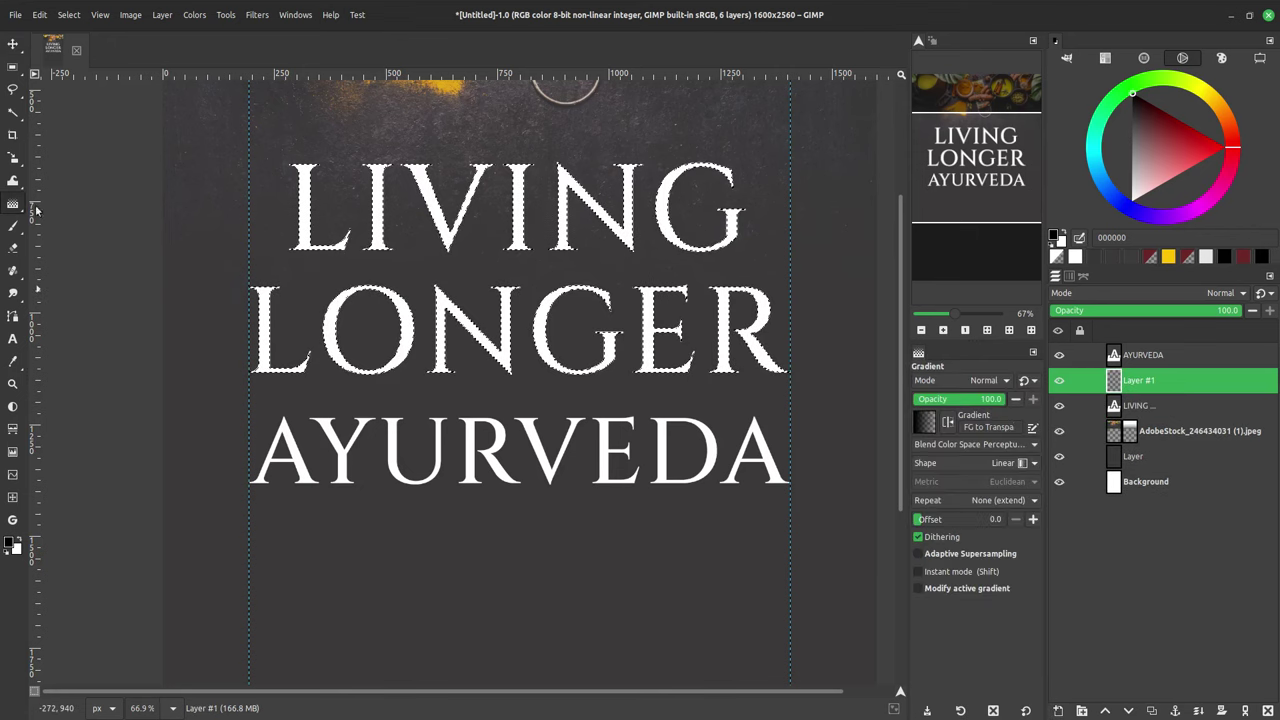
click(928, 426)
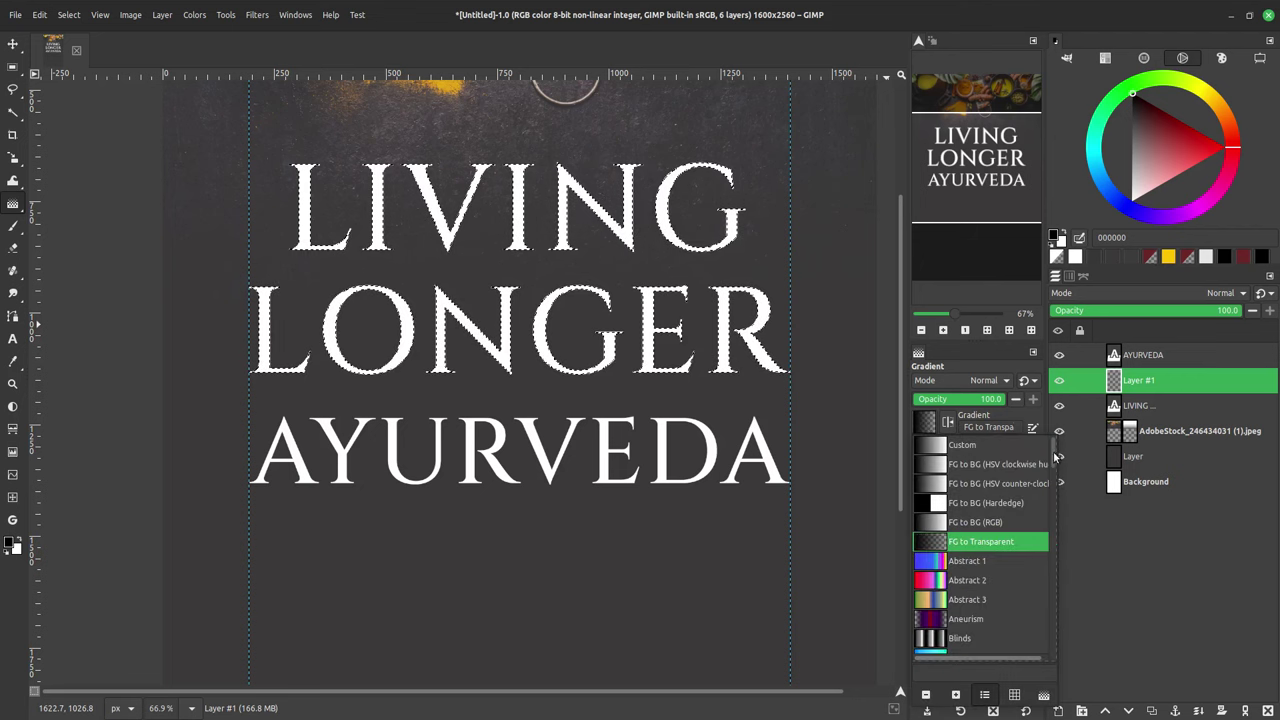
scroll(1054, 474, down, 1)
drag(1054, 474, 1052, 571)
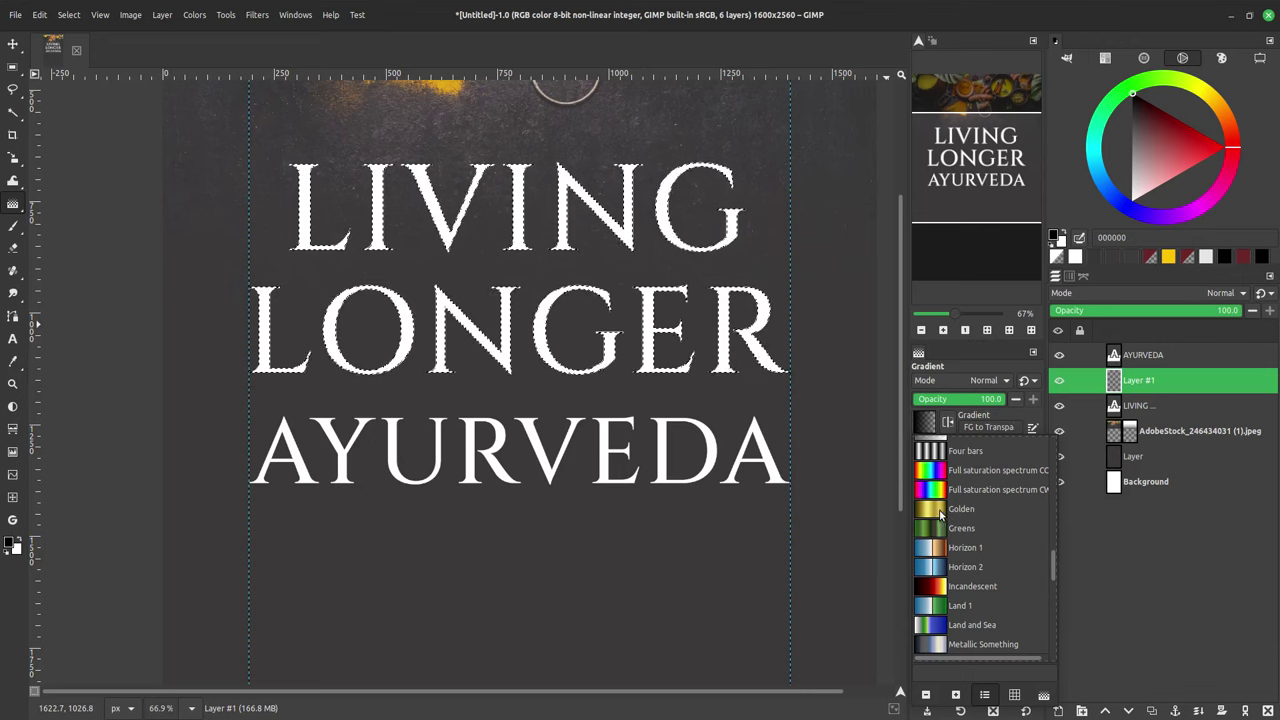
click(940, 513)
scroll(440, 330, up, 2)
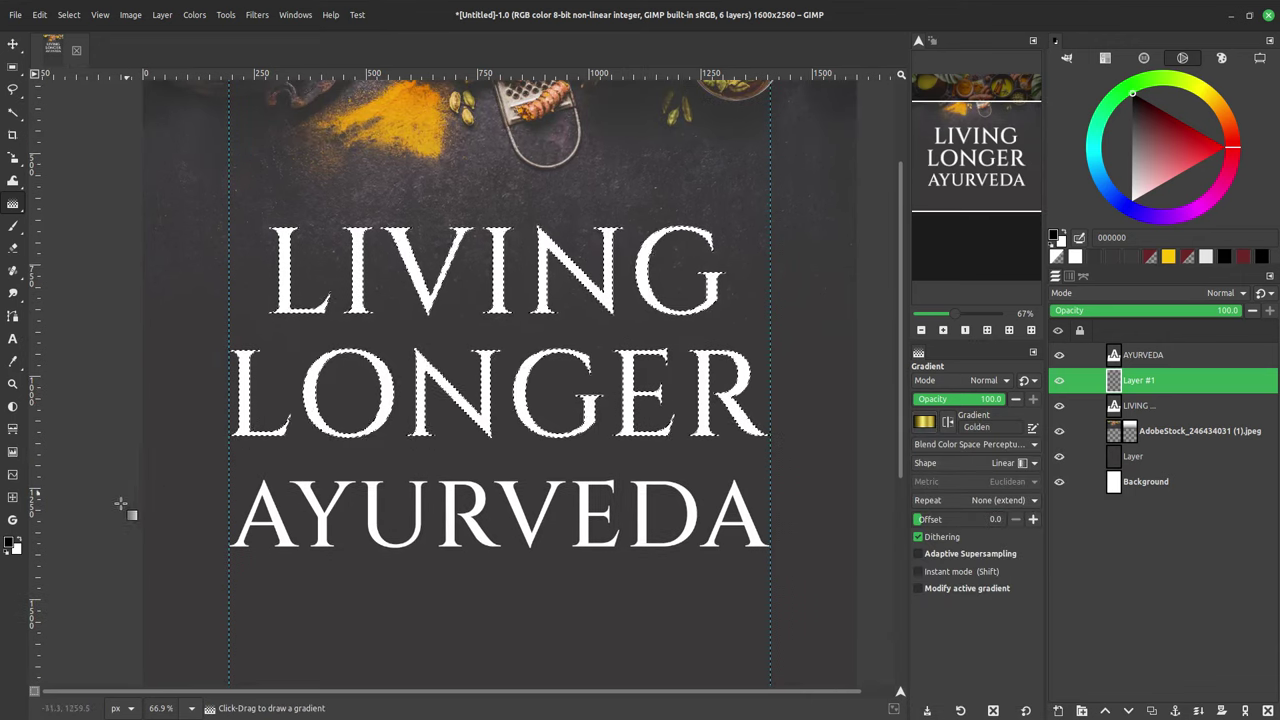
Step: Fill the LIVING LONGER selection with a diagonal golden gradient, fine-tuning its endpoints
drag(110, 518, 933, 152)
scroll(553, 388, down, 3)
mouse_move(798, 243)
mouse_down()
mouse_move(843, 218)
mouse_move(833, 227)
mouse_up()
mouse_move(361, 437)
mouse_down()
mouse_move(390, 428)
mouse_move(325, 457)
mouse_up()
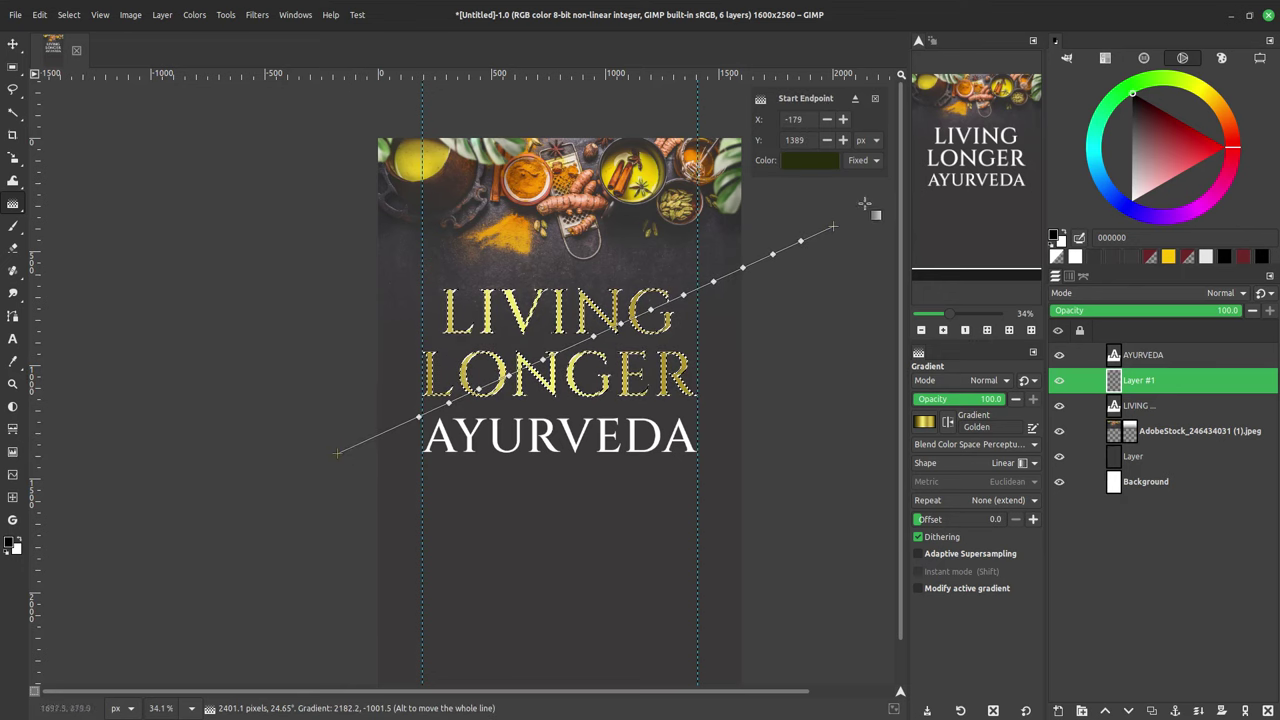
click(13, 44)
Step: Clear the selection and undo an accidental shift of the gold layer
key(ctrl+shift+a)
click(977, 380)
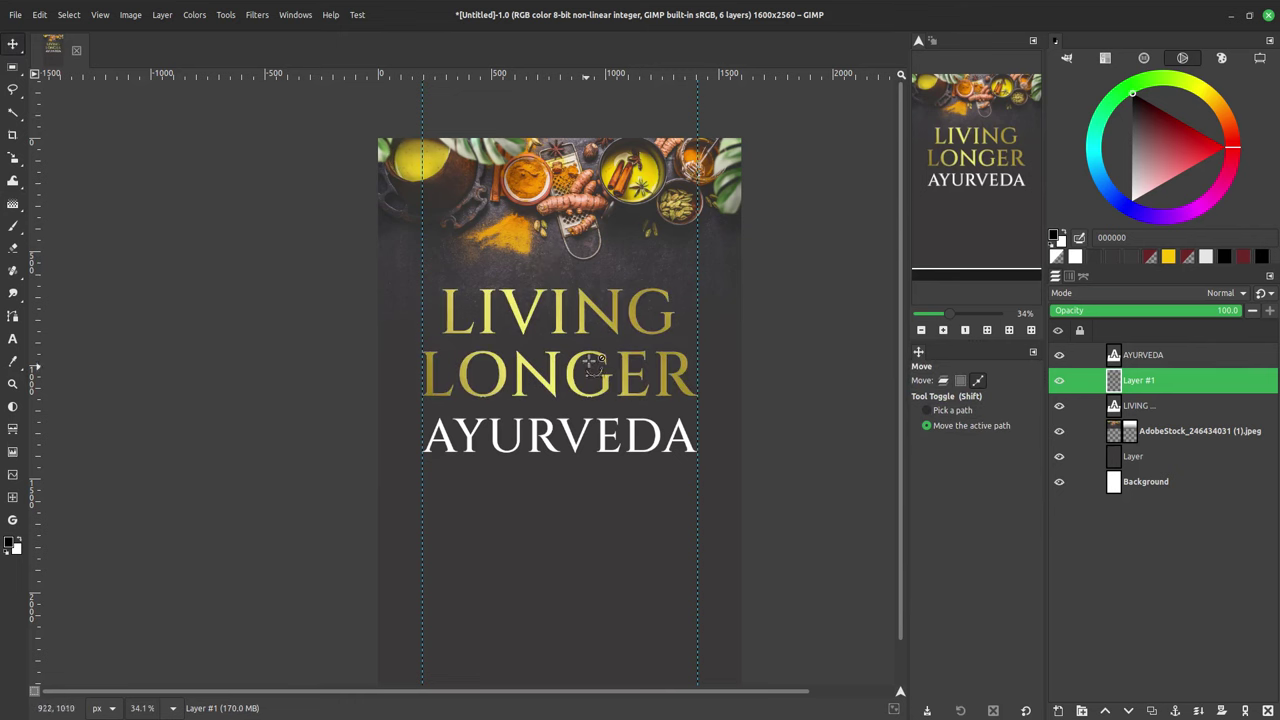
scroll(592, 362, up, 5)
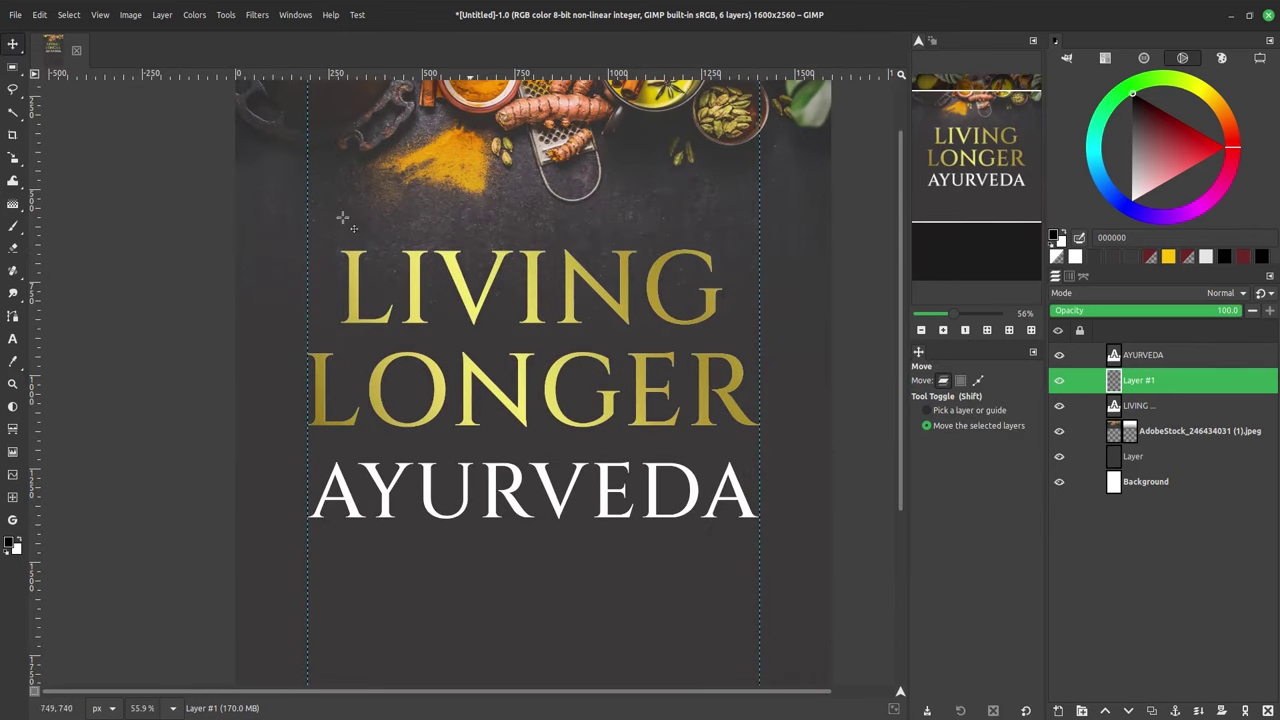
drag(508, 296, 522, 344)
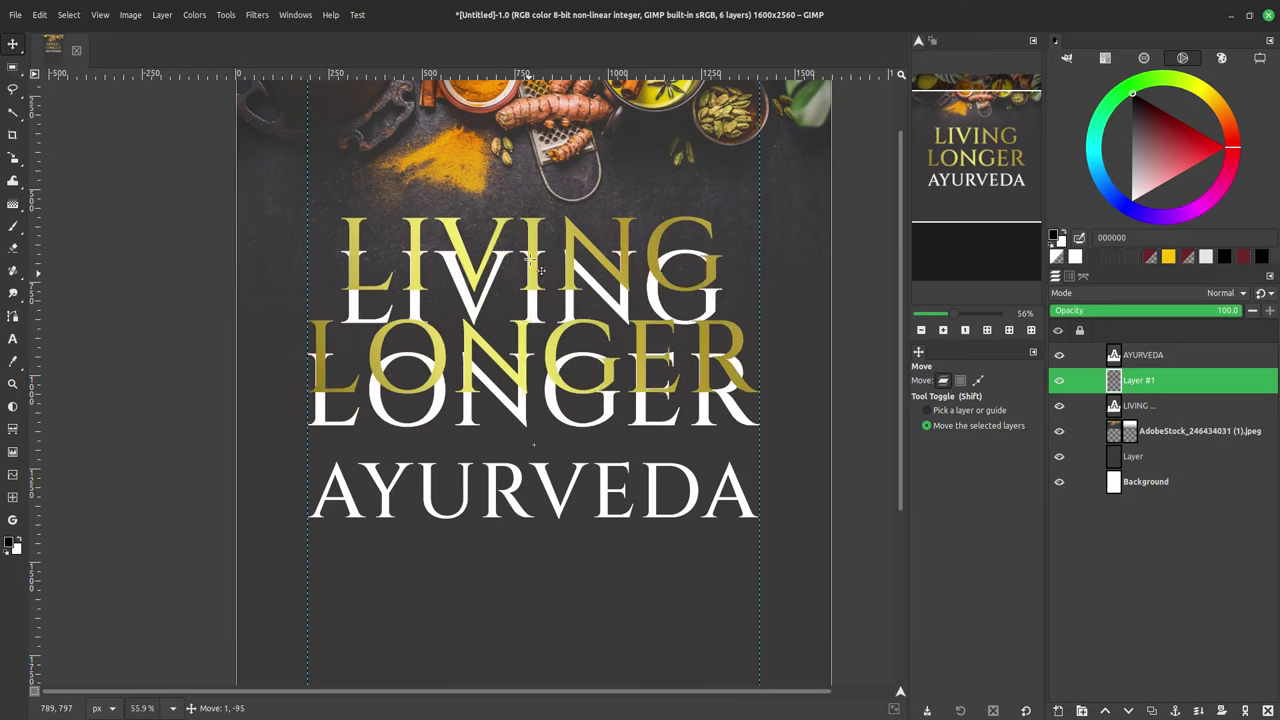
key(ctrl+z)
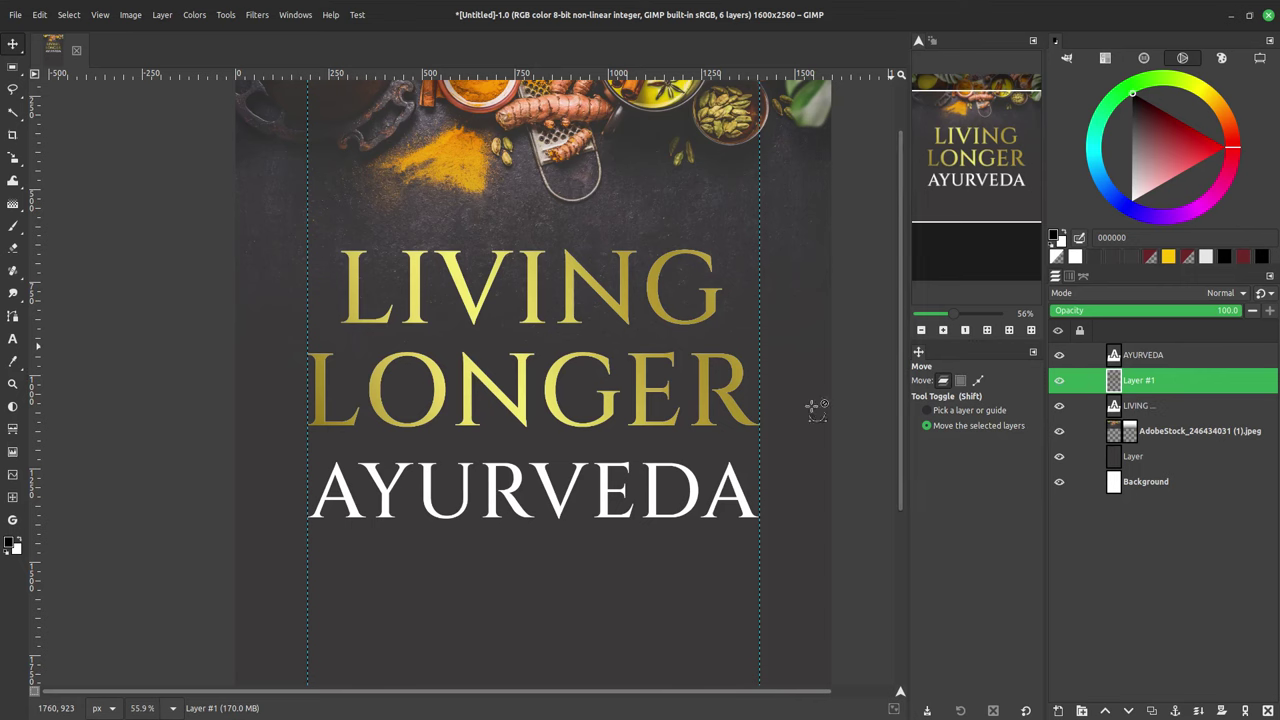
Step: Hide the original white LIVING LONGER layer and duplicate the AYURVEDA text layer
scroll(730, 390, up, 3)
scroll(740, 370, up, 3)
scroll(745, 351, up, 3)
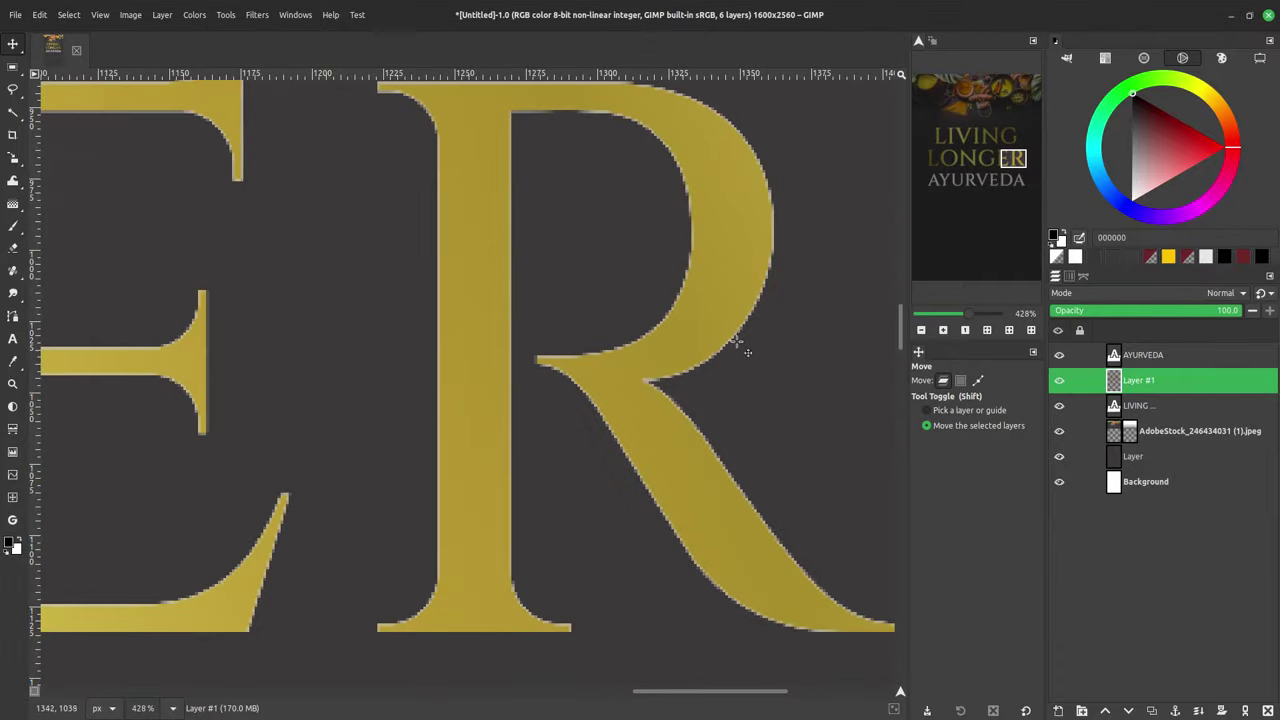
click(1060, 407)
scroll(614, 423, down, 2)
scroll(650, 430, down, 5)
scroll(680, 432, down, 4)
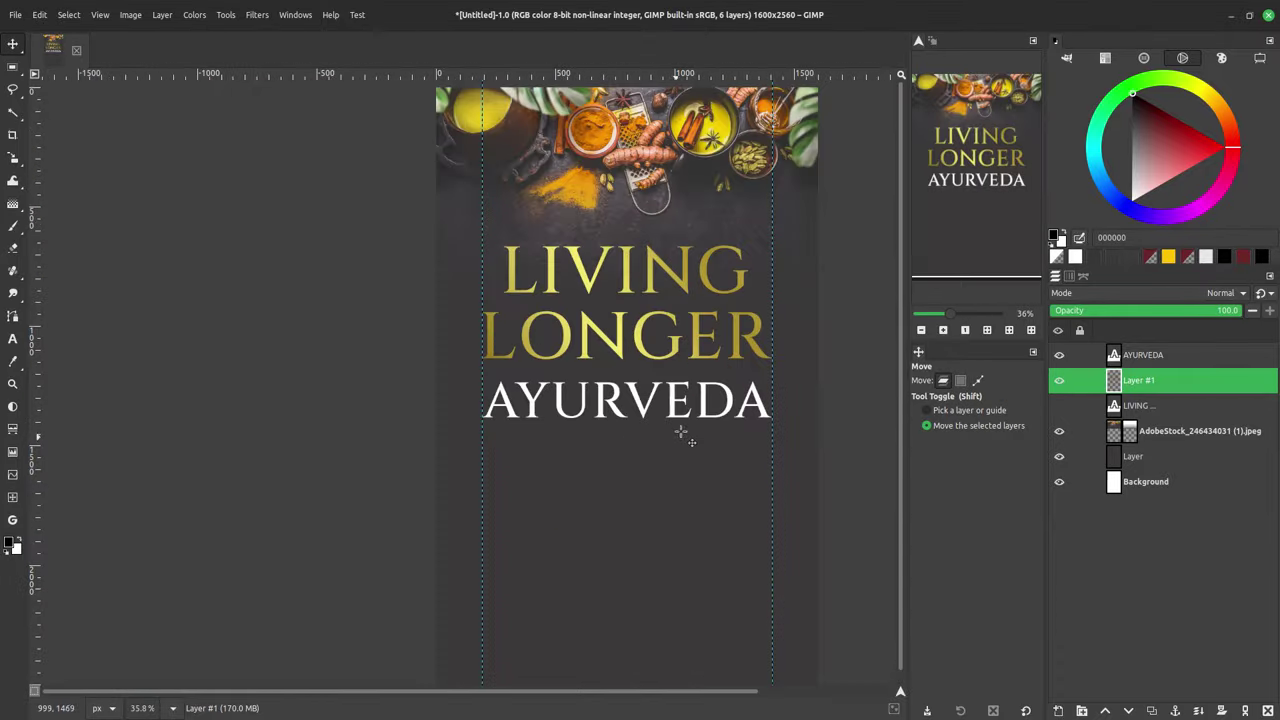
click(1168, 358)
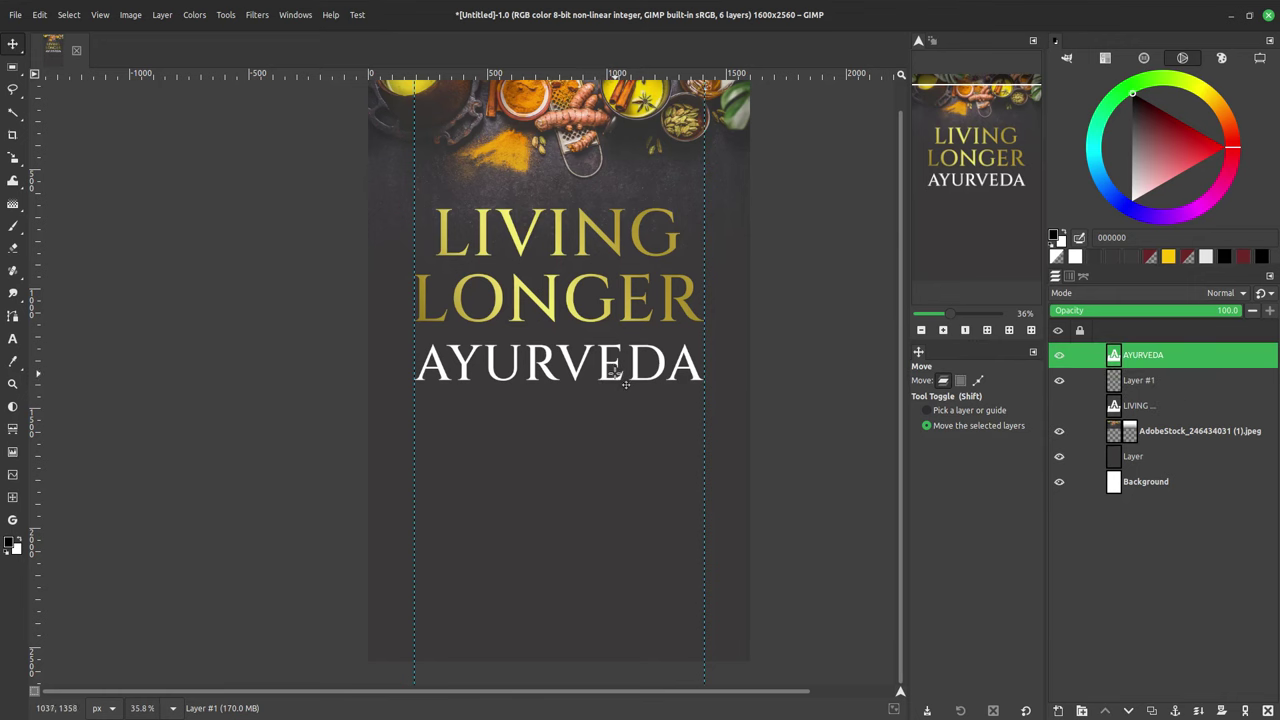
key(shift+ctrl+d)
Step: Move the AYURVEDA copy lower and retype its text as 'with'
drag(586, 384, 584, 457)
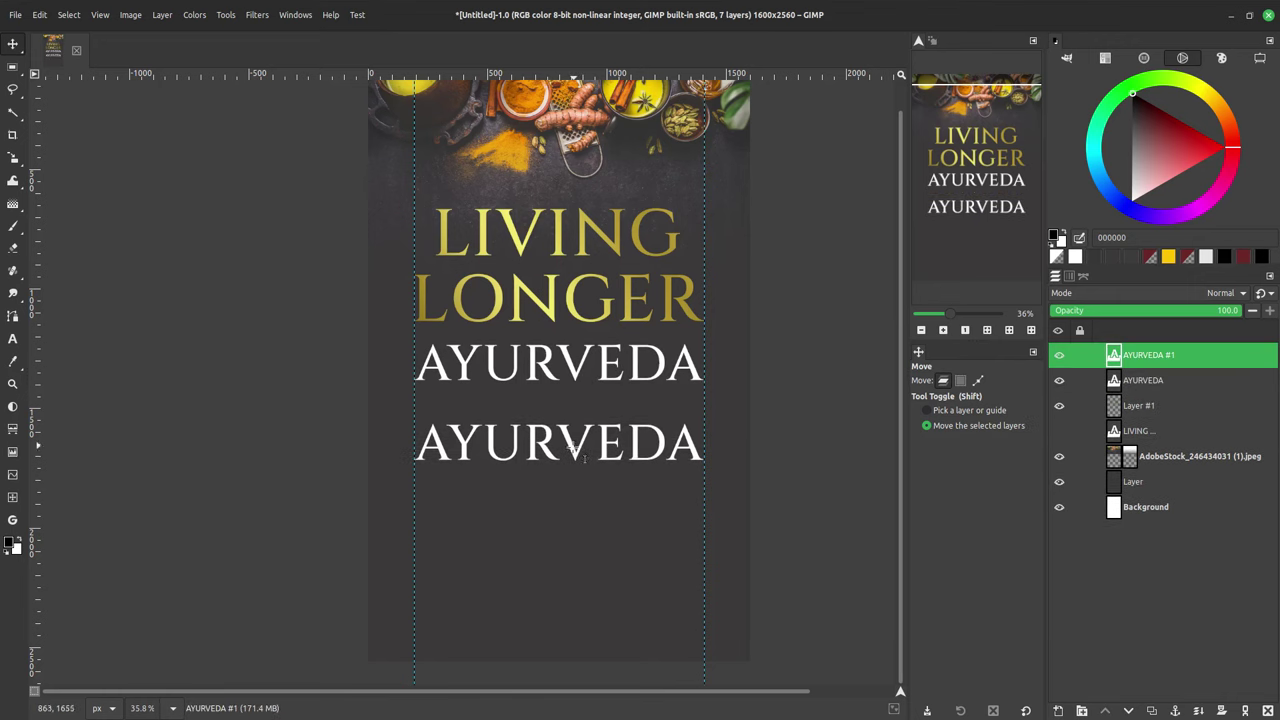
key(t)
click(584, 457)
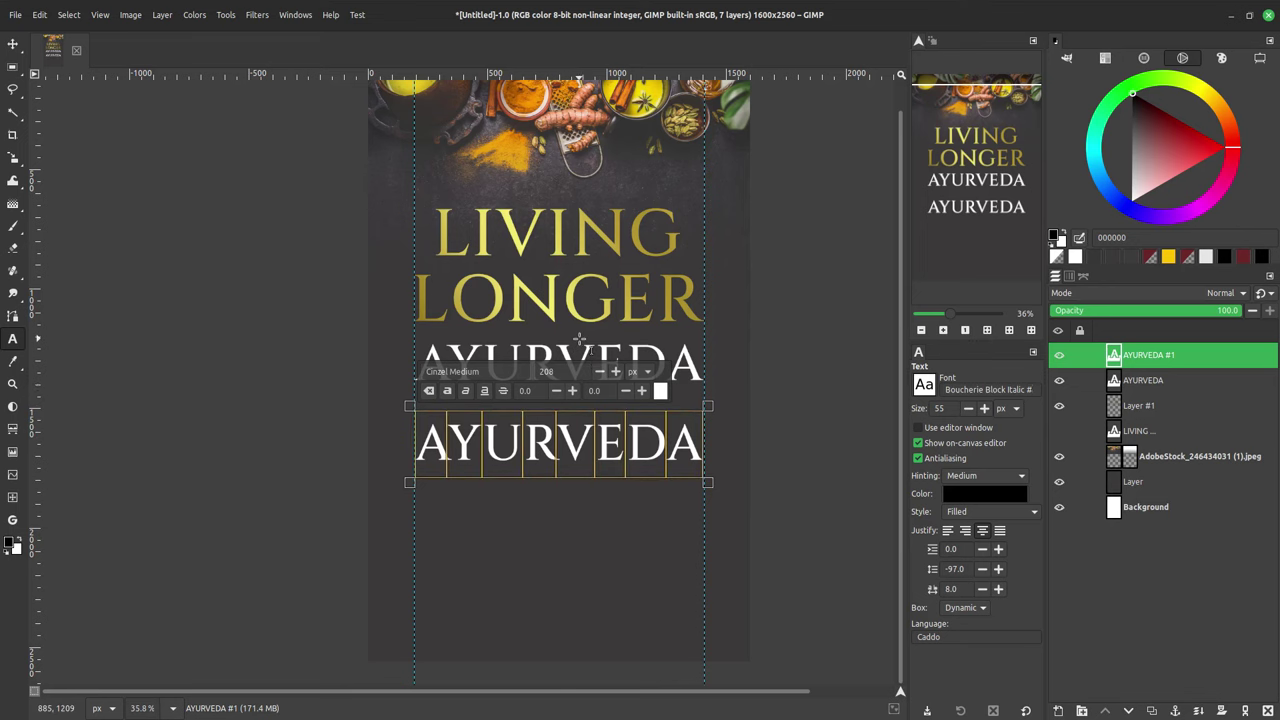
text(with)
key(ctrl+a)
click(660, 395)
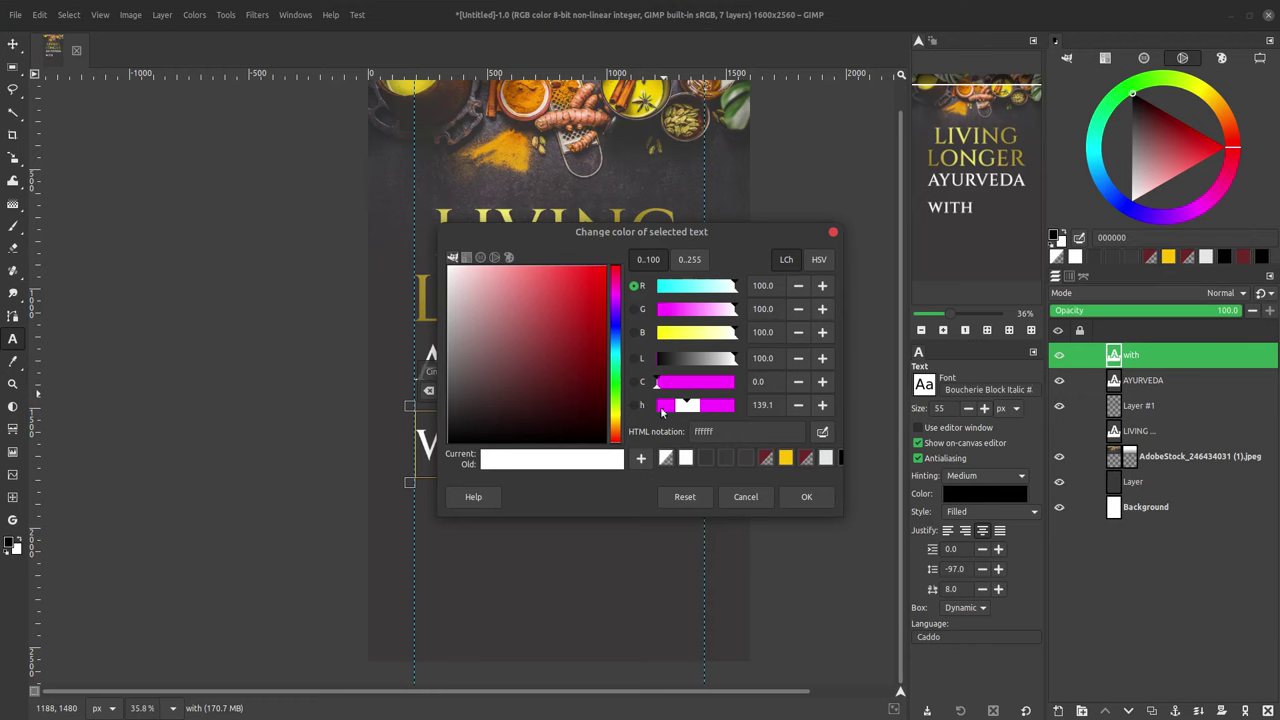
click(760, 494)
Step: Place the WITH text between LONGER and AYURVEDA
scroll(598, 374, down, 3)
scroll(598, 374, down, 3)
scroll(600, 374, down, 4)
scroll(602, 375, down, 3)
scroll(602, 374, down, 5)
scroll(602, 374, down, 5)
scroll(602, 374, down, 5)
scroll(602, 374, down, 5)
scroll(602, 374, down, 5)
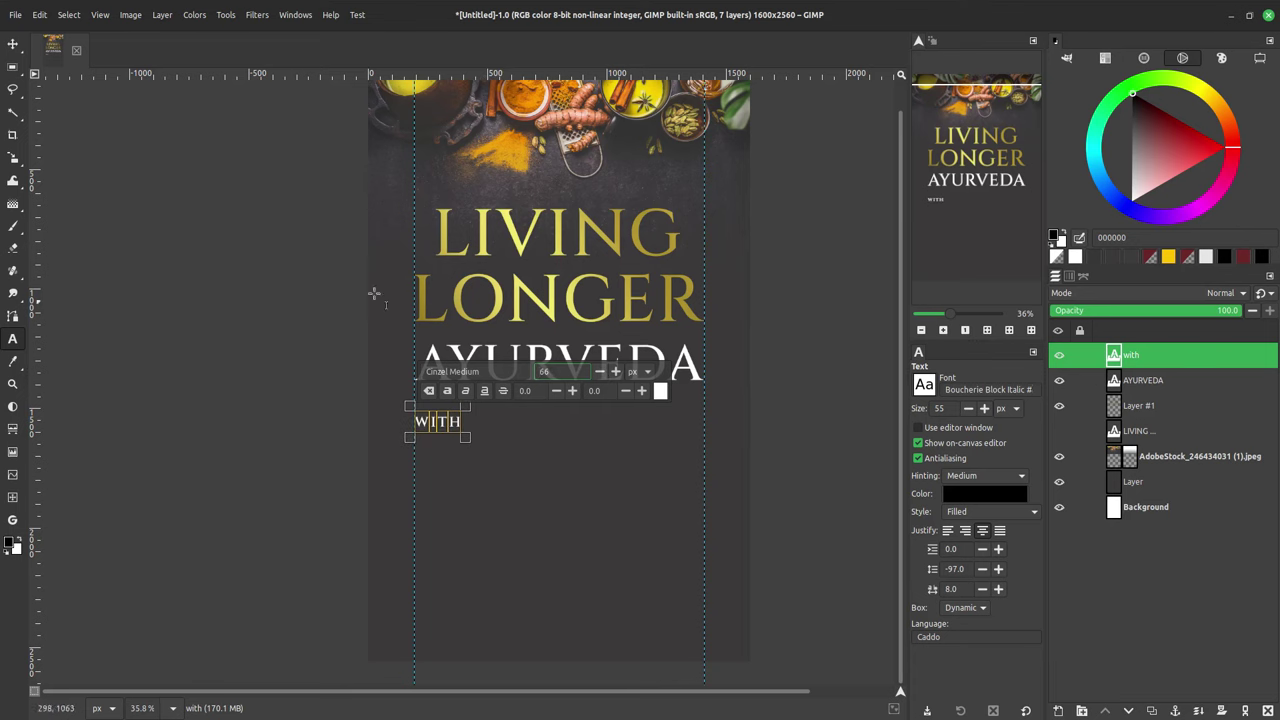
click(15, 46)
drag(460, 435, 586, 354)
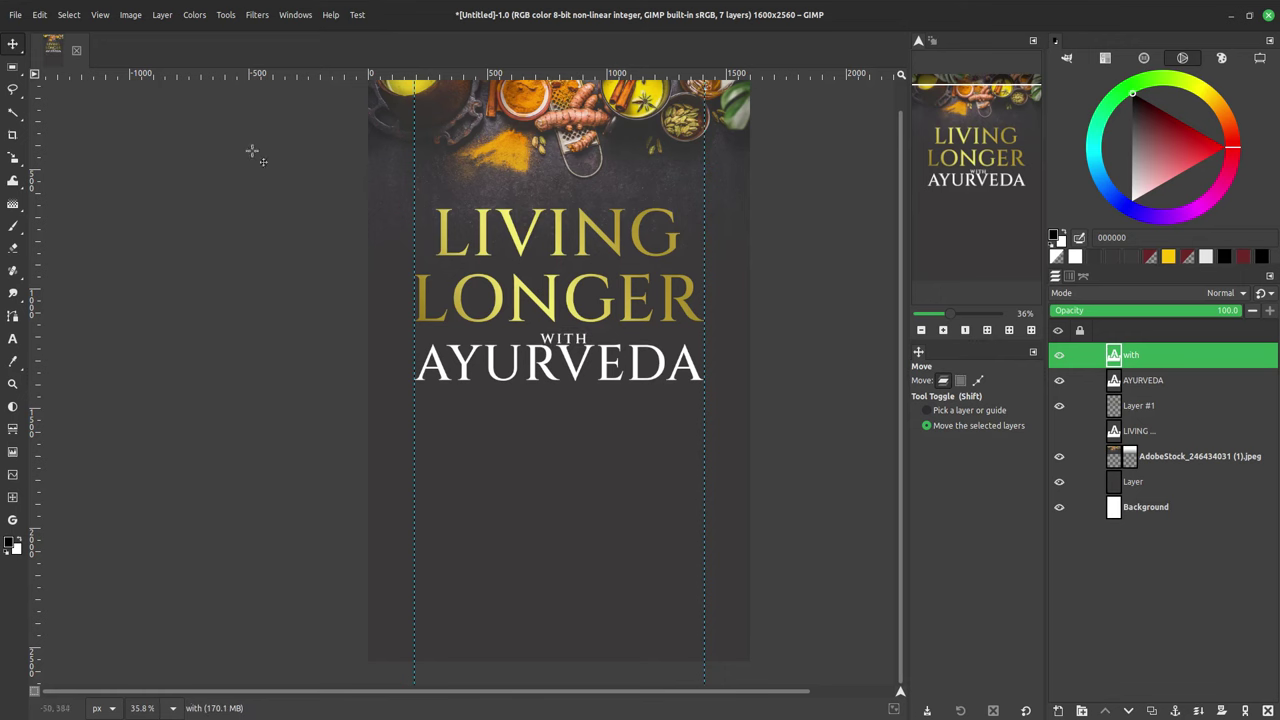
Step: Centre the WITH text horizontally on the cover with the Align tool
right_click(15, 46)
click(60, 62)
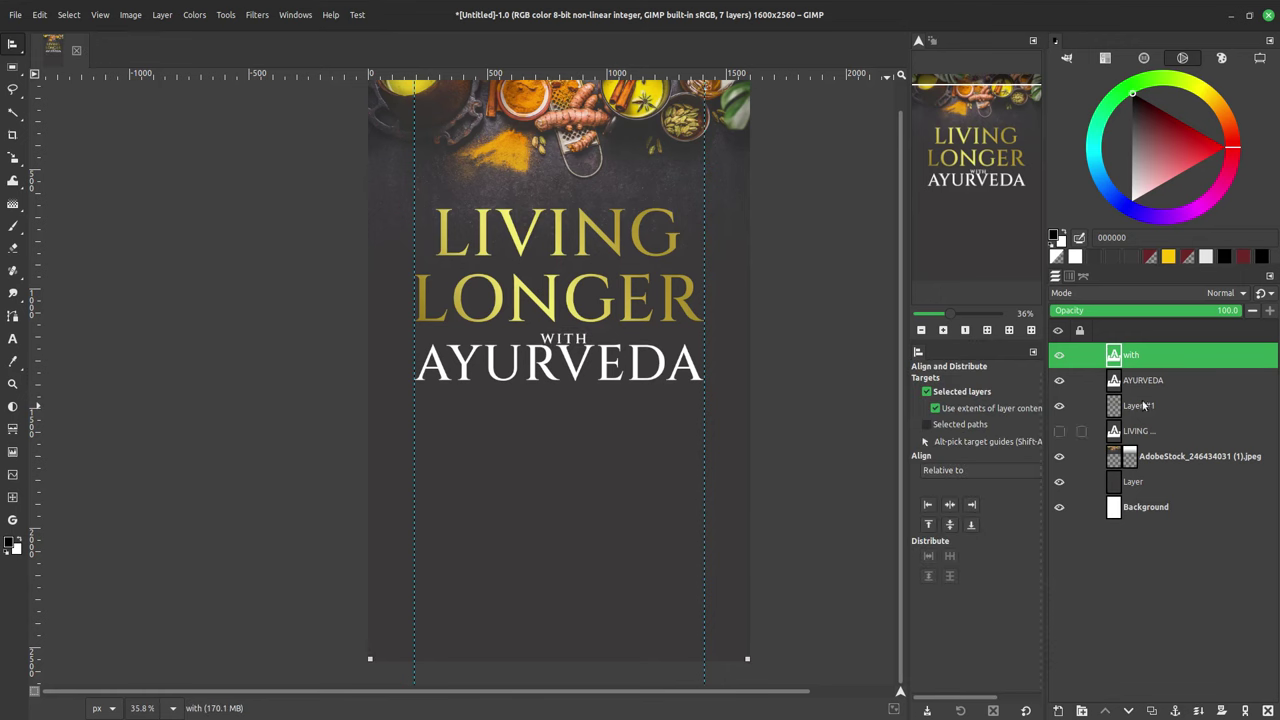
click(951, 506)
right_click(12, 46)
click(60, 41)
ctrl+scroll(605, 335, up, 3)
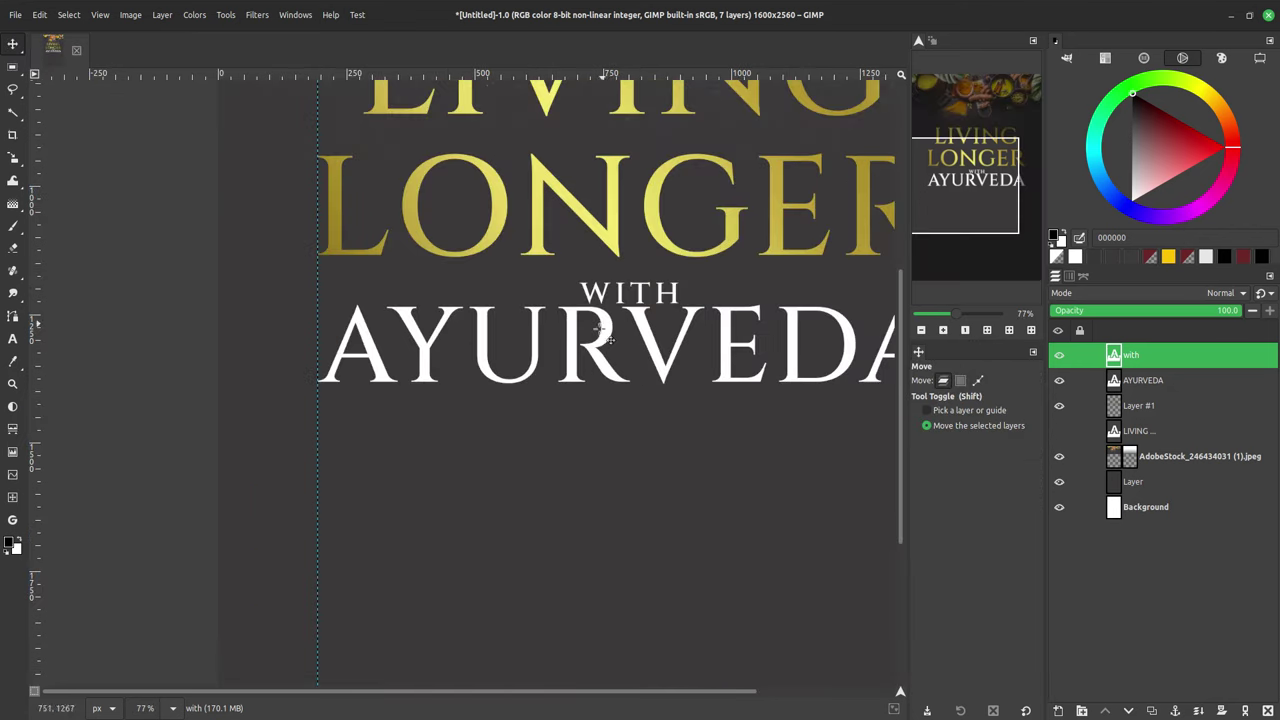
scroll(770, 295, down, 3)
ctrl+scroll(520, 410, down, 1)
Step: Open the Ayurveda contest tab in the browser and close the entry viewer
click(557, 690)
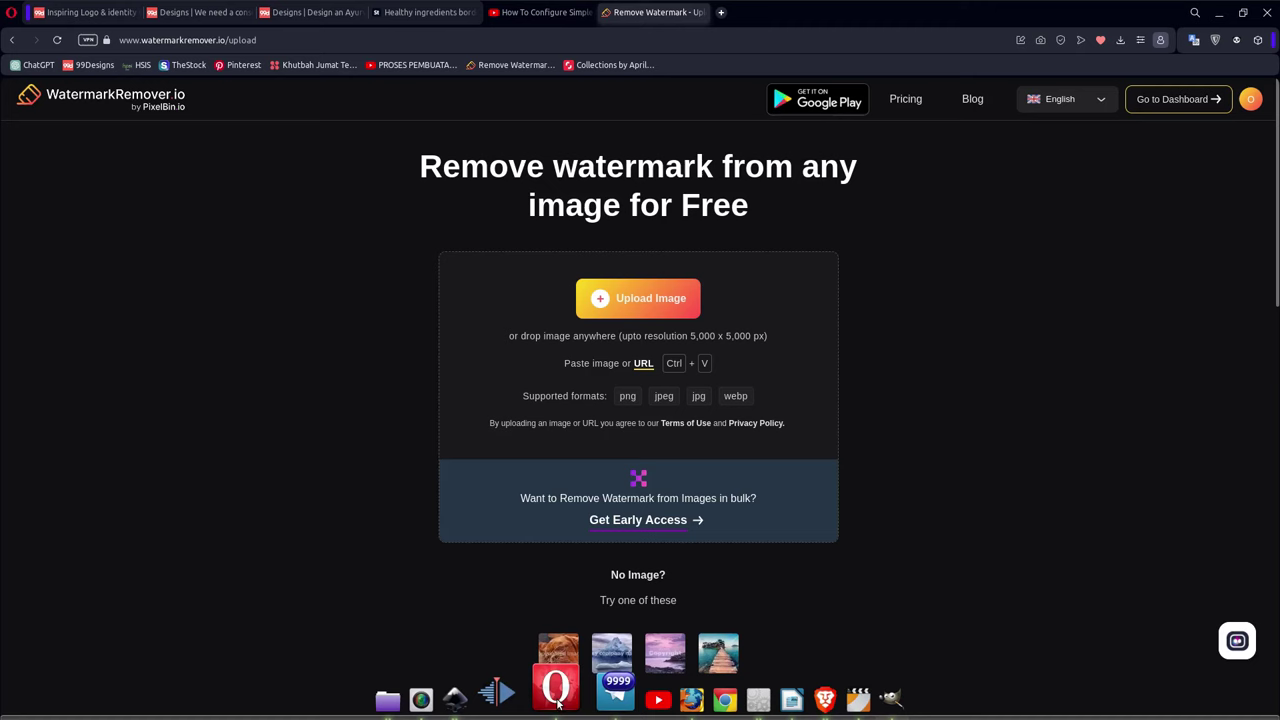
click(230, 11)
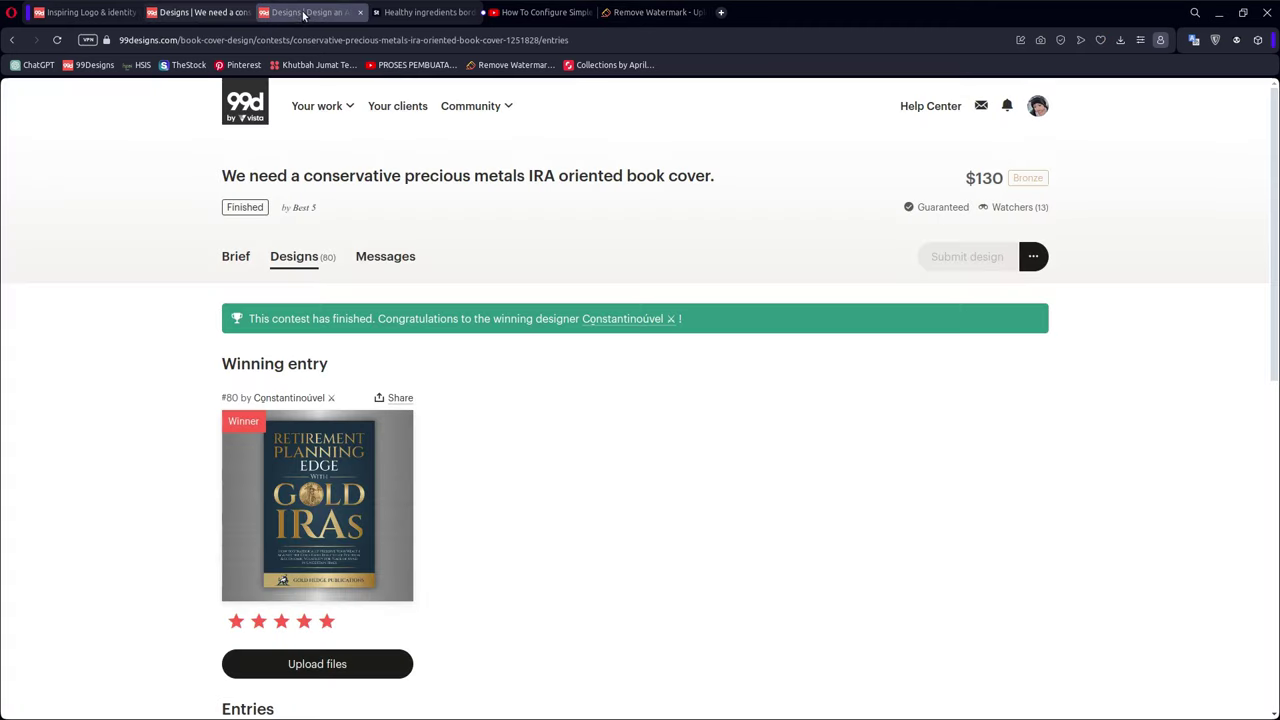
click(303, 14)
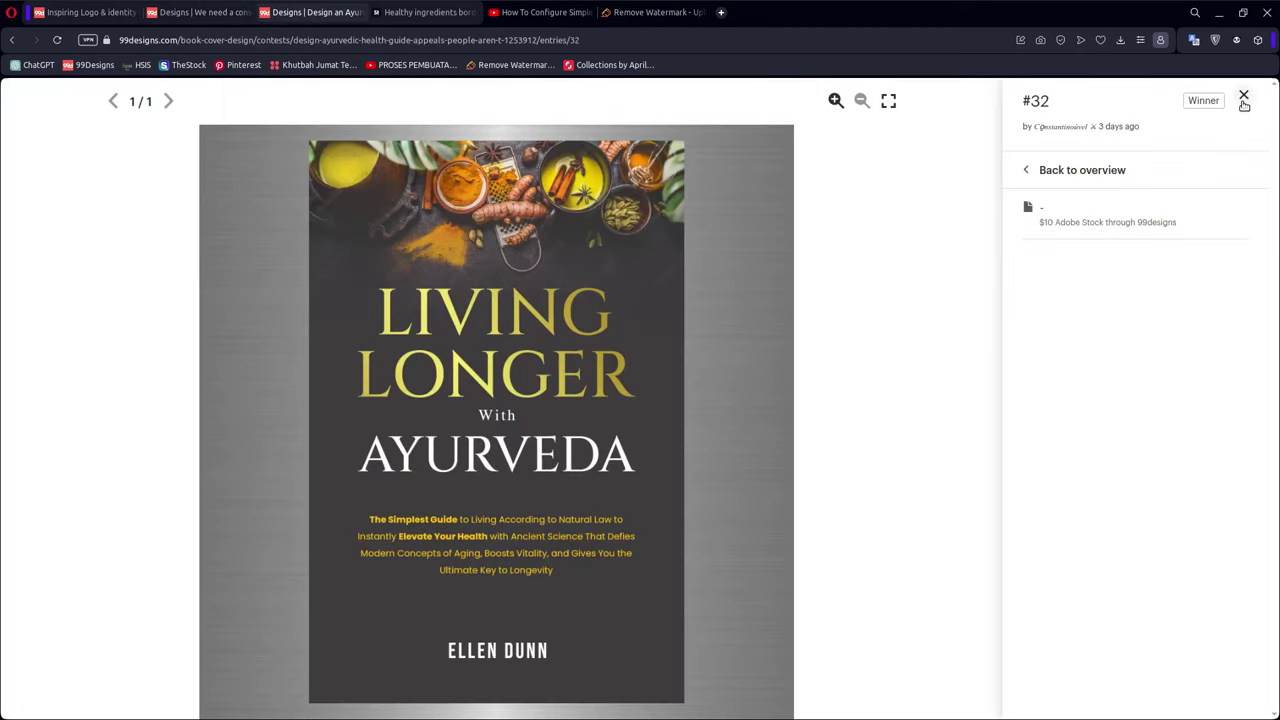
click(1244, 100)
Step: Copy the book's full subtitle from the brief and return to GIMP
scroll(1275, 202, down, 1)
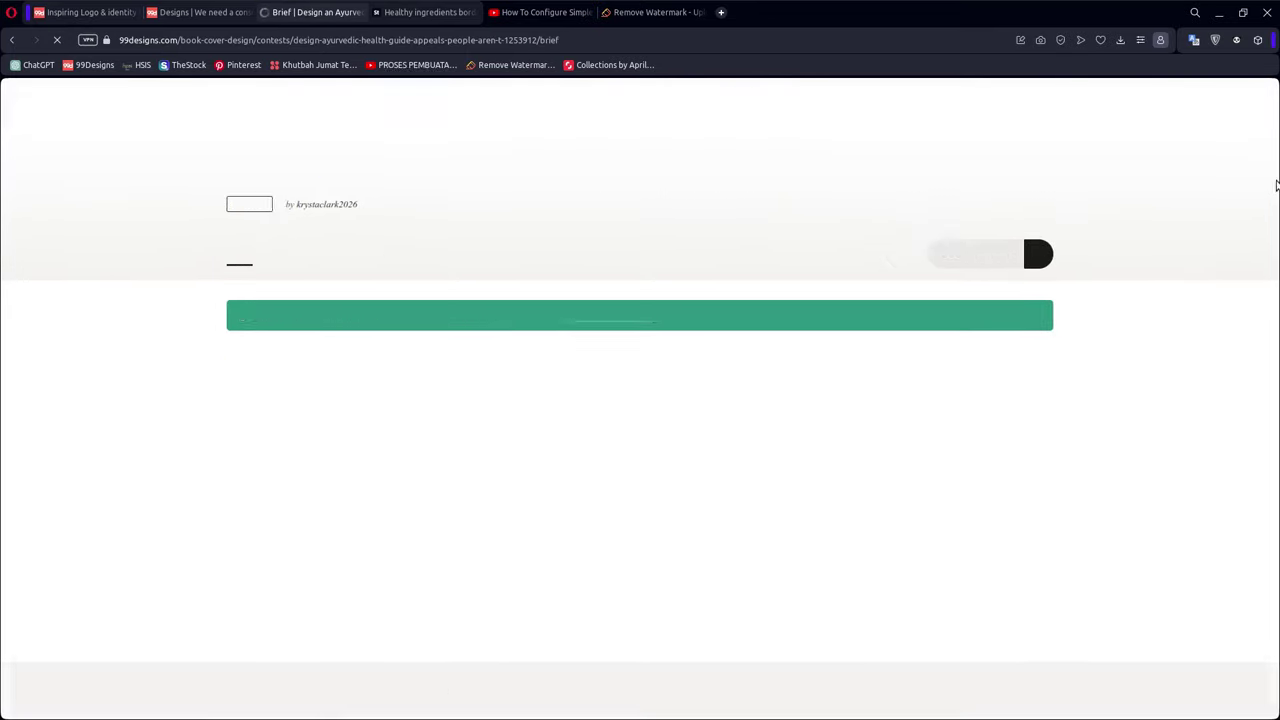
scroll(1268, 183, down, 1)
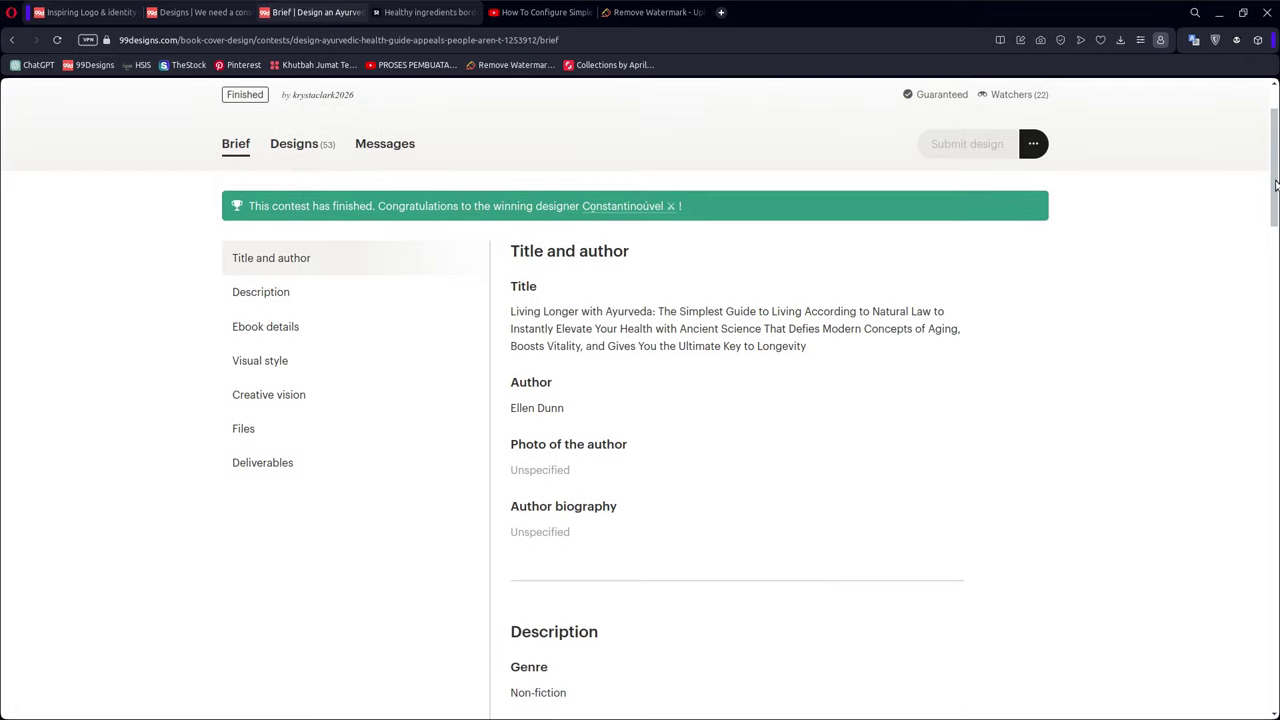
drag(660, 311, 810, 346)
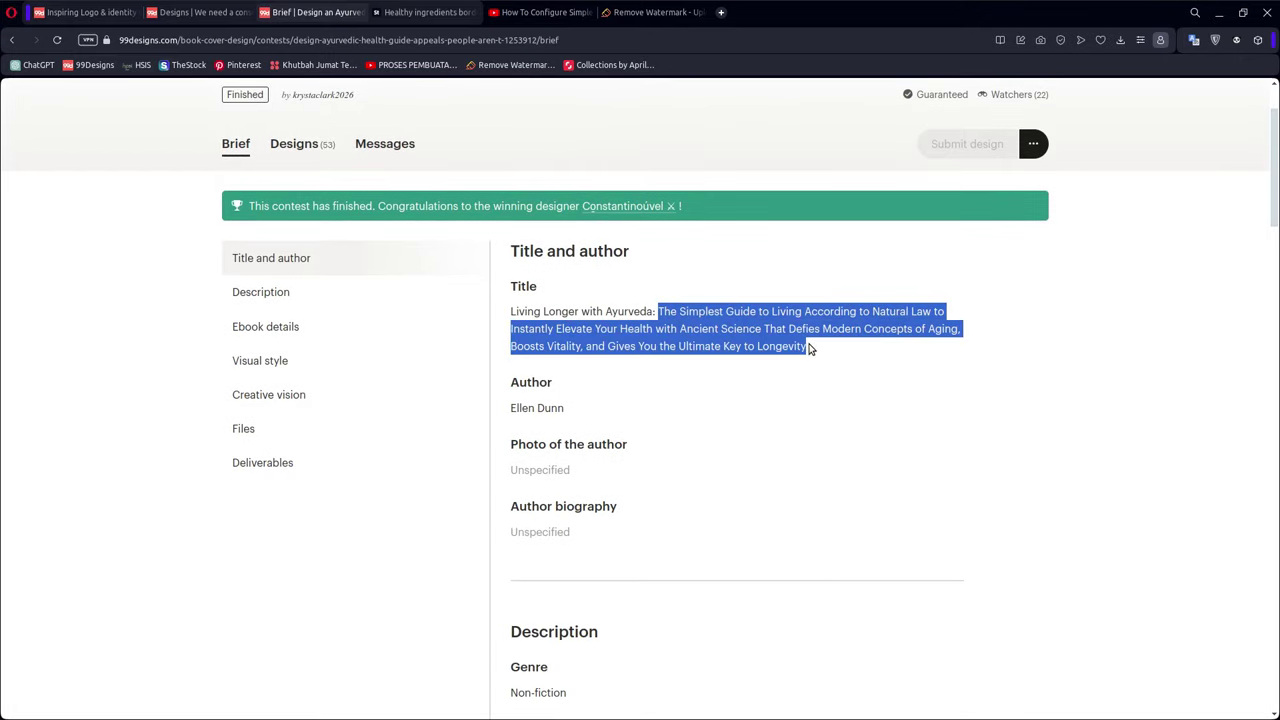
click(737, 285)
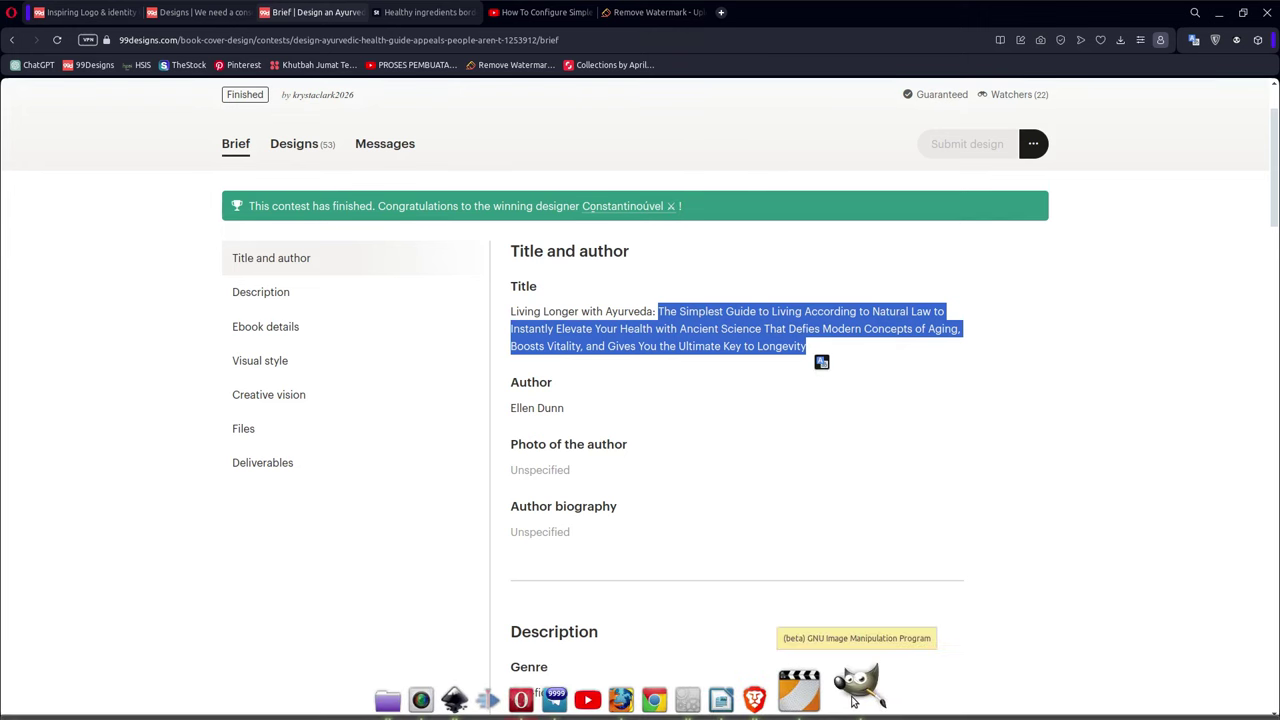
click(857, 690)
click(13, 340)
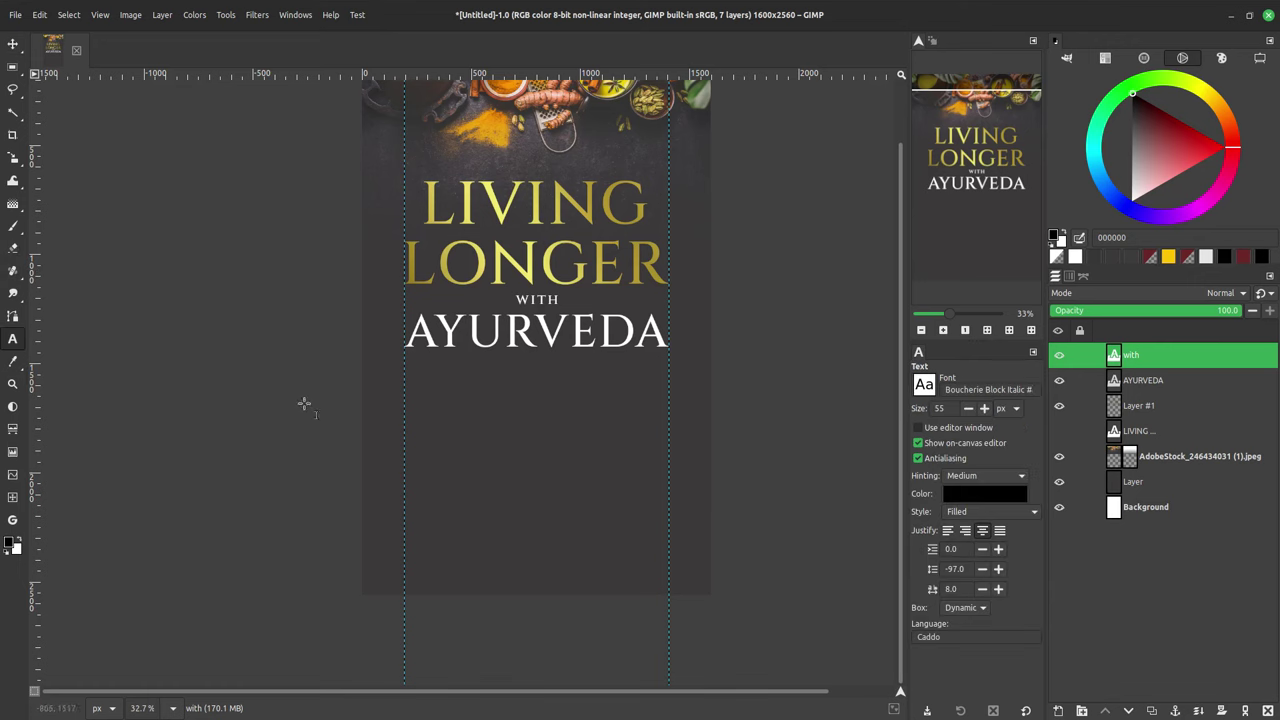
Step: Paste the subtitle into a text box below AYURVEDA, set in white Poppins
drag(404, 418, 668, 508)
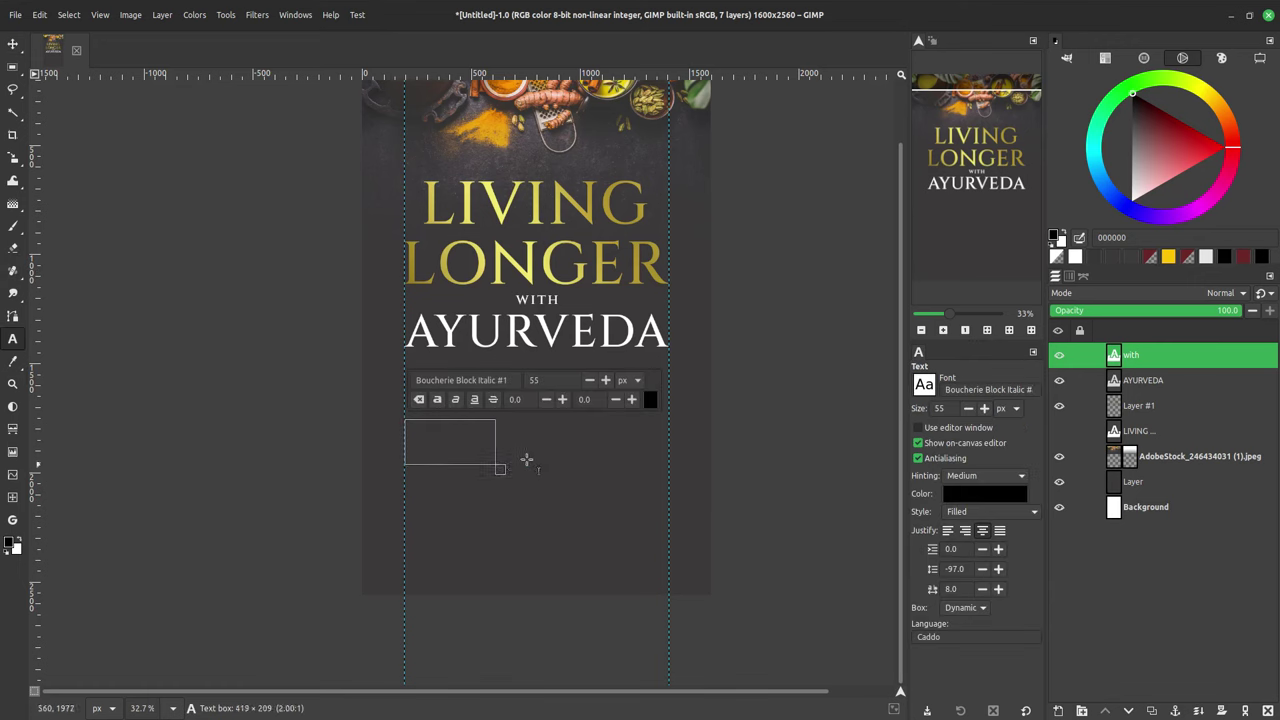
key(ctrl+v)
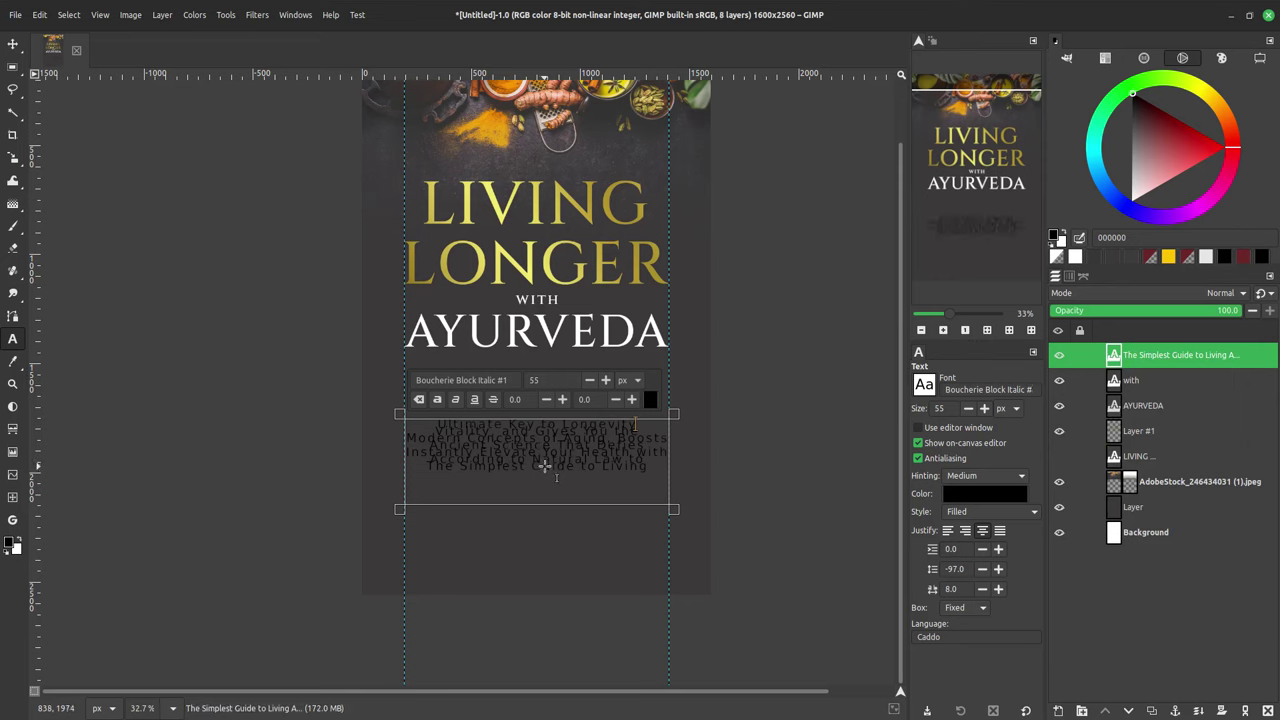
key(ctrl+a)
click(505, 380)
text(Poppins)
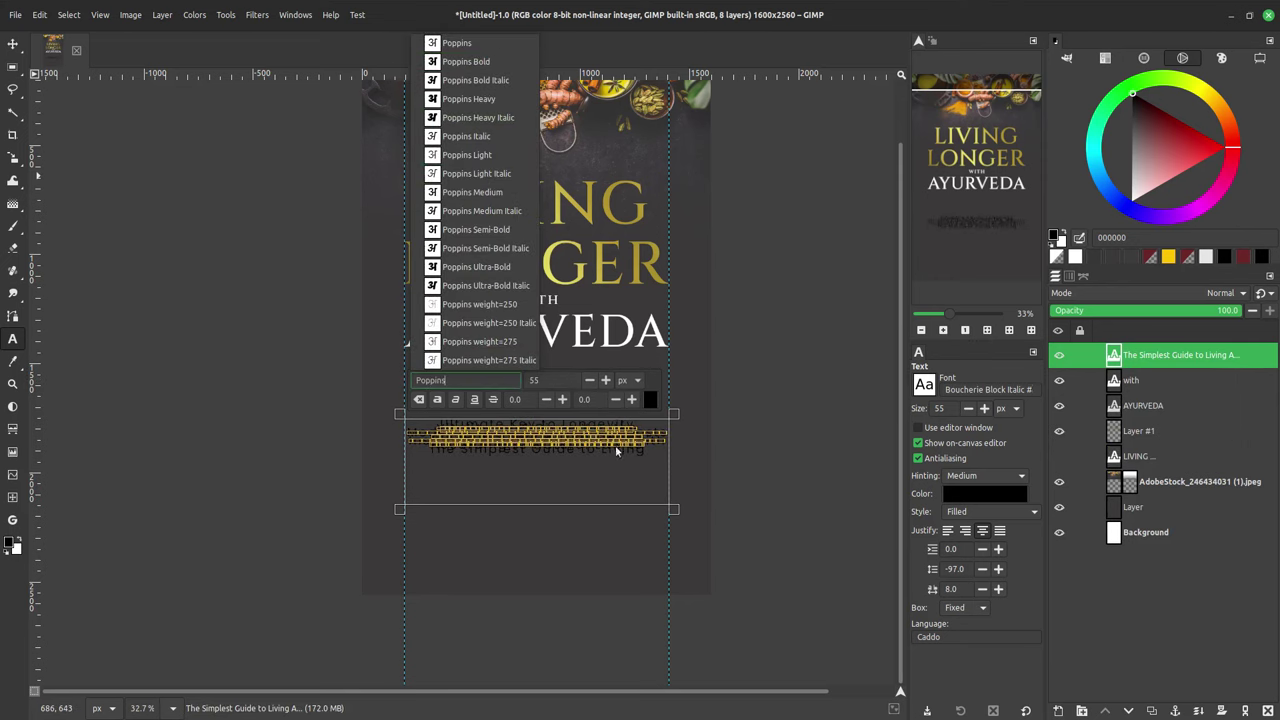
click(650, 400)
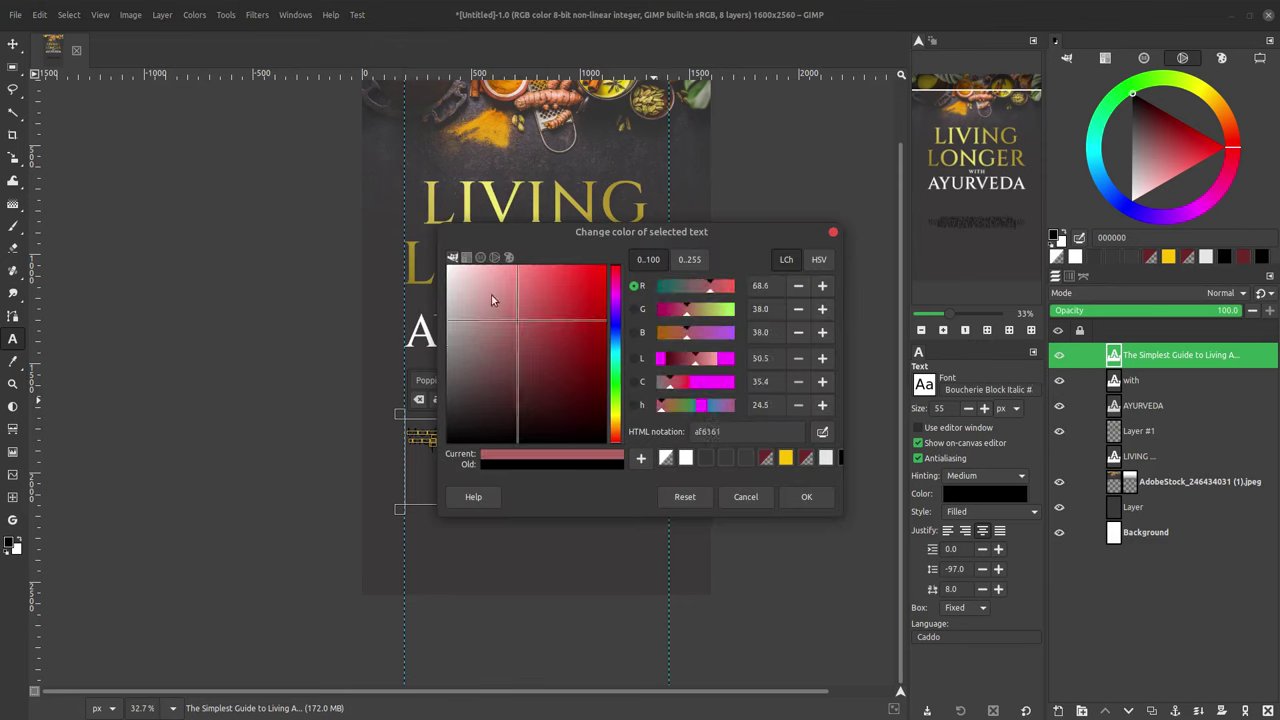
click(806, 496)
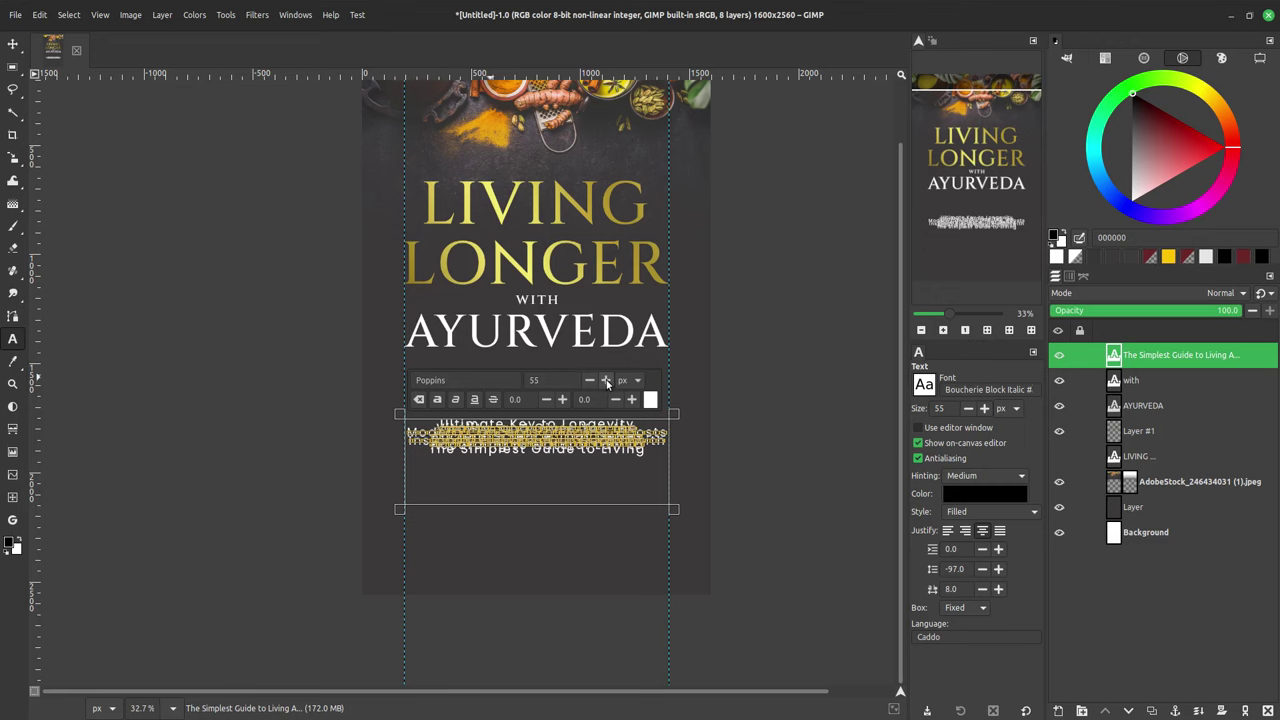
Step: Give the subtitle font size 30, line spacing 0 and letter spacing 0
key(ctrl+a)
key(Return)
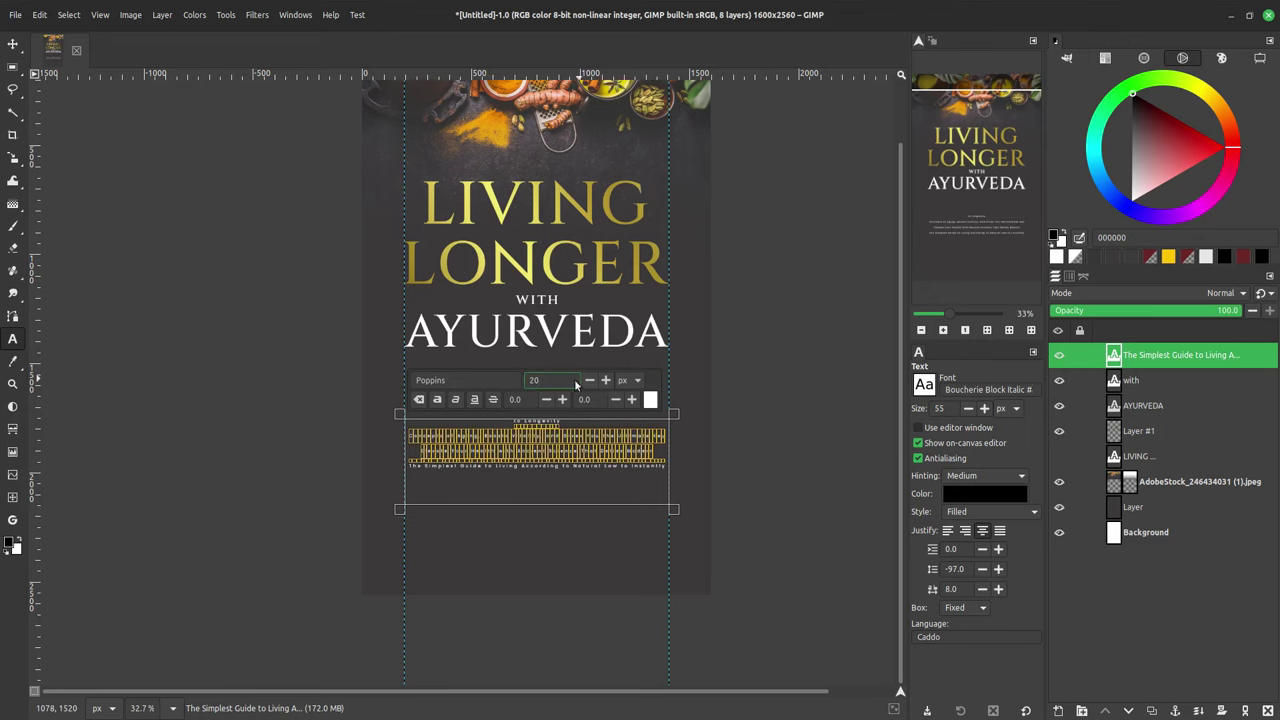
key(ctrl+a)
key(Return)
triple_click(966, 569)
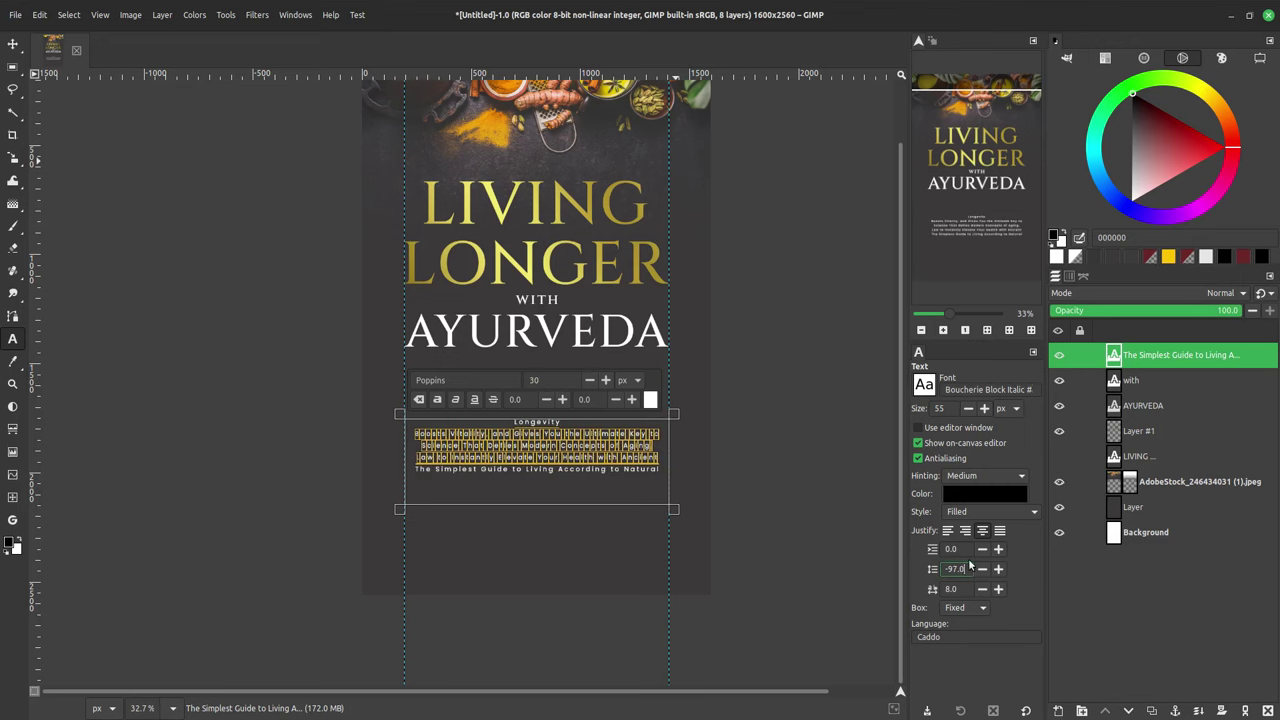
text(0)
key(Return)
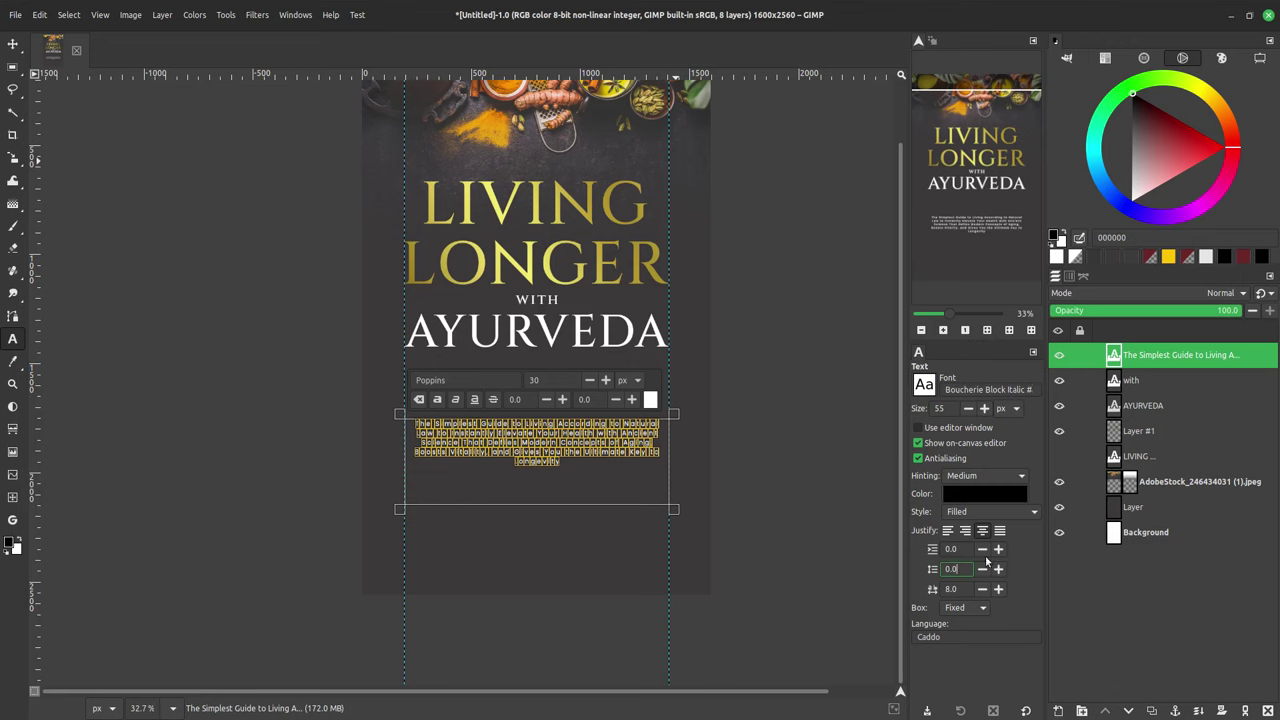
triple_click(962, 589)
text(0)
key(Return)
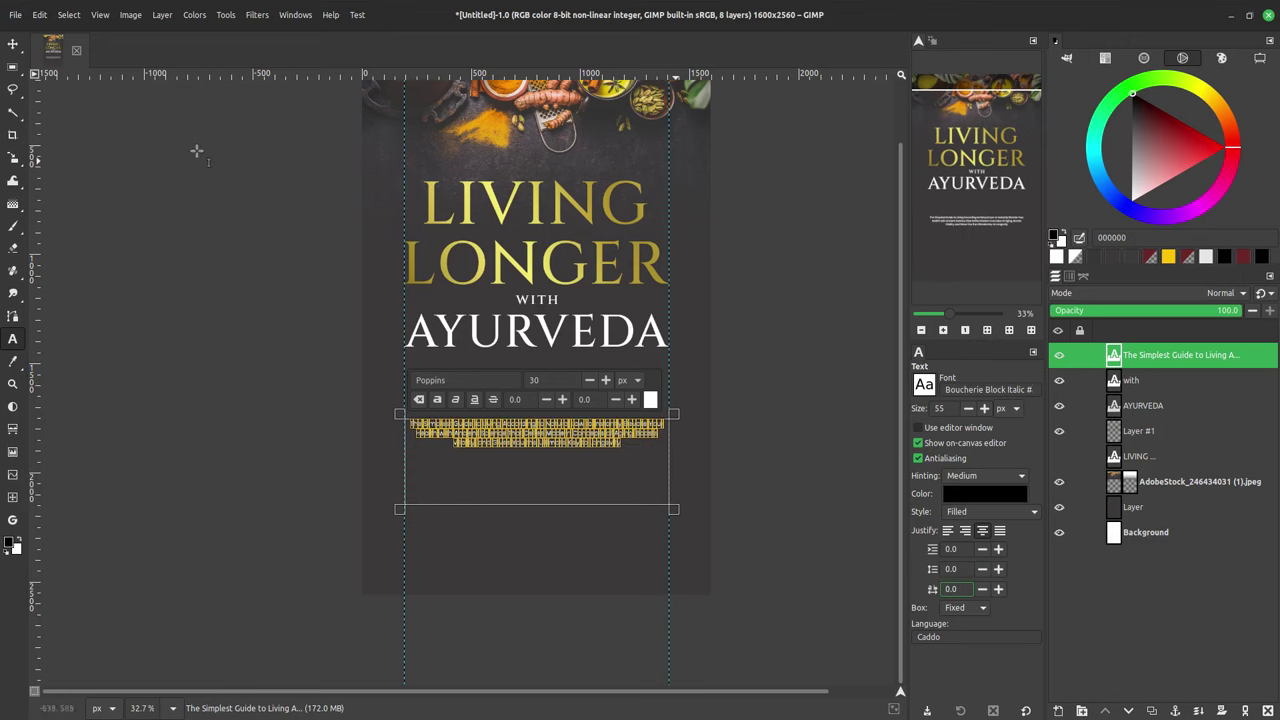
key(Escape)
Step: Raise the subtitle line spacing to 15 and remove a vertical guide
ctrl+scroll(565, 425, up, 3)
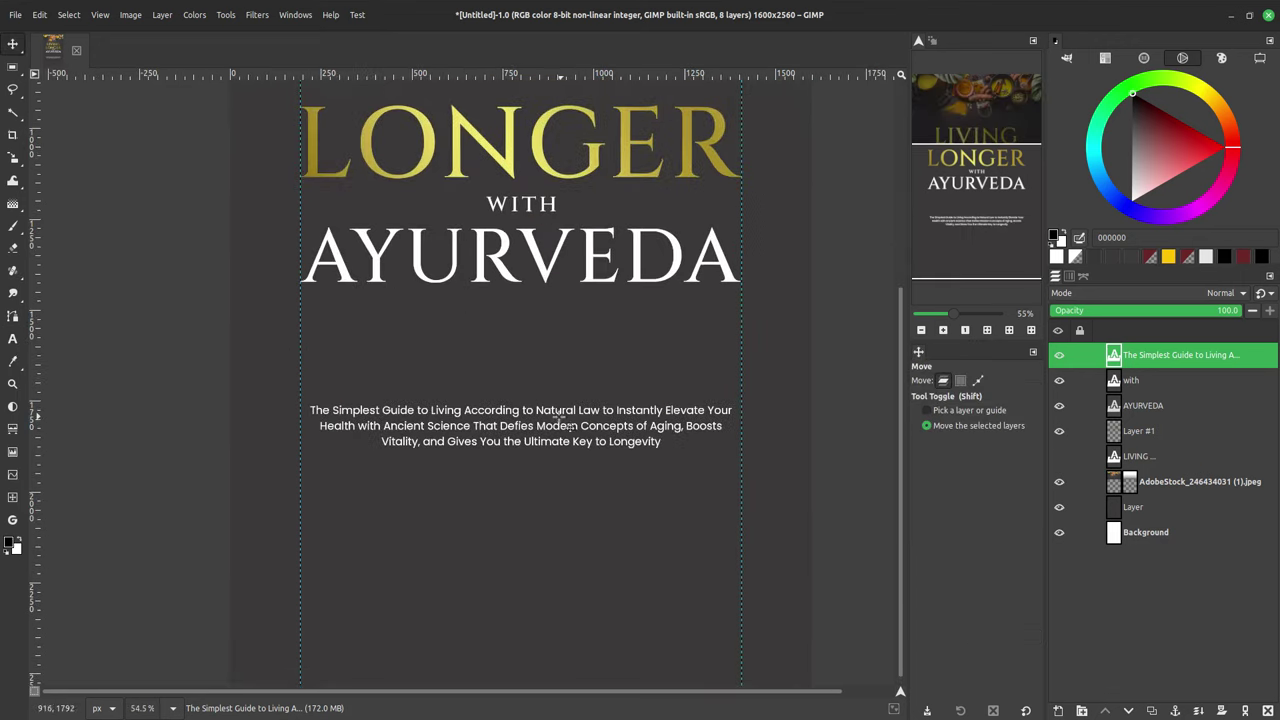
click(565, 422)
key(ctrl+a)
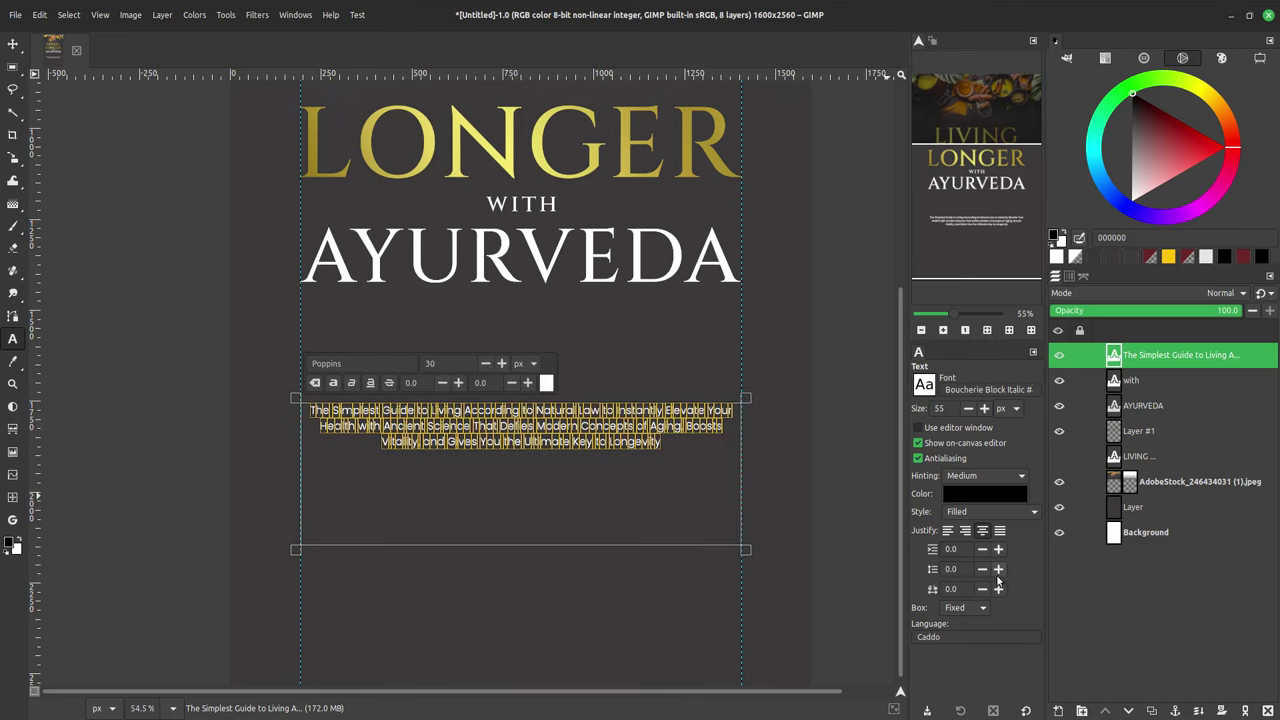
click(999, 569)
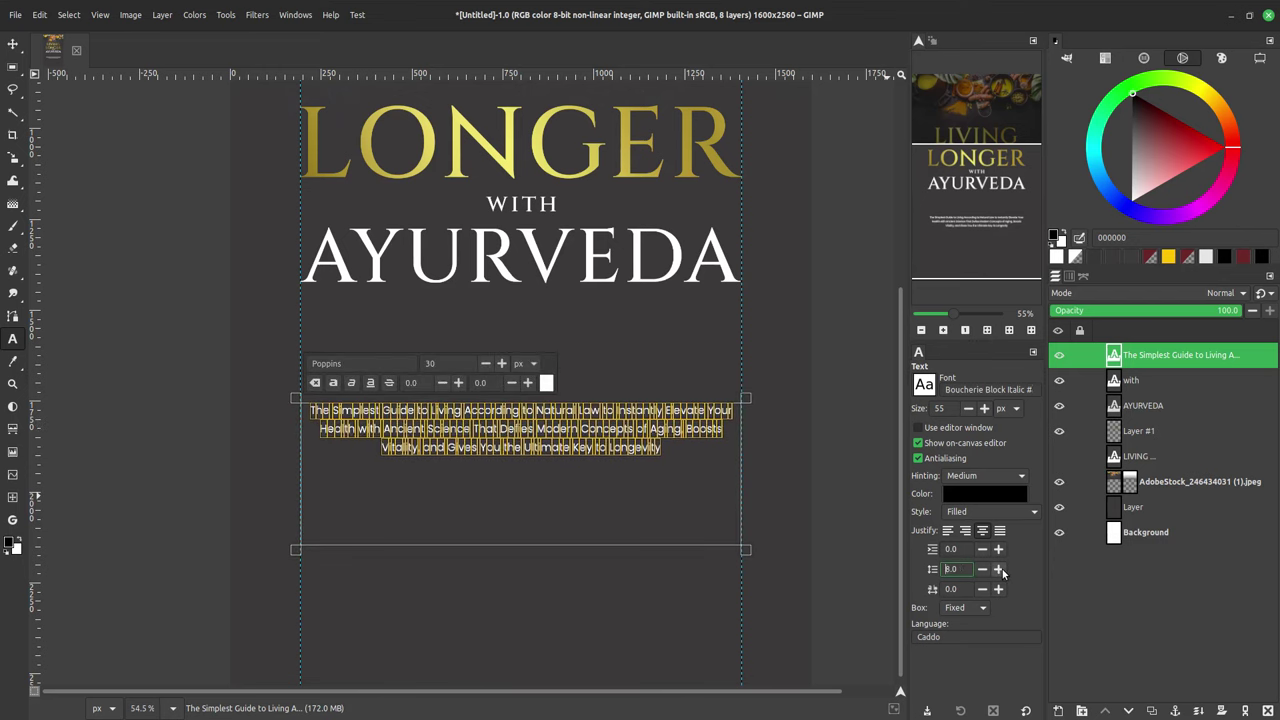
click(999, 569)
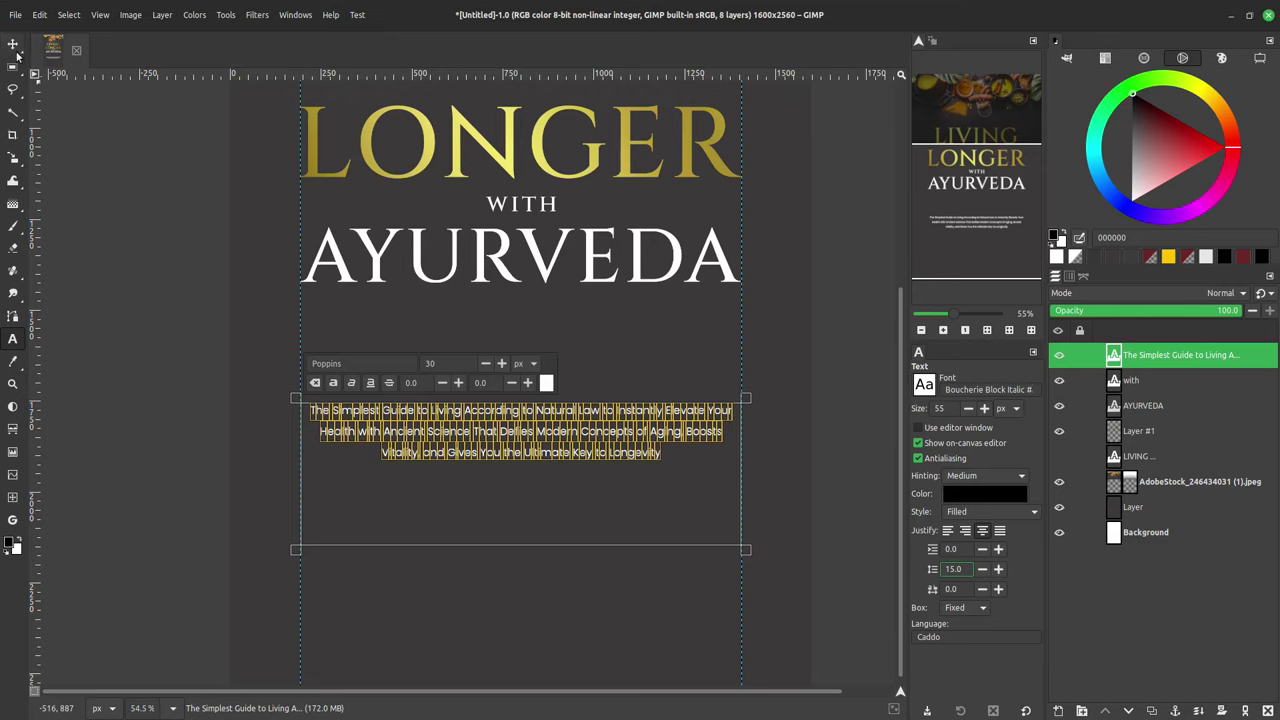
click(13, 44)
scroll(600, 420, down, 3)
scroll(600, 420, down, 2)
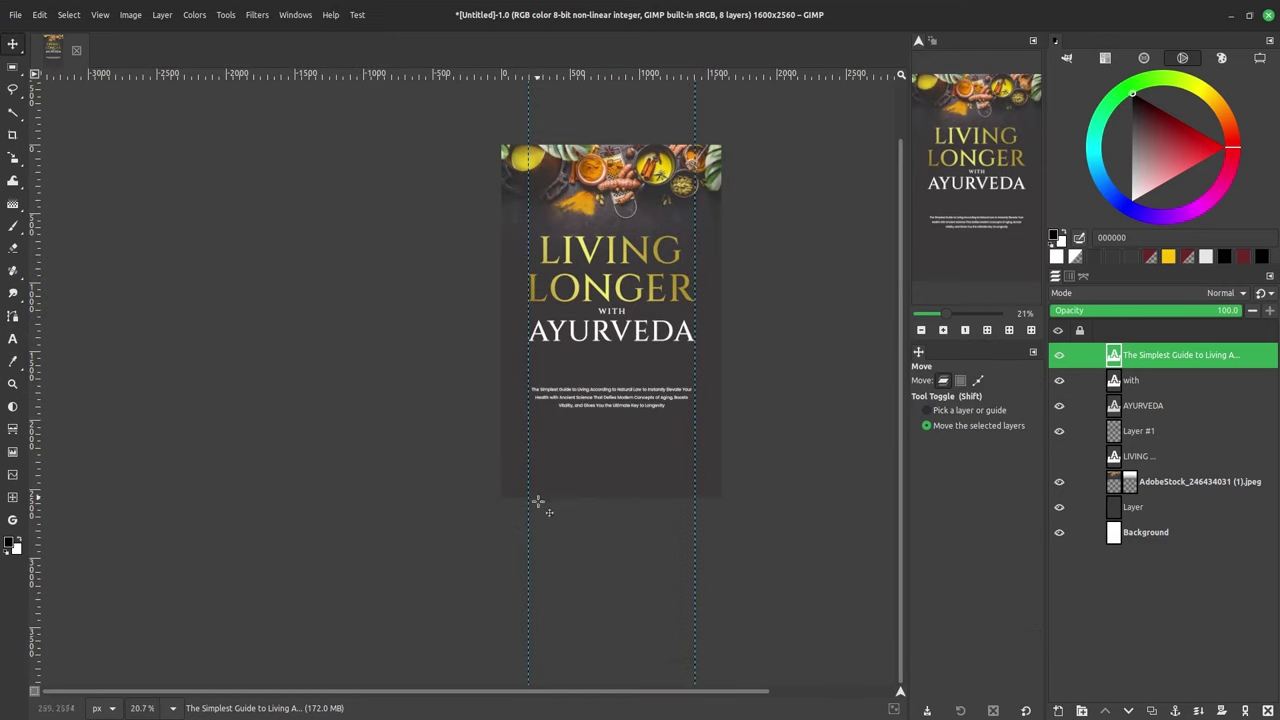
drag(693, 518, 762, 513)
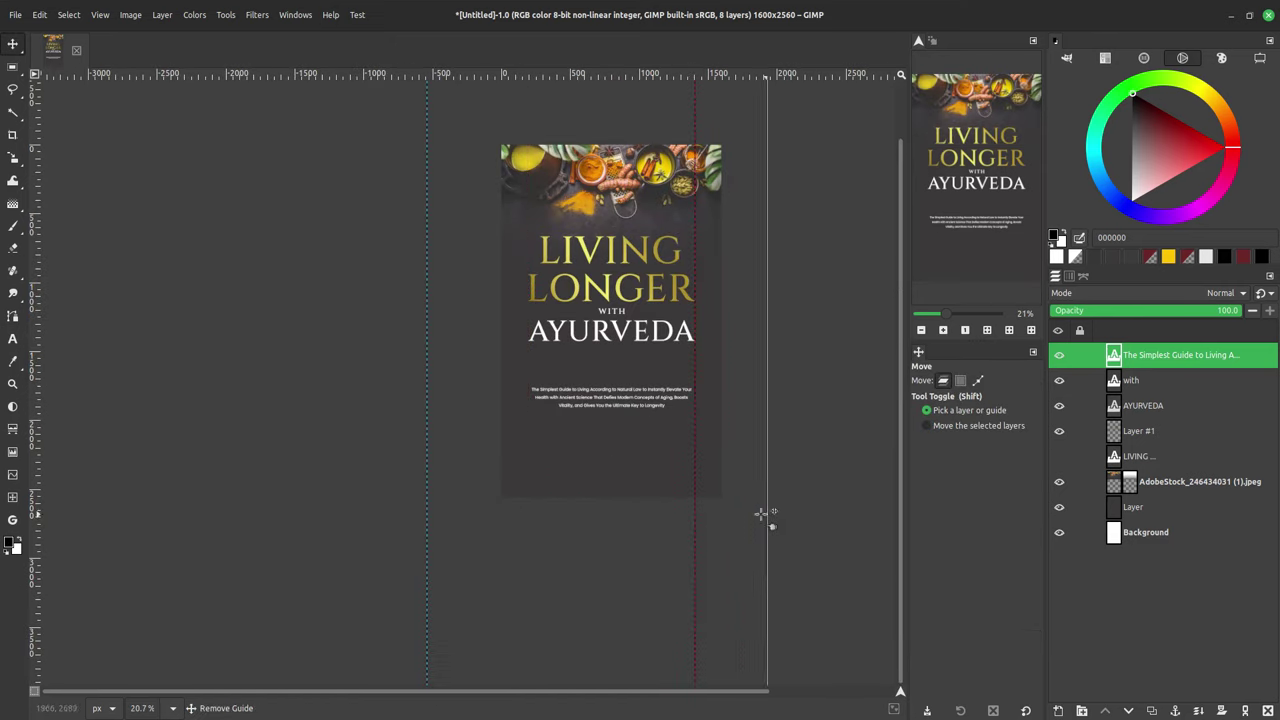
scroll(712, 328, up, 5)
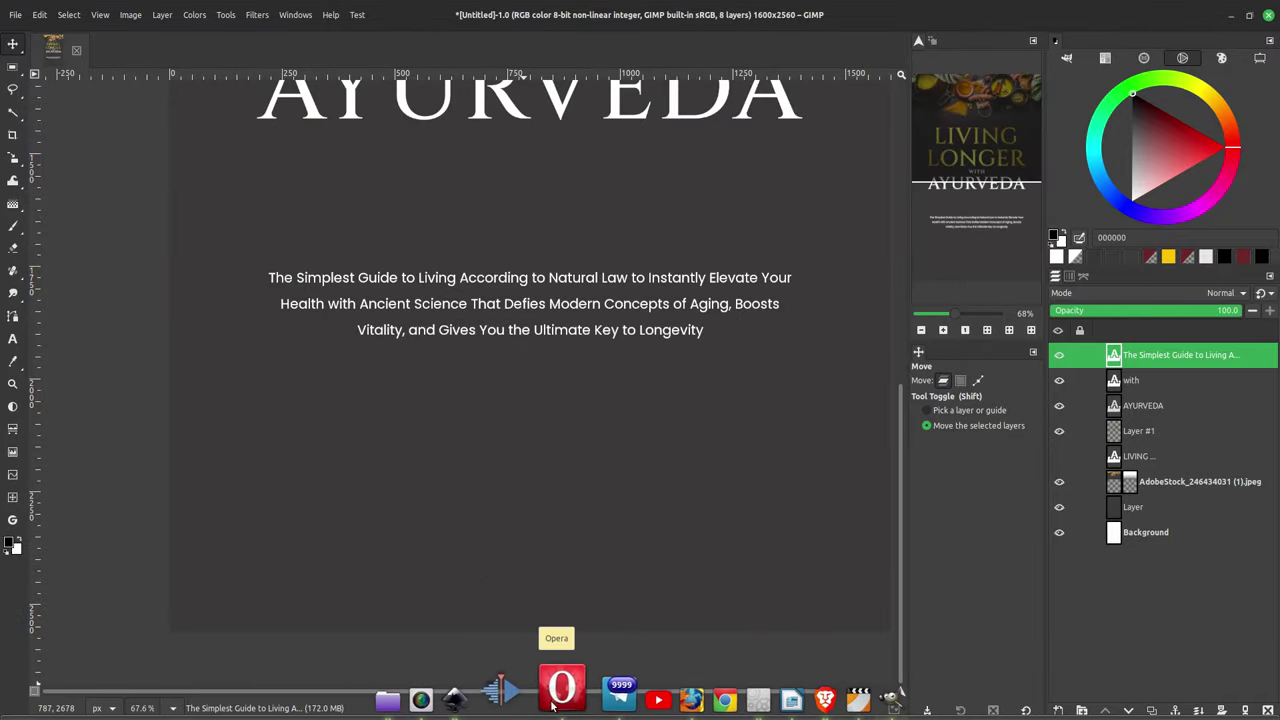
Step: Type the author's name in a new text box below the subtitle, coloured white
key(t)
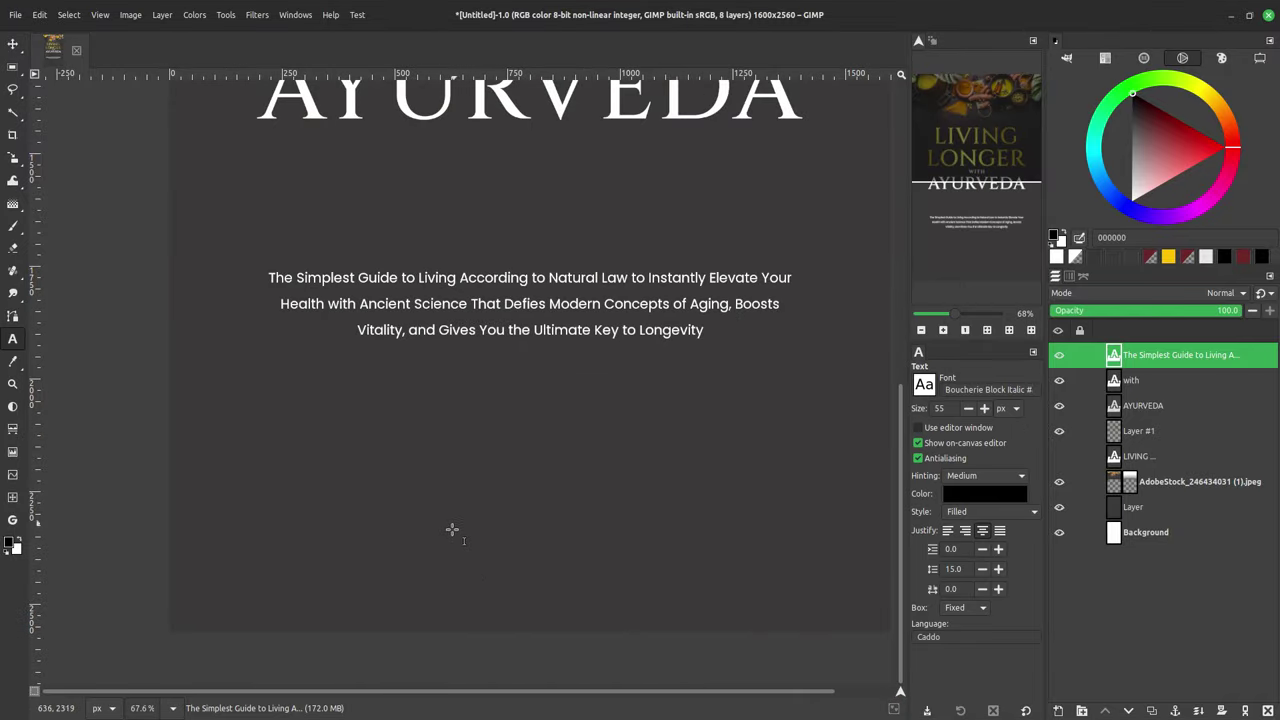
click(452, 529)
text(ELLEUN)
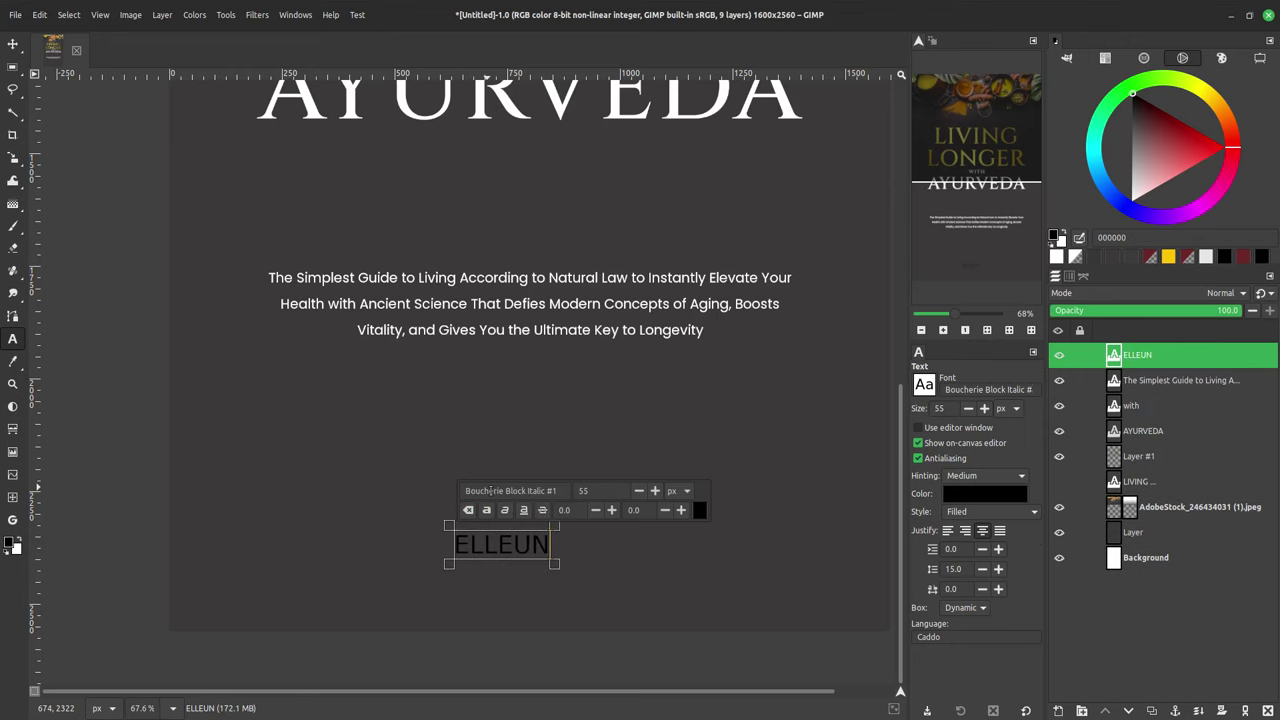
key(BackSpace)
key(BackSpace)
text(N DUNN)
key(ctrl+a)
click(698, 512)
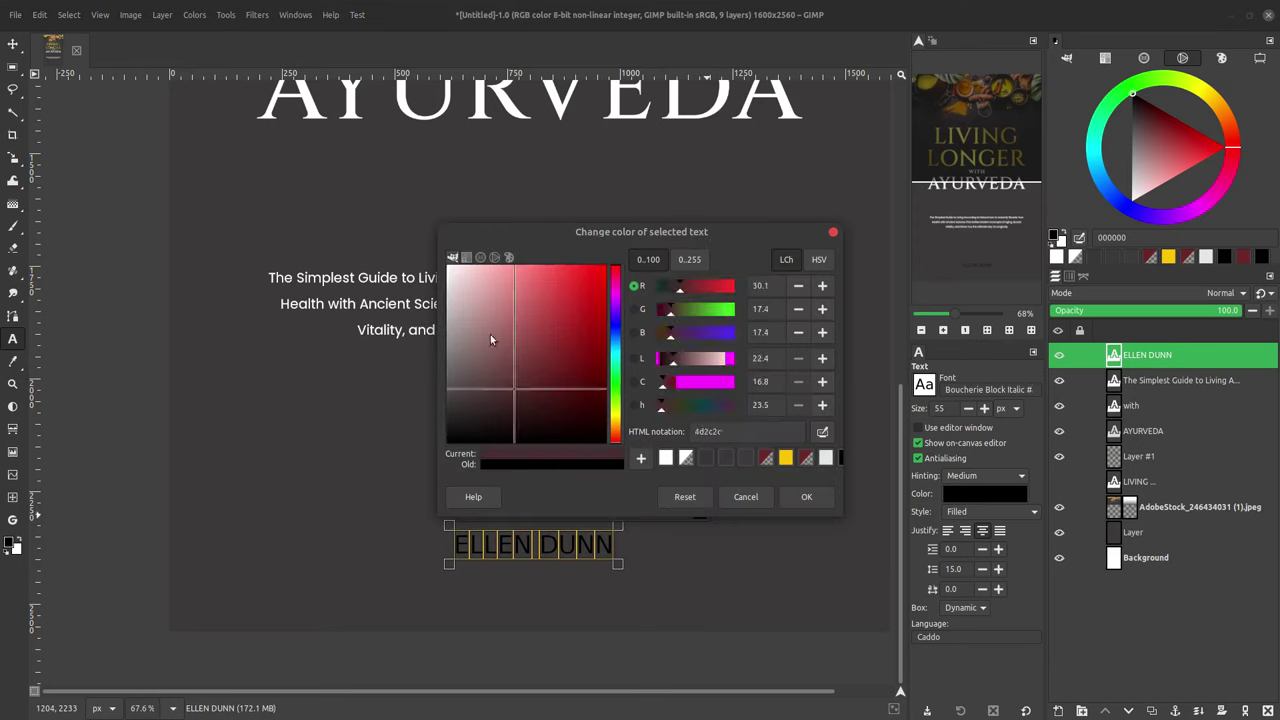
drag(500, 357, 420, 212)
click(807, 497)
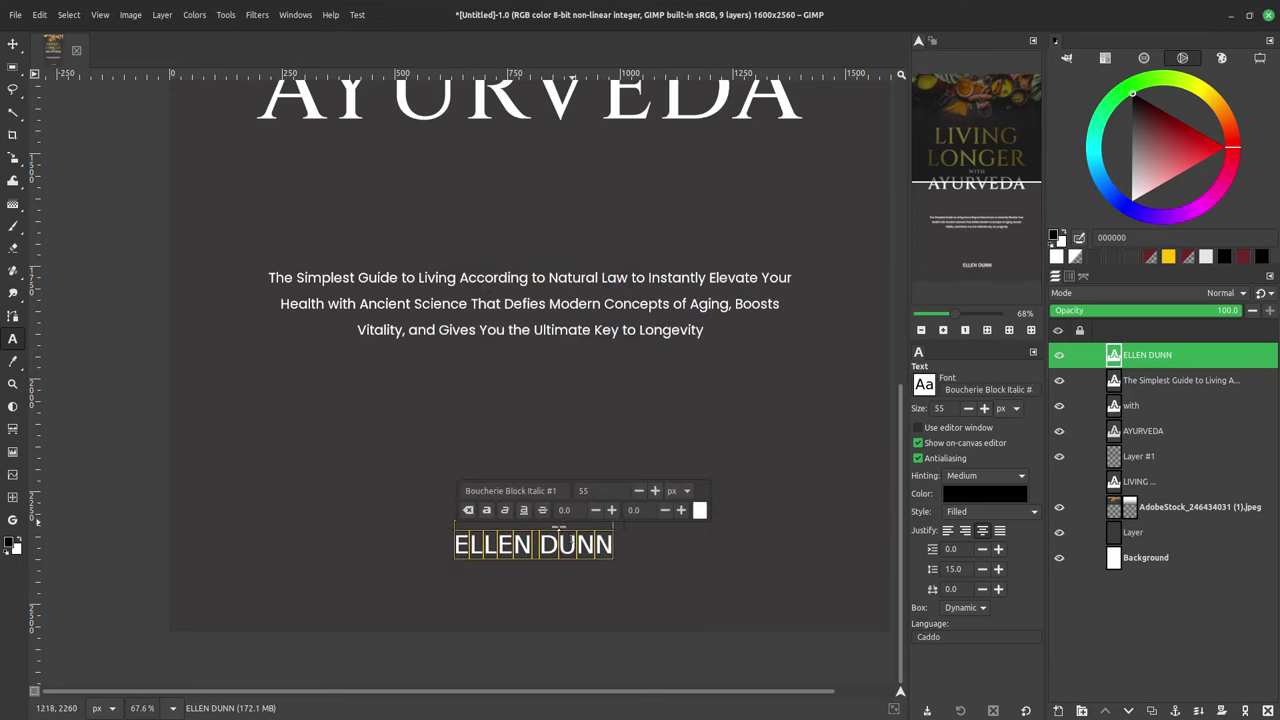
Step: Set the author's name in Cinzel with letter spacing 2.0
triple_click(564, 491)
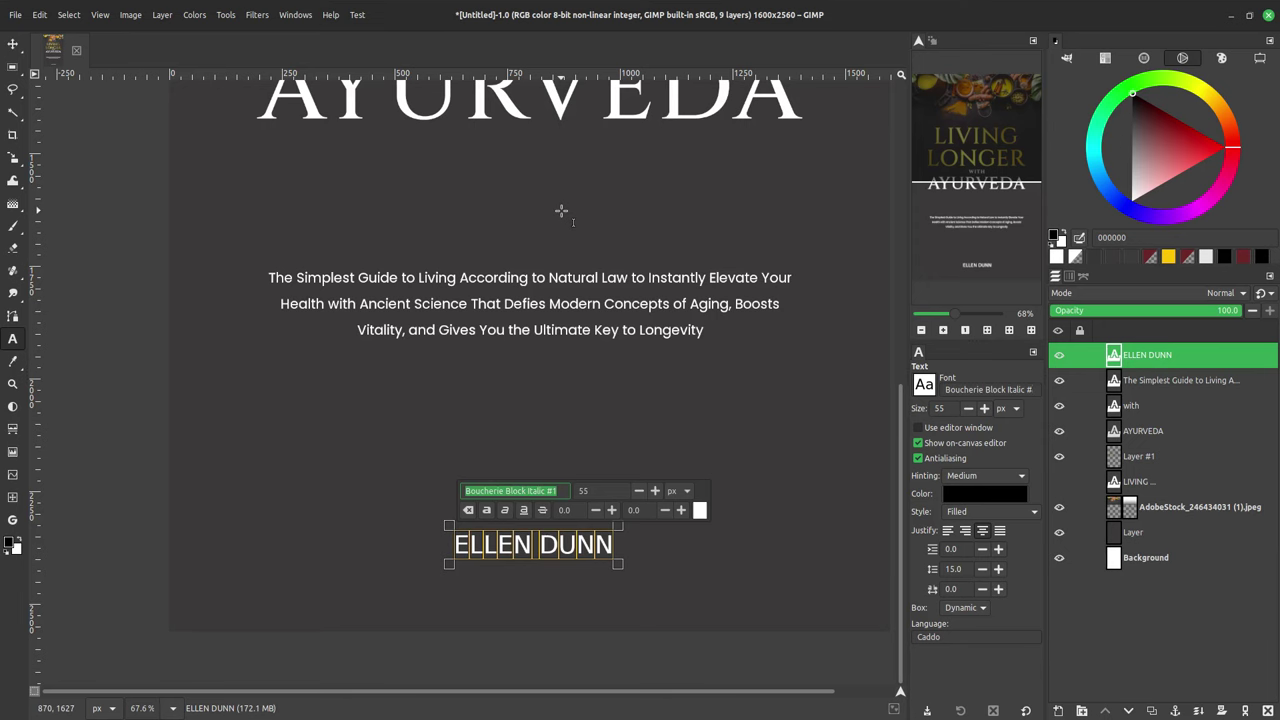
text(CIN)
click(502, 509)
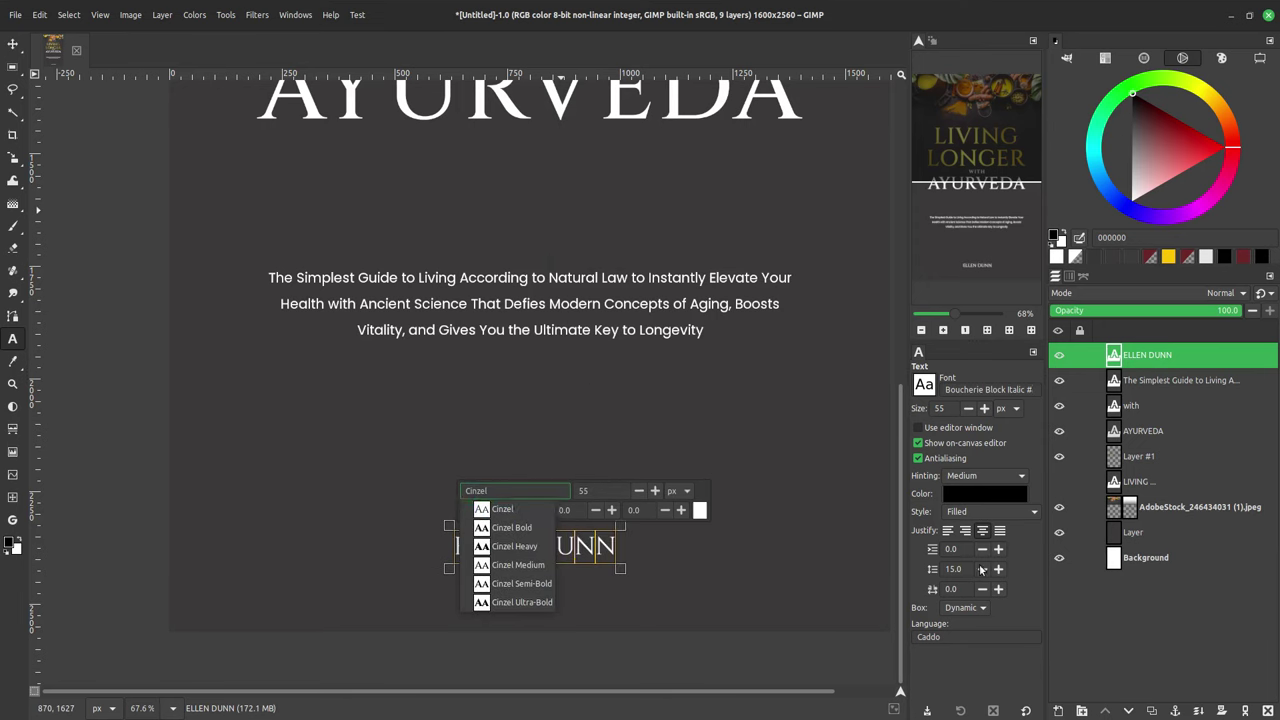
click(952, 589)
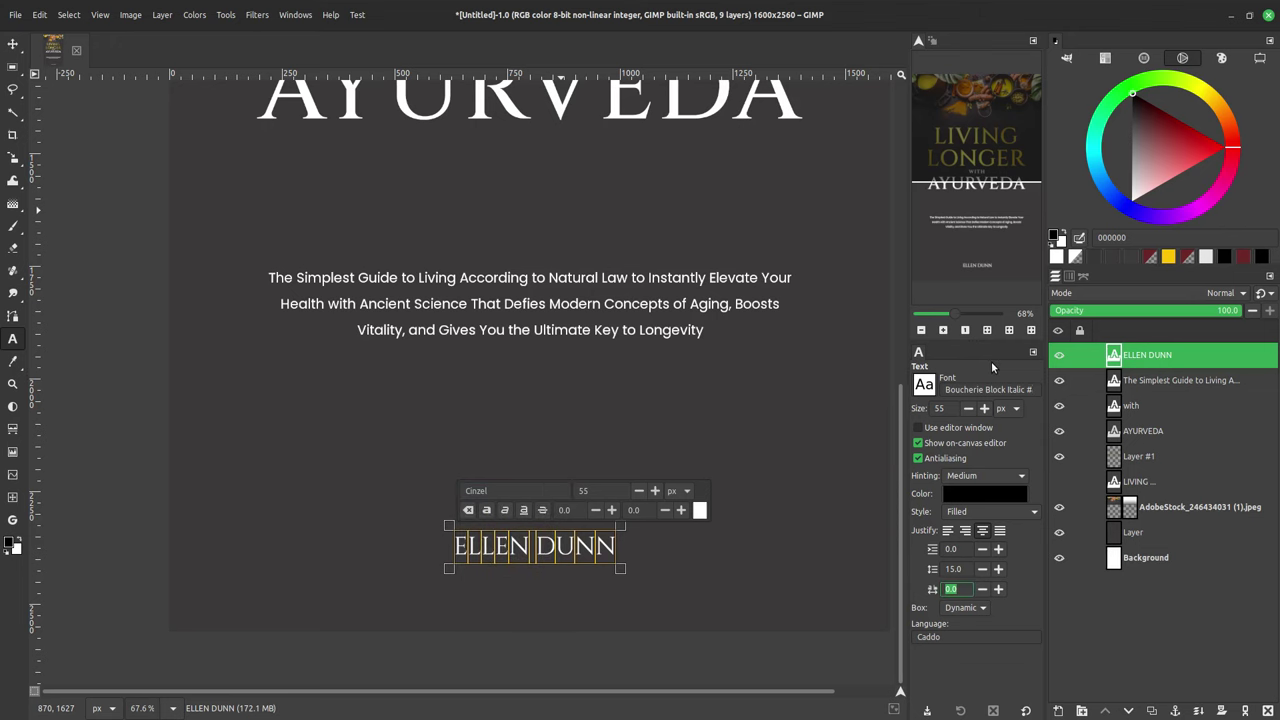
text(2)
key(Return)
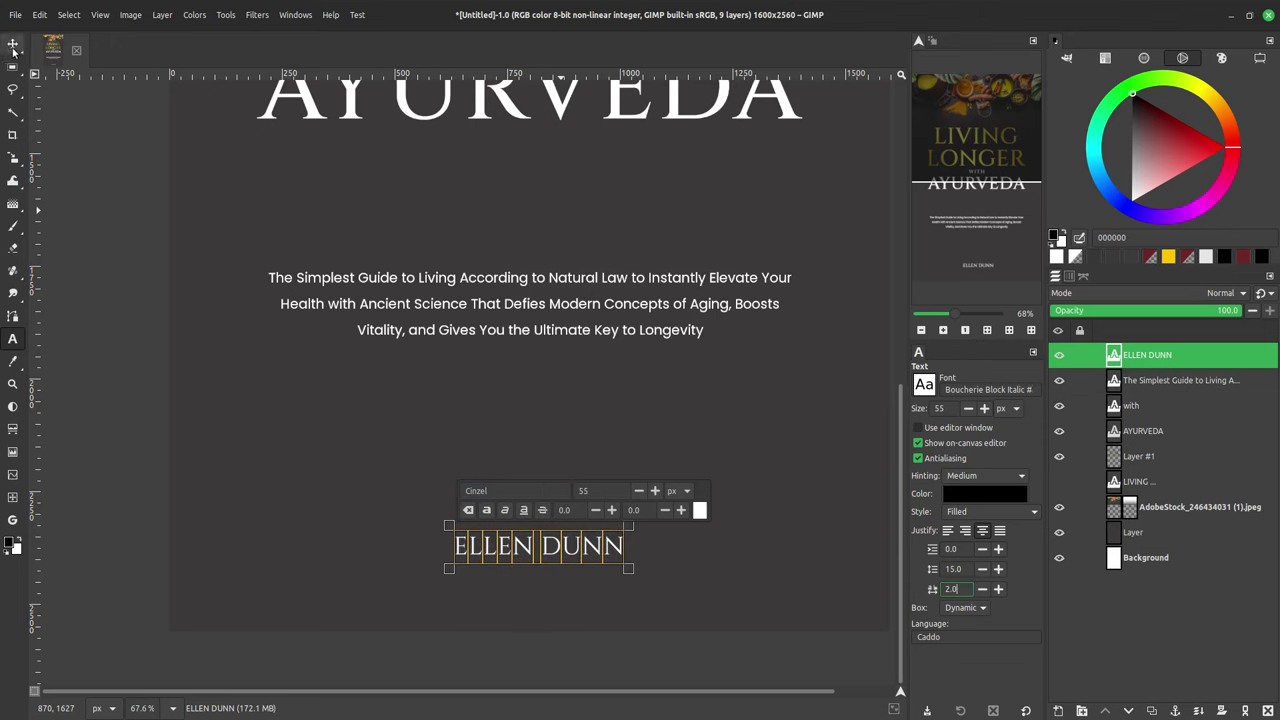
click(13, 44)
scroll(563, 443, down, 3)
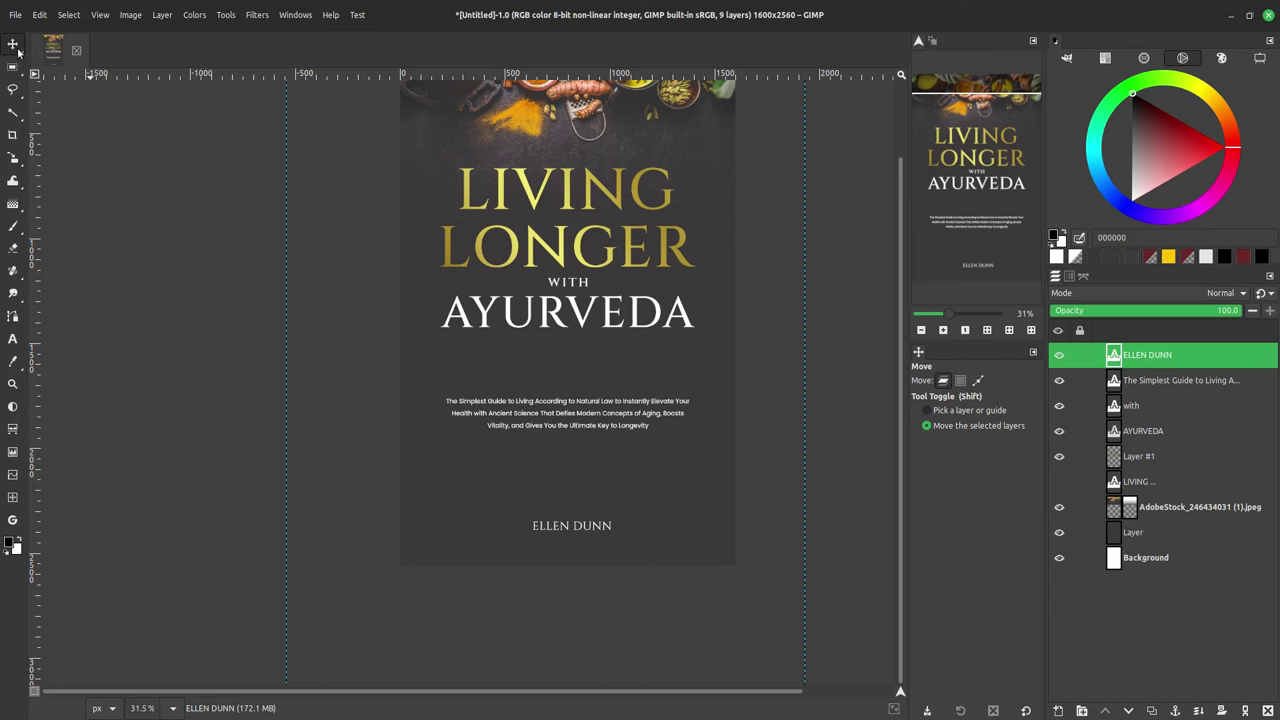
Step: Centre the author's name horizontally on the cover with the Align tool
click(45, 62)
click(951, 506)
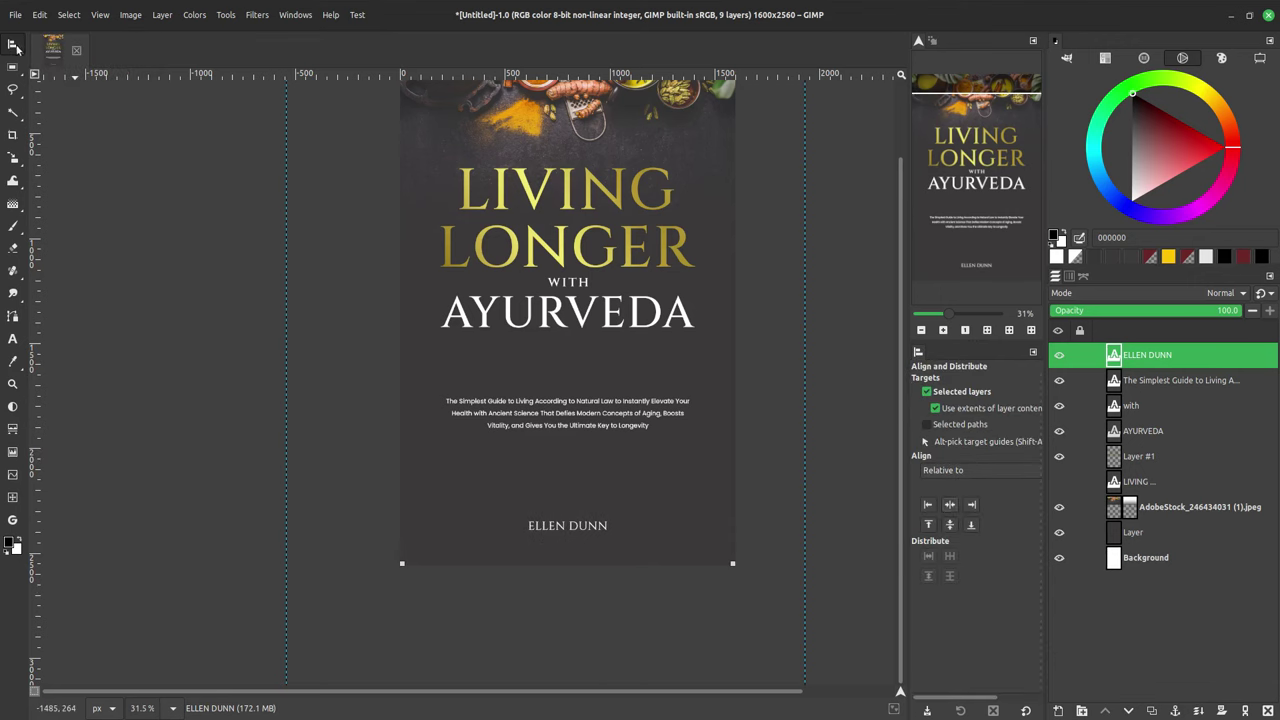
click(50, 44)
scroll(551, 502, down, 2)
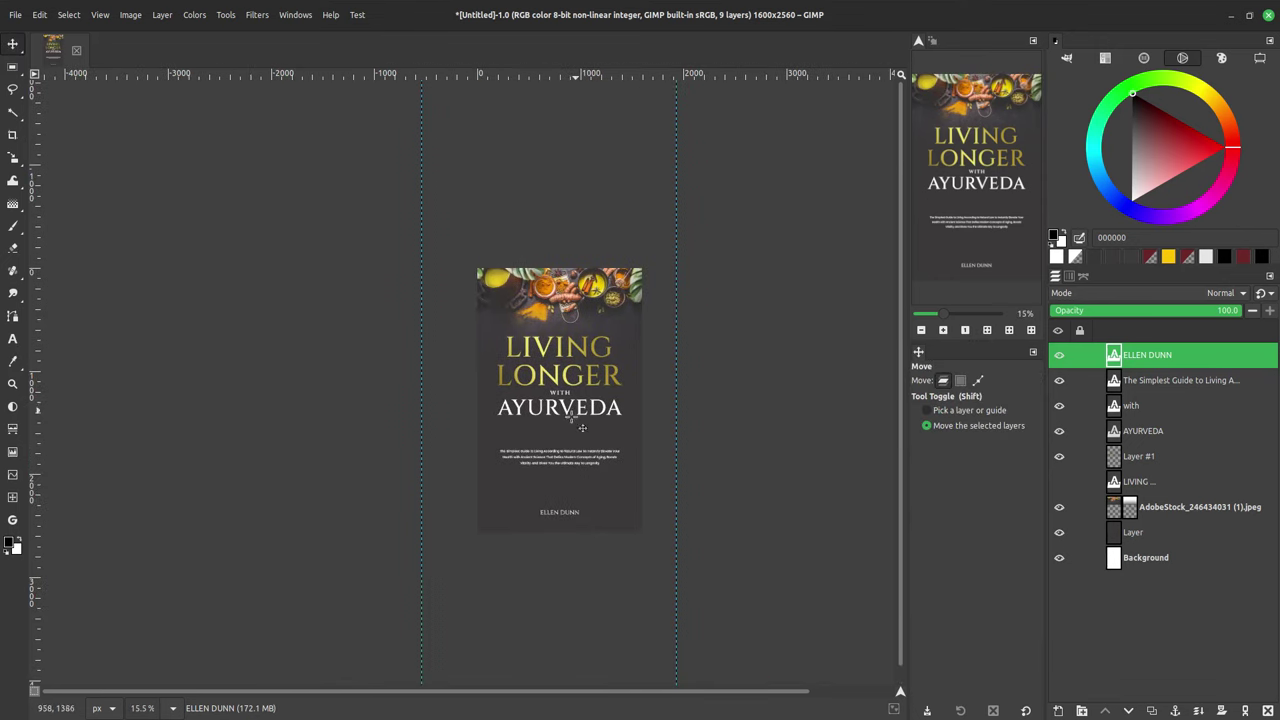
scroll(582, 428, up, 2)
scroll(615, 418, up, 1)
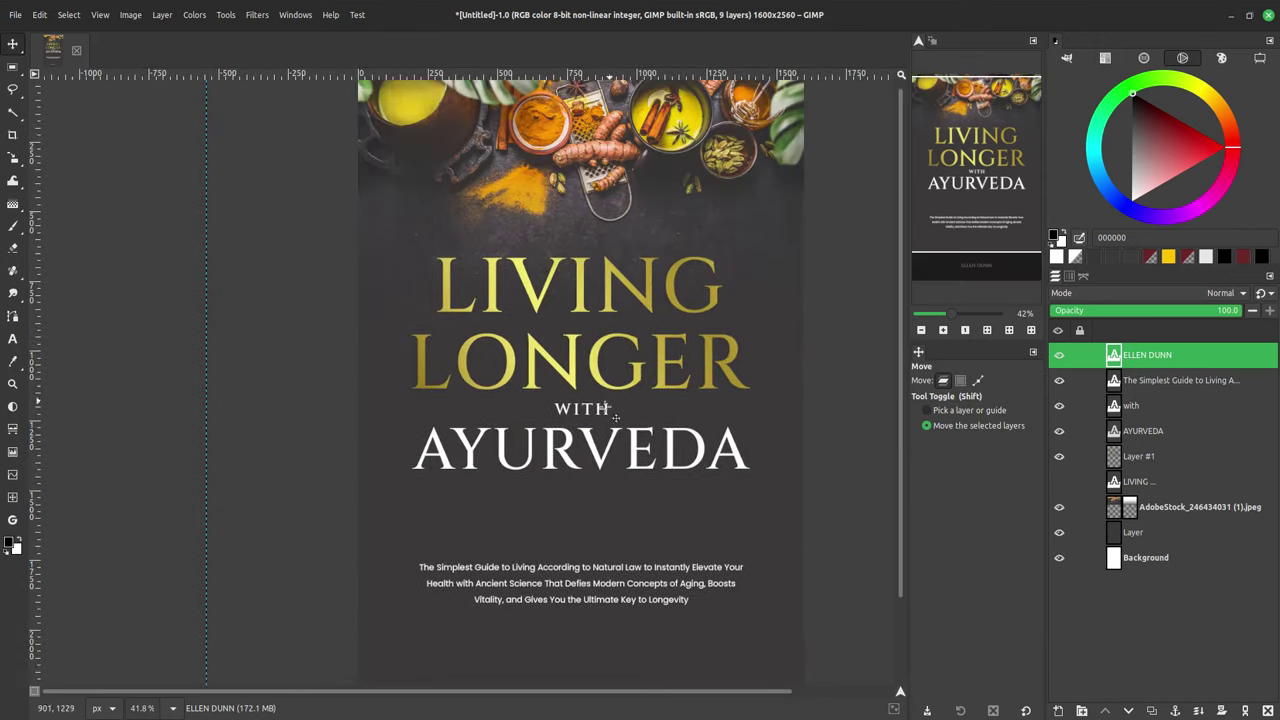
scroll(586, 455, up, 1)
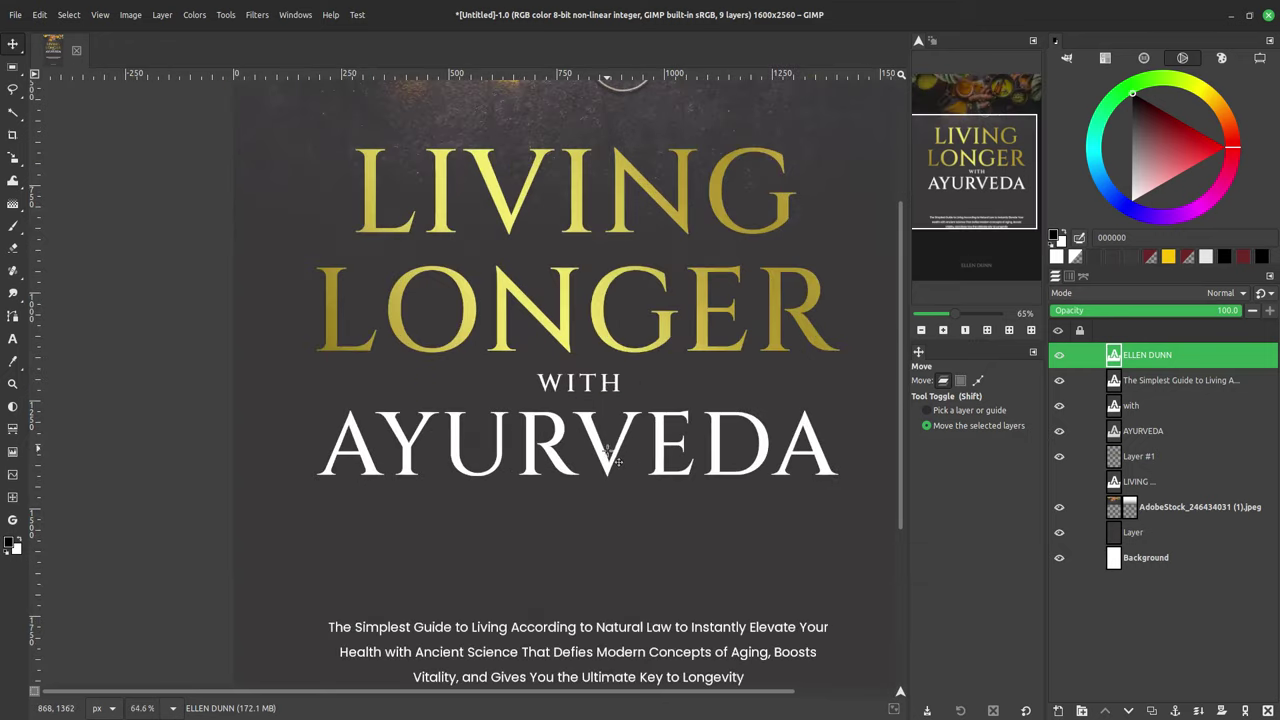
scroll(605, 425, up, 1)
Step: Nudge the AYURVEDA and WITH title lines slightly lower
drag(613, 470, 613, 505)
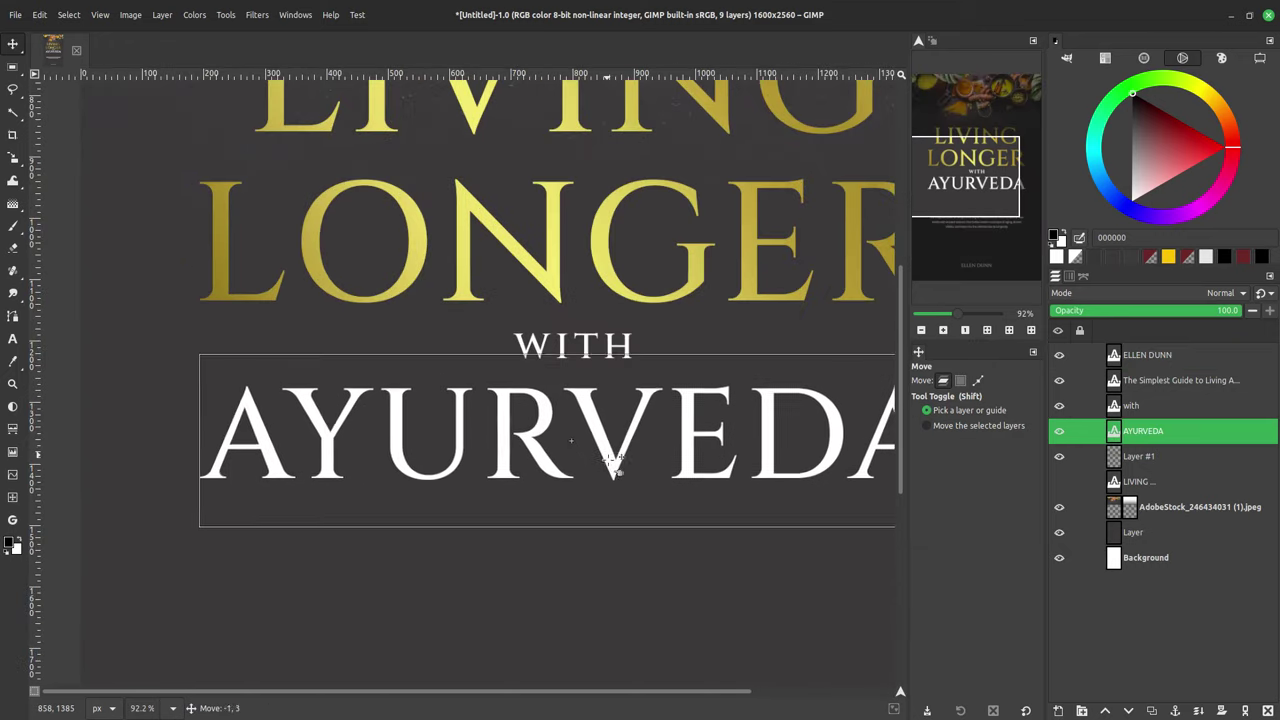
scroll(643, 324, up, 2)
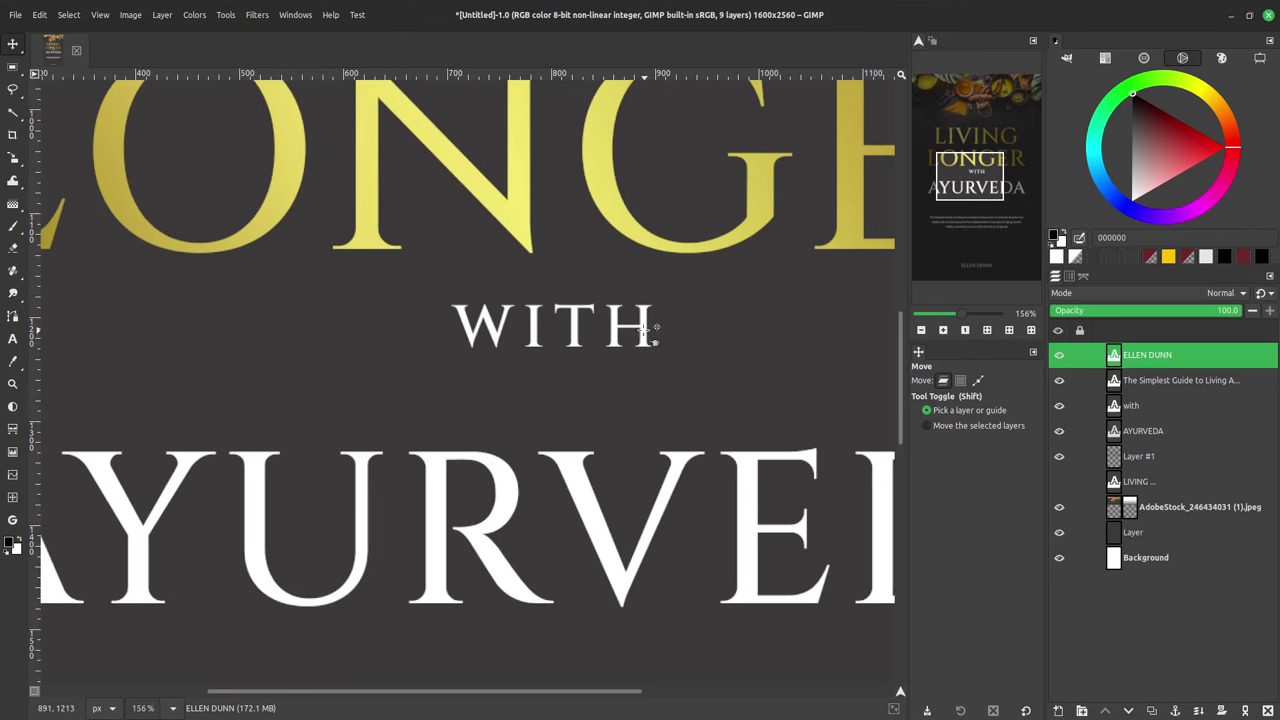
drag(651, 331, 654, 357)
scroll(545, 425, down, 1)
scroll(545, 425, down, 2)
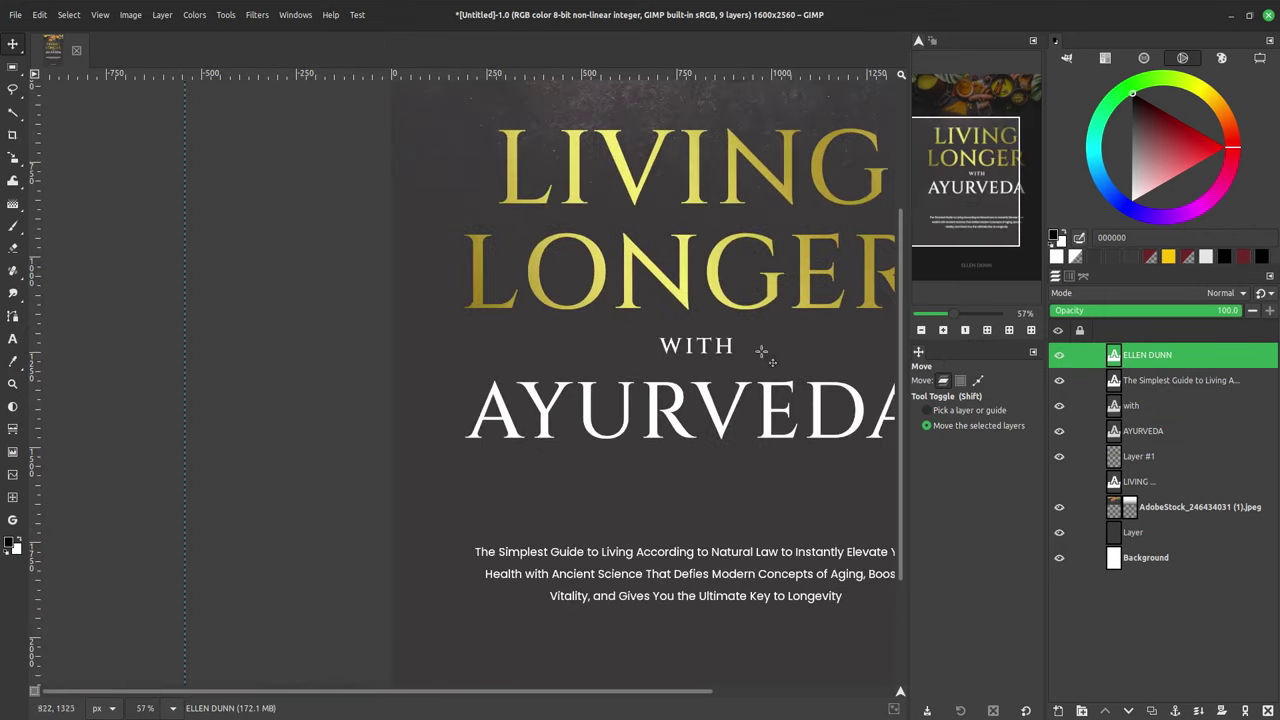
scroll(743, 363, down, 1)
scroll(634, 360, down, 1)
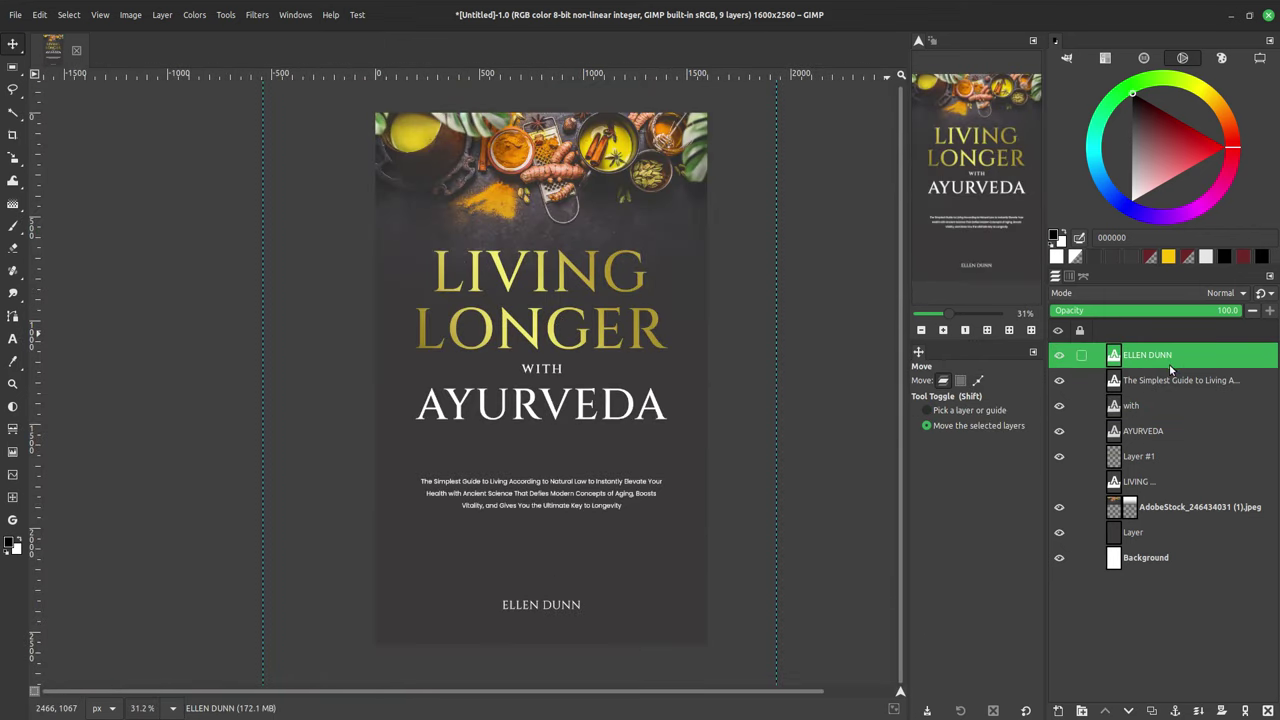
Step: Evenly distribute the with, AYURVEDA and Layer #1 layers
click(1157, 485)
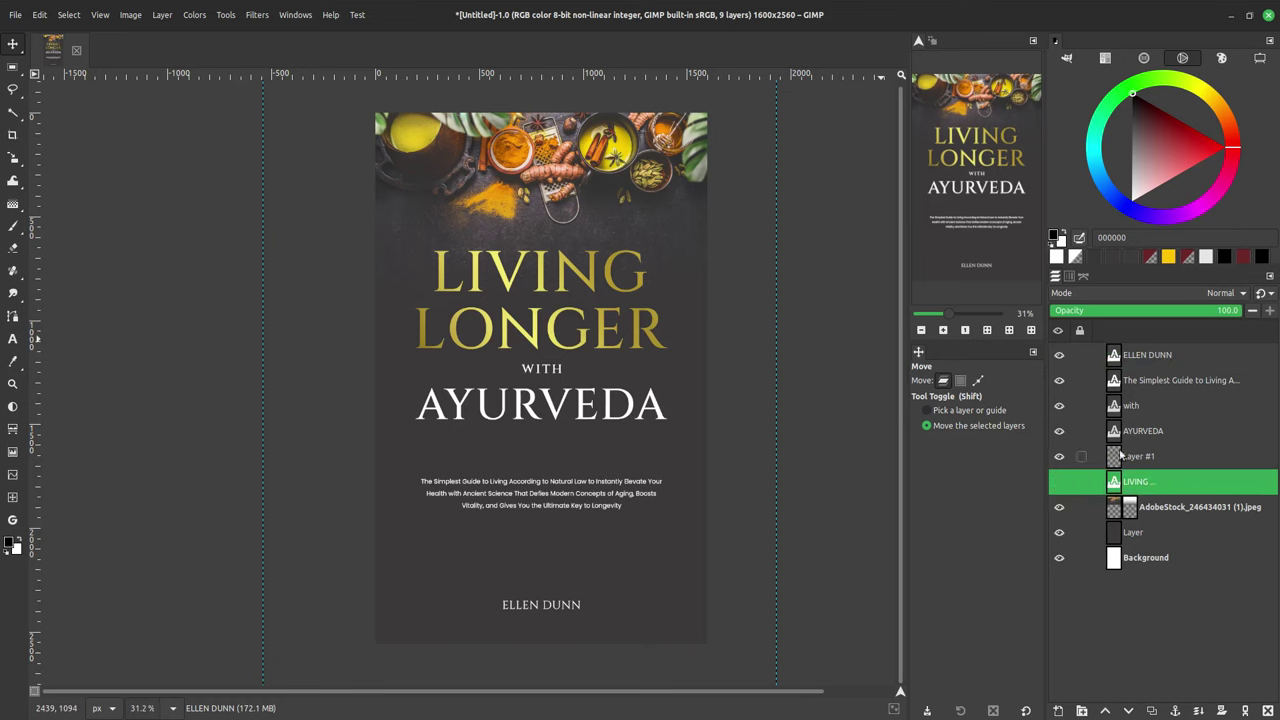
shift+click(1162, 407)
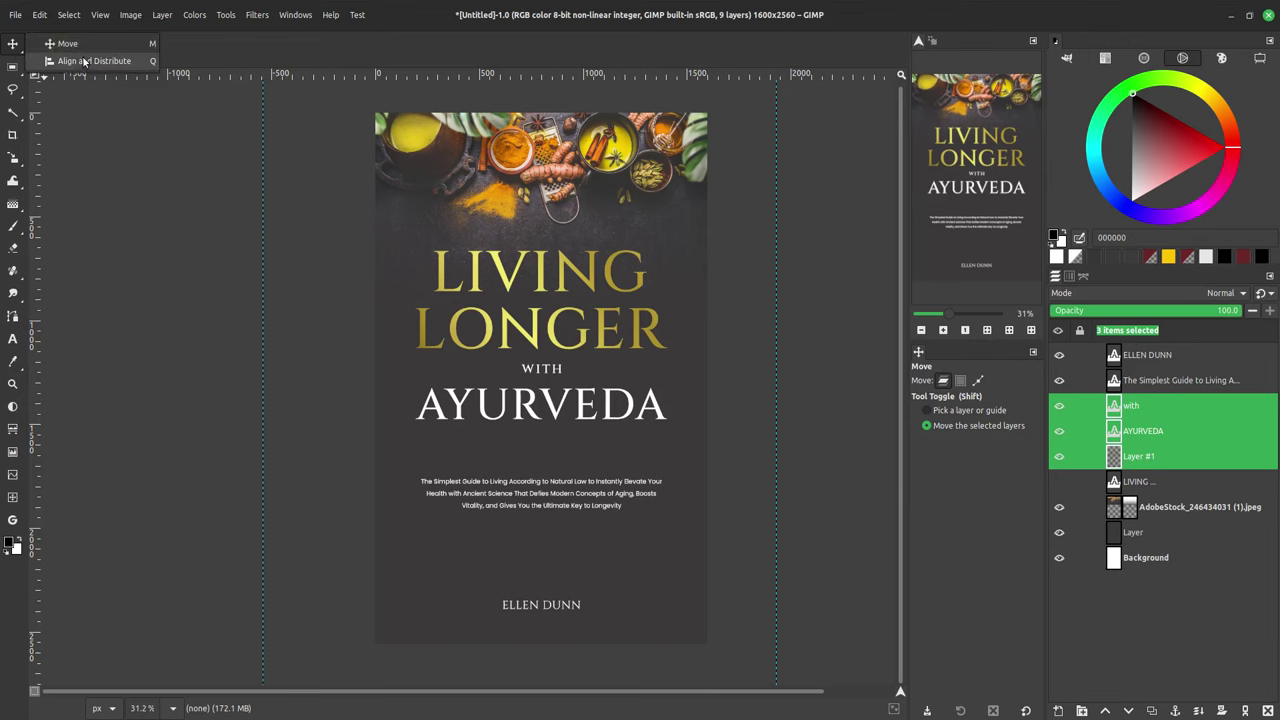
key(q)
click(951, 578)
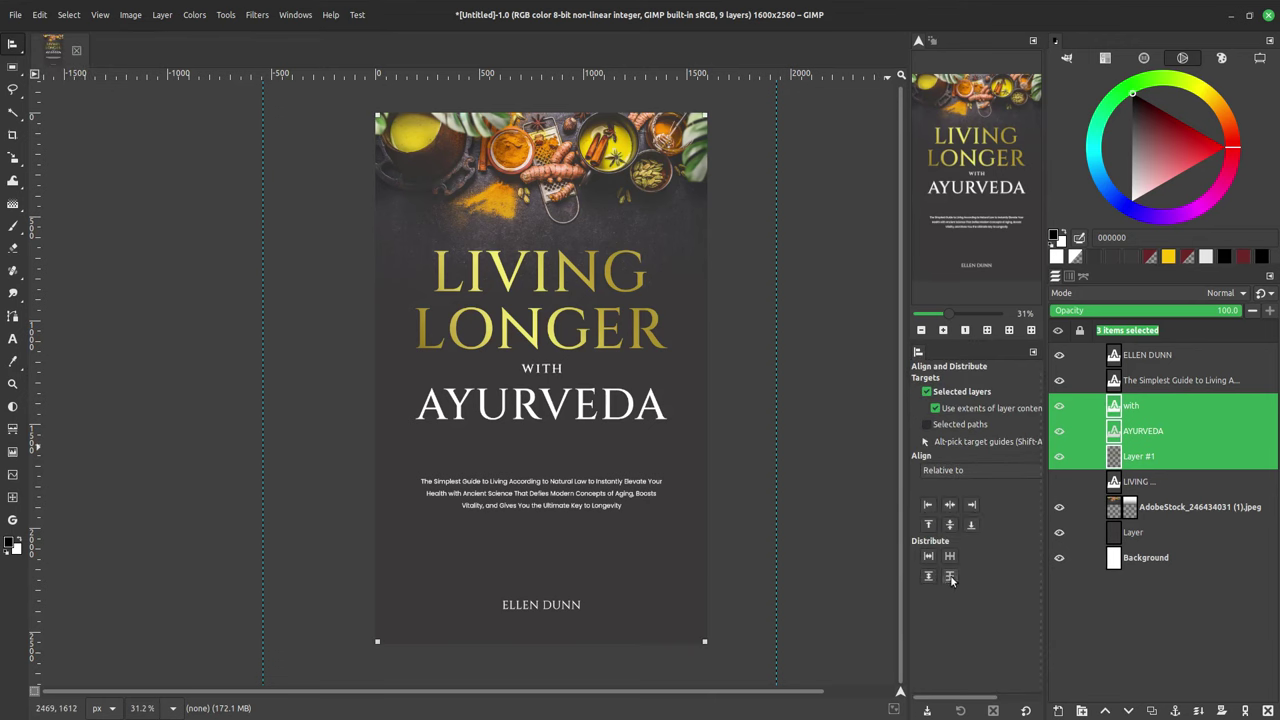
scroll(832, 468, up, 1)
scroll(840, 445, up, 5)
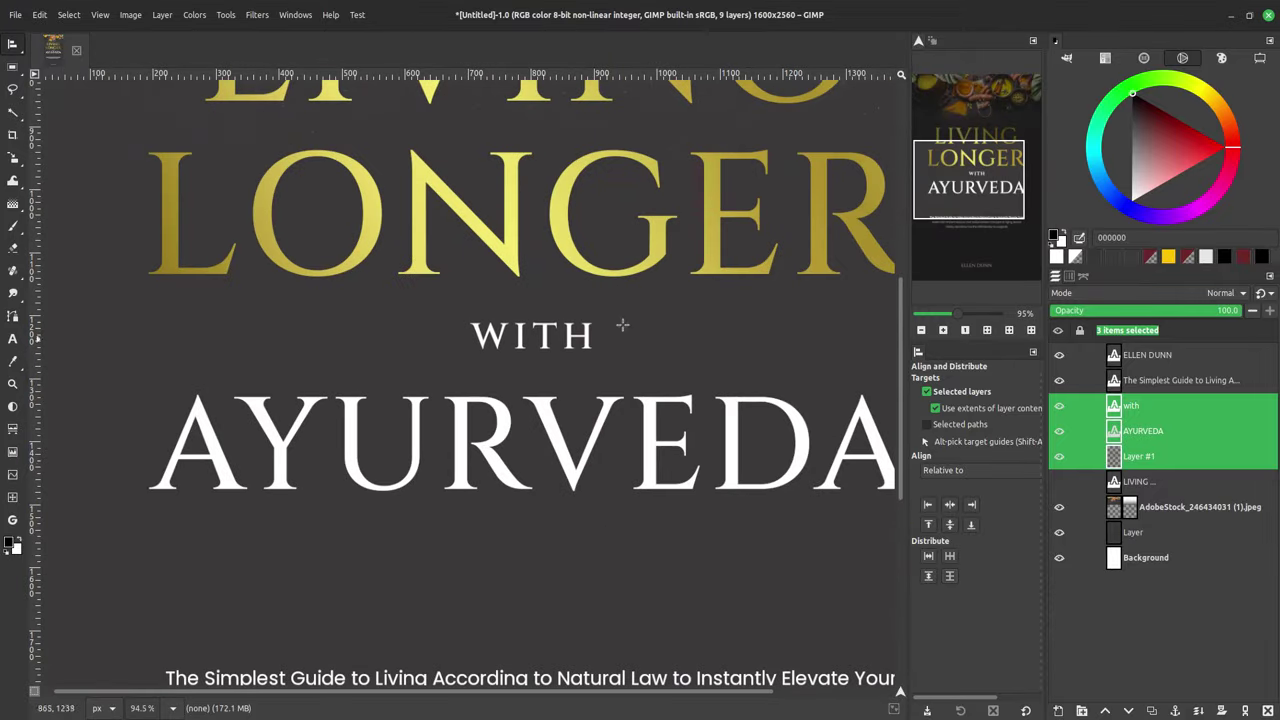
scroll(453, 485, down, 7)
scroll(453, 485, down, 1)
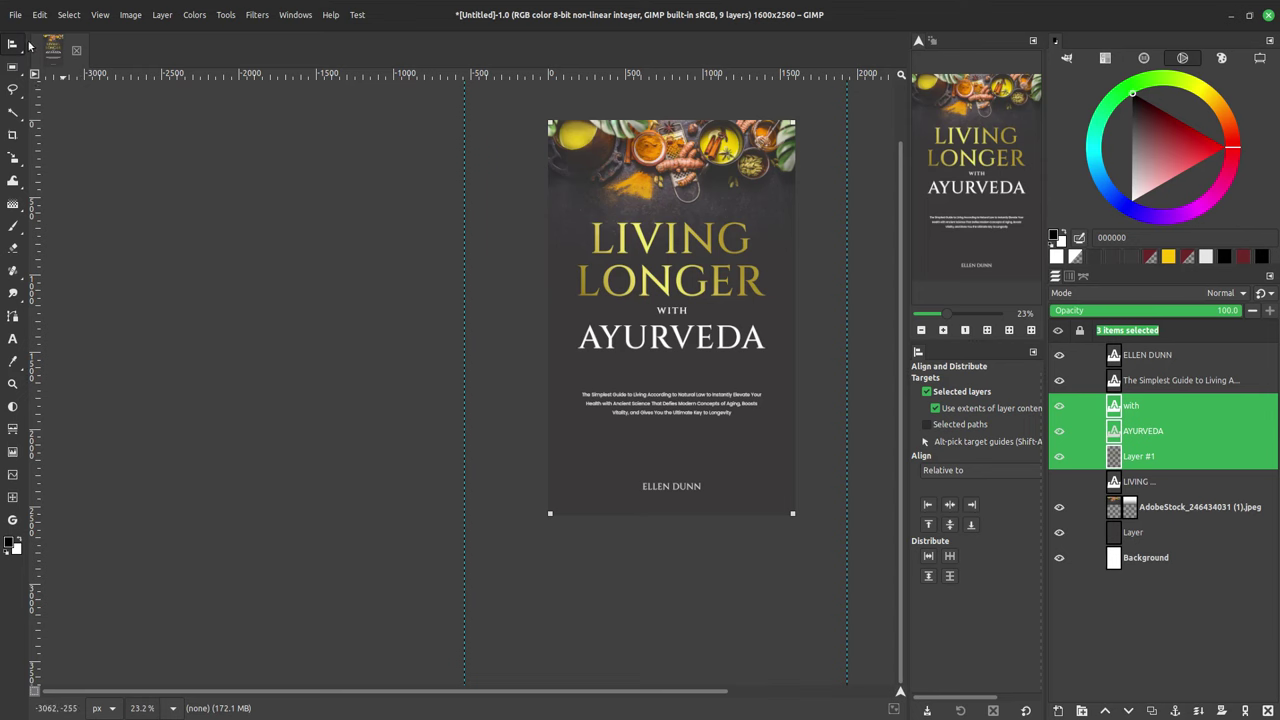
Step: Bring up the Downloads folder in the file manager
click(86, 47)
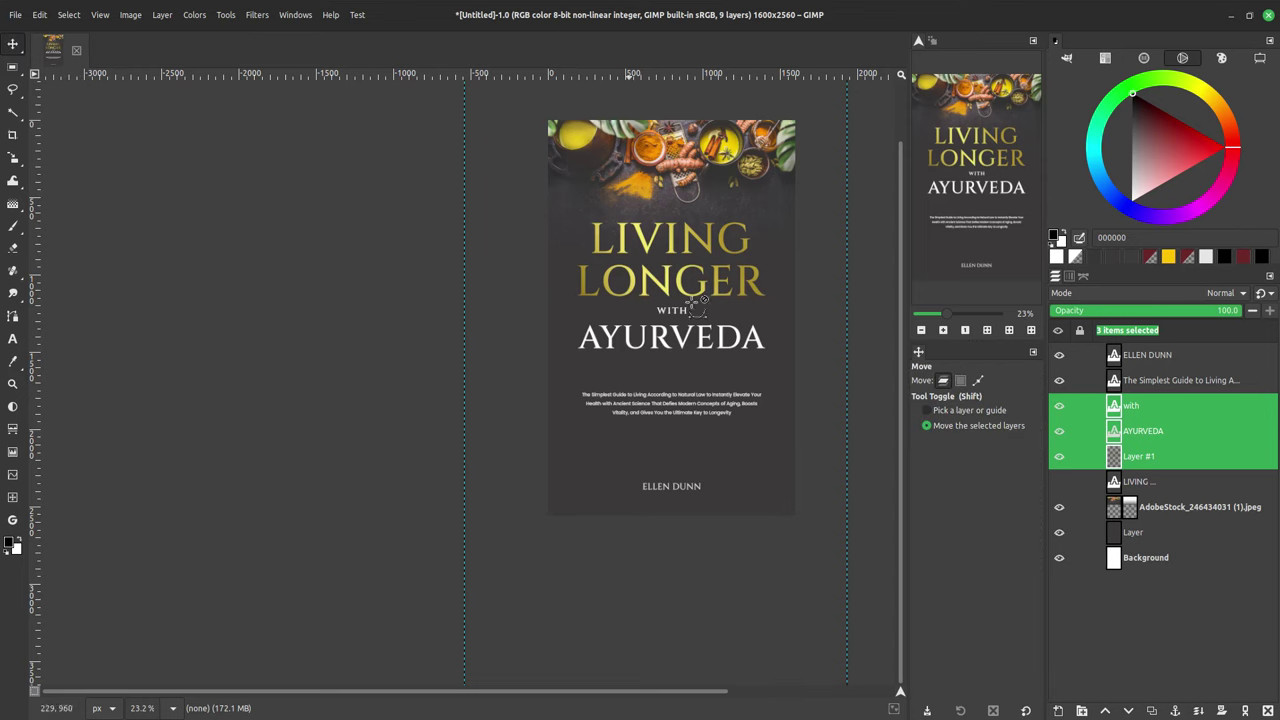
scroll(688, 318, down, 1)
scroll(688, 318, up, 3)
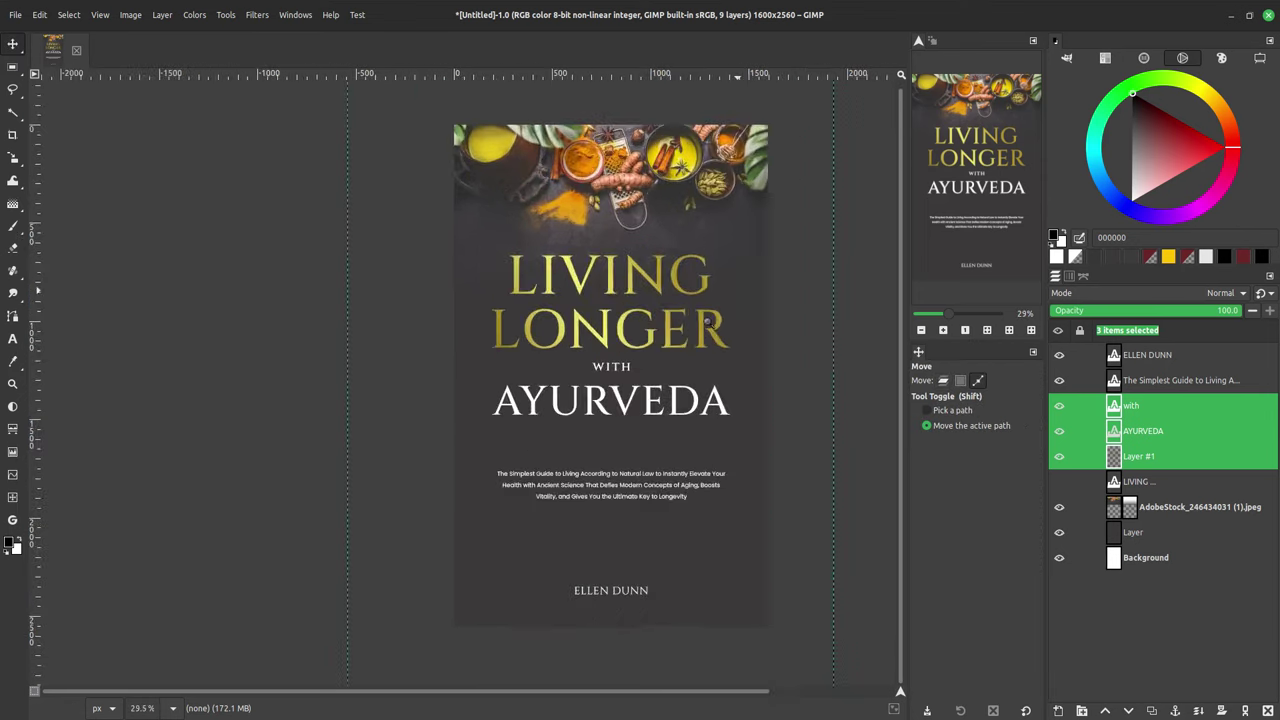
scroll(662, 348, down, 3)
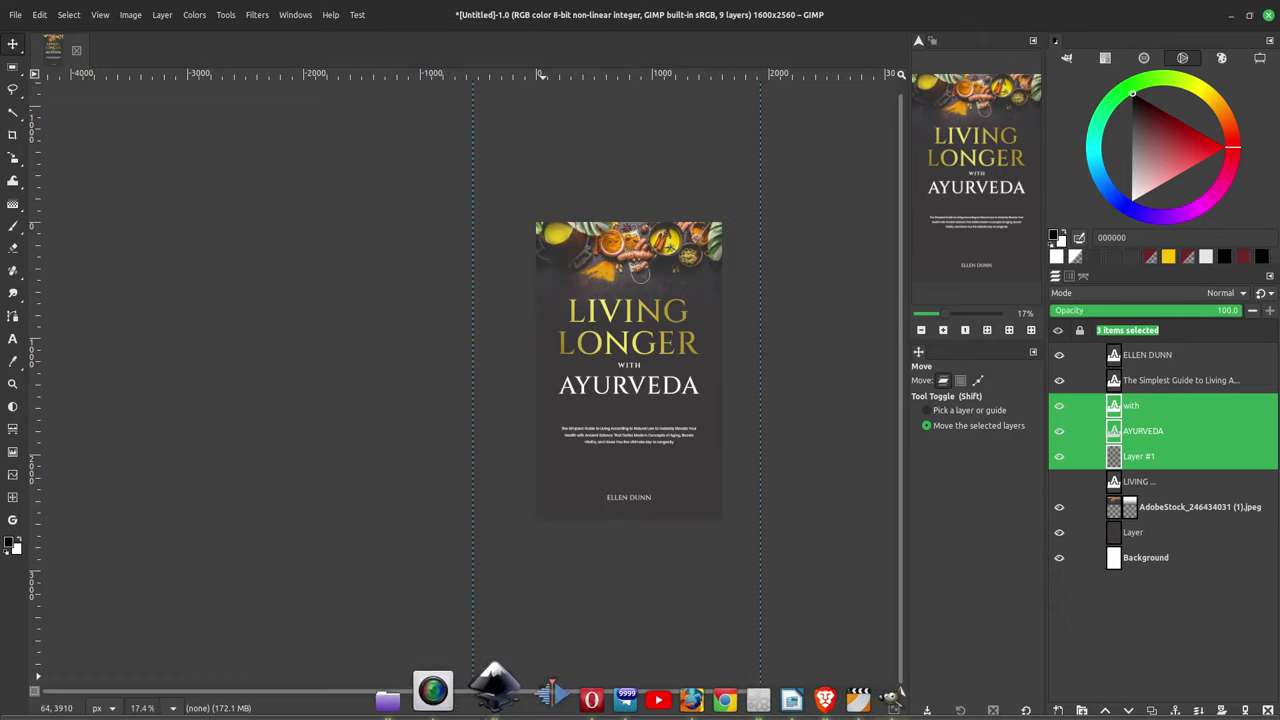
click(418, 692)
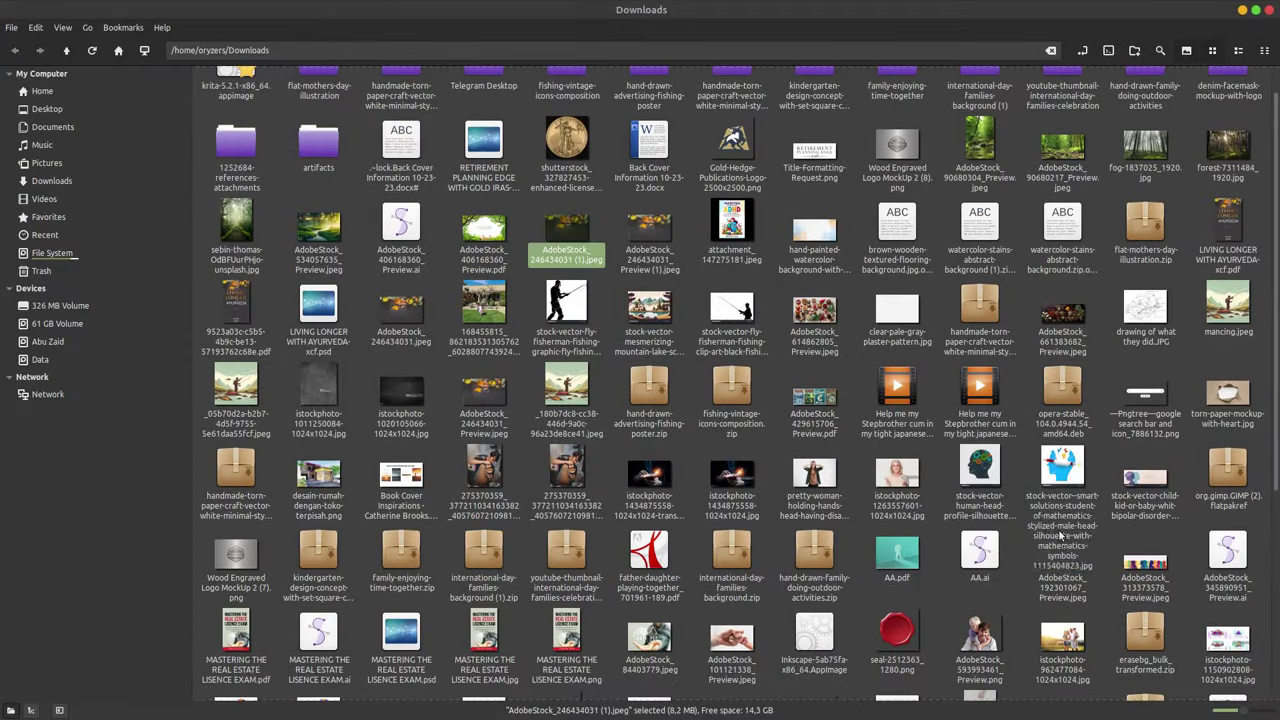
Step: Open submit_layout_box_3.jpg from Nemo's Downloads in GIMP as a second image beside the cover
scroll(1188, 358, down, 2)
scroll(1000, 480, down, 3)
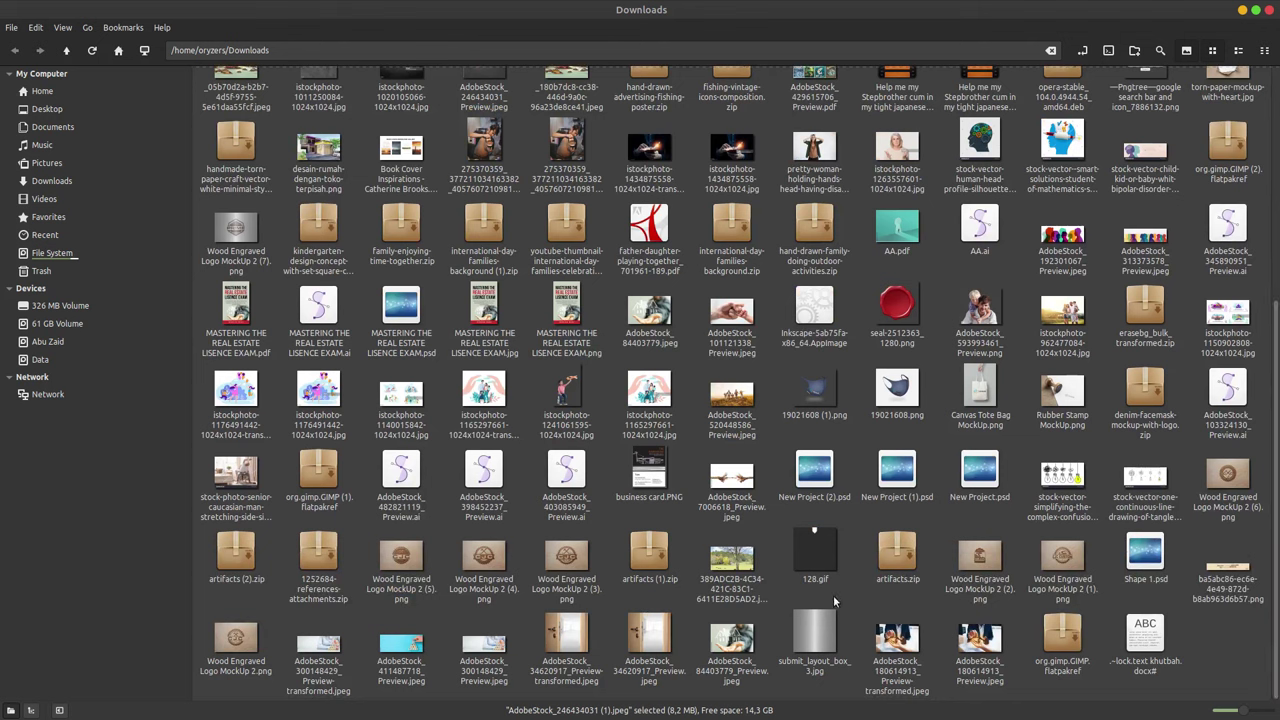
right_click(818, 636)
mouse_move(855, 441)
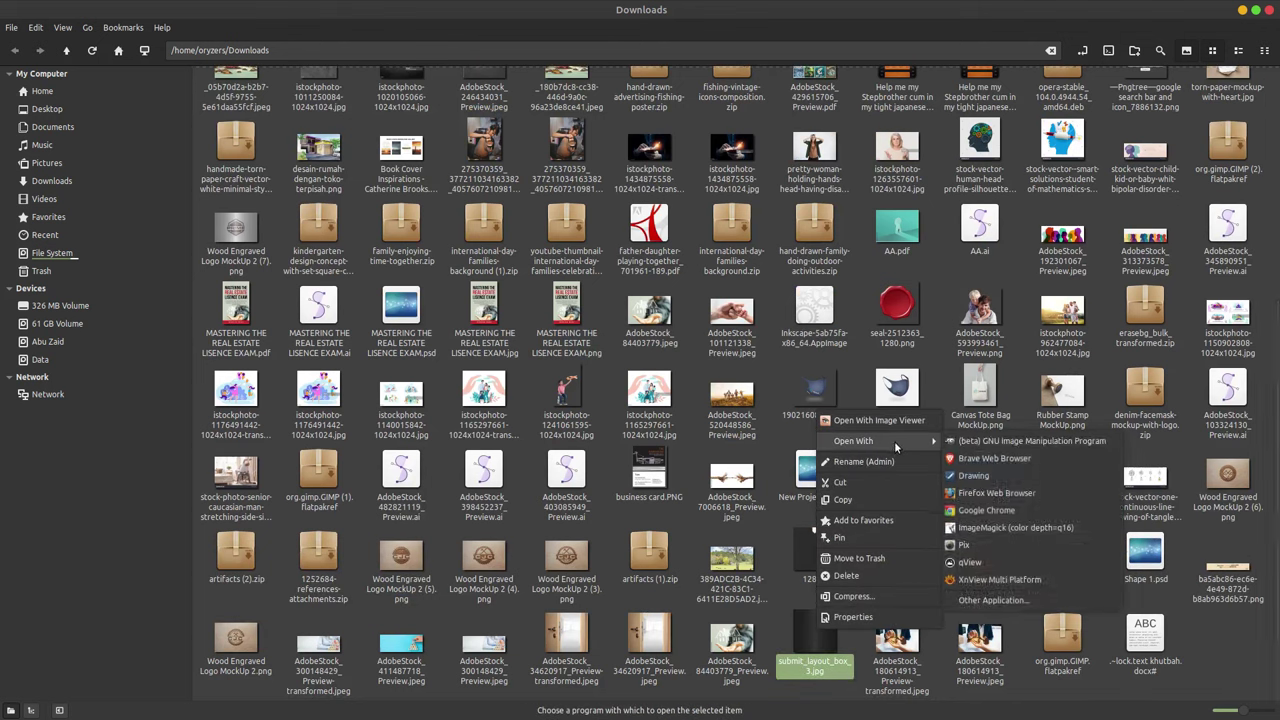
key(Escape)
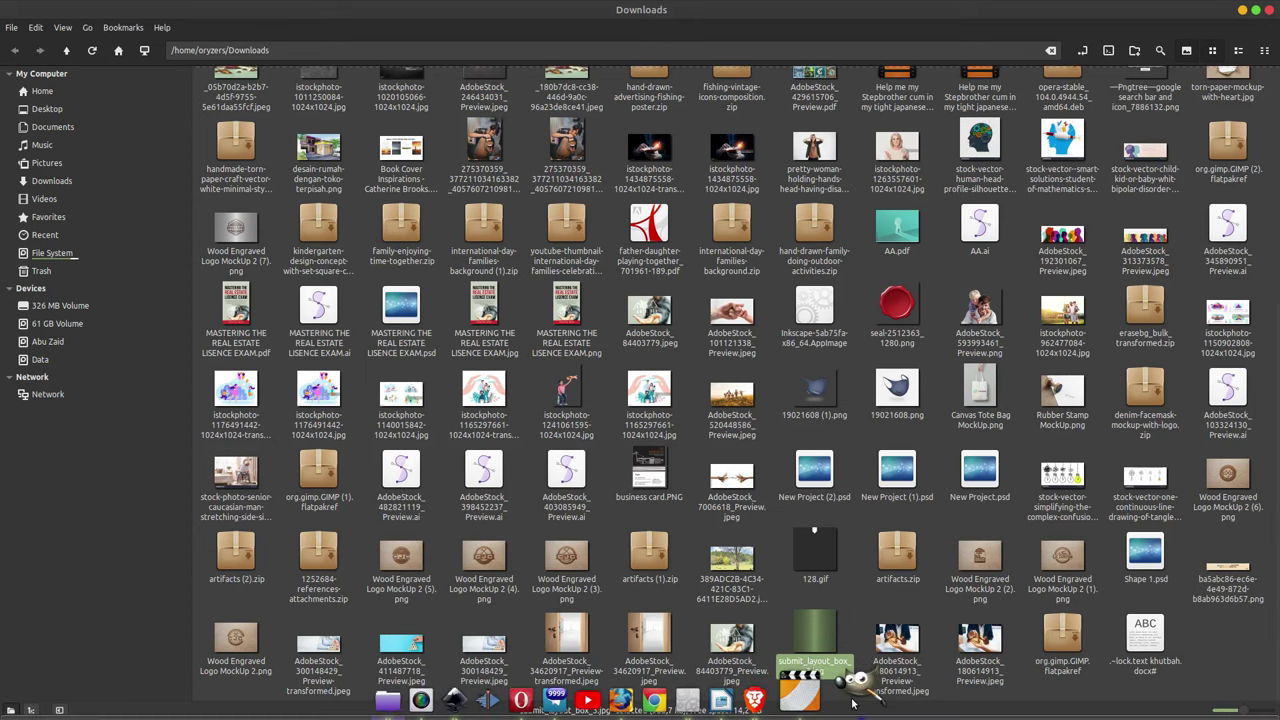
click(853, 690)
click(53, 48)
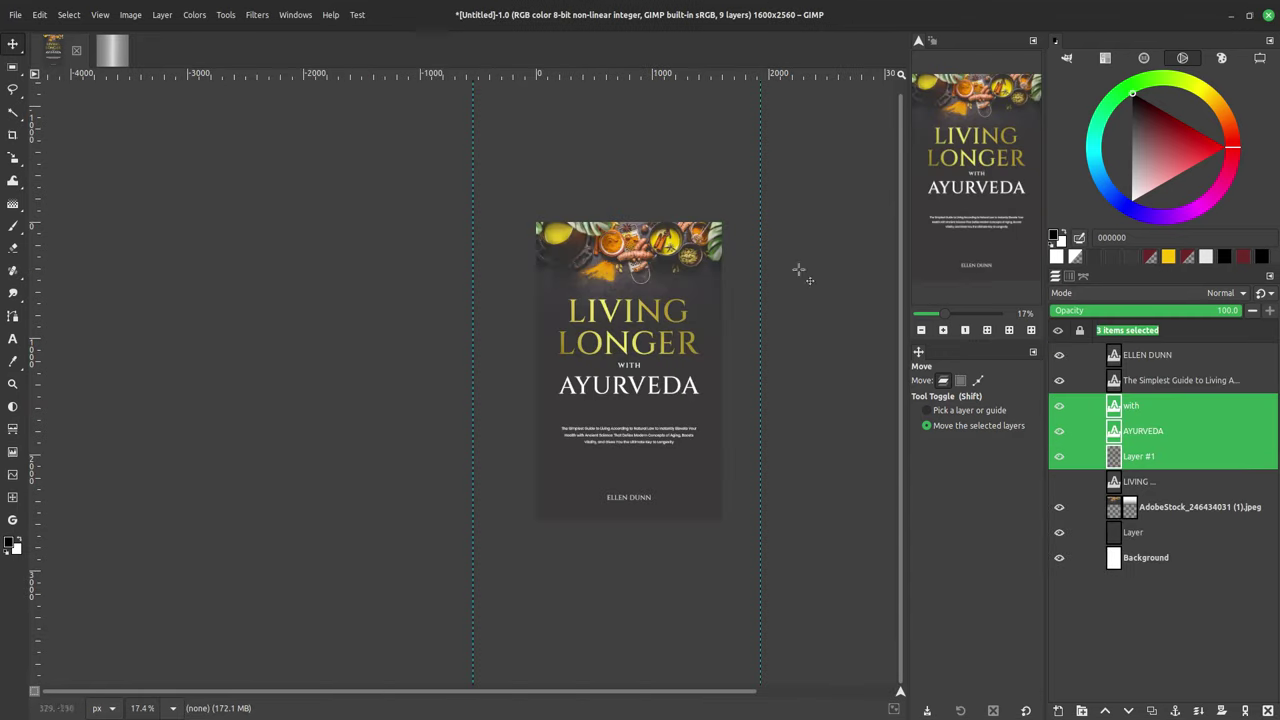
Step: Flatten the cover image and copy its layer onto the submit_layout_box_3 mockup
right_click(1123, 458)
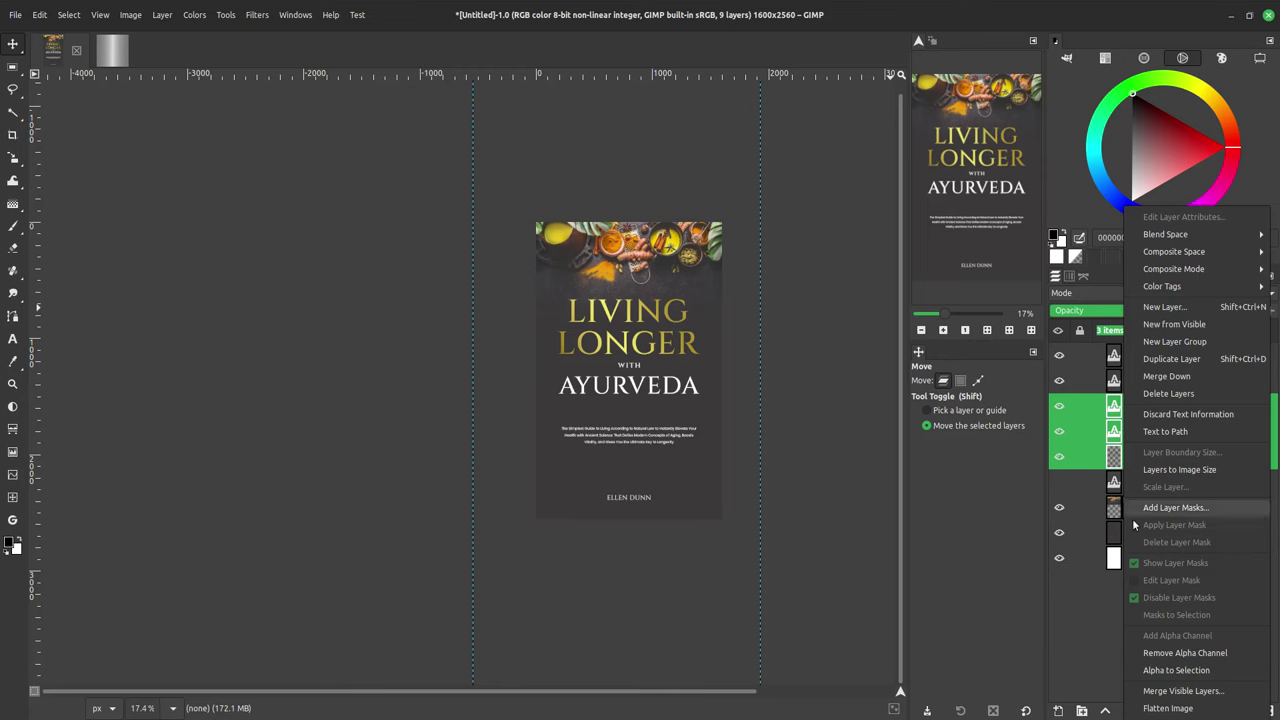
click(1170, 708)
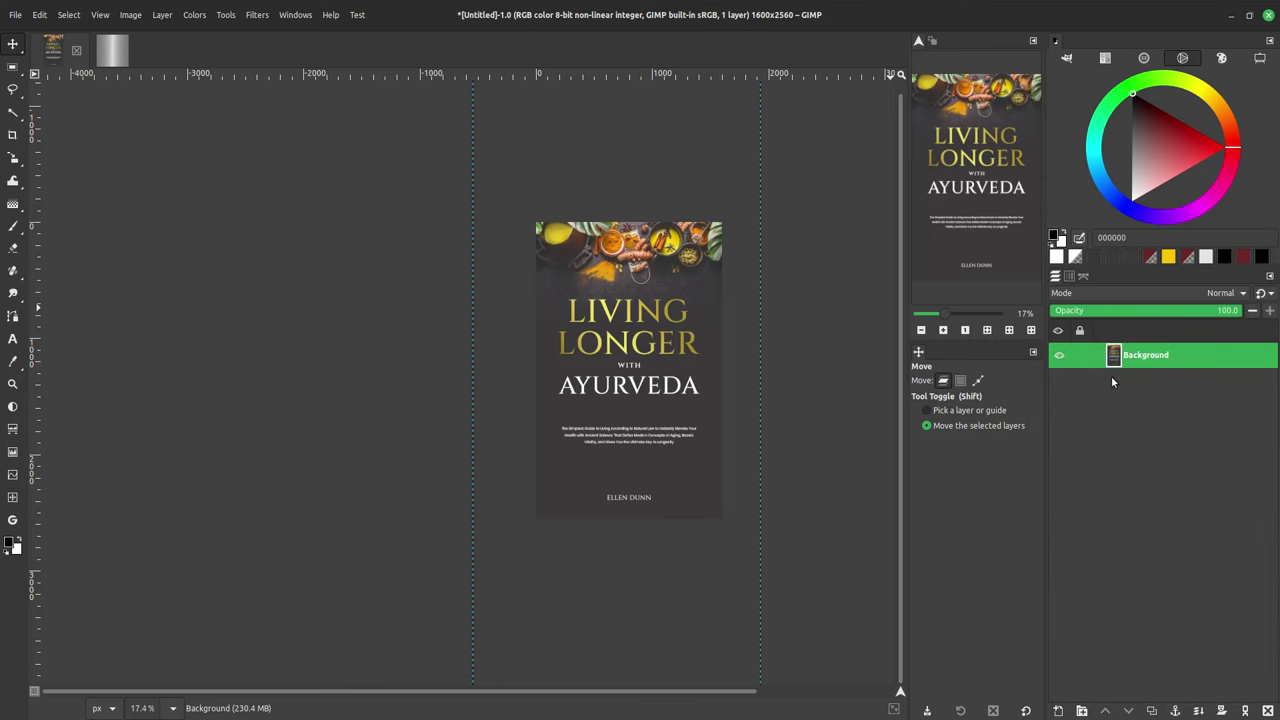
drag(1106, 367, 410, 295)
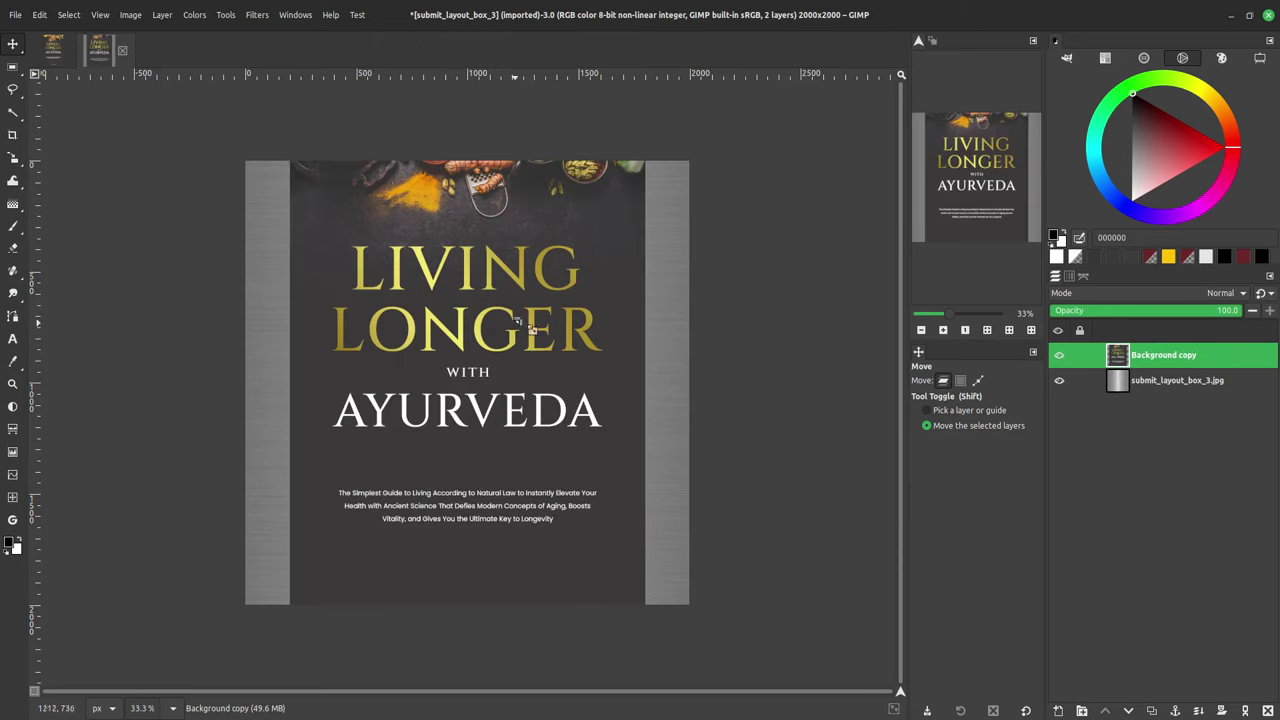
Step: Scale the copied cover layer down so it sits on the silver box
key(shift+s)
scroll(621, 215, down, 2)
drag(621, 215, 568, 256)
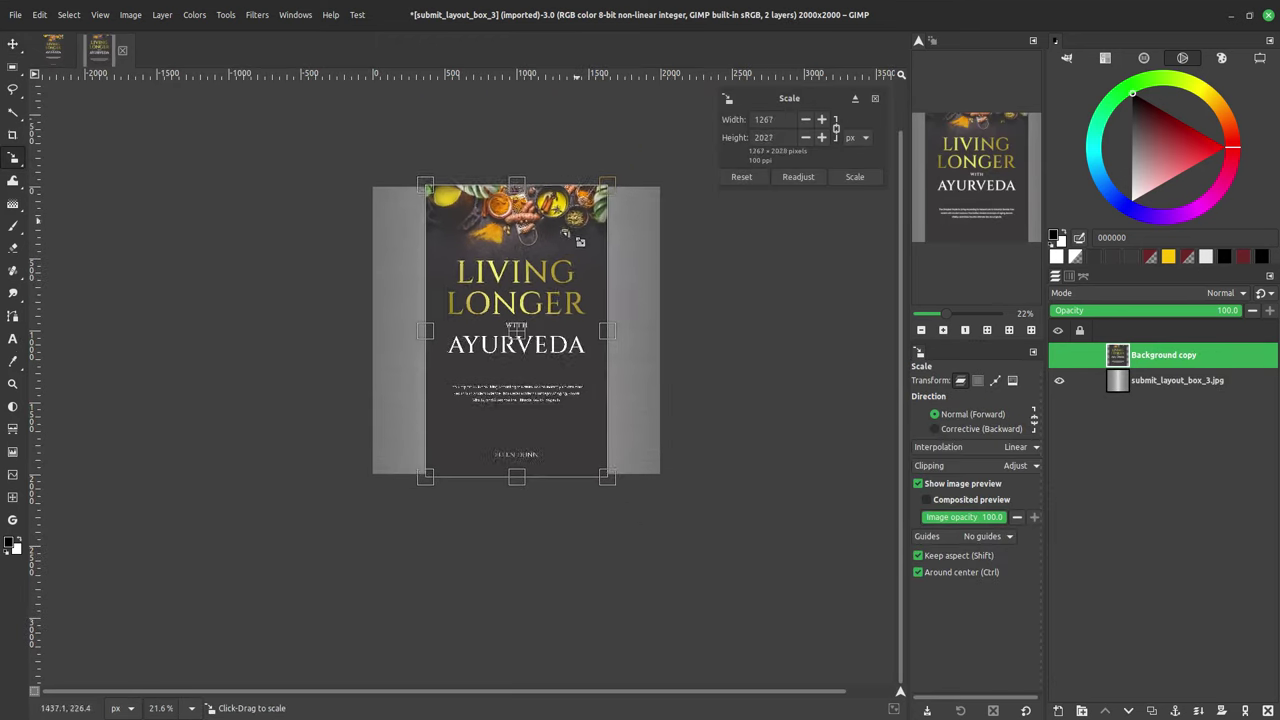
click(855, 176)
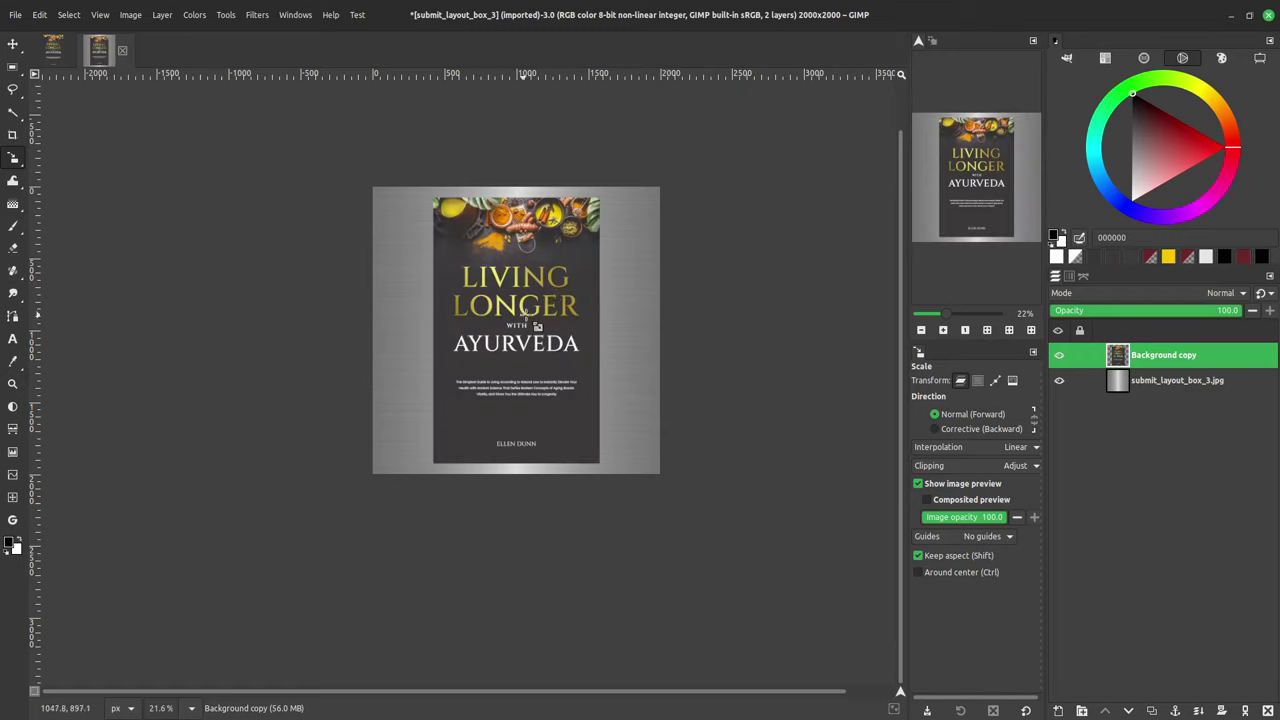
scroll(617, 257, up, 3)
scroll(617, 257, down, 1)
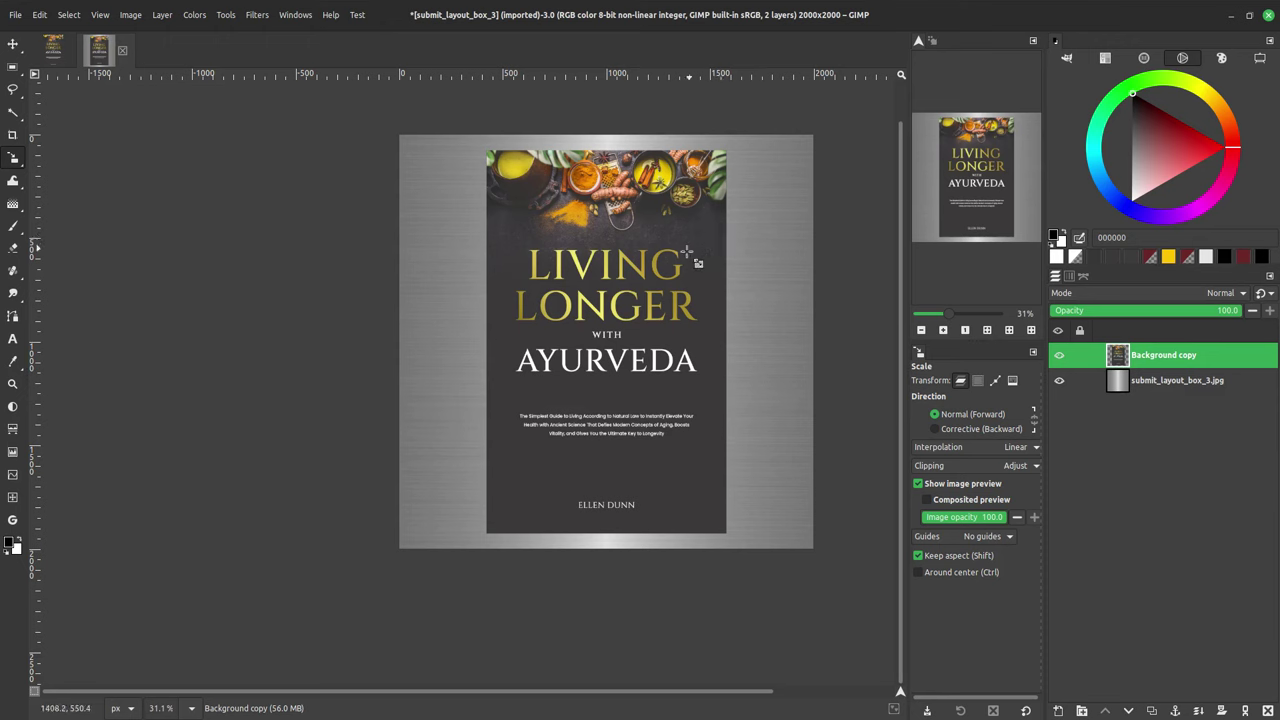
click(53, 48)
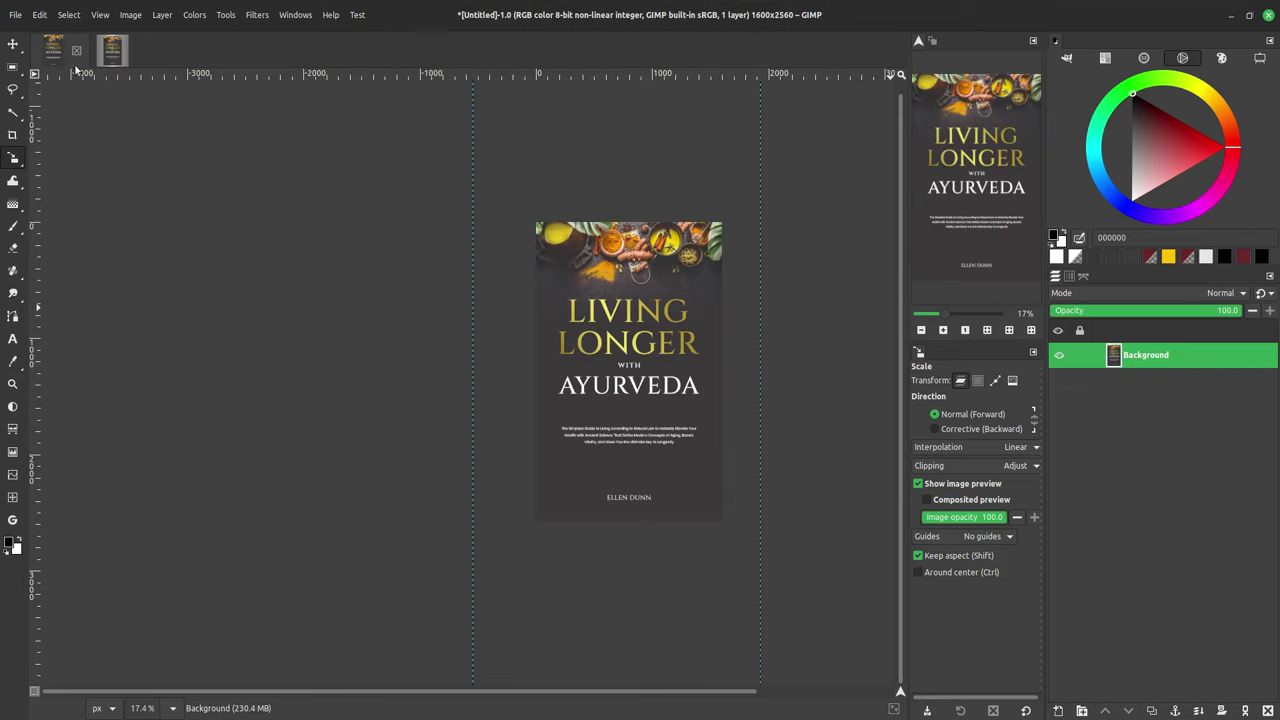
Step: Undo the flatten to restore the cover's layers and create a layer group named TEXTS
key(ctrl+z)
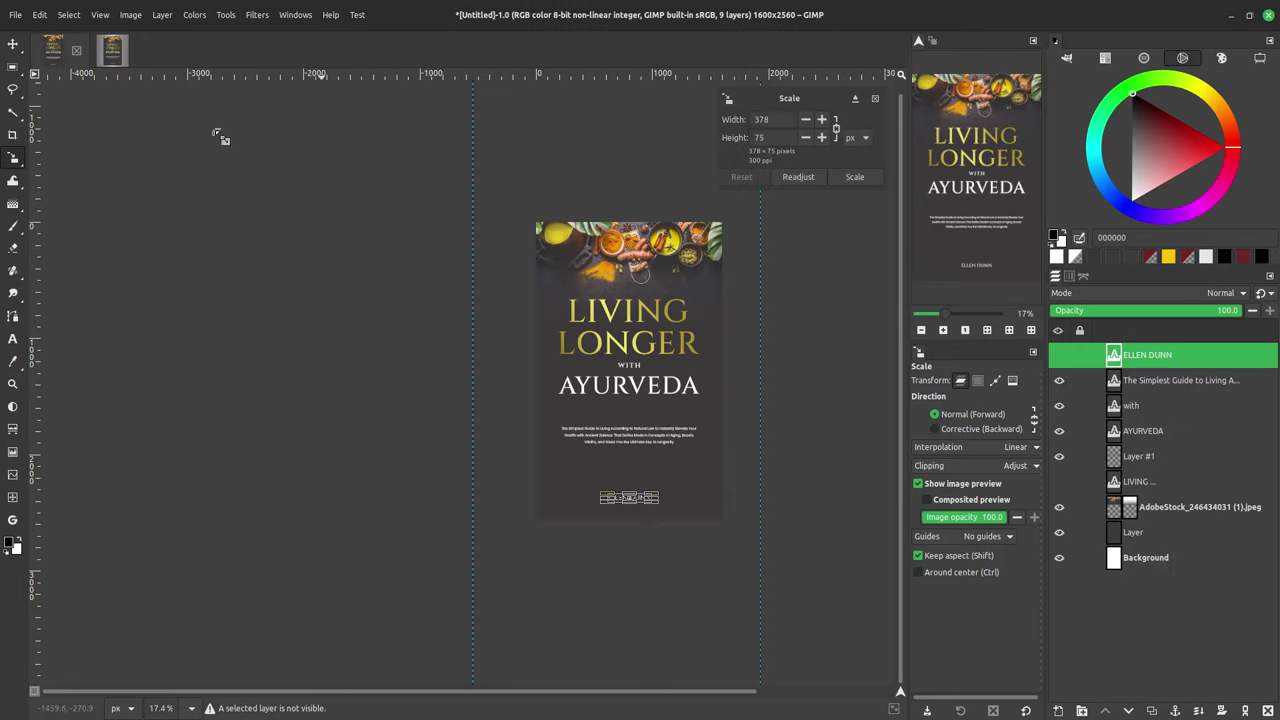
click(13, 44)
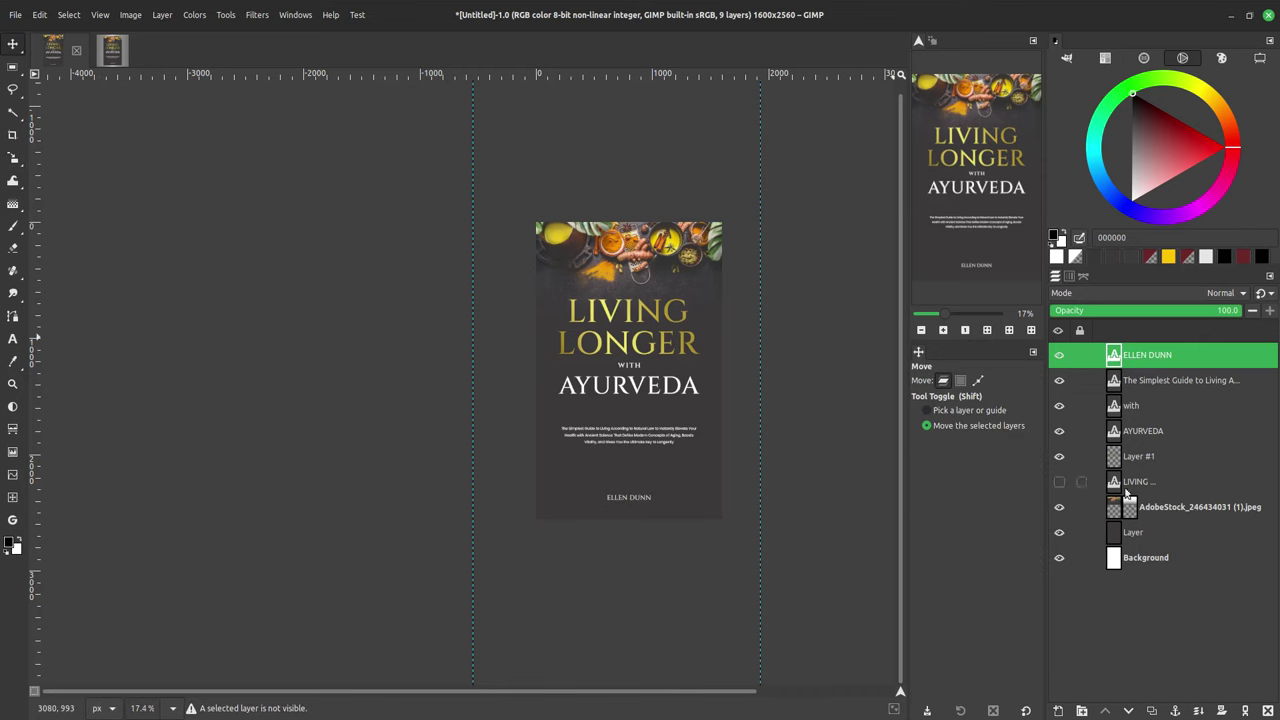
click(1081, 710)
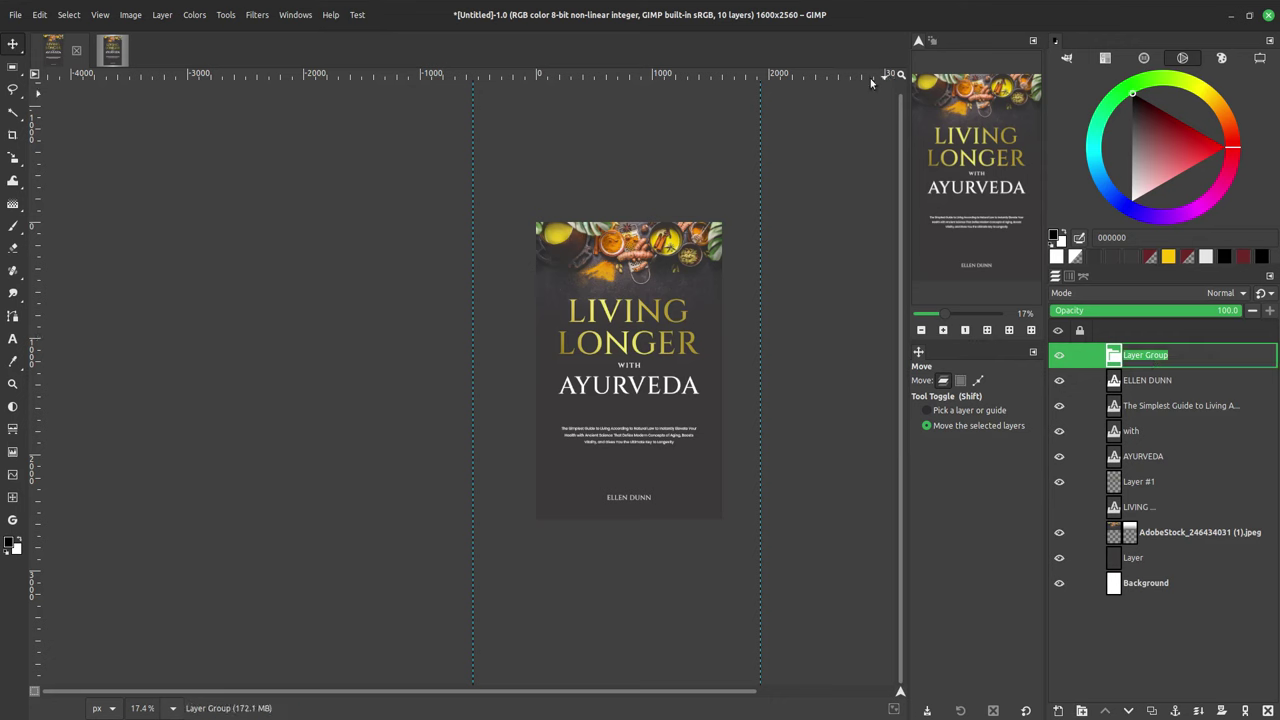
text(TE)
key(Return)
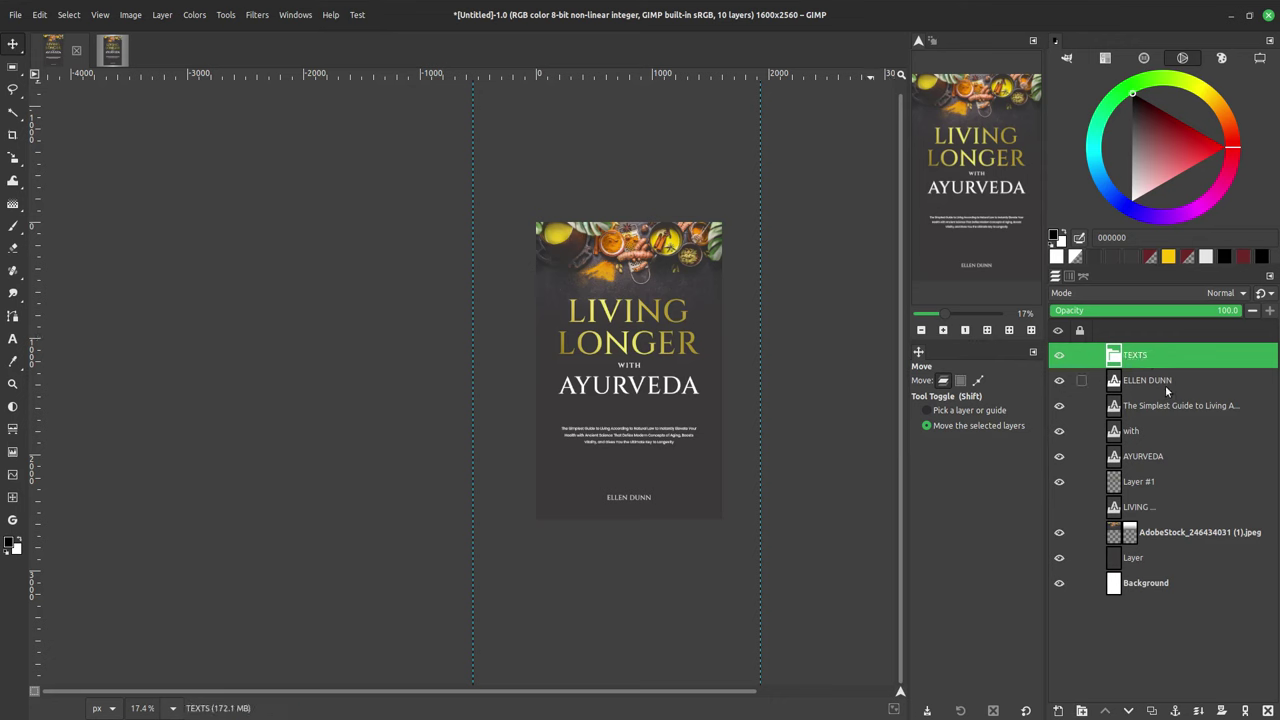
Step: Move the LIVING text layer and Layer #1 into the TEXTS group
click(1090, 381)
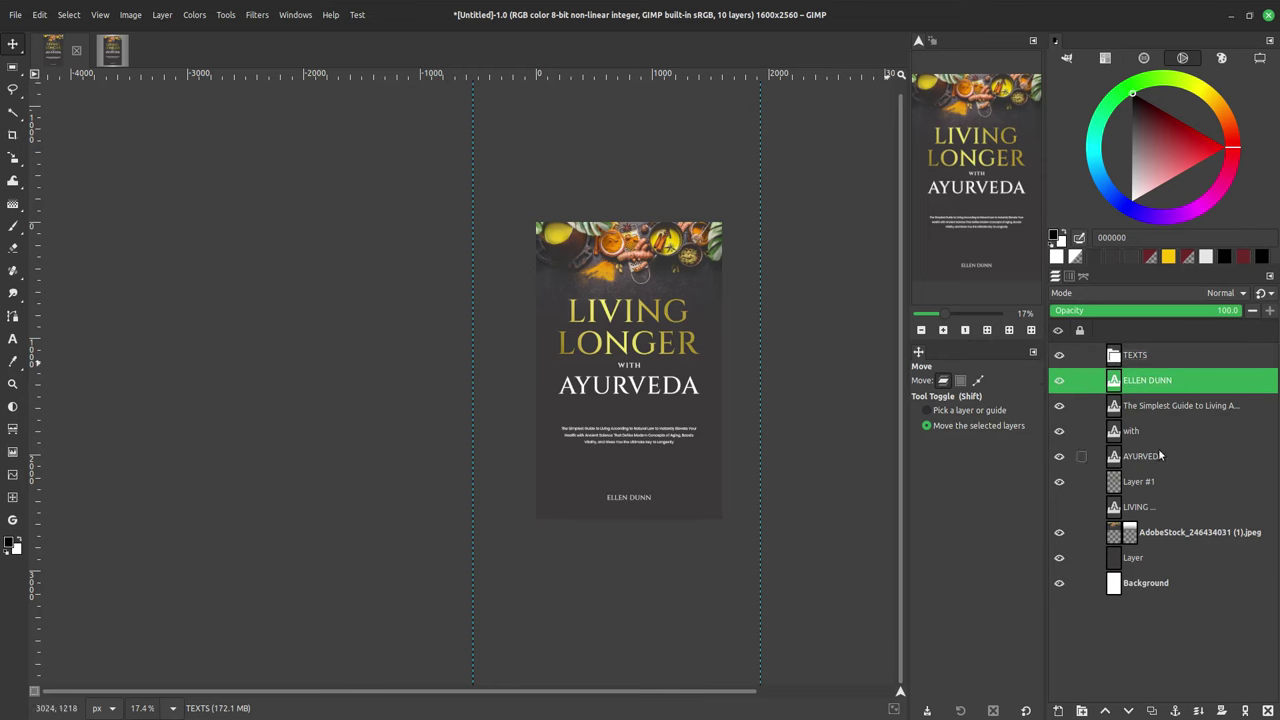
click(1147, 513)
drag(1145, 516, 1196, 380)
key(ctrl+z)
drag(1158, 512, 1188, 366)
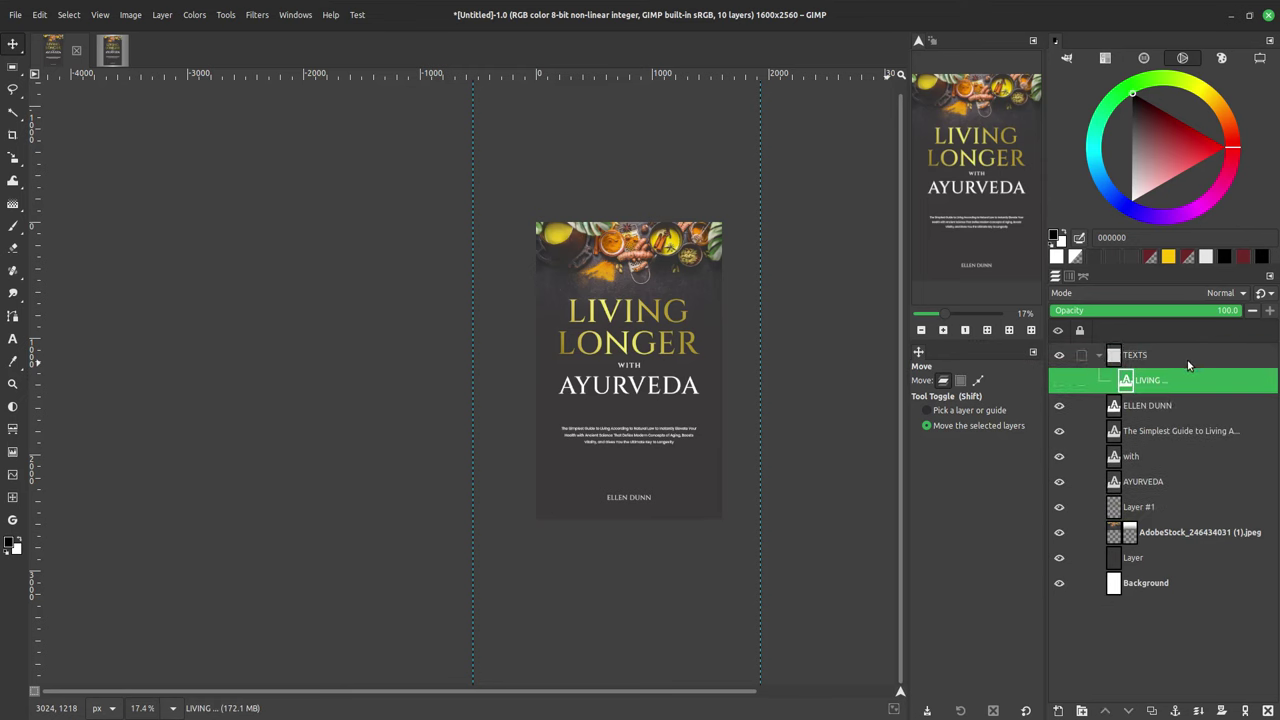
click(1158, 511)
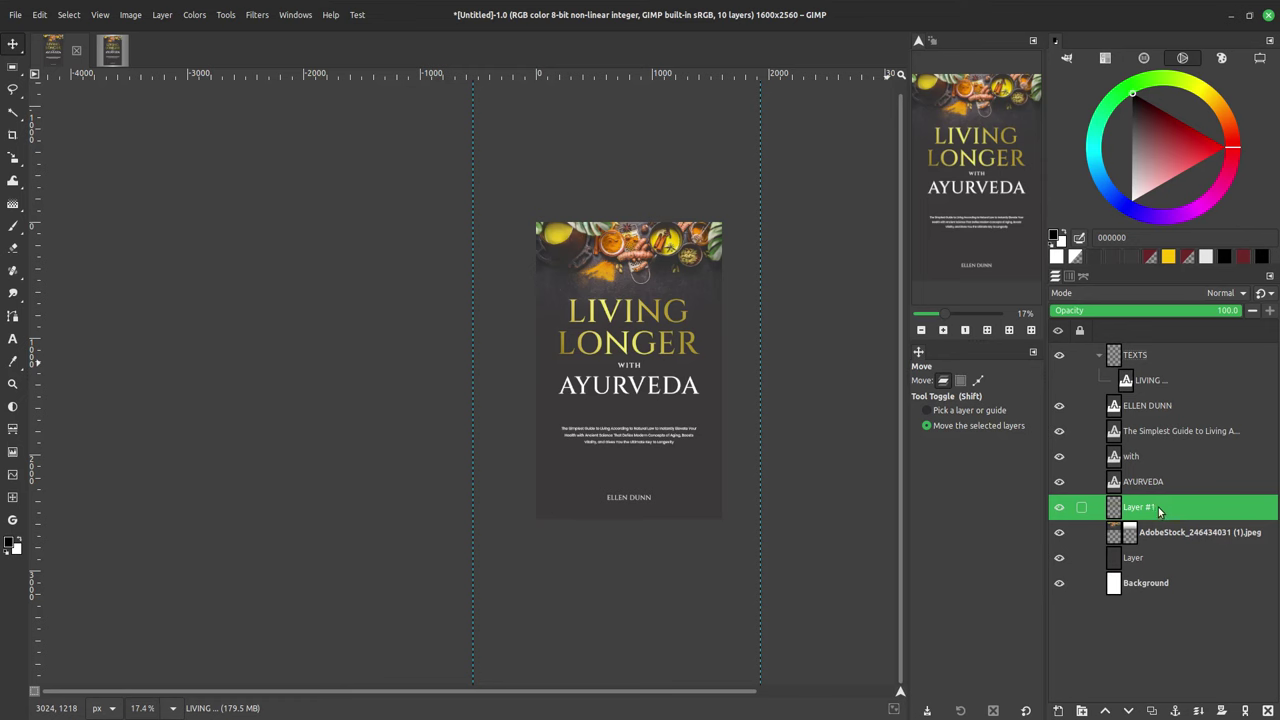
drag(1158, 511, 1192, 392)
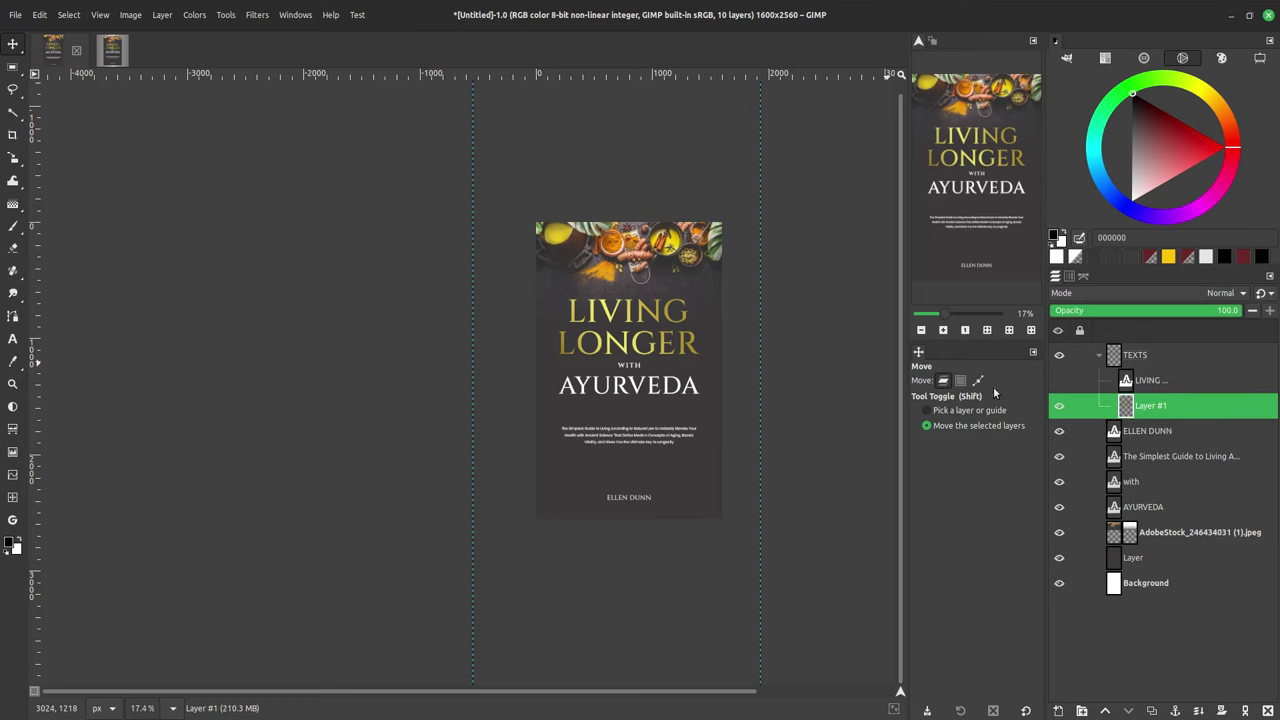
Step: Move the 'with', subtitle, ELLEN DUNN and AYURVEDA text layers into TEXTS
drag(1179, 482, 1184, 428)
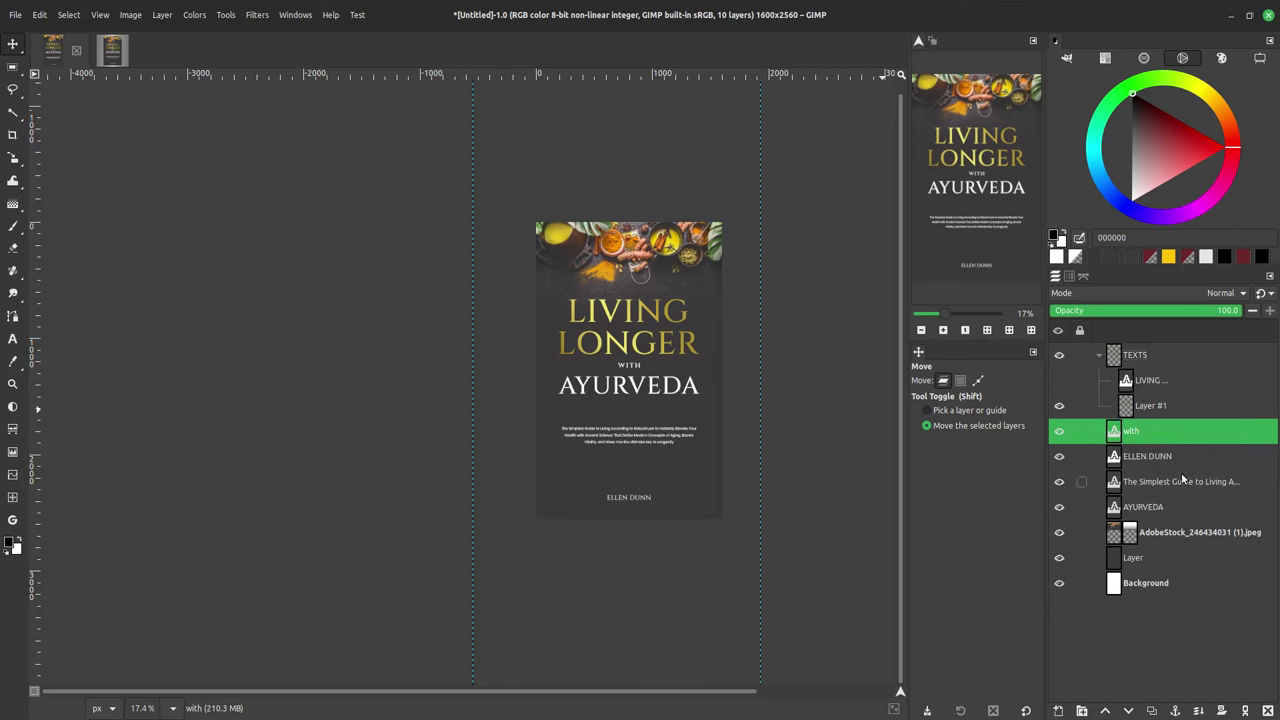
mouse_move(1170, 483)
mouse_down()
mouse_move(1166, 510)
mouse_move(1184, 430)
mouse_up()
click(1177, 505)
drag(1180, 507, 1196, 448)
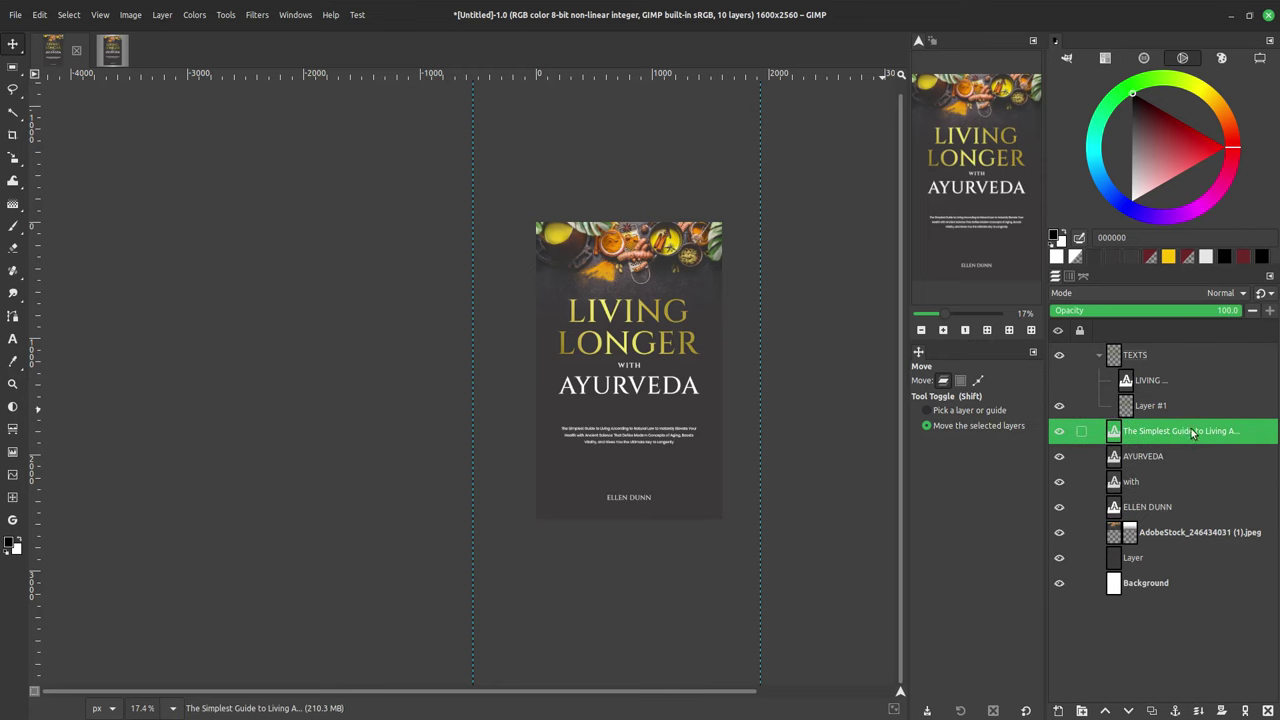
drag(1192, 432, 1196, 422)
drag(1160, 507, 1205, 443)
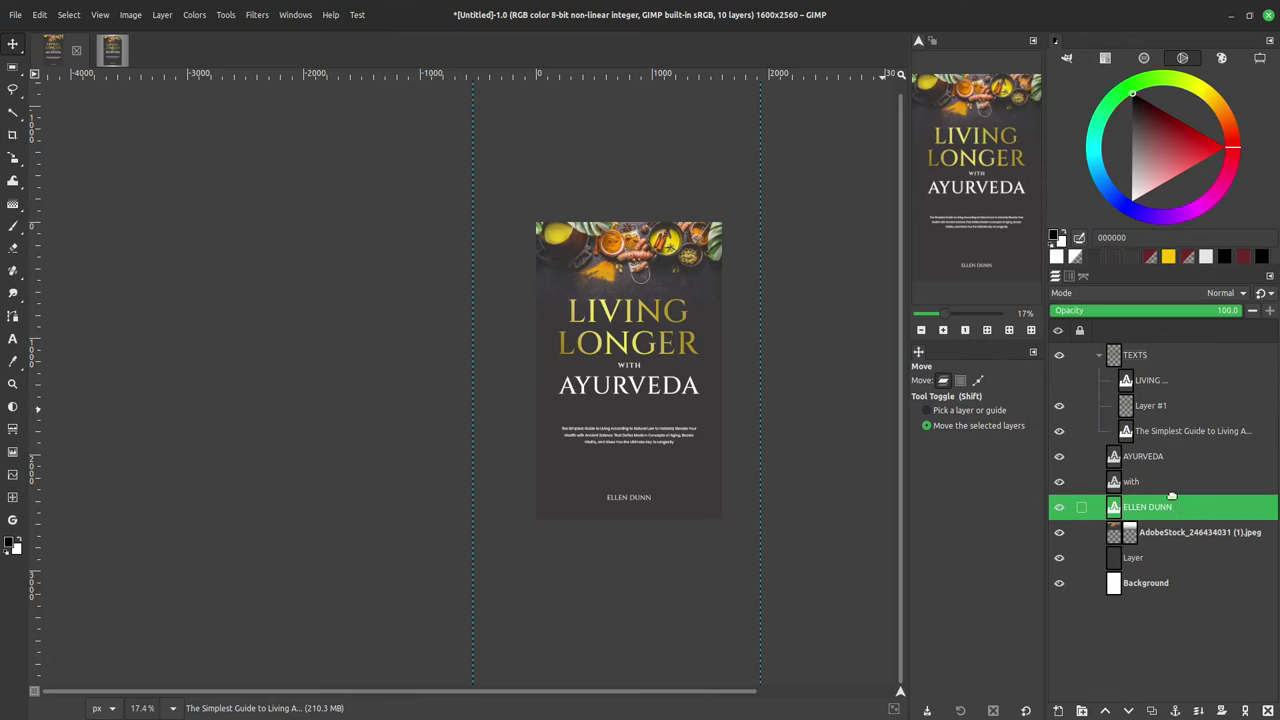
drag(1163, 489, 1207, 396)
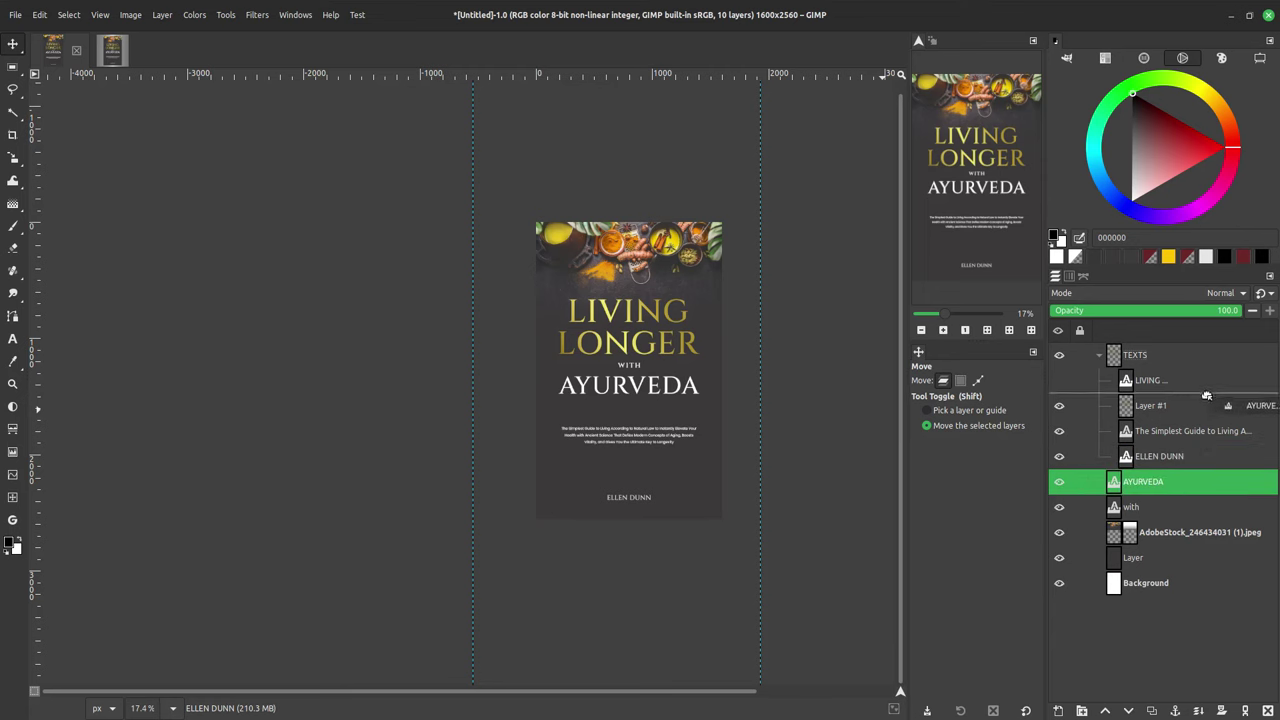
drag(1207, 395, 1205, 415)
drag(1178, 507, 1209, 423)
click(1173, 534)
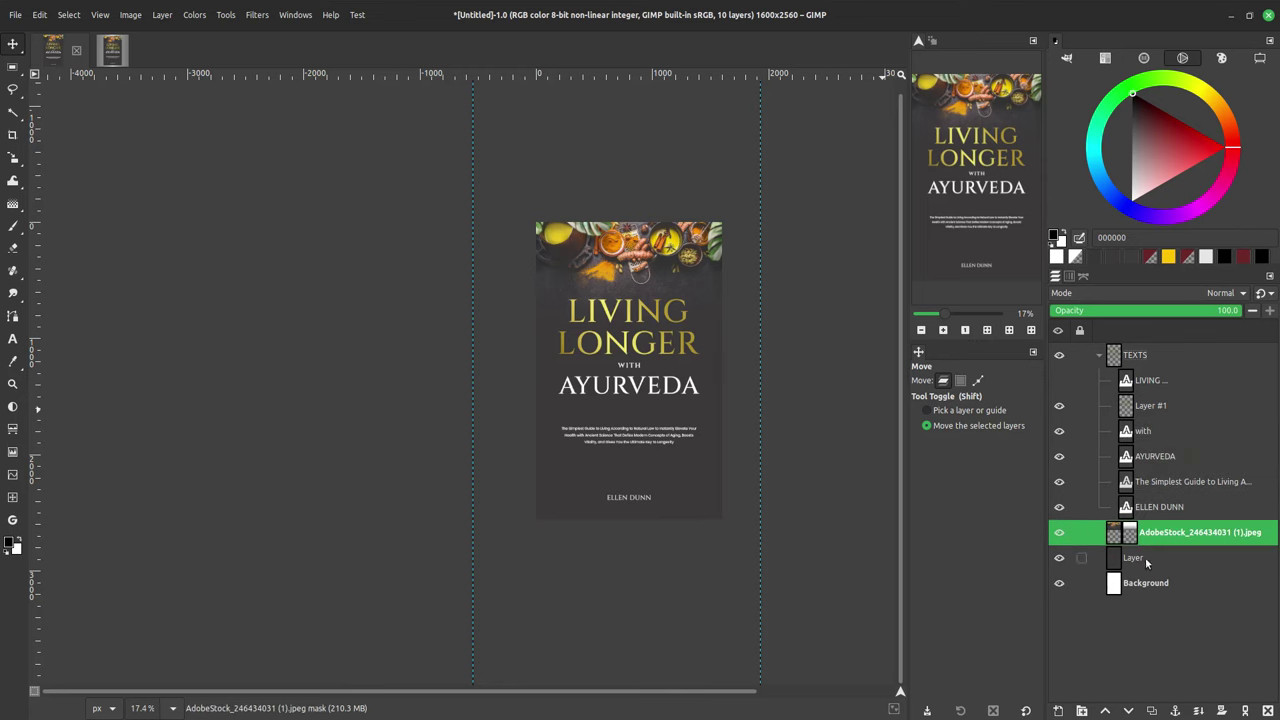
Step: Rename the plain dark layer to BACKGROUND
double_click(1149, 558)
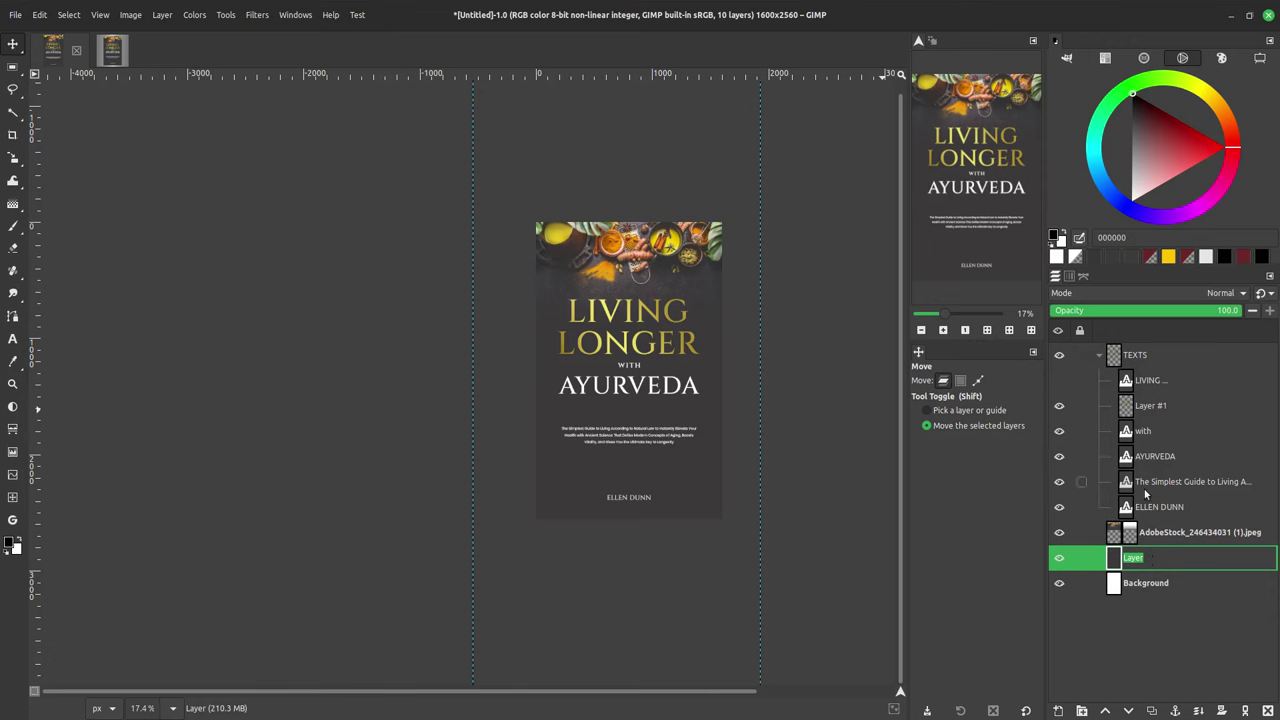
drag(1149, 558, 1113, 555)
text(BACKGROUND)
key(Return)
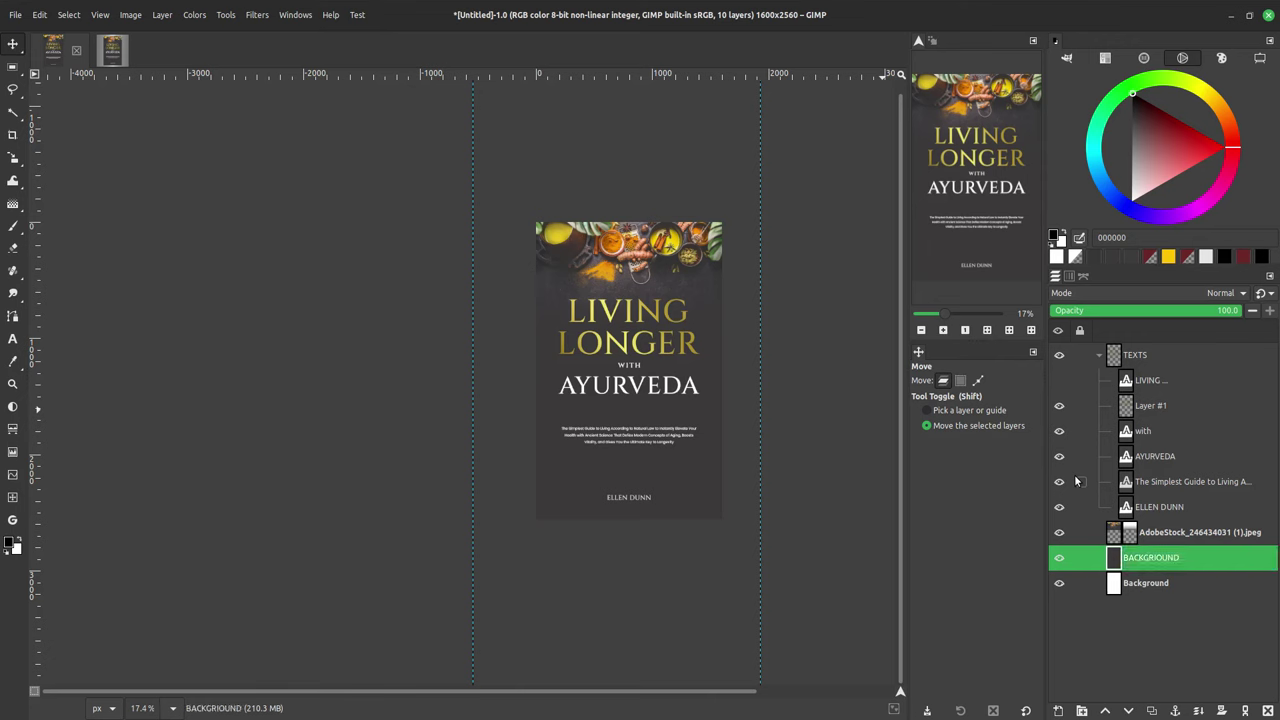
click(1160, 563)
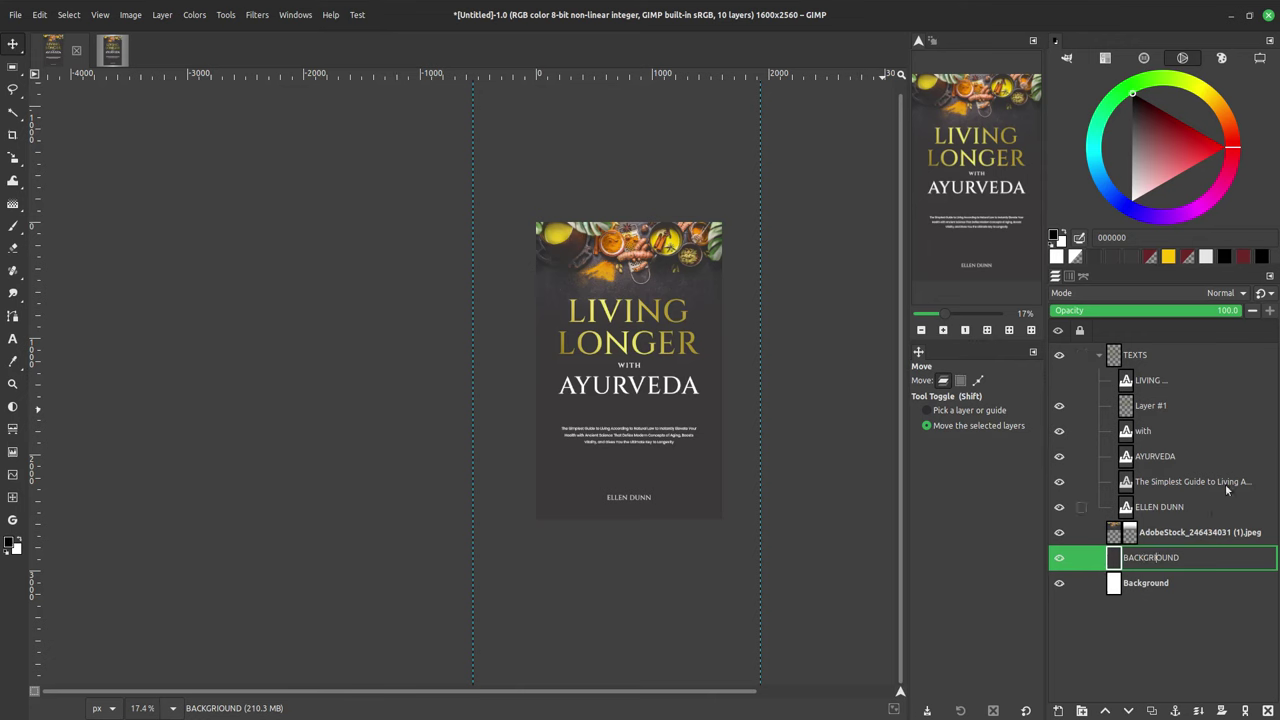
Step: Create a layer group named IMAGES and move the AdobeStock photo layer into it
click(1160, 533)
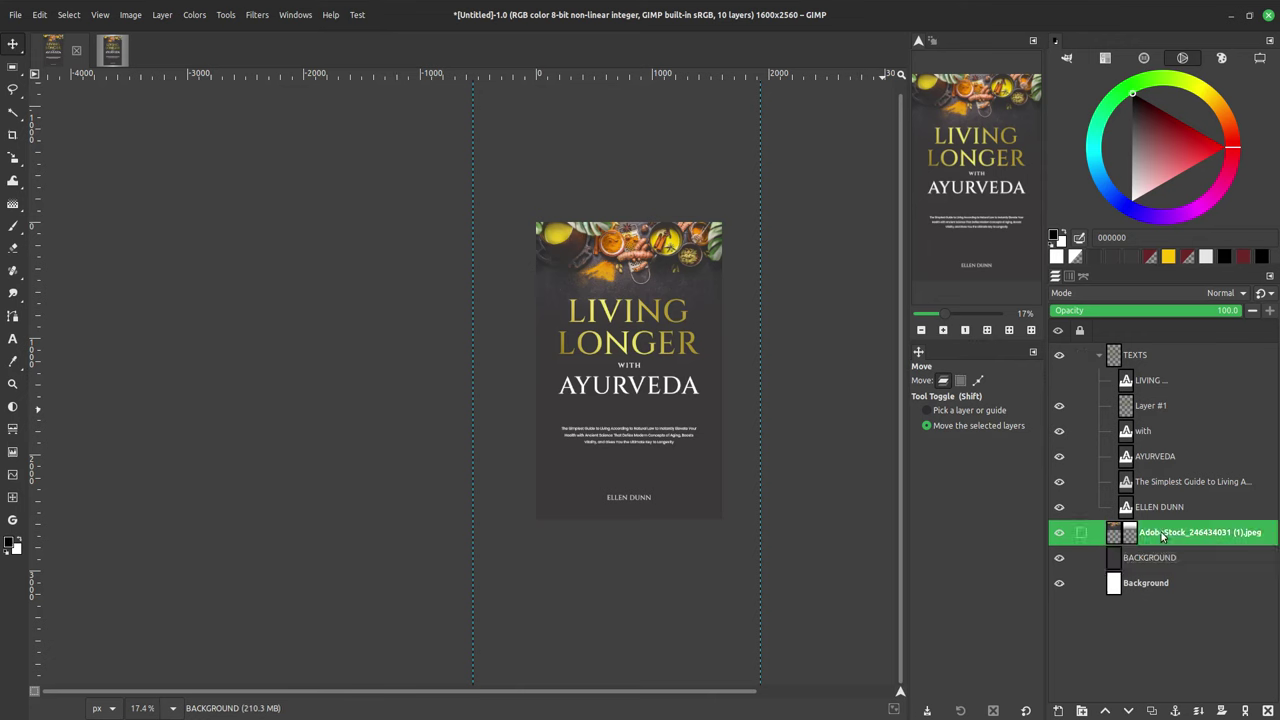
click(1081, 710)
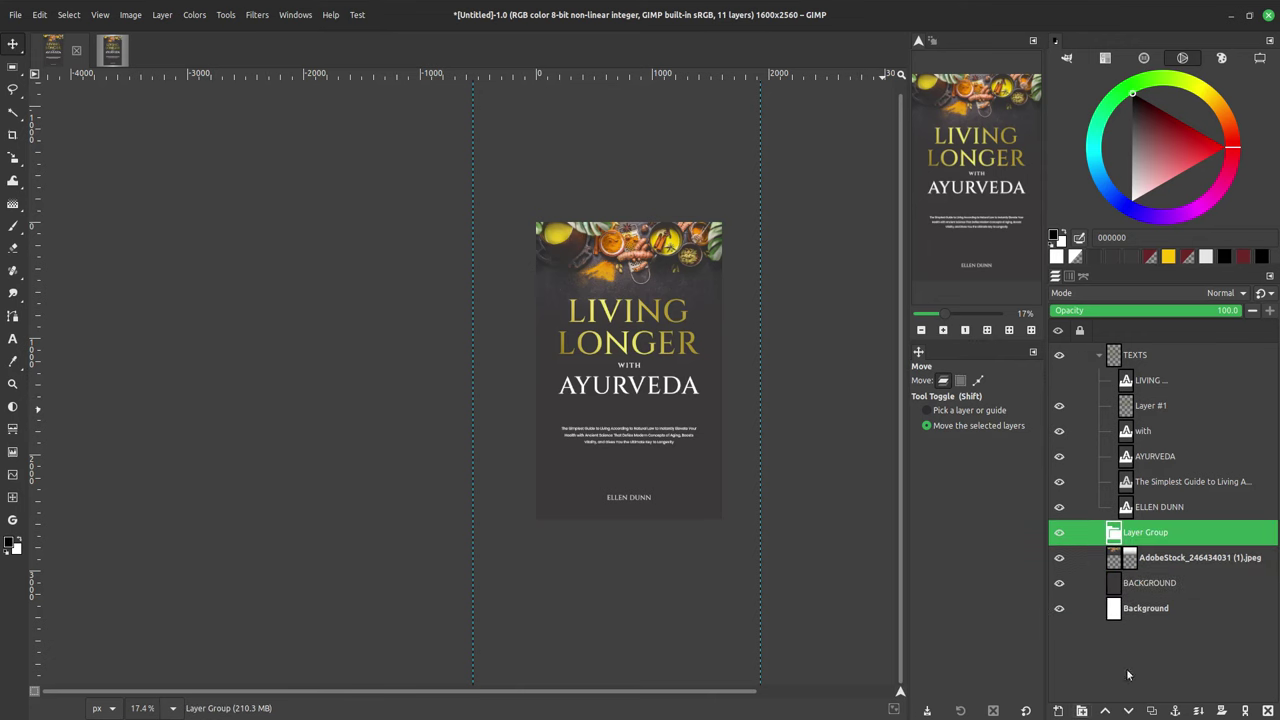
double_click(1152, 532)
text(IMAGES)
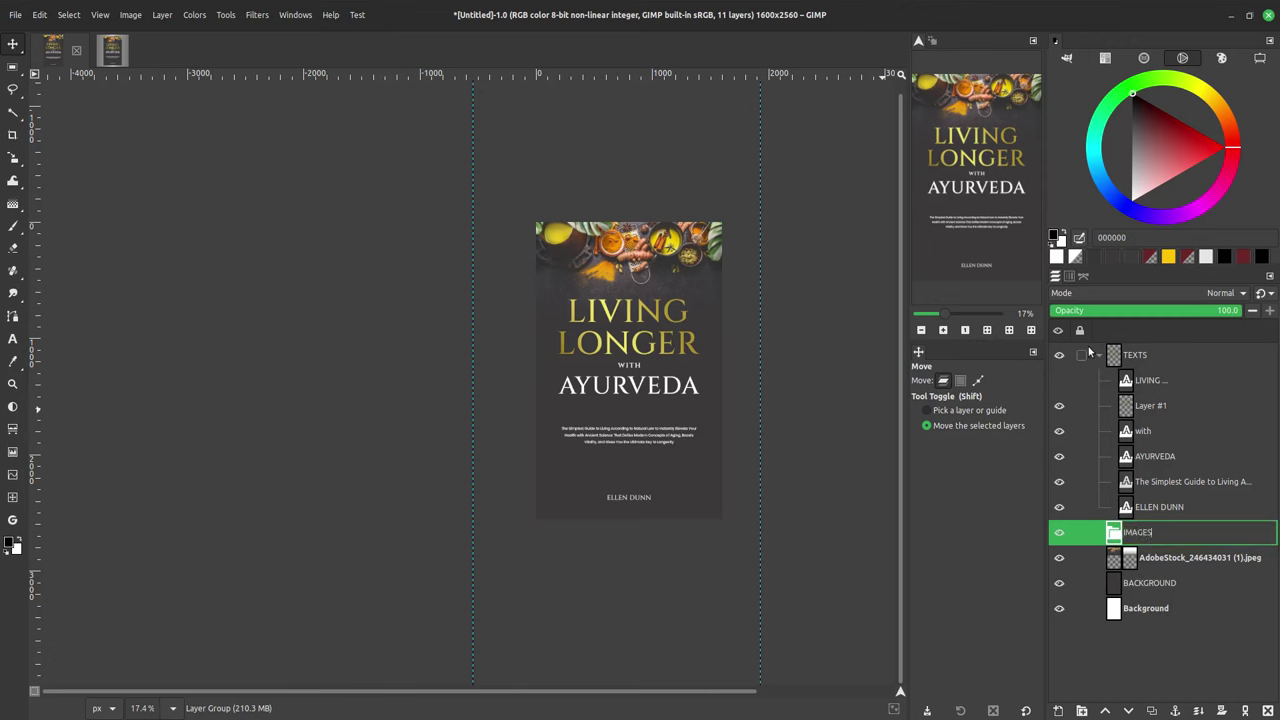
key(Return)
drag(1166, 557, 1168, 536)
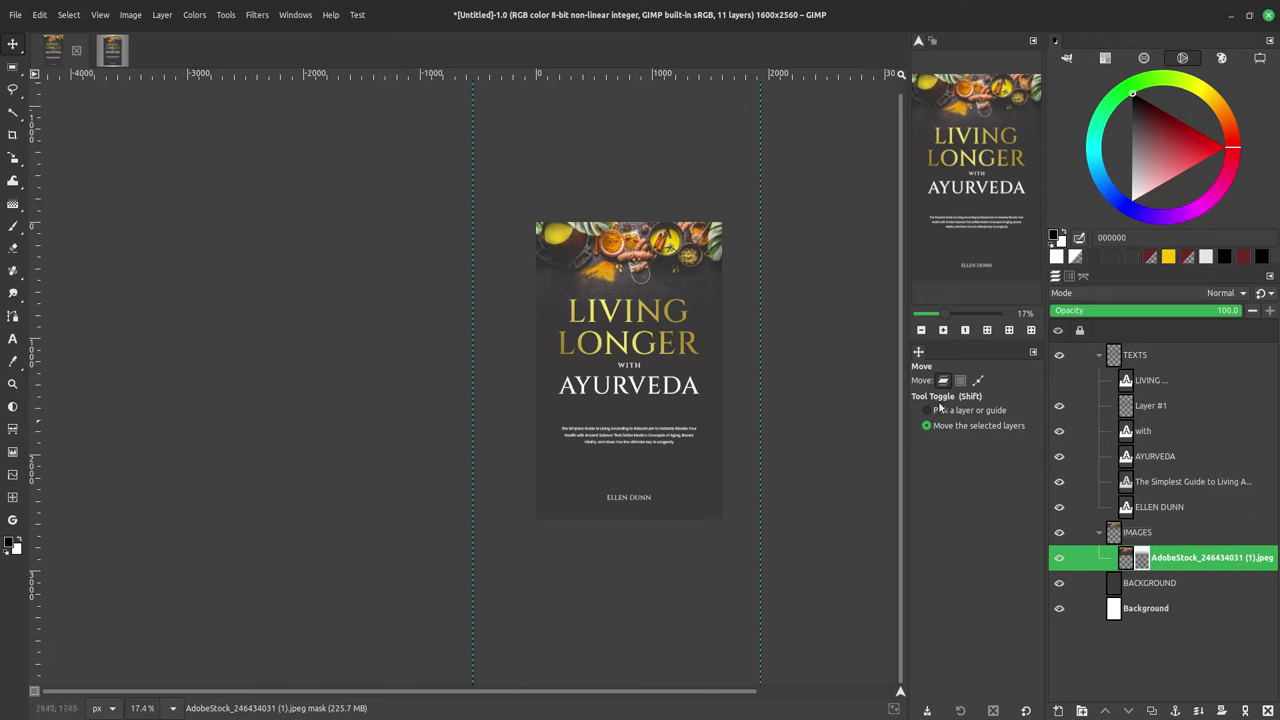
Step: Add a new layer group inside TEXTS above the LIVING text layer
click(1060, 382)
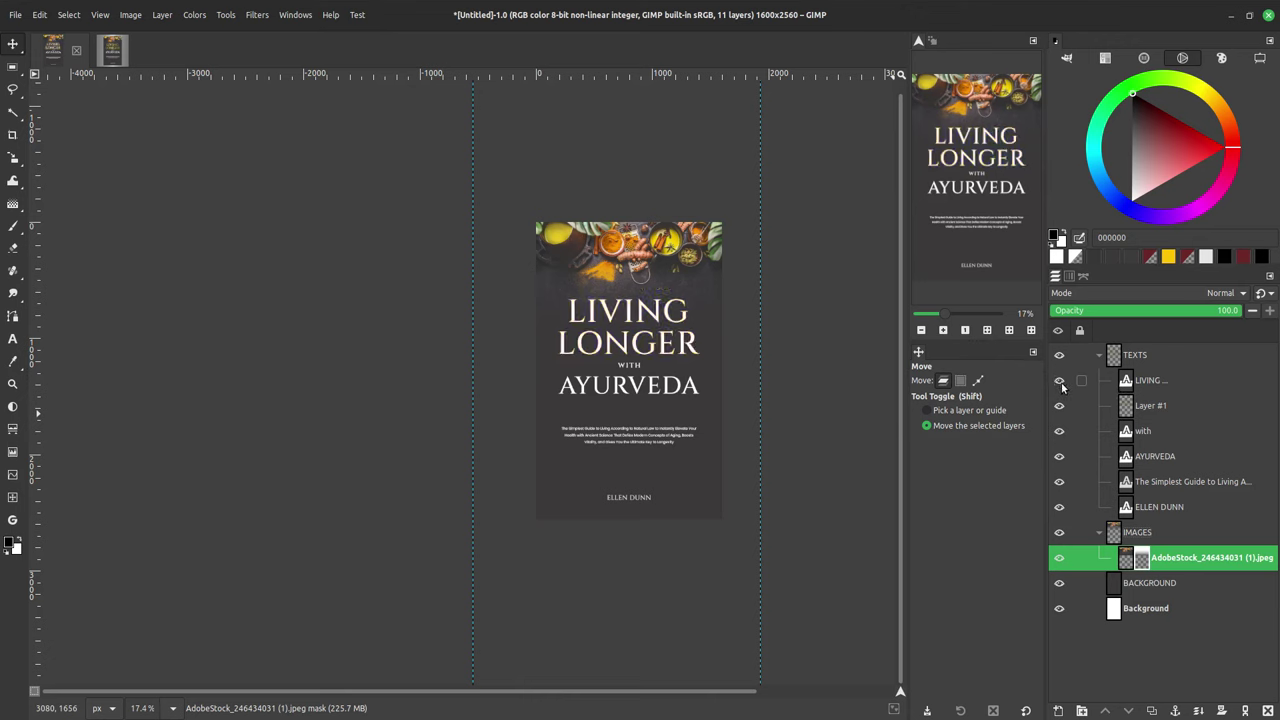
click(1060, 382)
click(1166, 382)
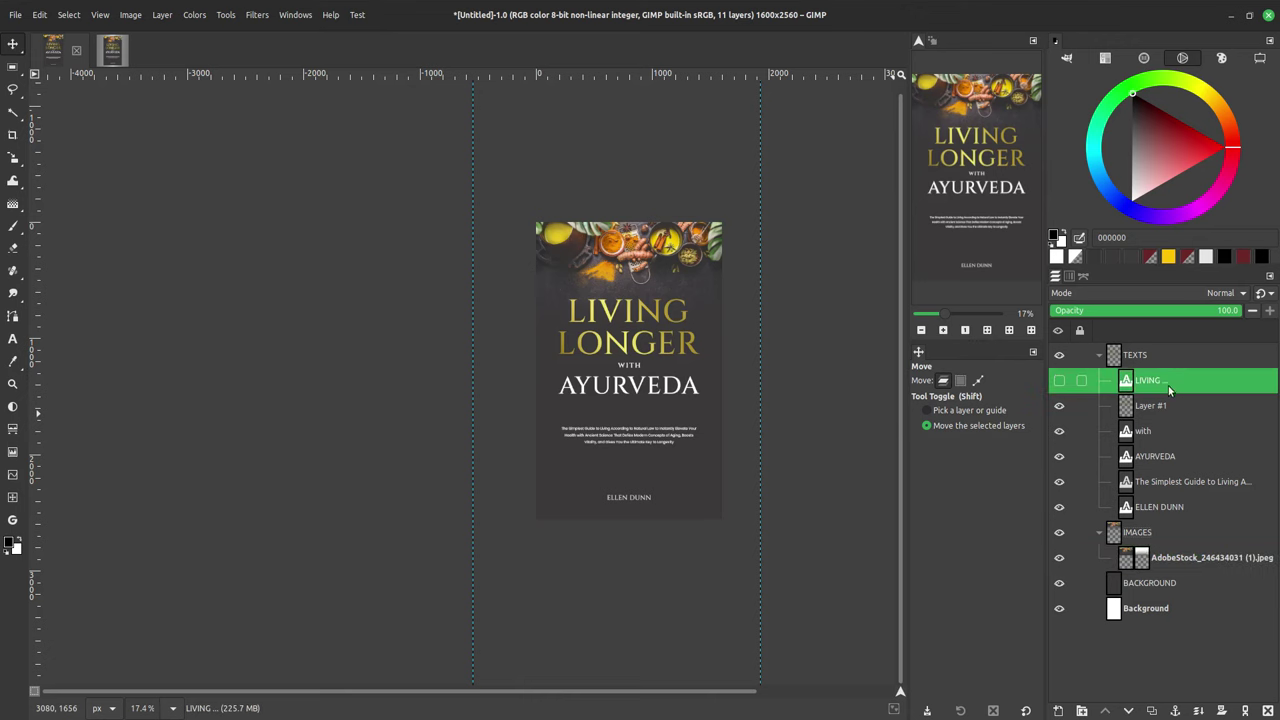
click(1083, 711)
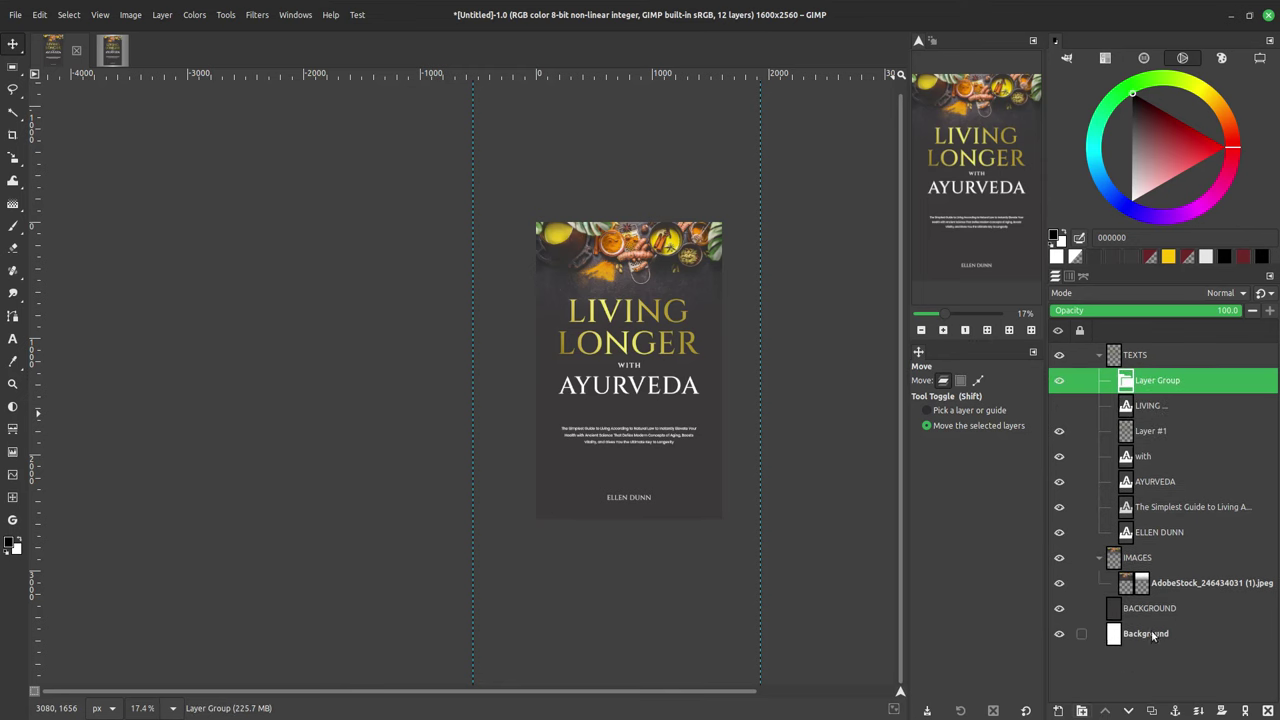
Step: Name the new subgroup LIVING EDITABLE and move the LIVING layer and Layer #1 into it
double_click(1159, 383)
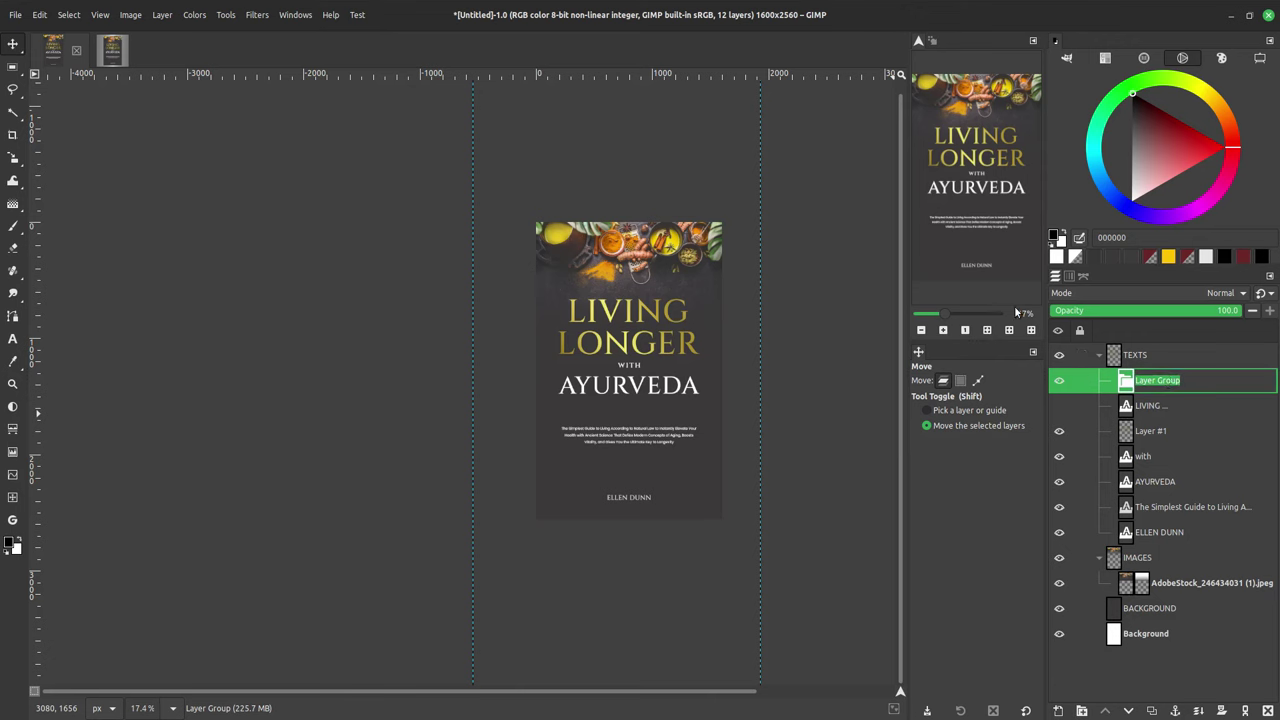
text(Li)
text(VING EDITABLE)
key(Return)
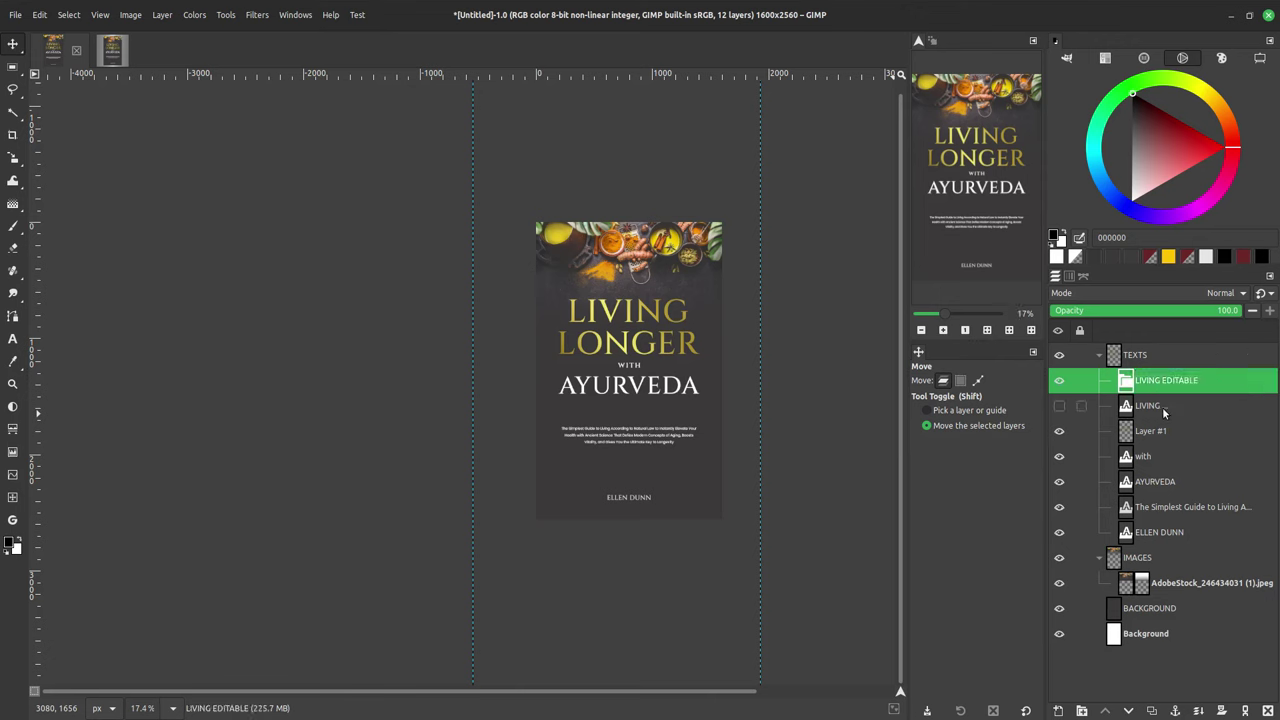
click(1168, 413)
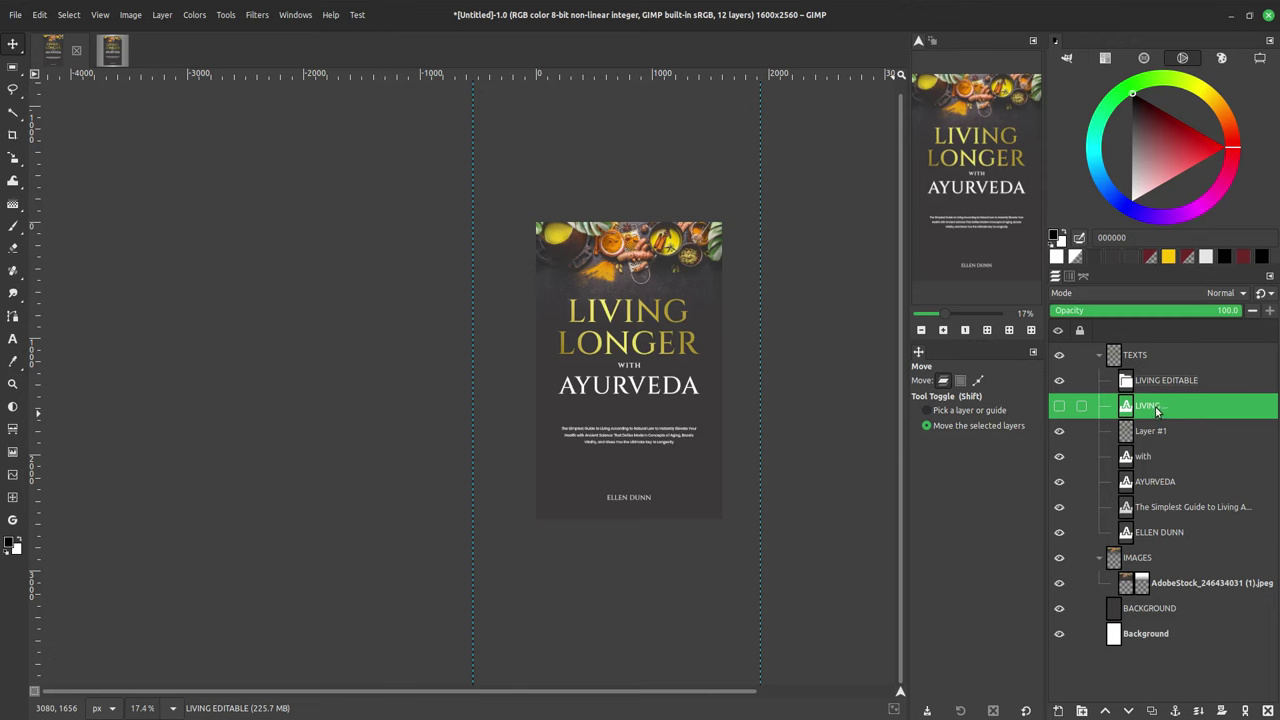
drag(1156, 411, 1184, 385)
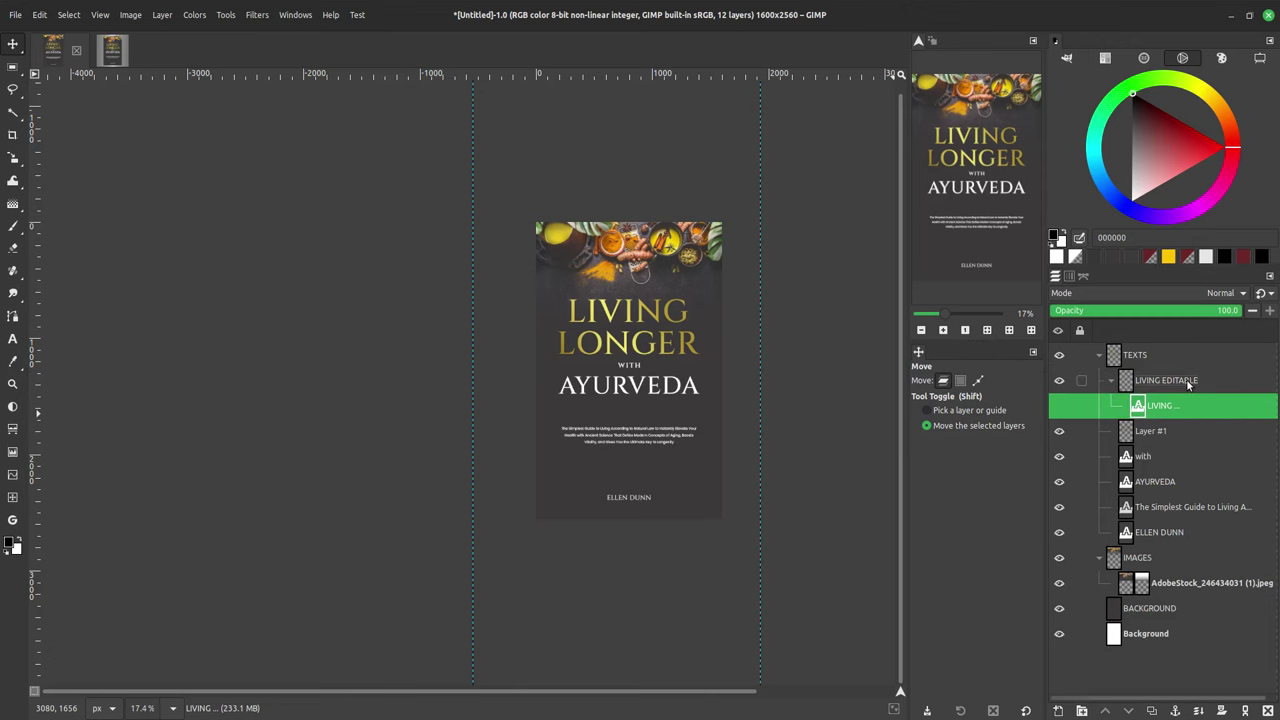
drag(1166, 432, 1188, 412)
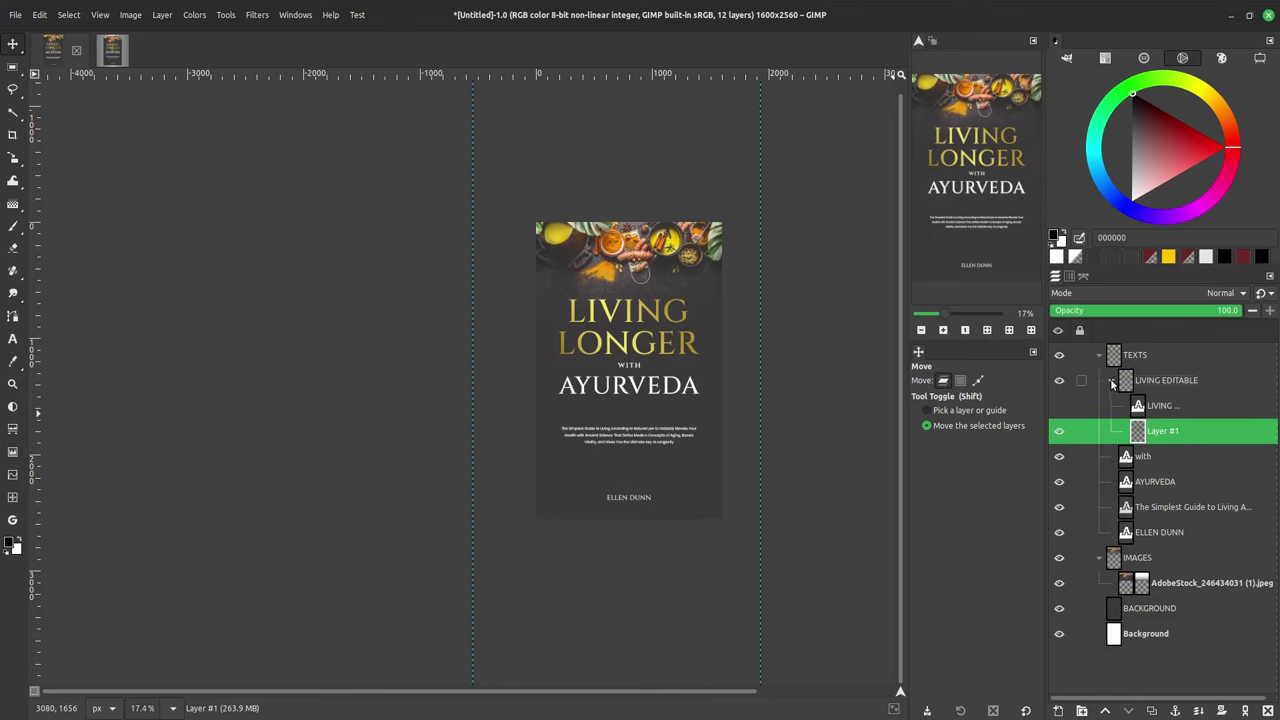
Step: Collapse the subgroup and rename it LIVING LONGER (EFFECT)
click(1113, 383)
click(1161, 386)
double_click(1161, 386)
drag(1192, 382, 1159, 382)
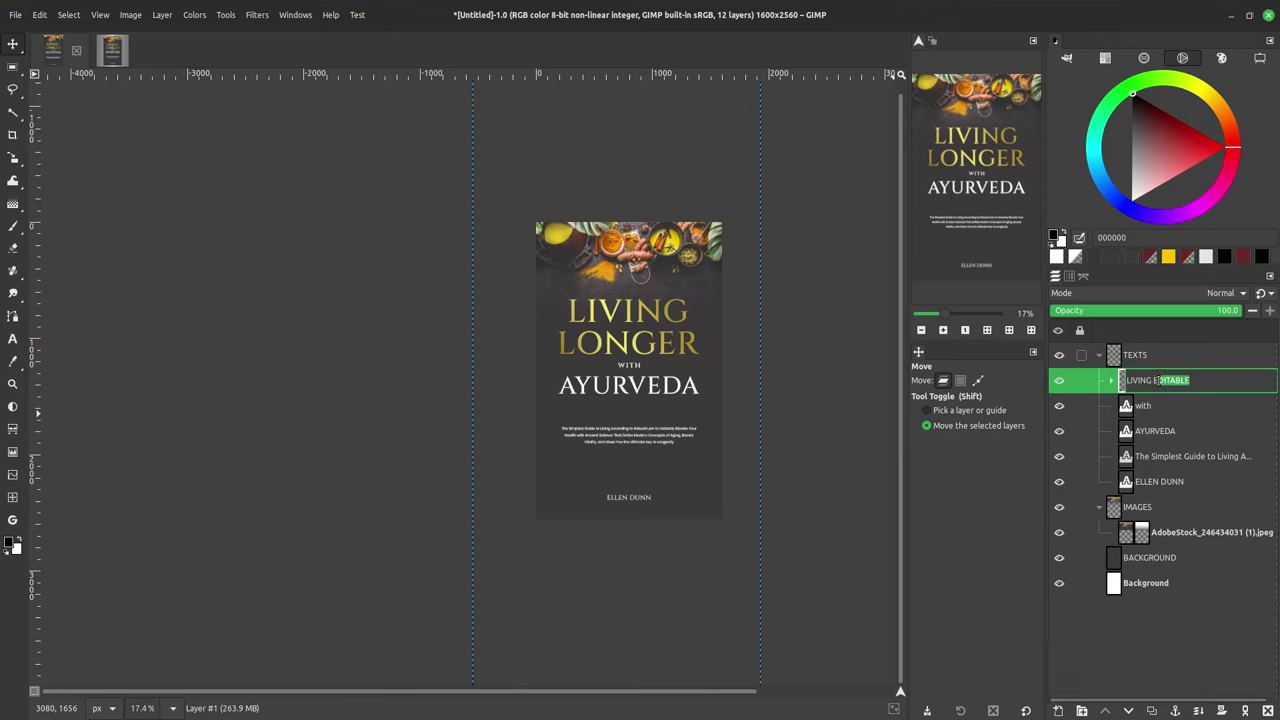
key(BackSpace)
key(BackSpace)
text(LONGER (EFFECT))
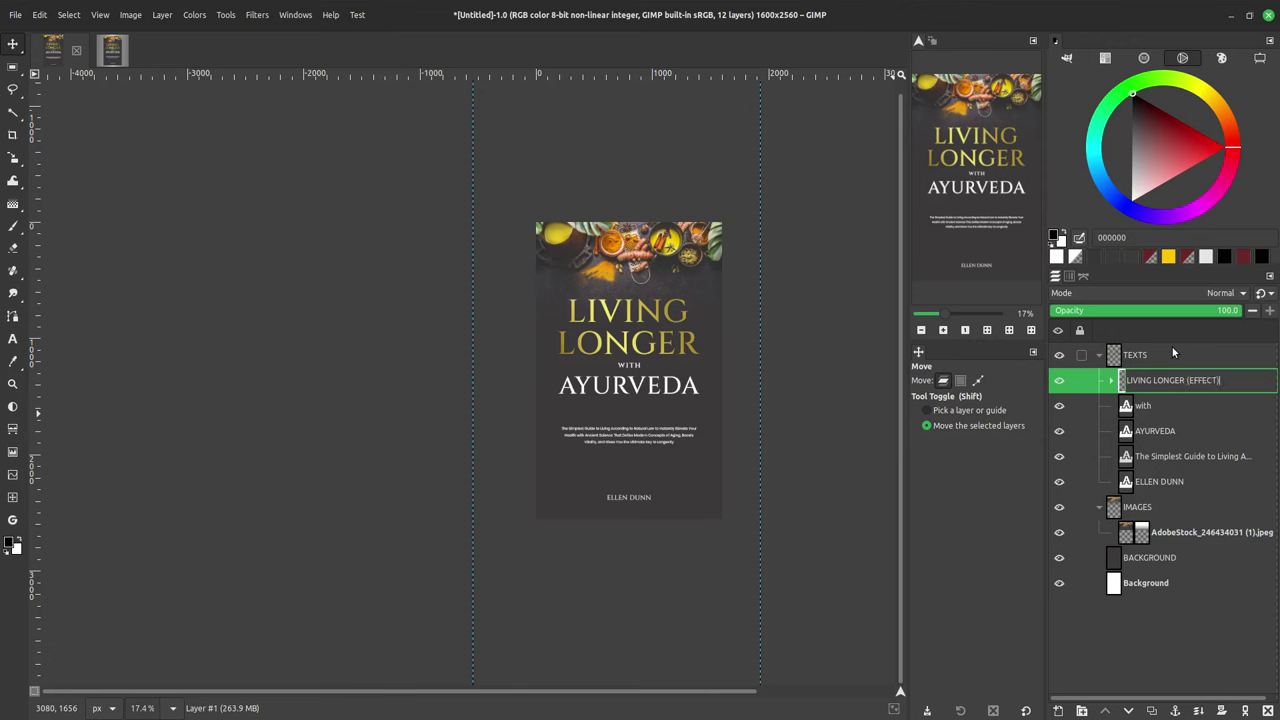
key(Return)
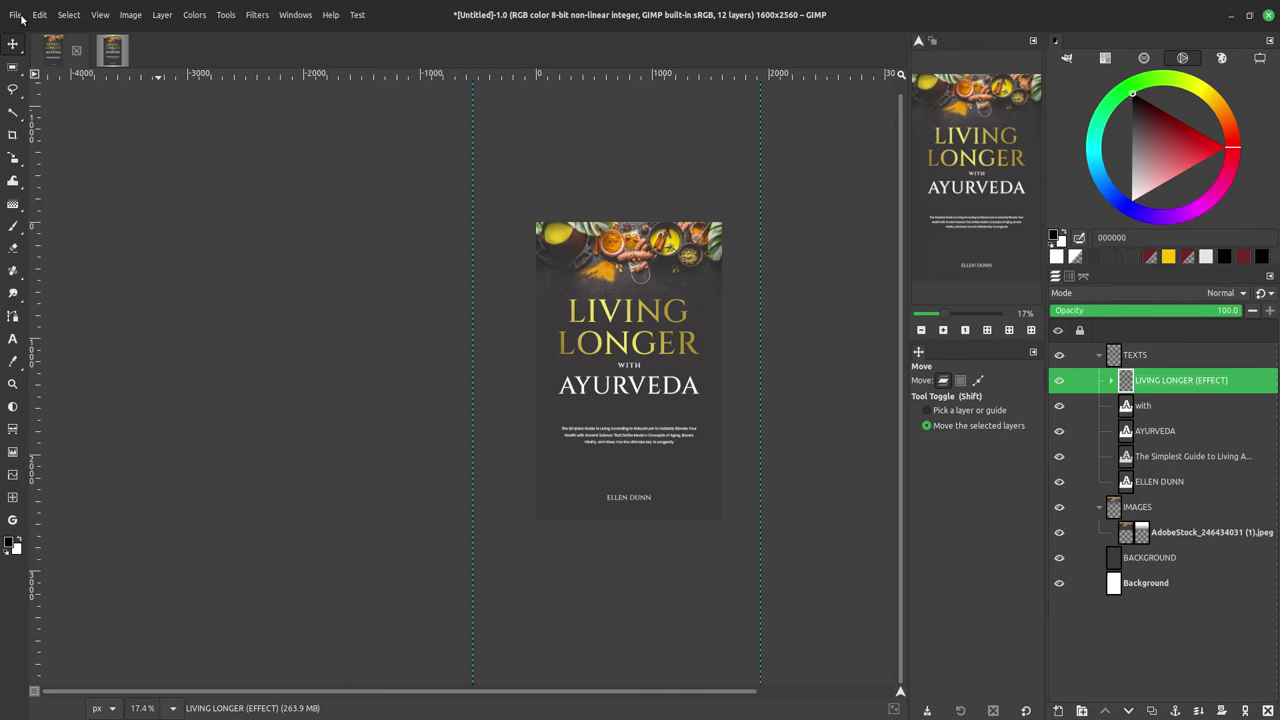
Step: Bring the submit_layout_box_3 mockup with the placed cover back to the front
click(112, 55)
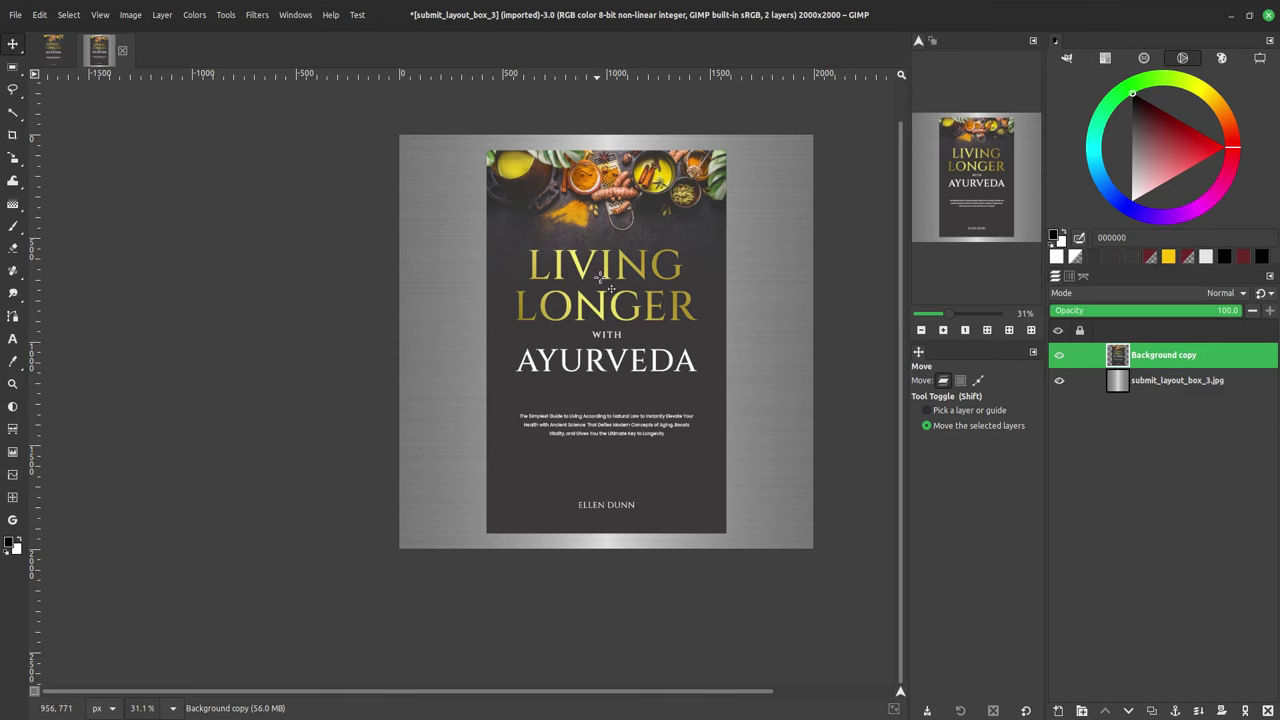